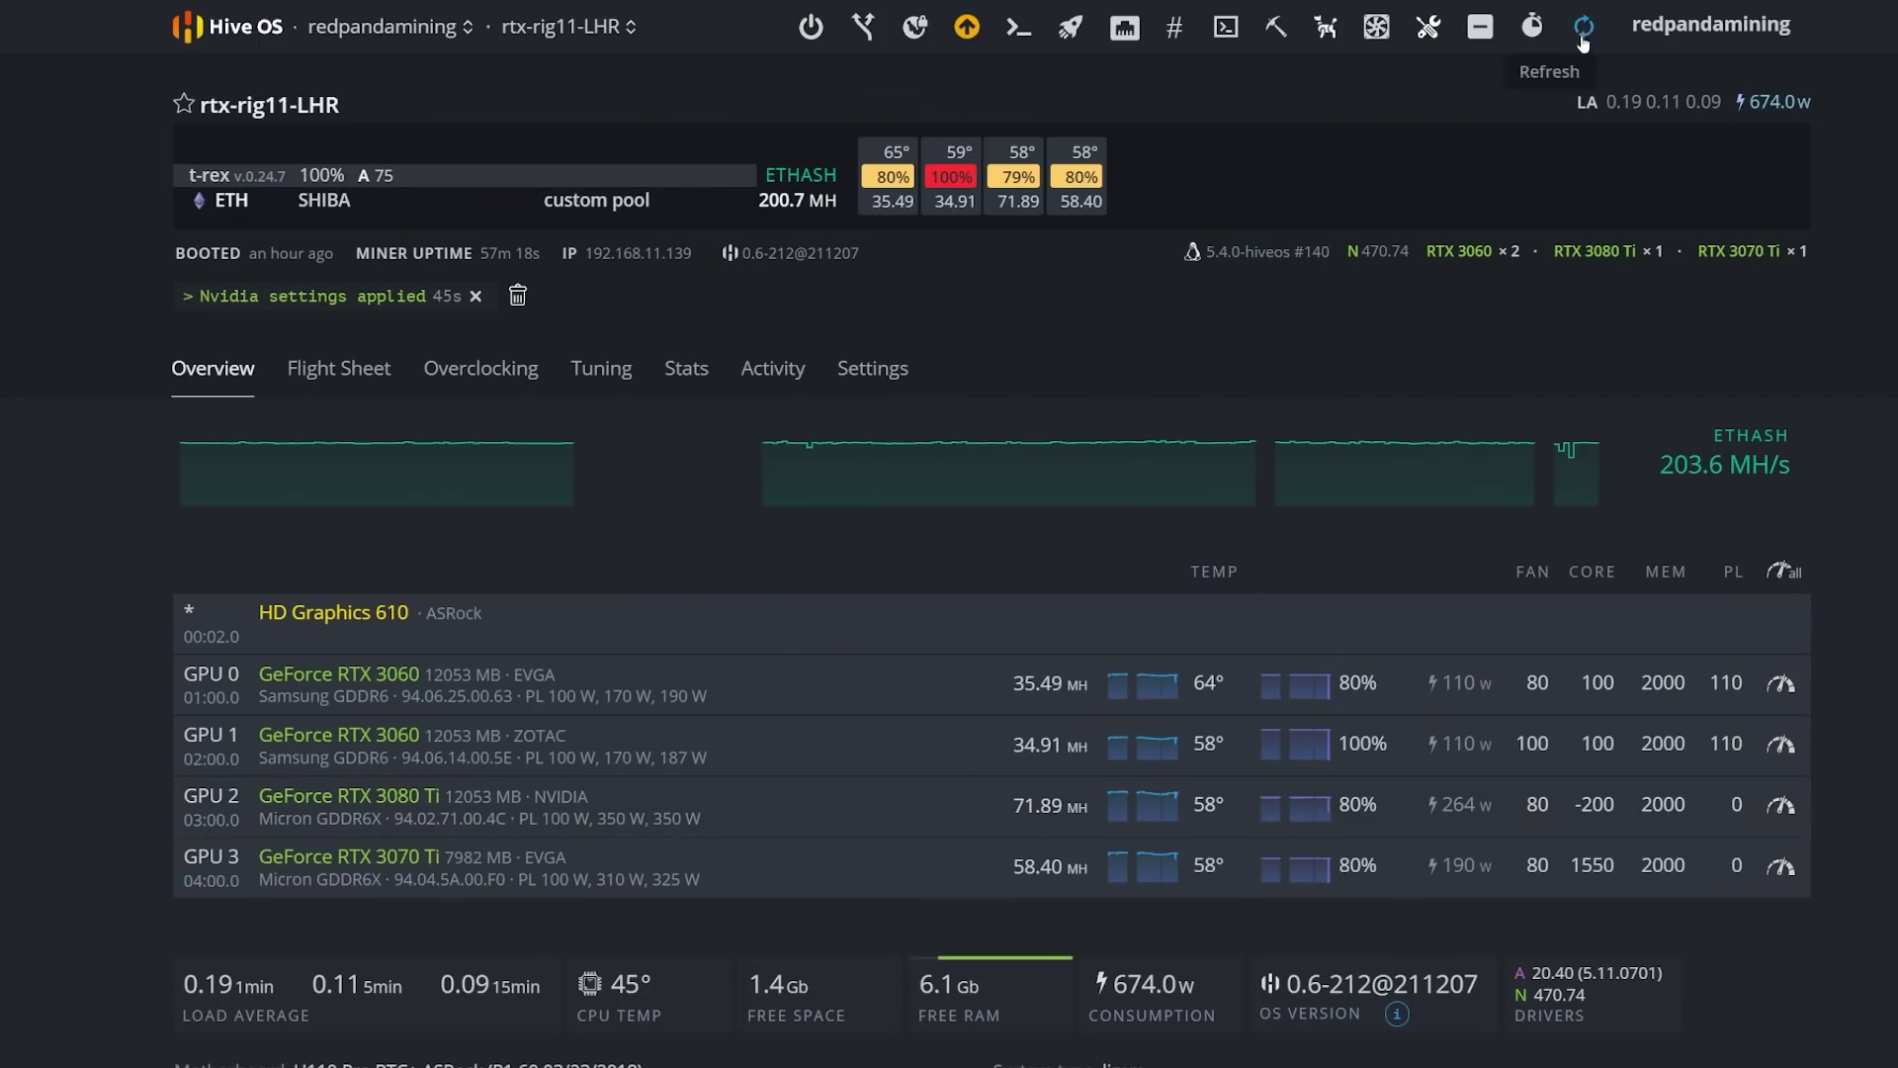
# - Refresh the rig's live stats and review the RTX 3080 Ti's GPU 2 row
pyautogui.click(1583, 28)
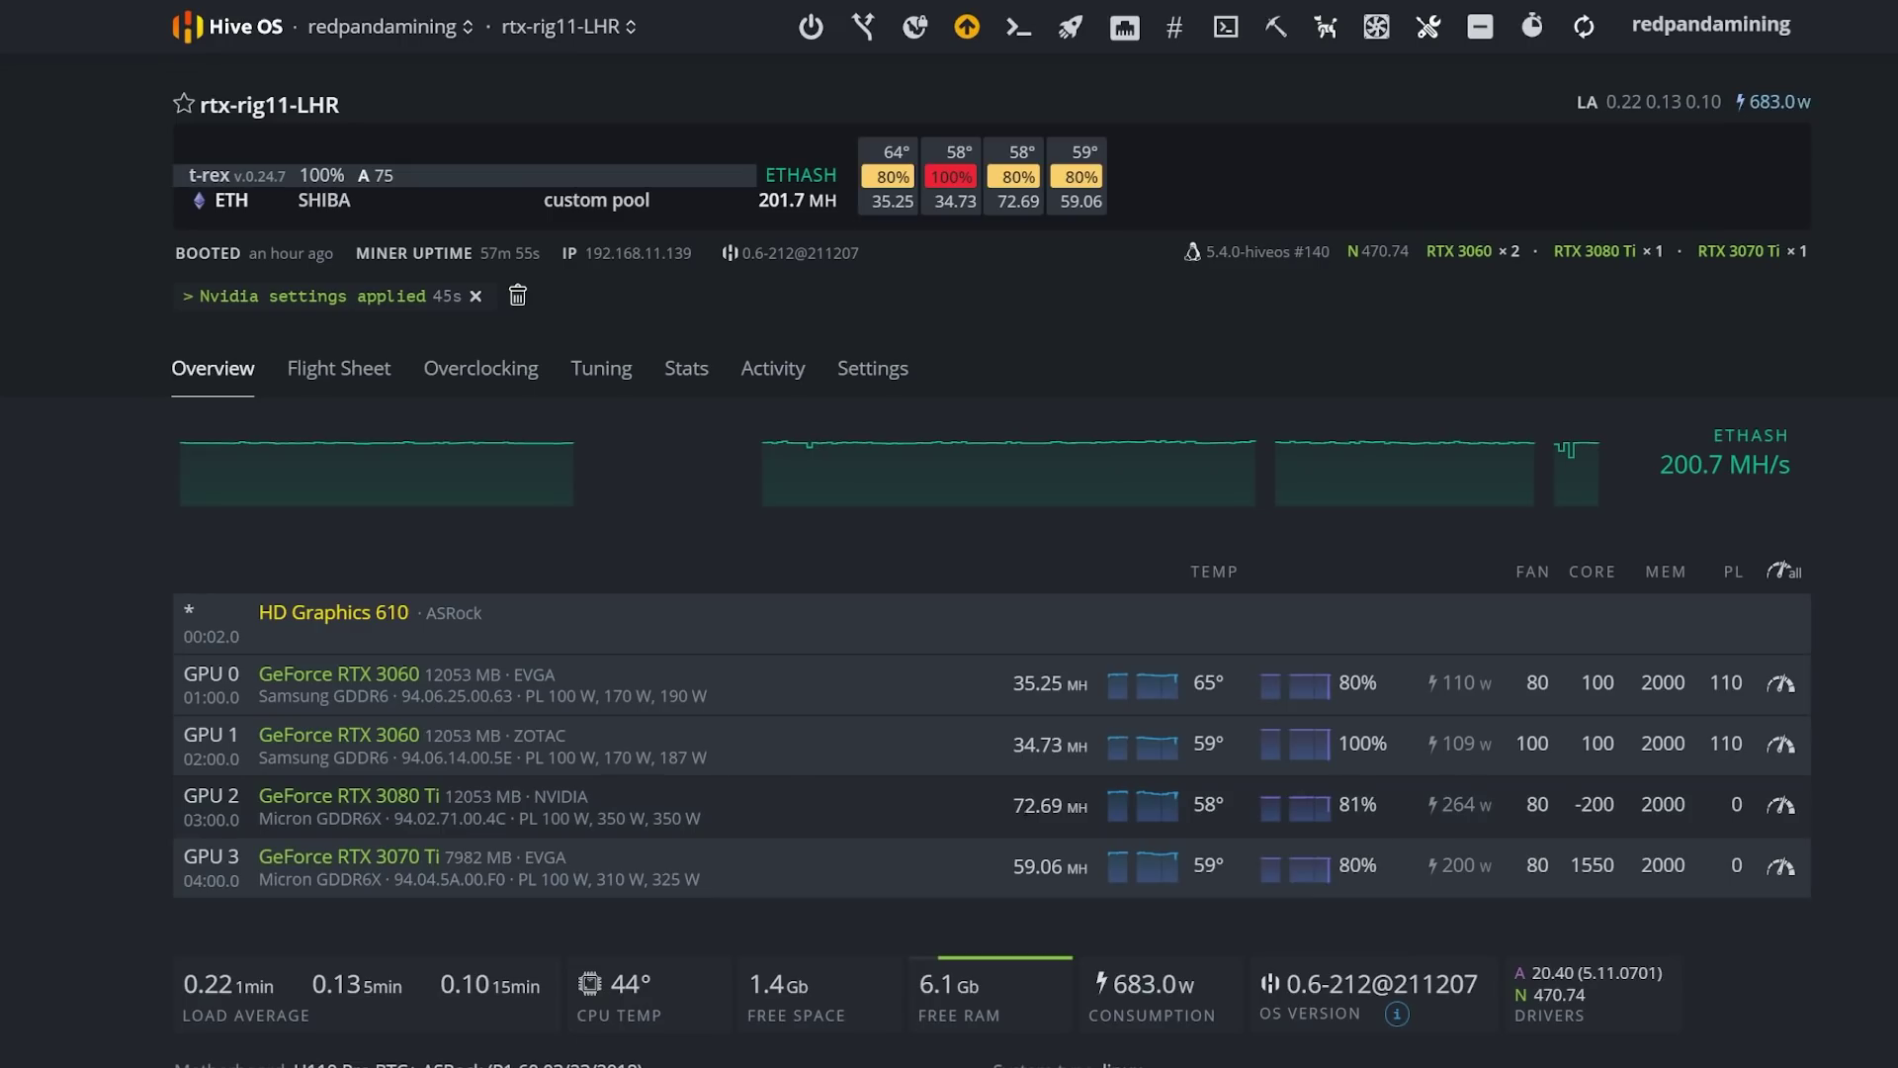
pyautogui.moveTo(626, 819); pyautogui.dragTo(265, 785)
pyautogui.click(676, 841)
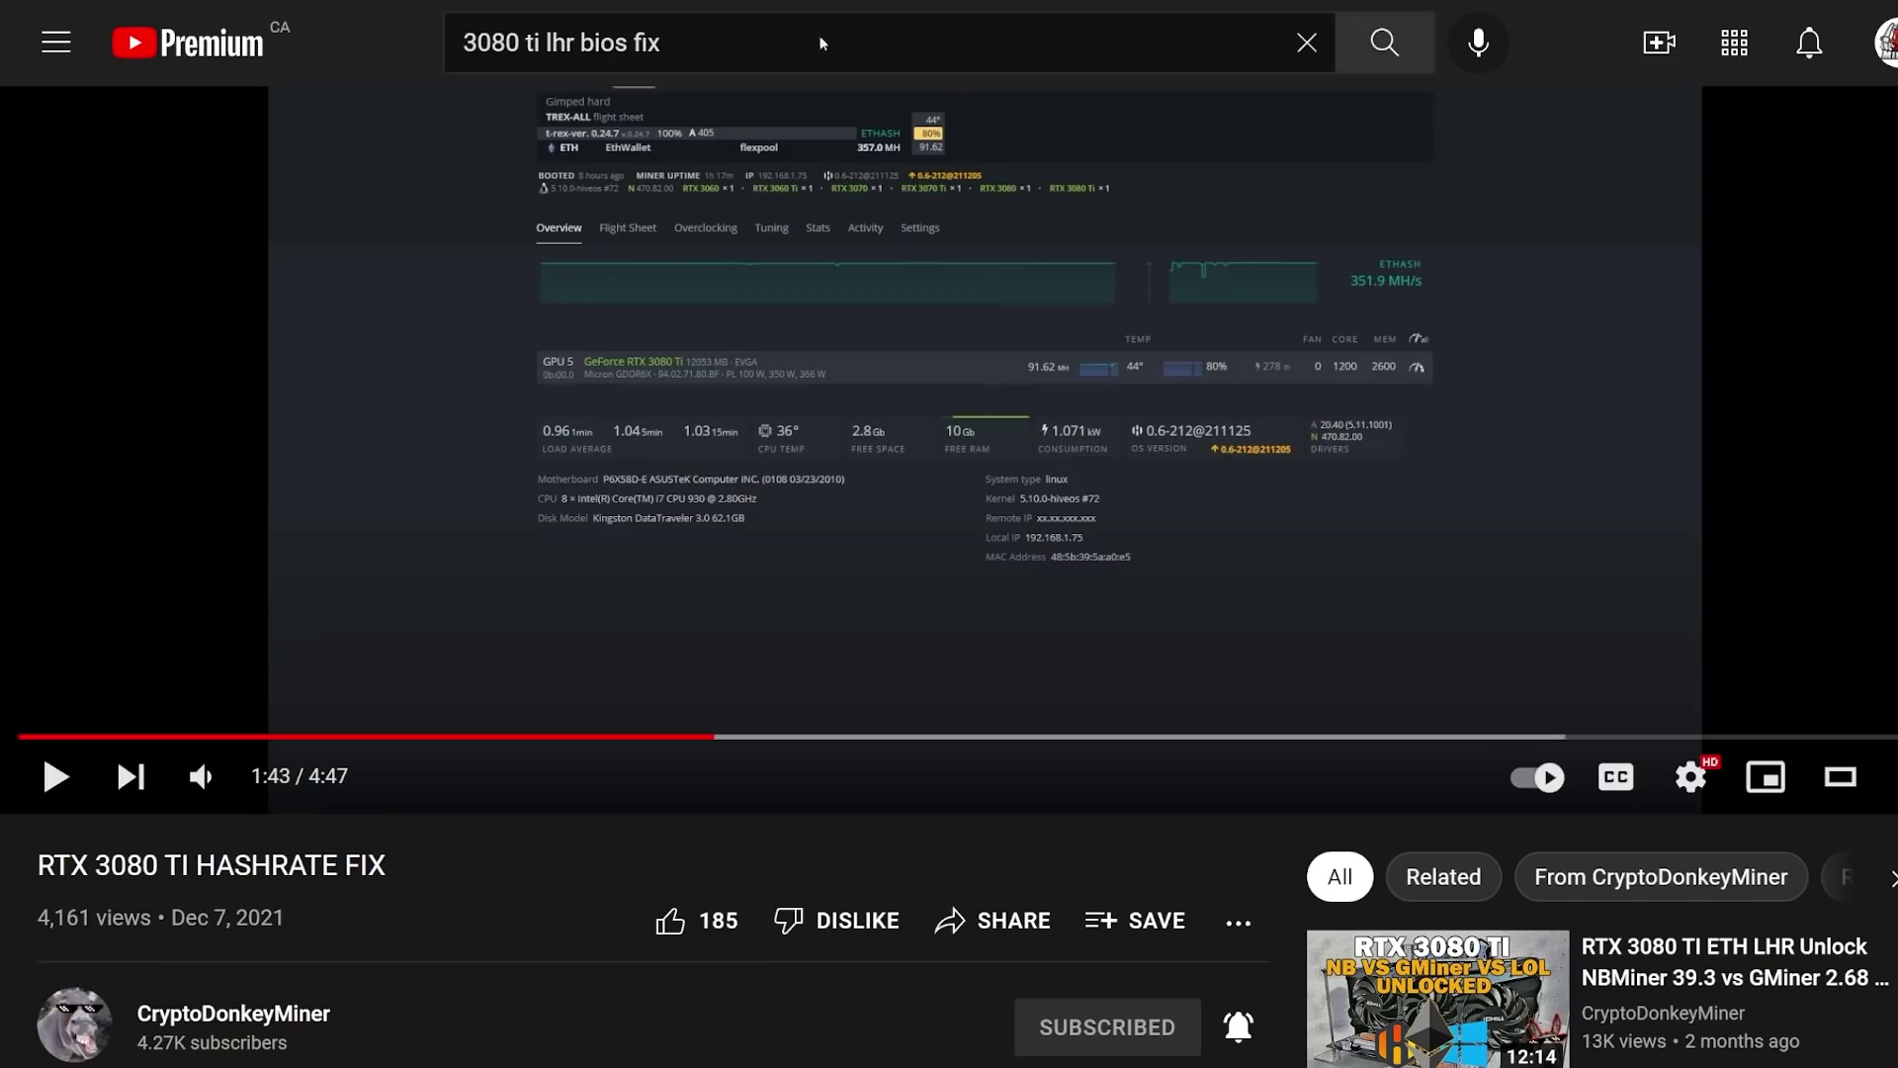
# - Check the upload date of the RTX 3080 TI HASHRATE FIX video
pyautogui.moveTo(329, 930); pyautogui.dragTo(170, 919)
pyautogui.click(462, 895)
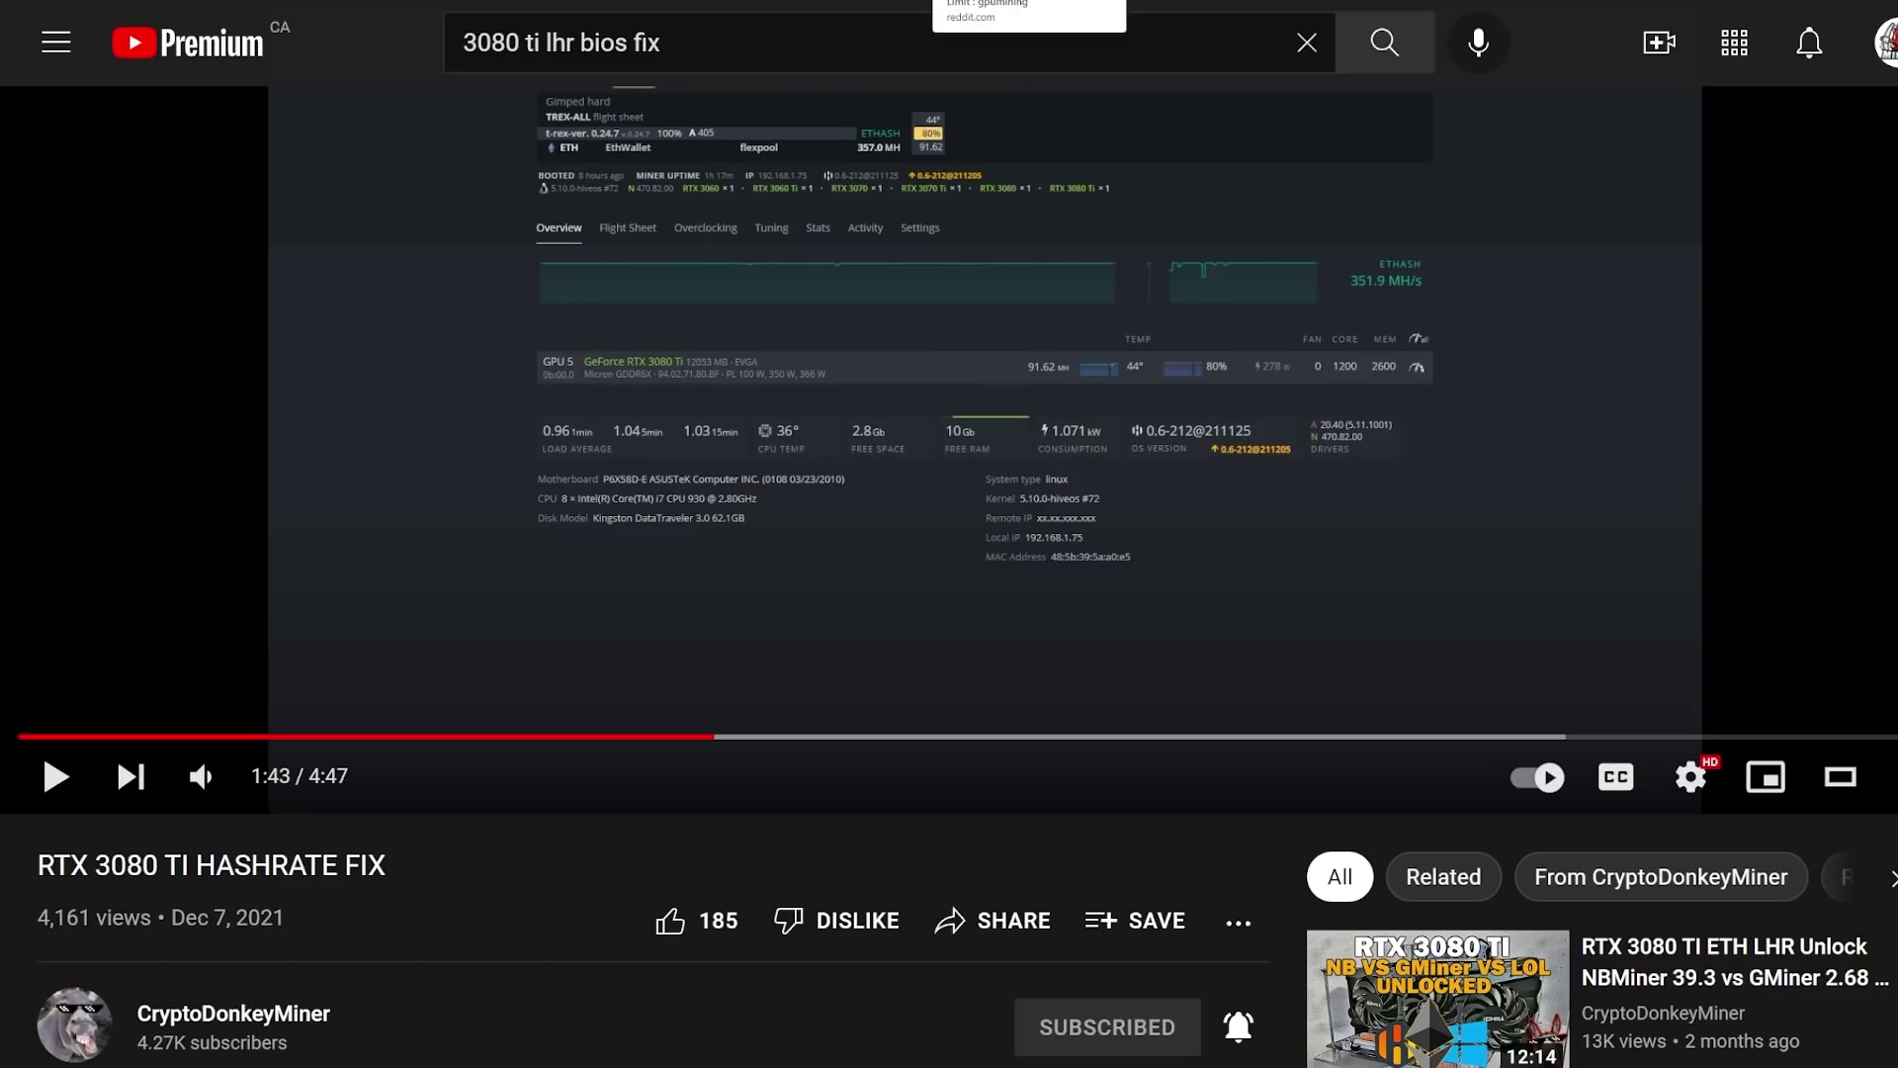
# - Switch to the Reddit post and read its EVGA 3080 Ti XC3 hidden power limit title
pyautogui.click(989, 1)
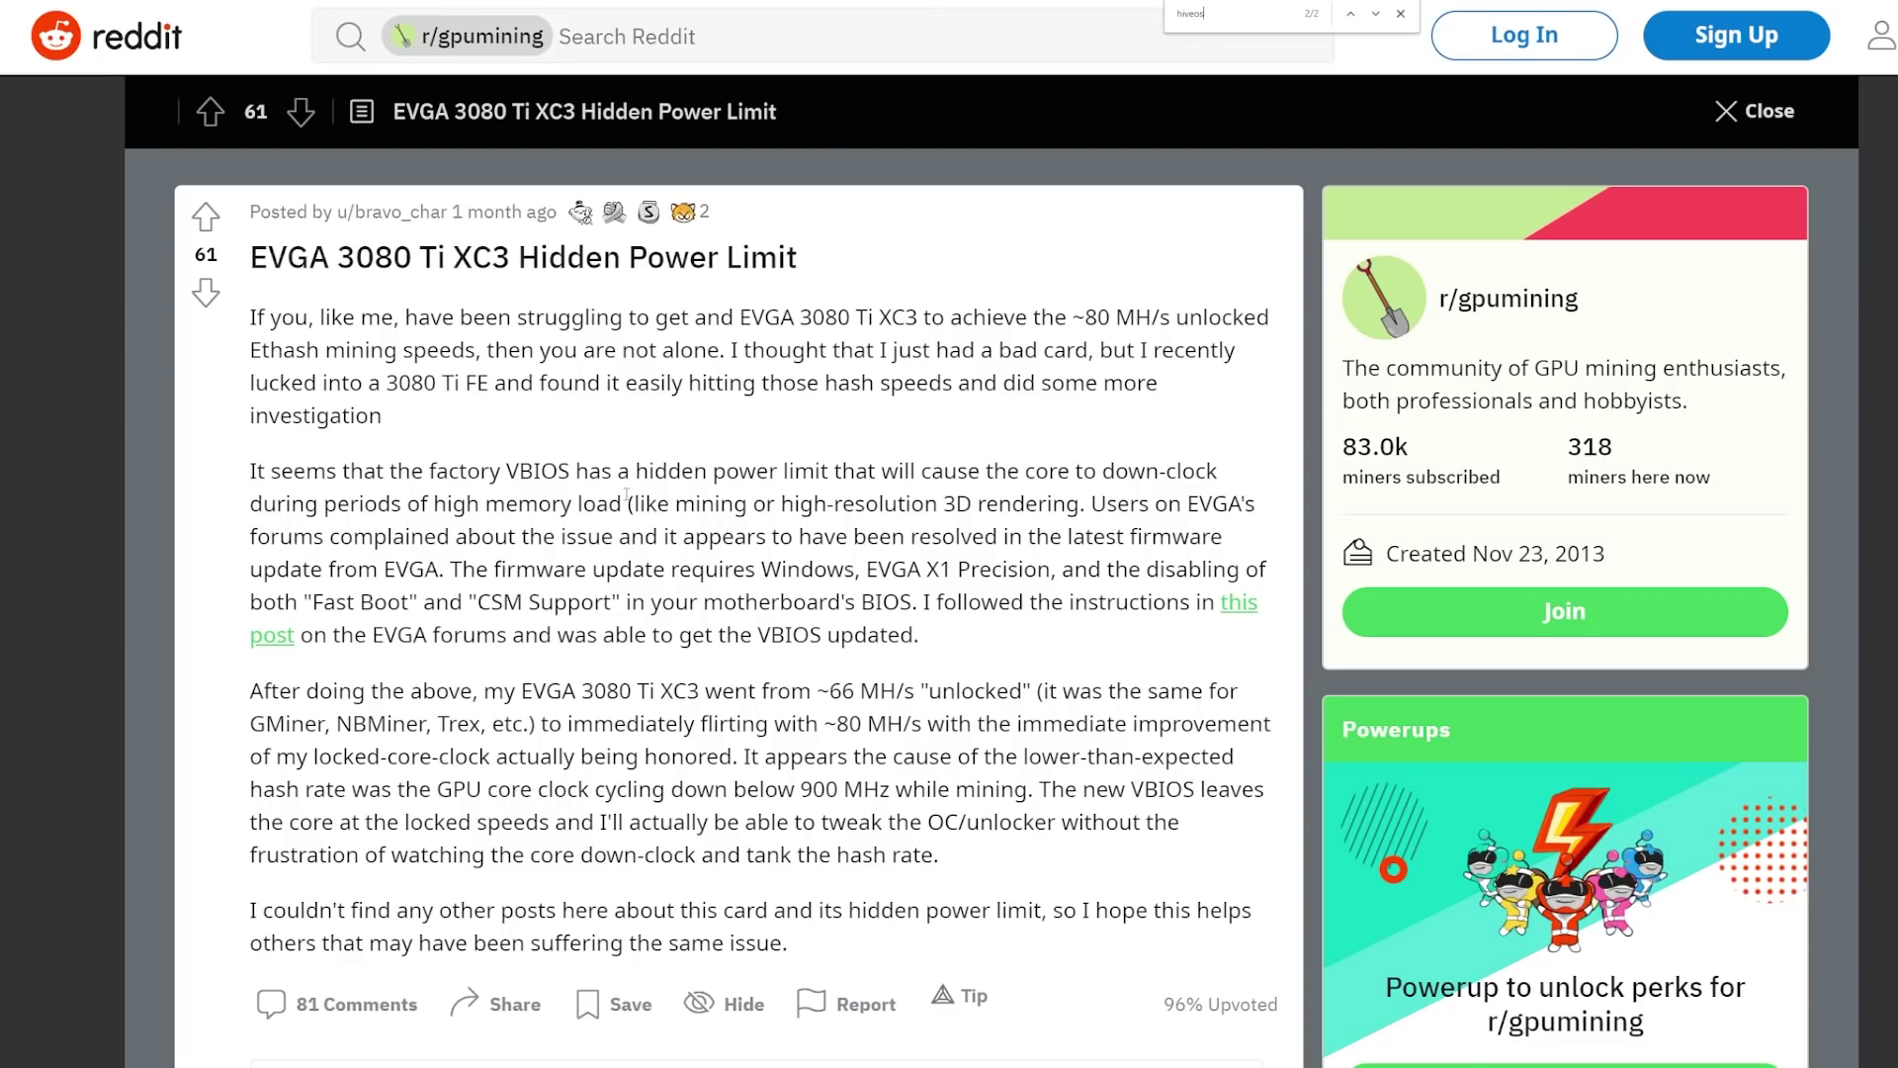
pyautogui.moveTo(395, 212)
pyautogui.moveTo(815, 265); pyautogui.dragTo(518, 259)
pyautogui.click(518, 259)
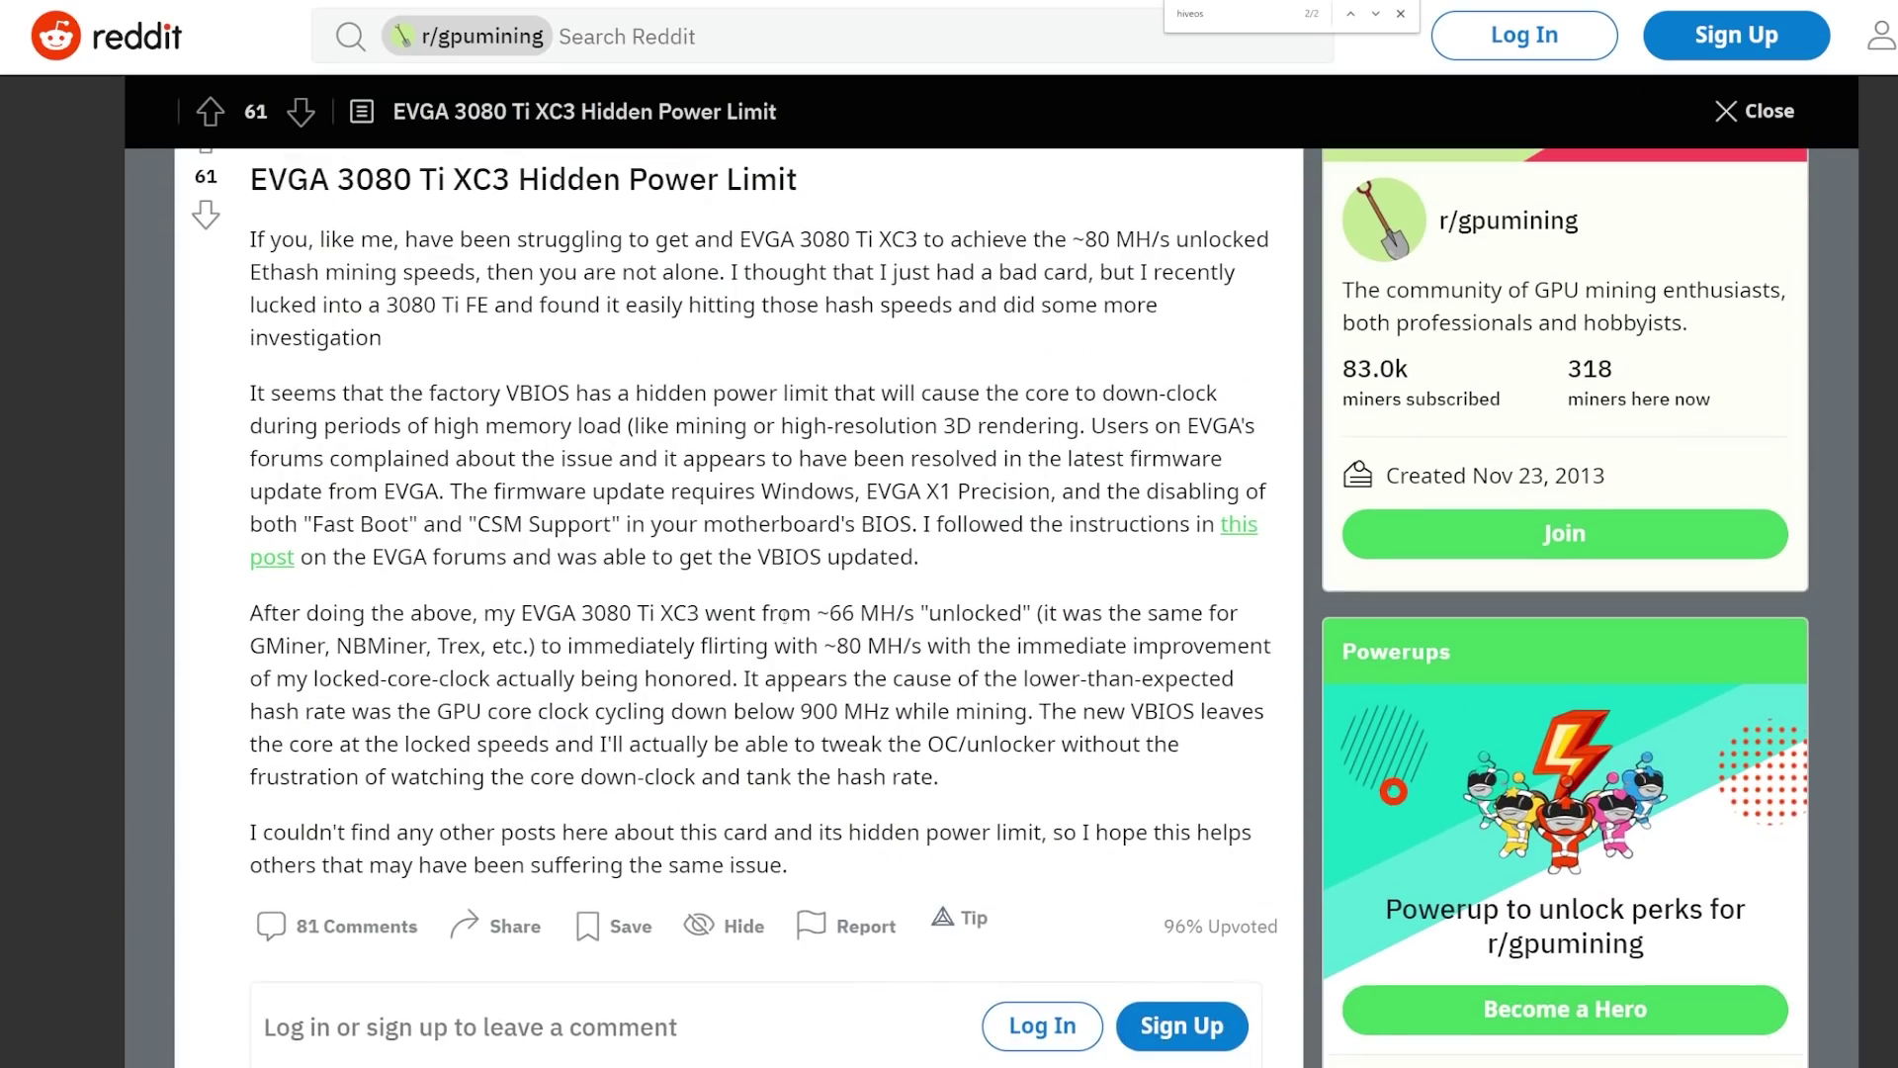
# - Read how the card jumped from ~66 to ~80 MH/s and the factory VBIOS power limit explanation
pyautogui.moveTo(674, 613); pyautogui.dragTo(922, 613)
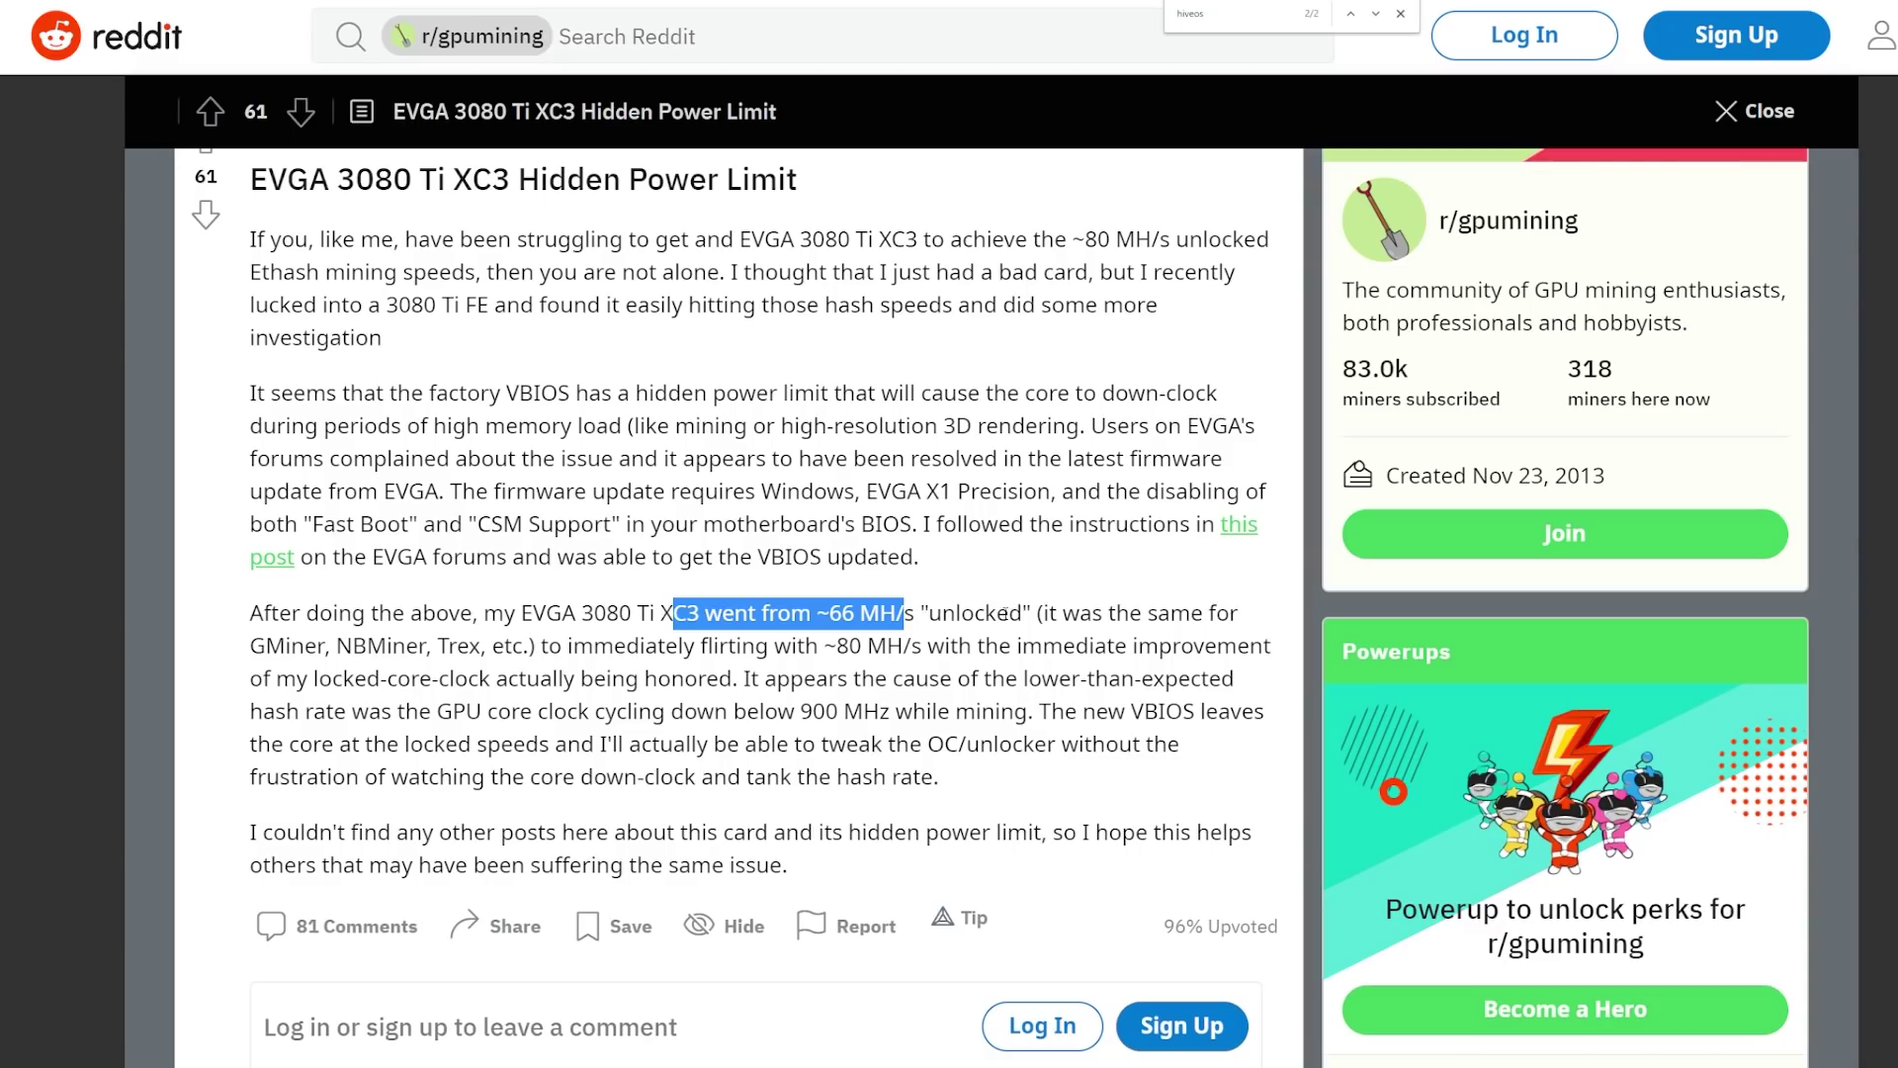
pyautogui.moveTo(548, 646); pyautogui.dragTo(701, 645)
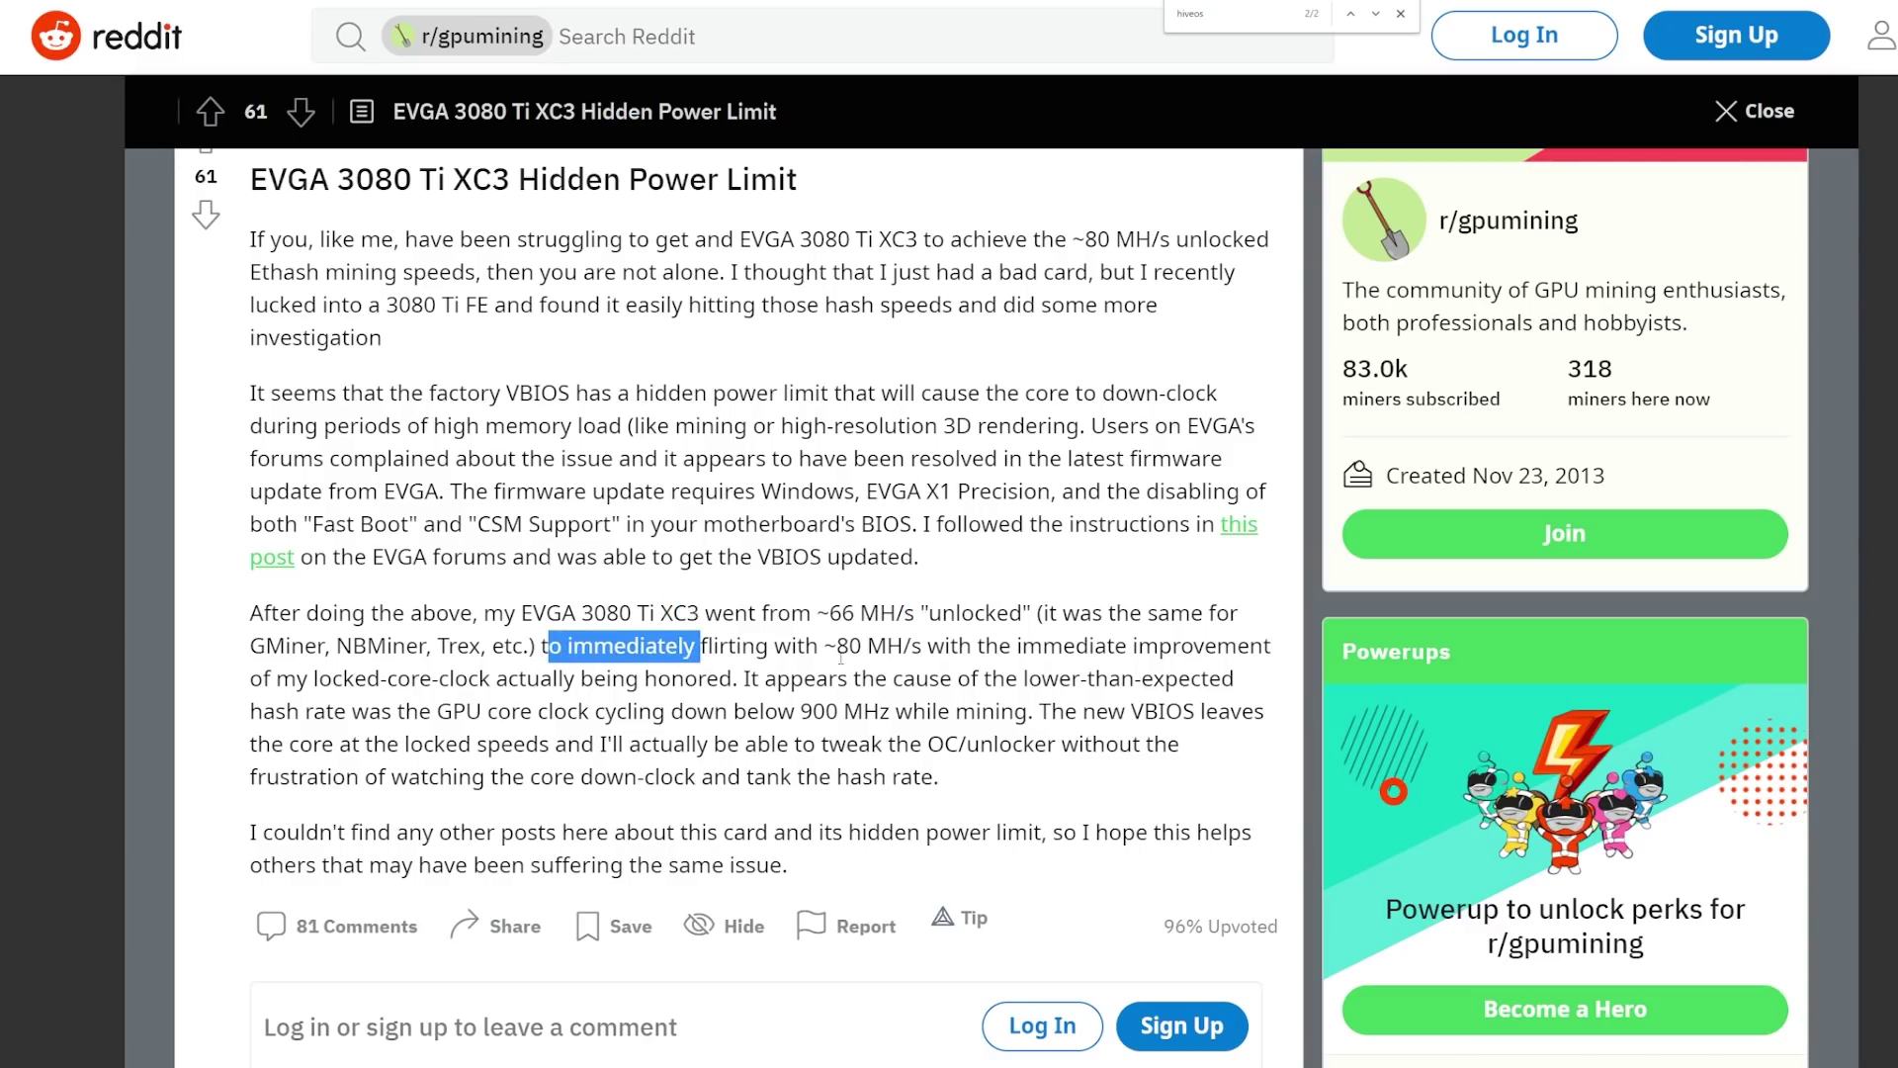
pyautogui.moveTo(819, 645); pyautogui.dragTo(949, 648)
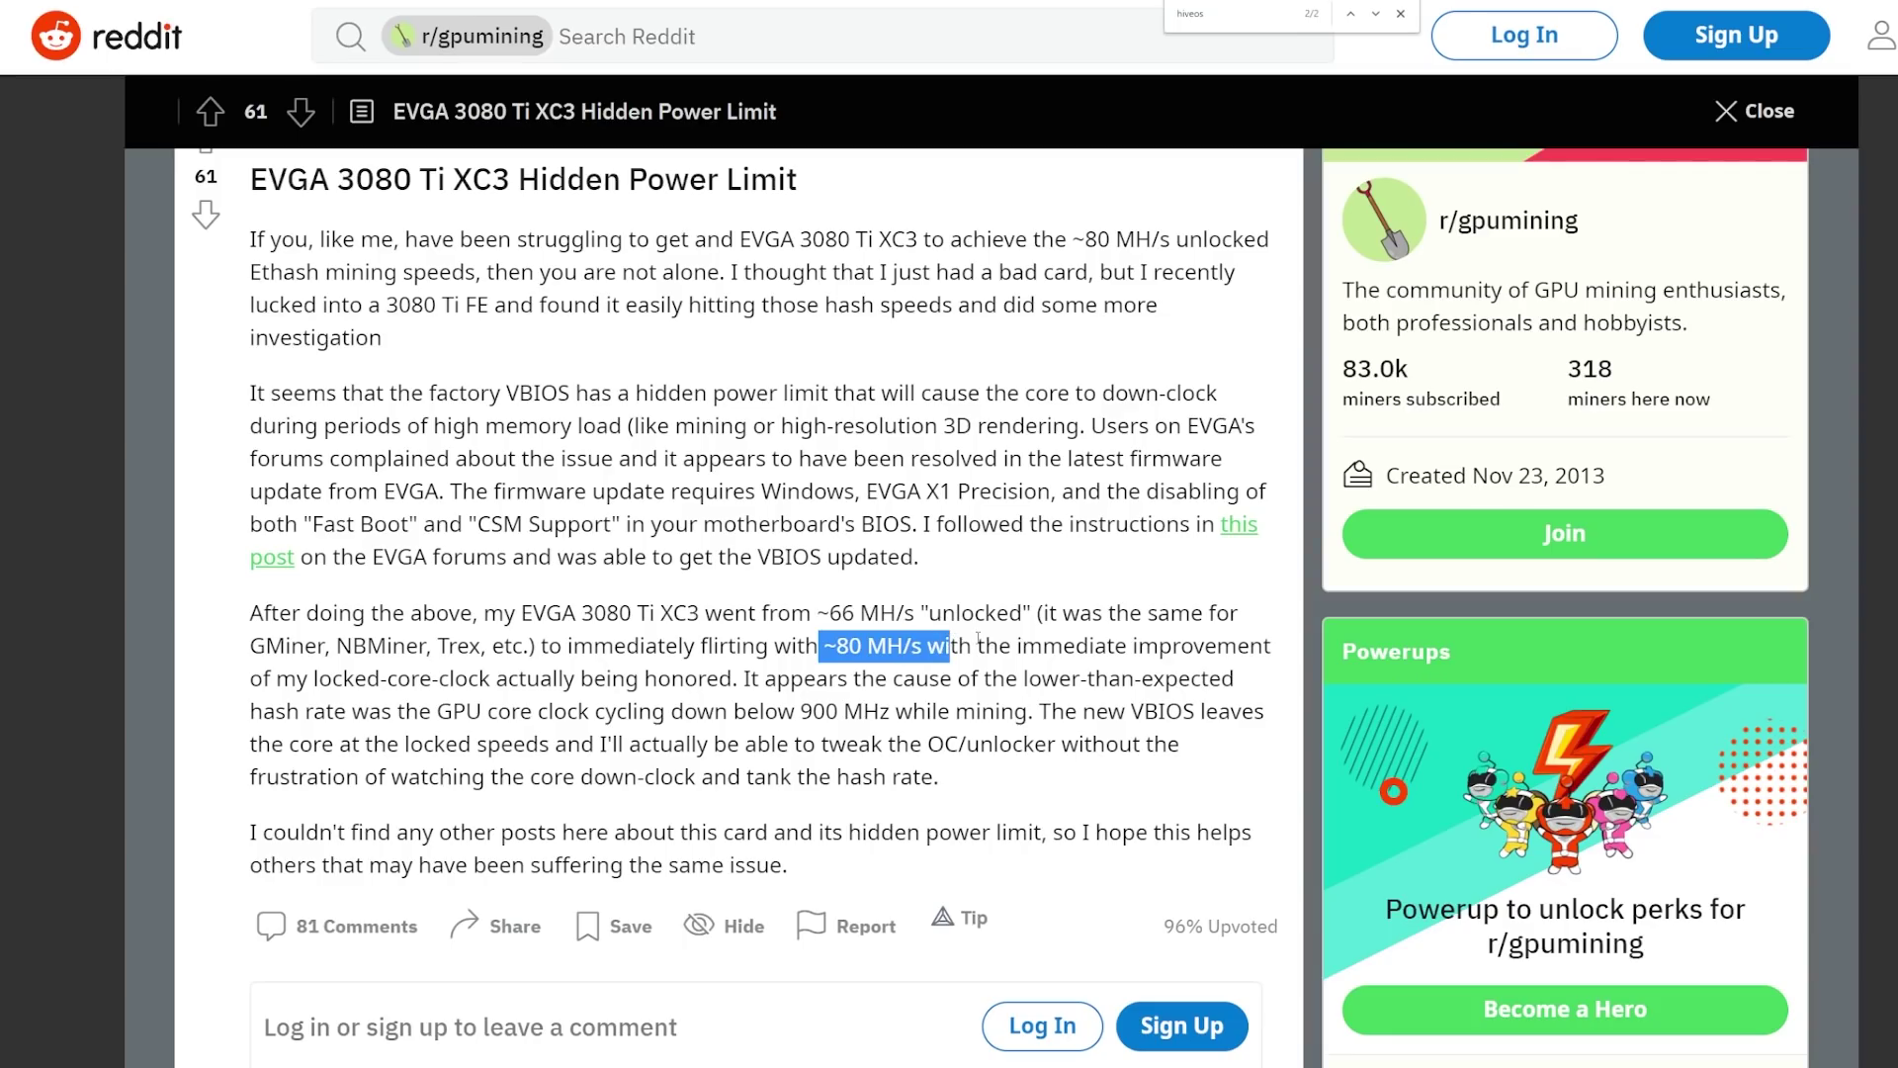
pyautogui.click(1077, 632)
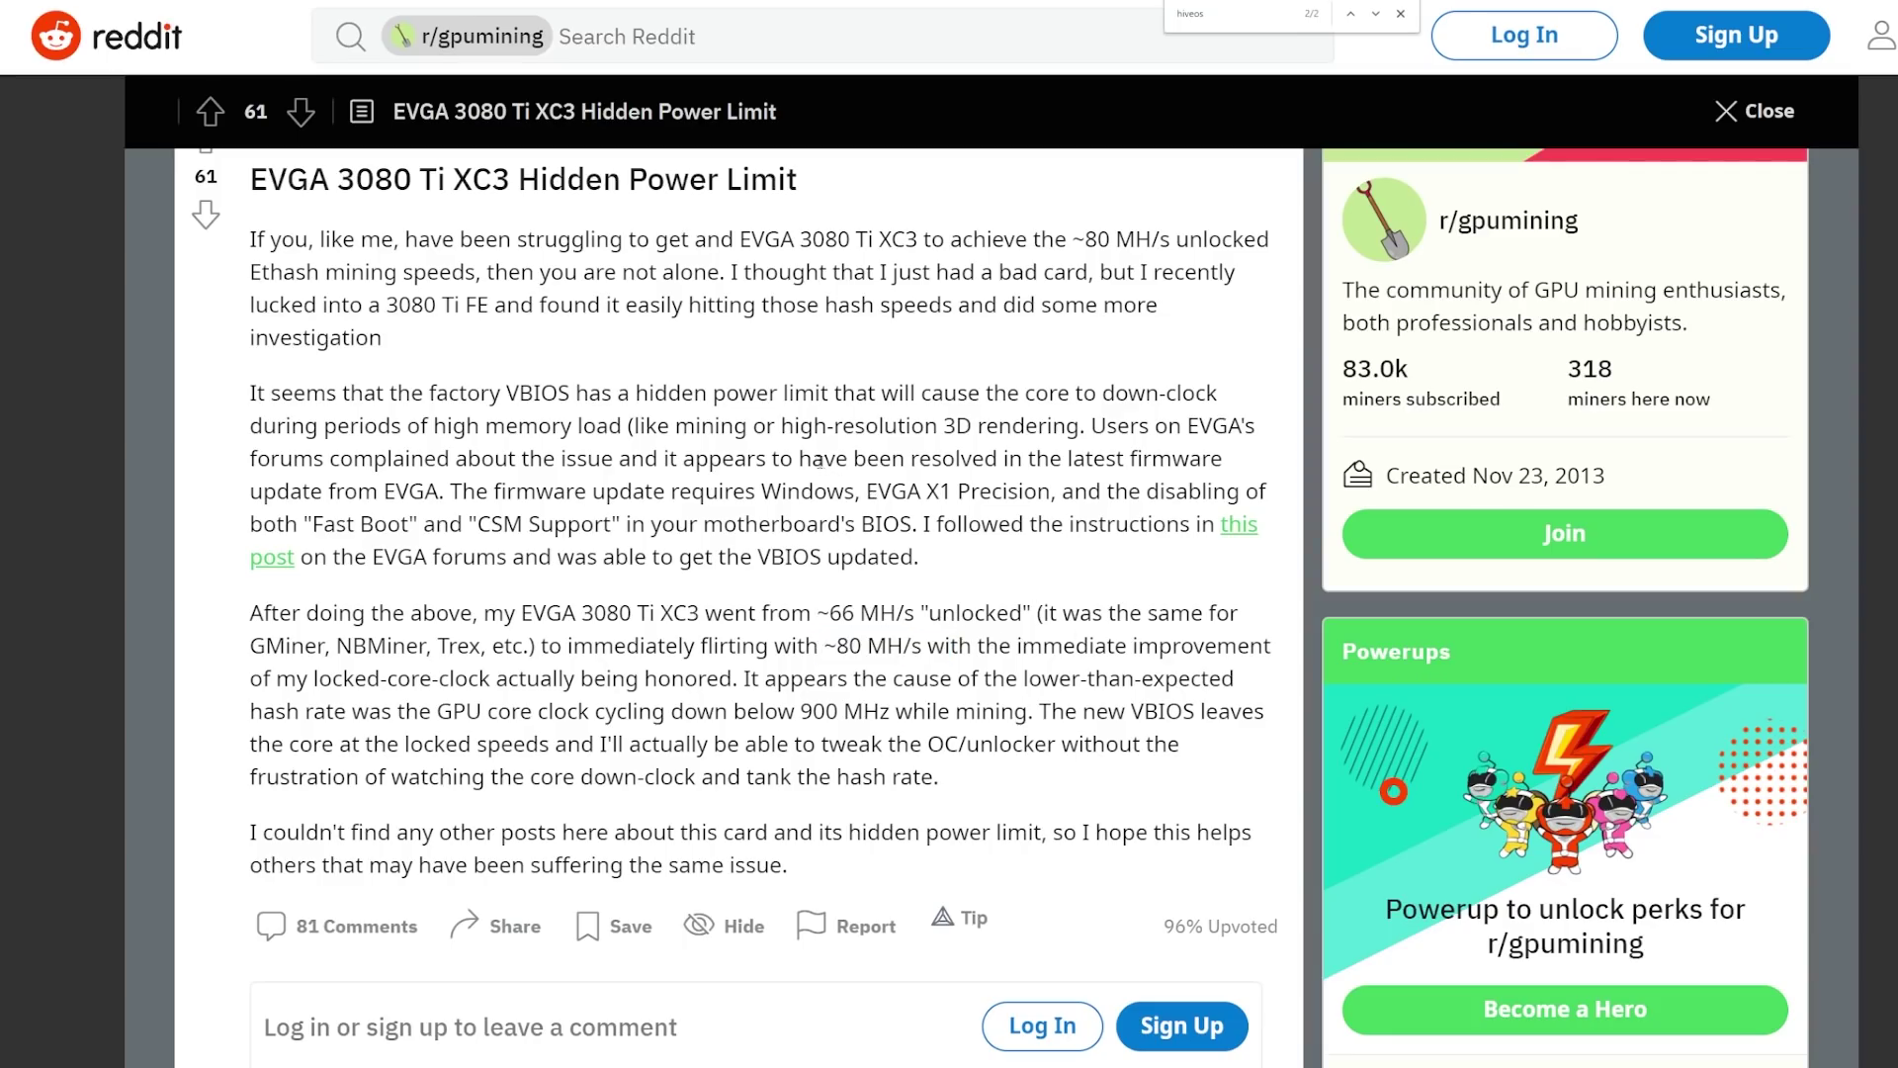
pyautogui.moveTo(433, 392); pyautogui.dragTo(922, 561)
pyautogui.click(896, 569)
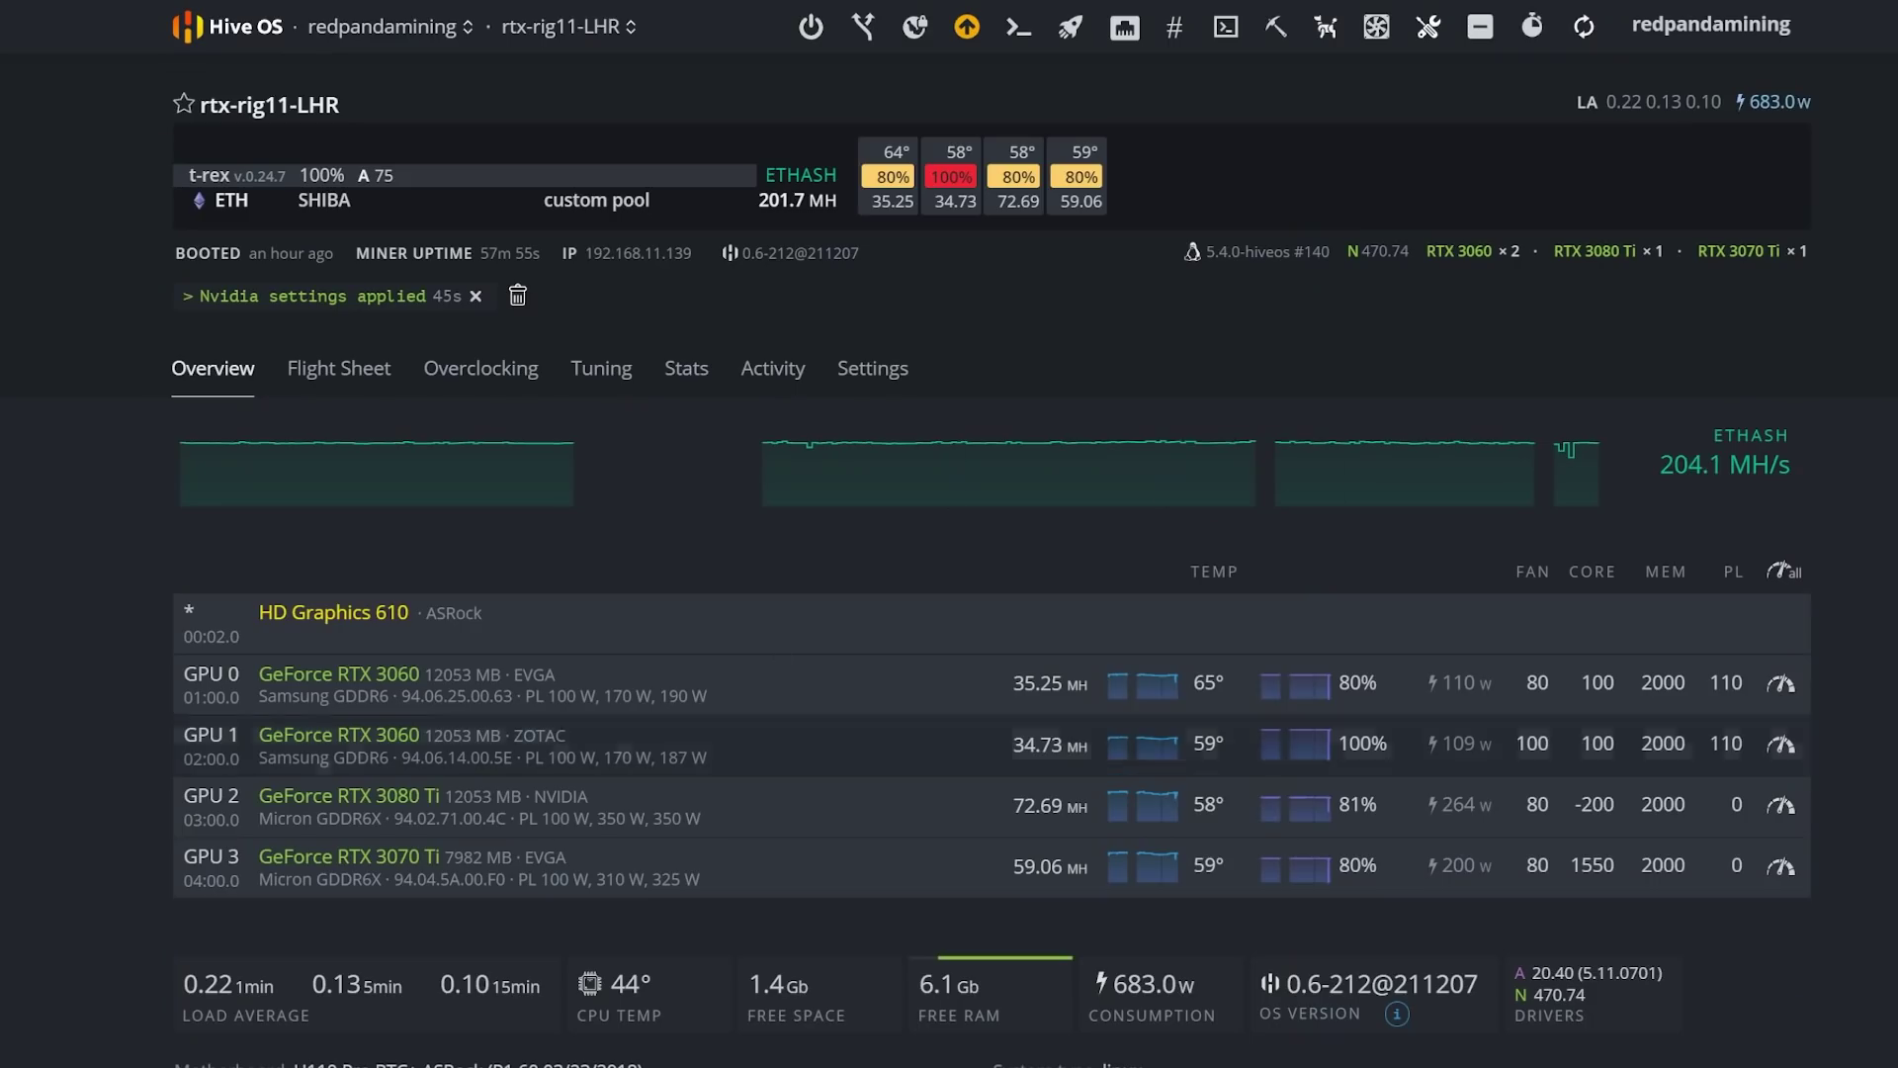
pyautogui.click(475, 373)
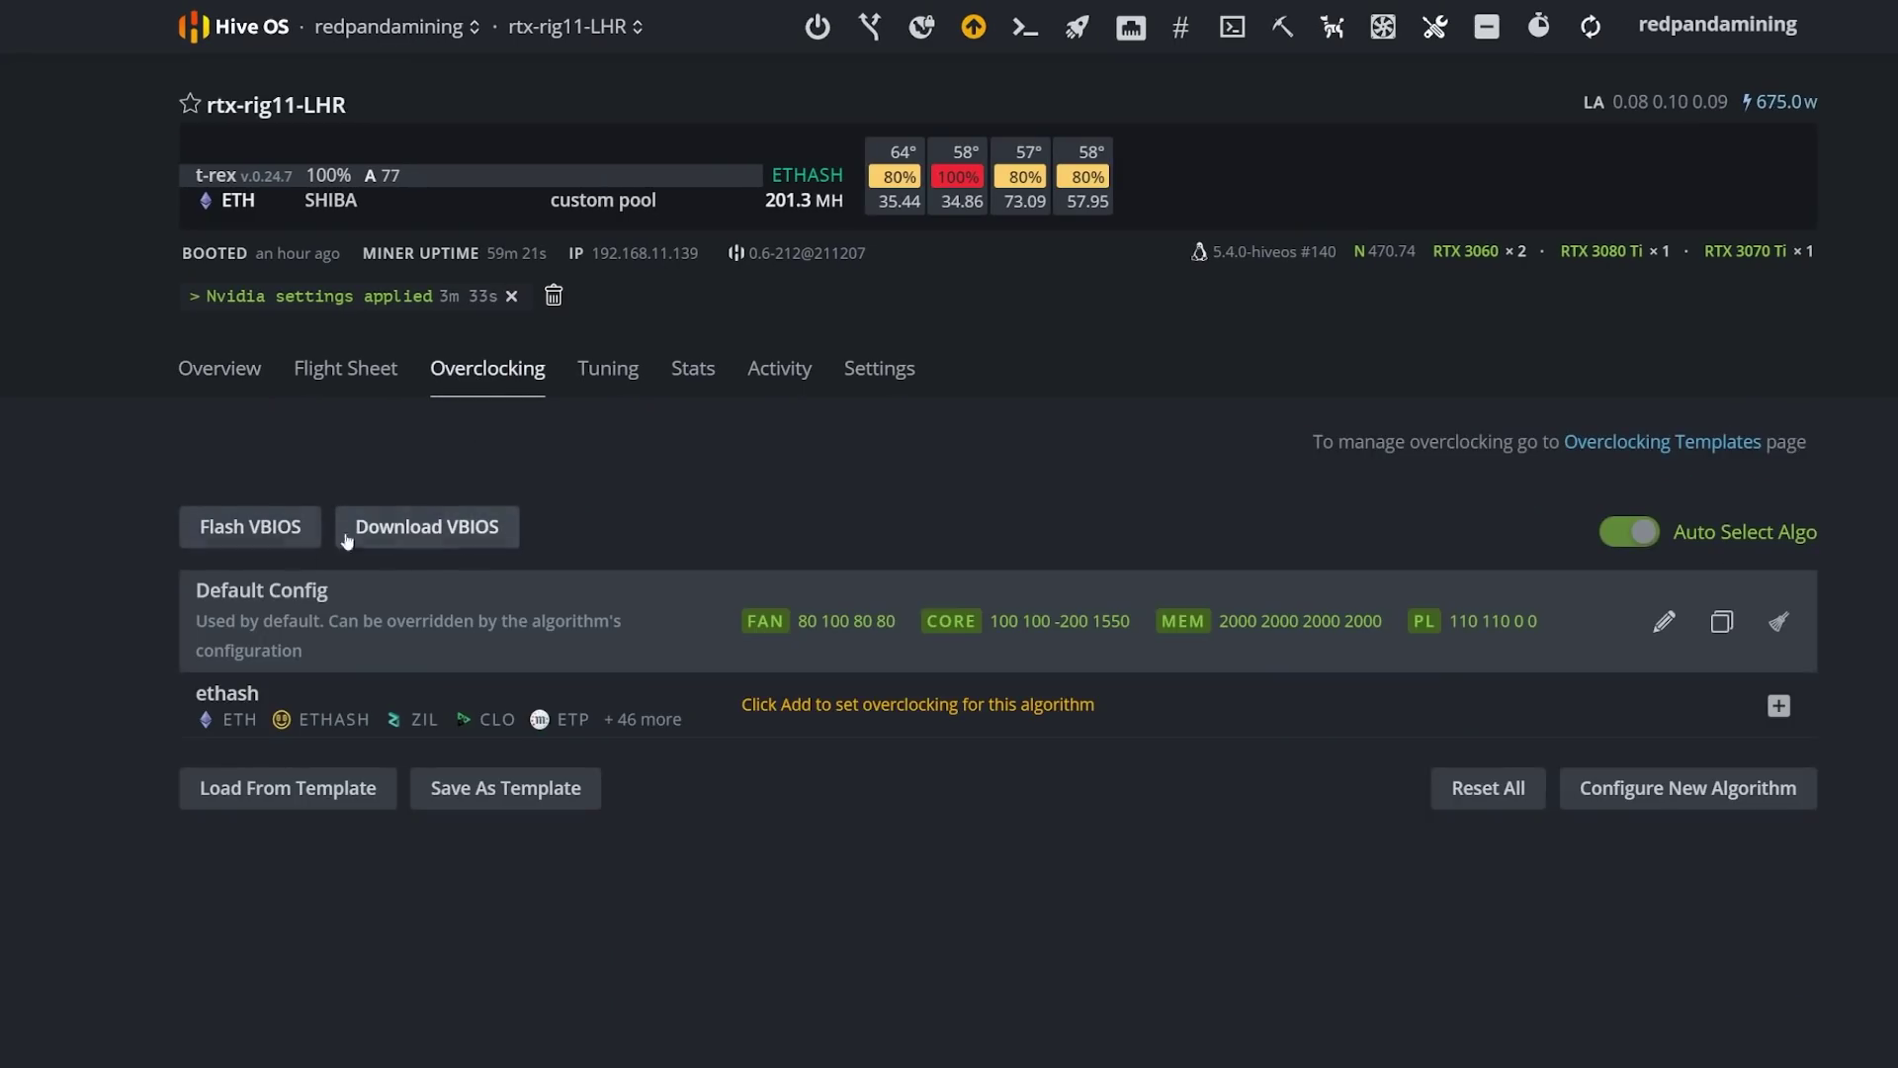
pyautogui.click(202, 376)
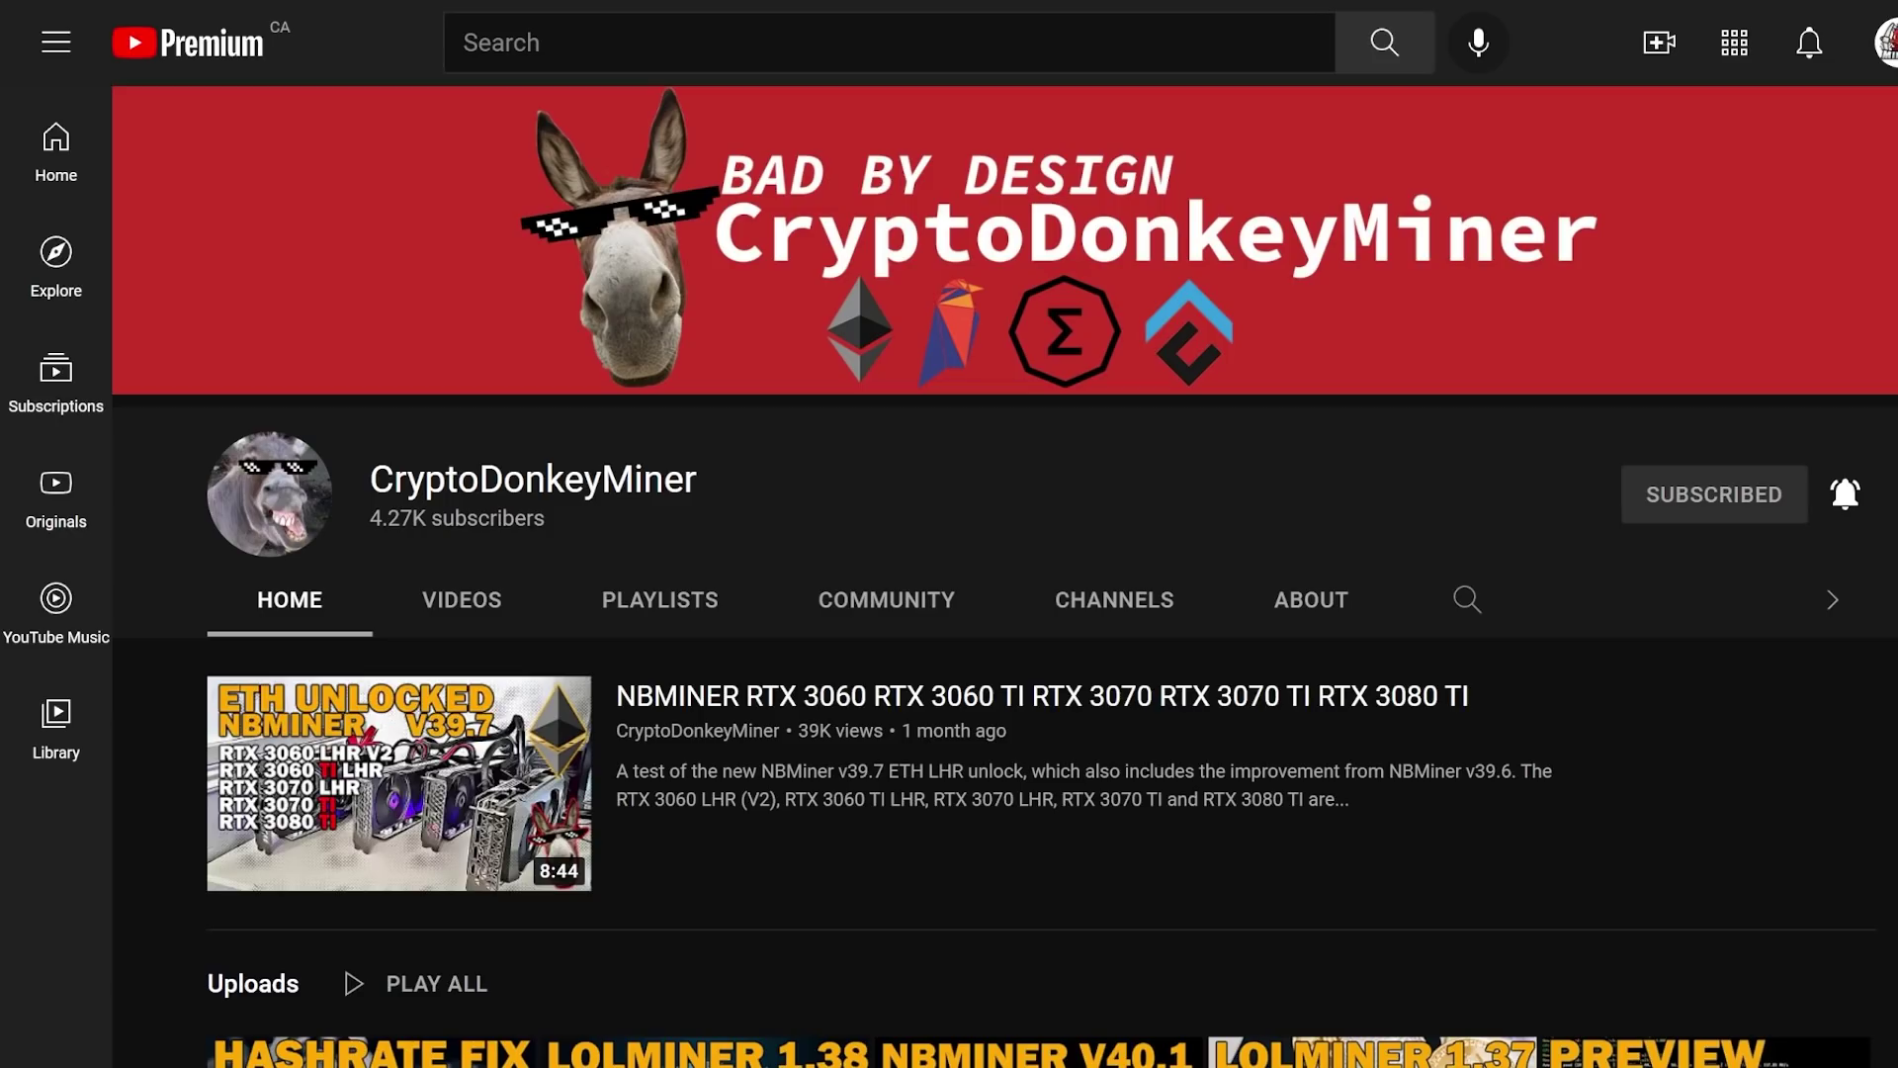
pyautogui.moveTo(370, 518); pyautogui.dragTo(441, 518)
pyautogui.click(560, 535)
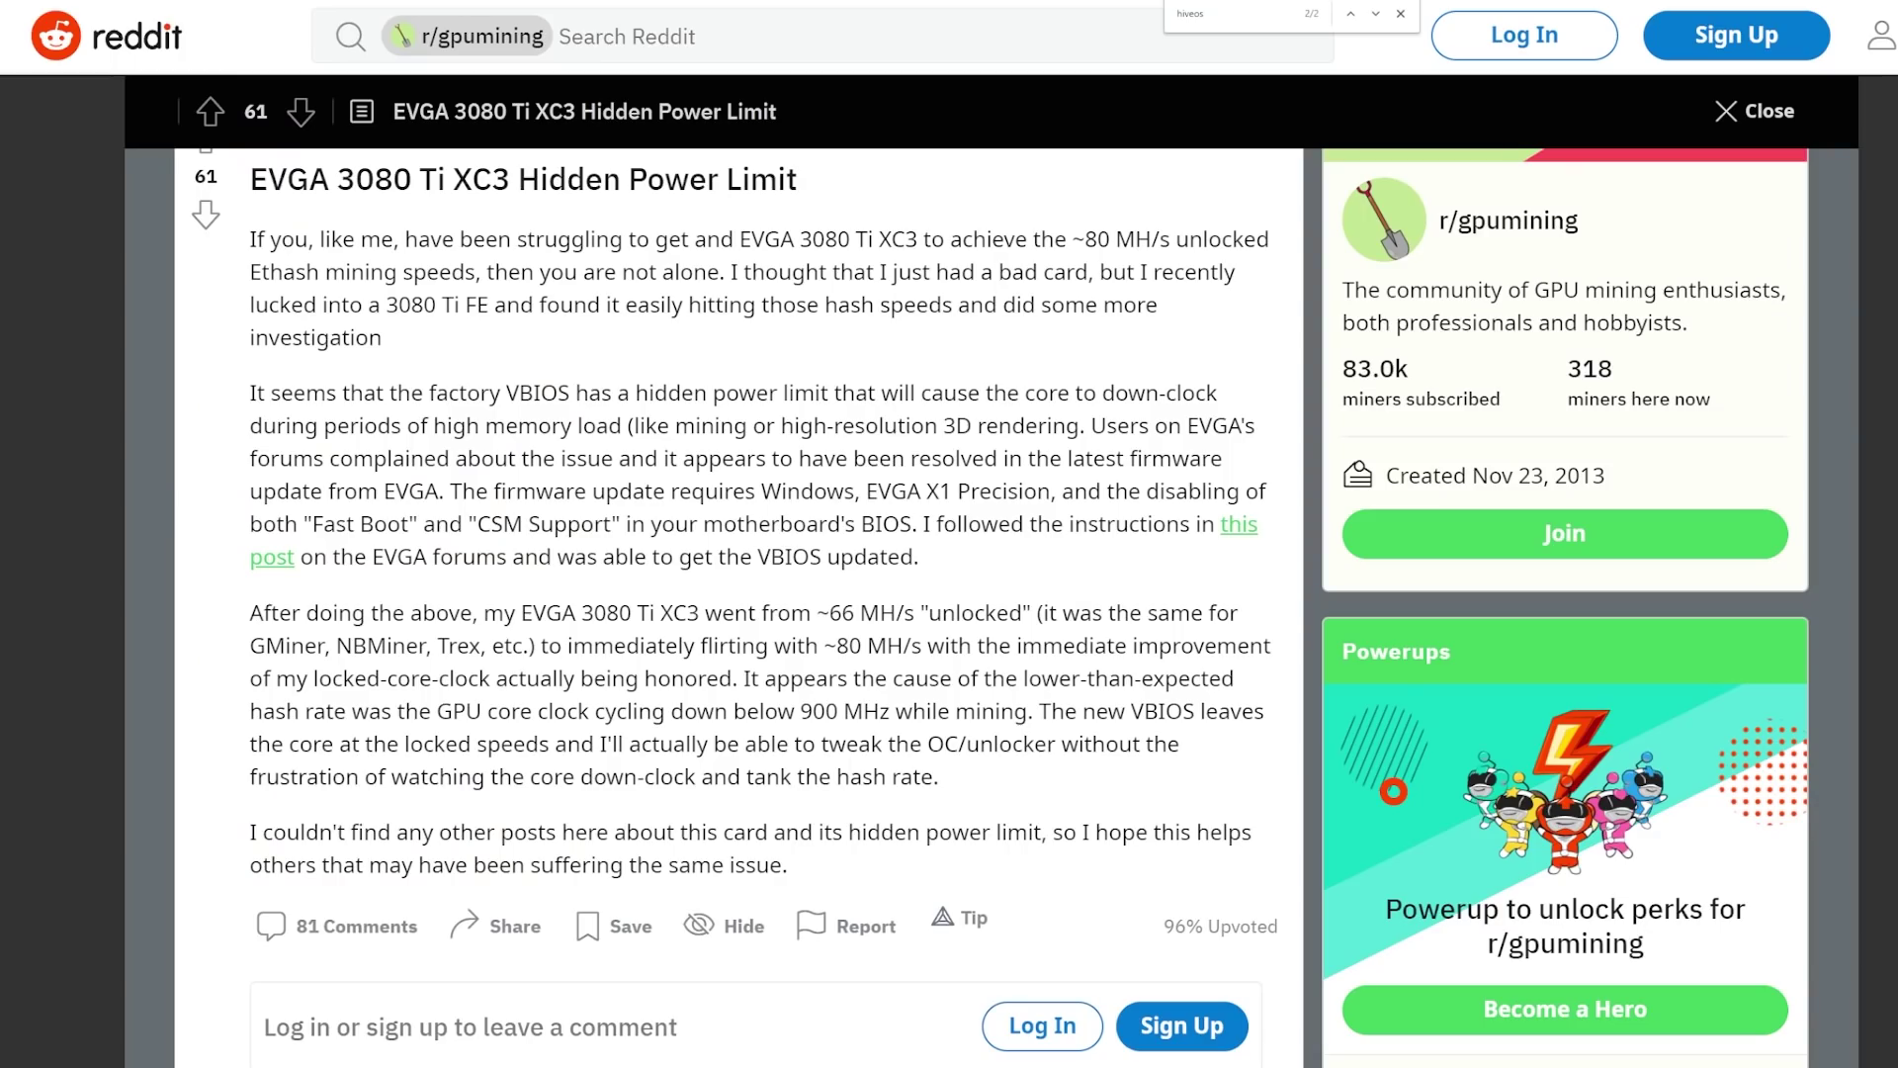
# - Scroll the thread down to the comment linking the 94.02.71.80.BF BIOS on Techpowerup
pyautogui.scroll(-15, 698, 489)
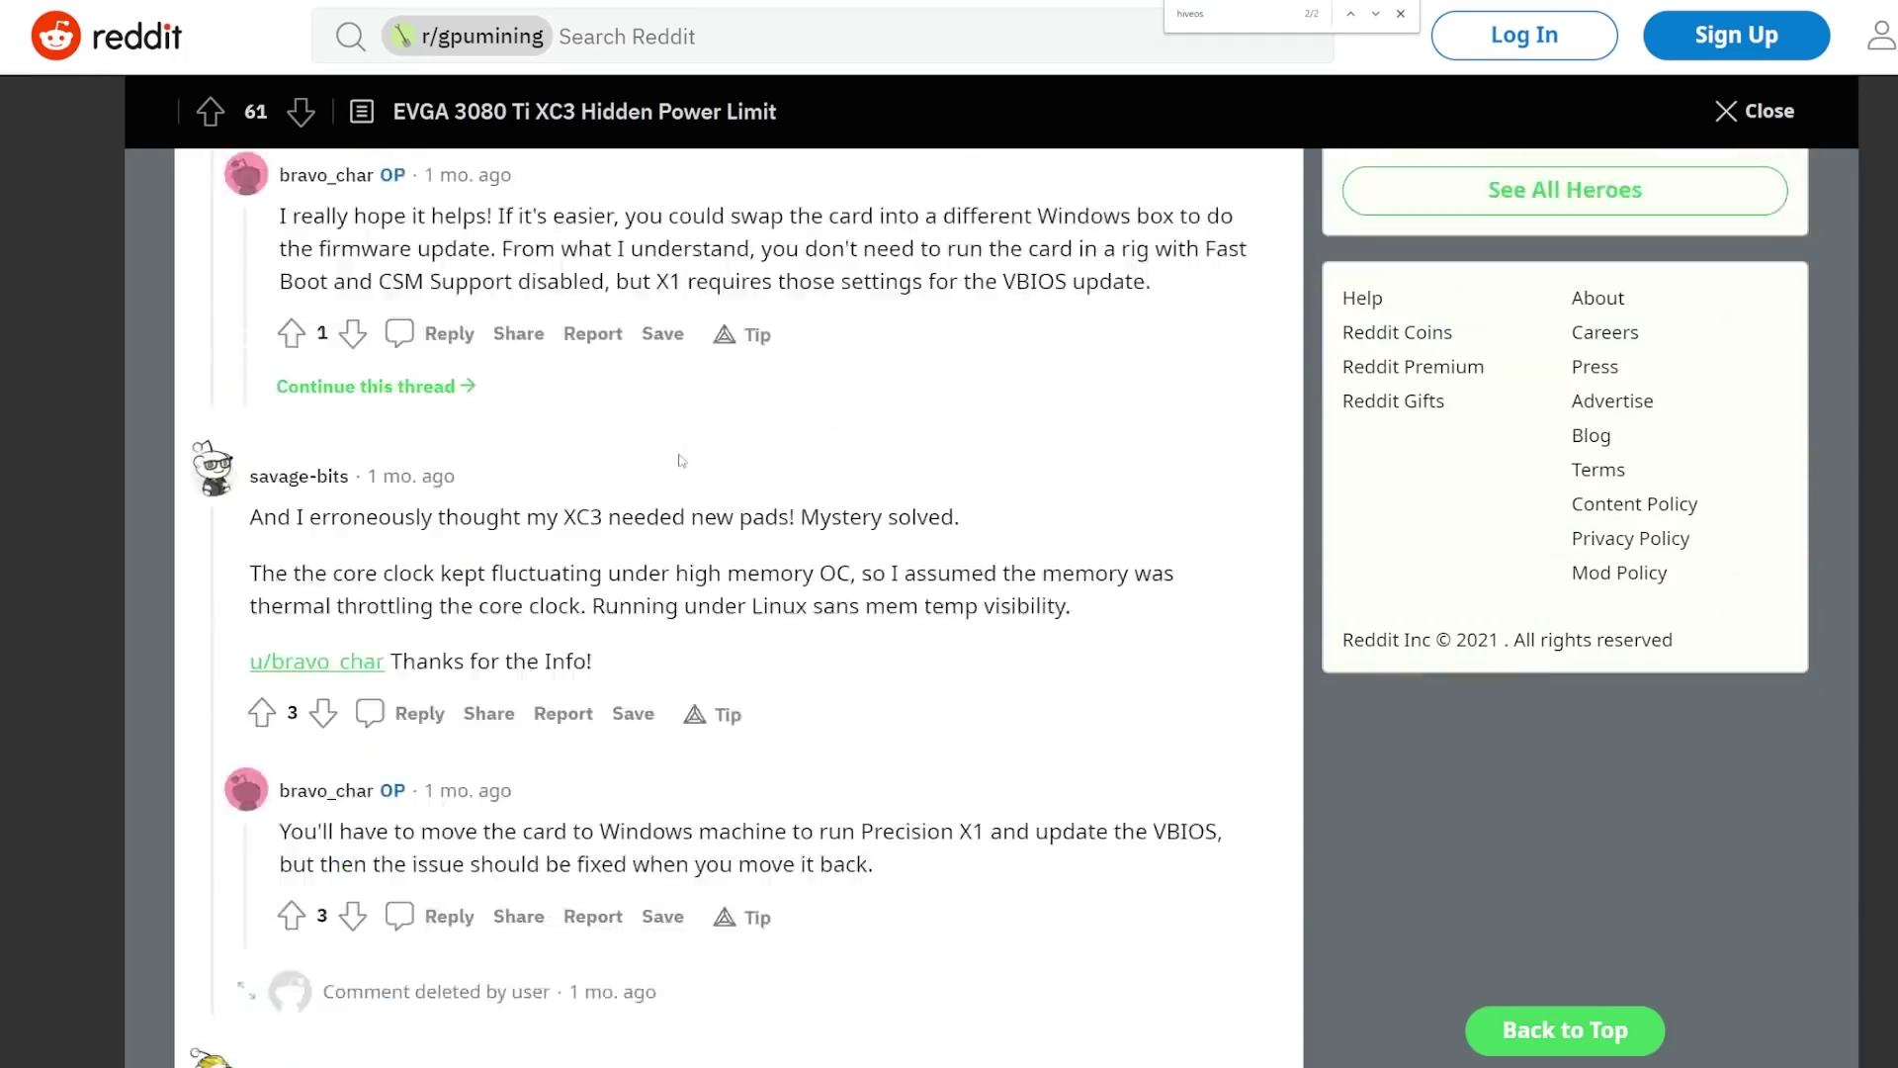
pyautogui.scroll(-9, 680, 461)
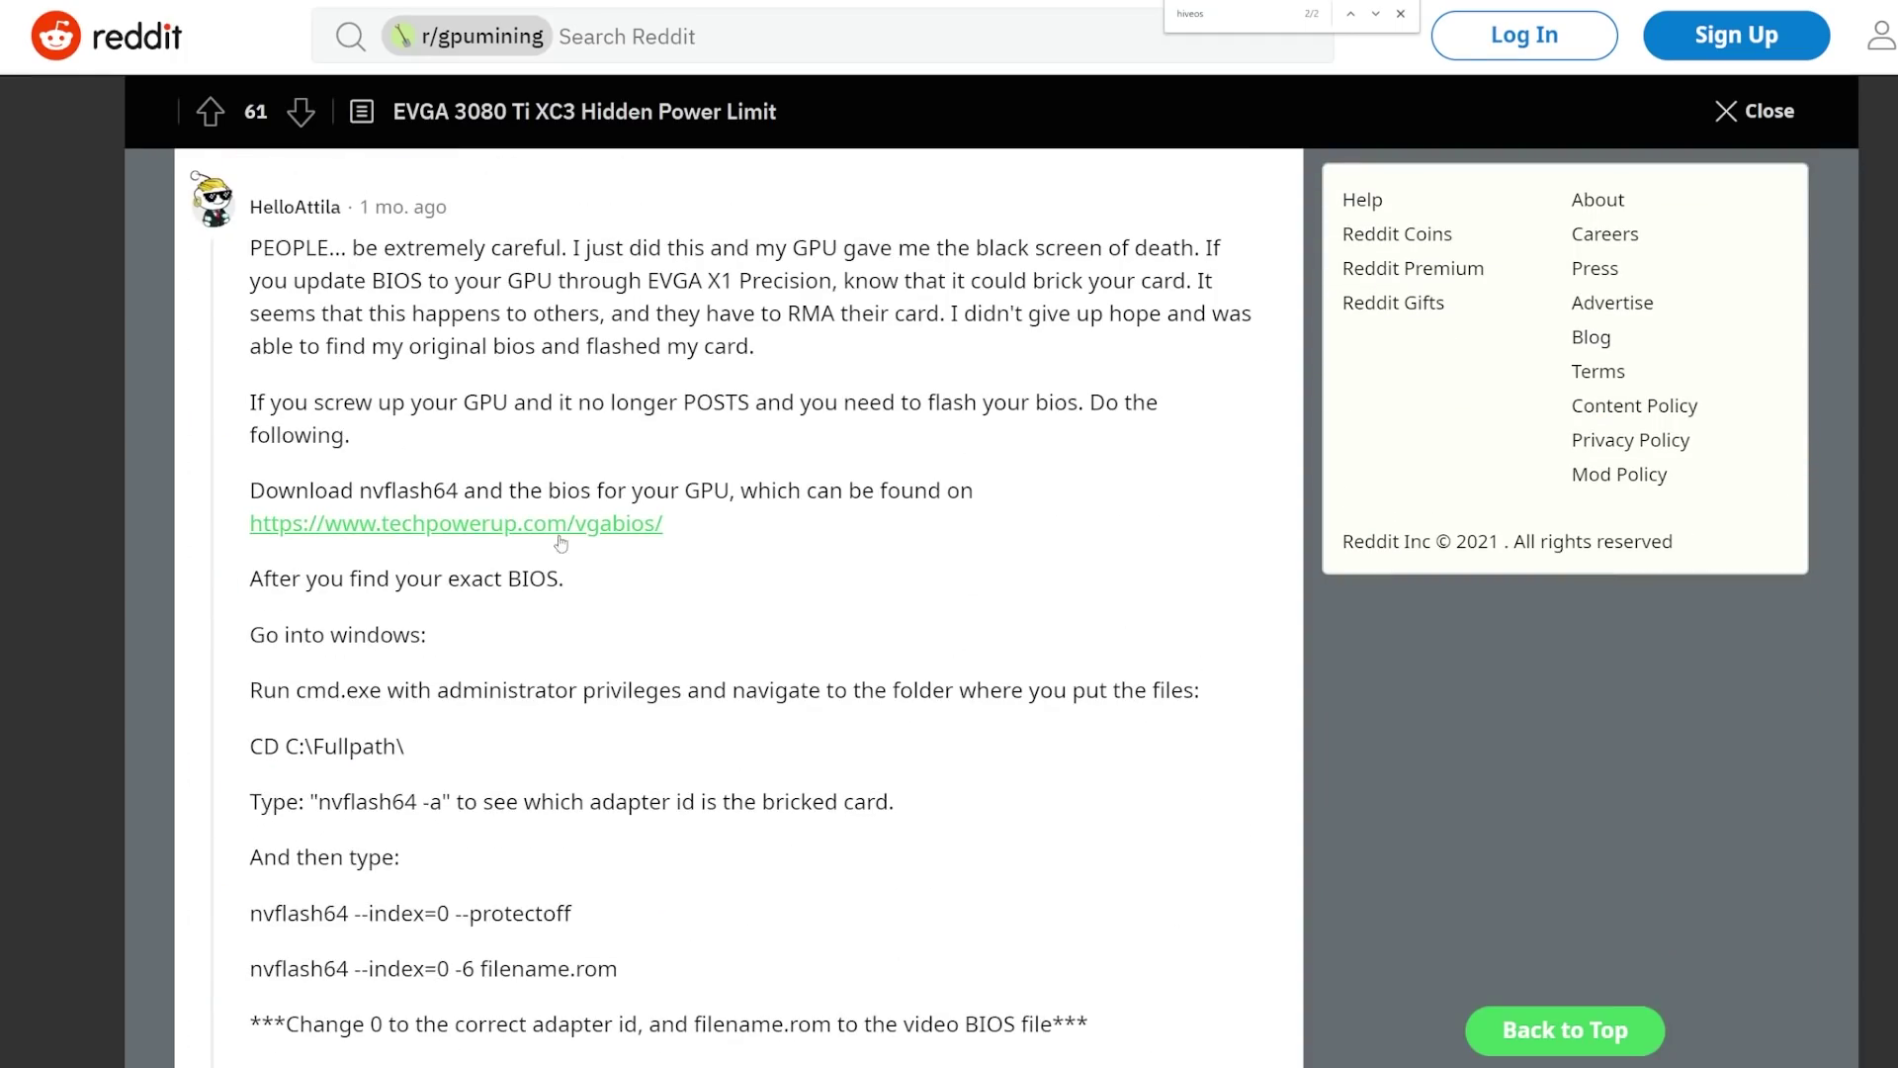
pyautogui.scroll(-10, 537, 524)
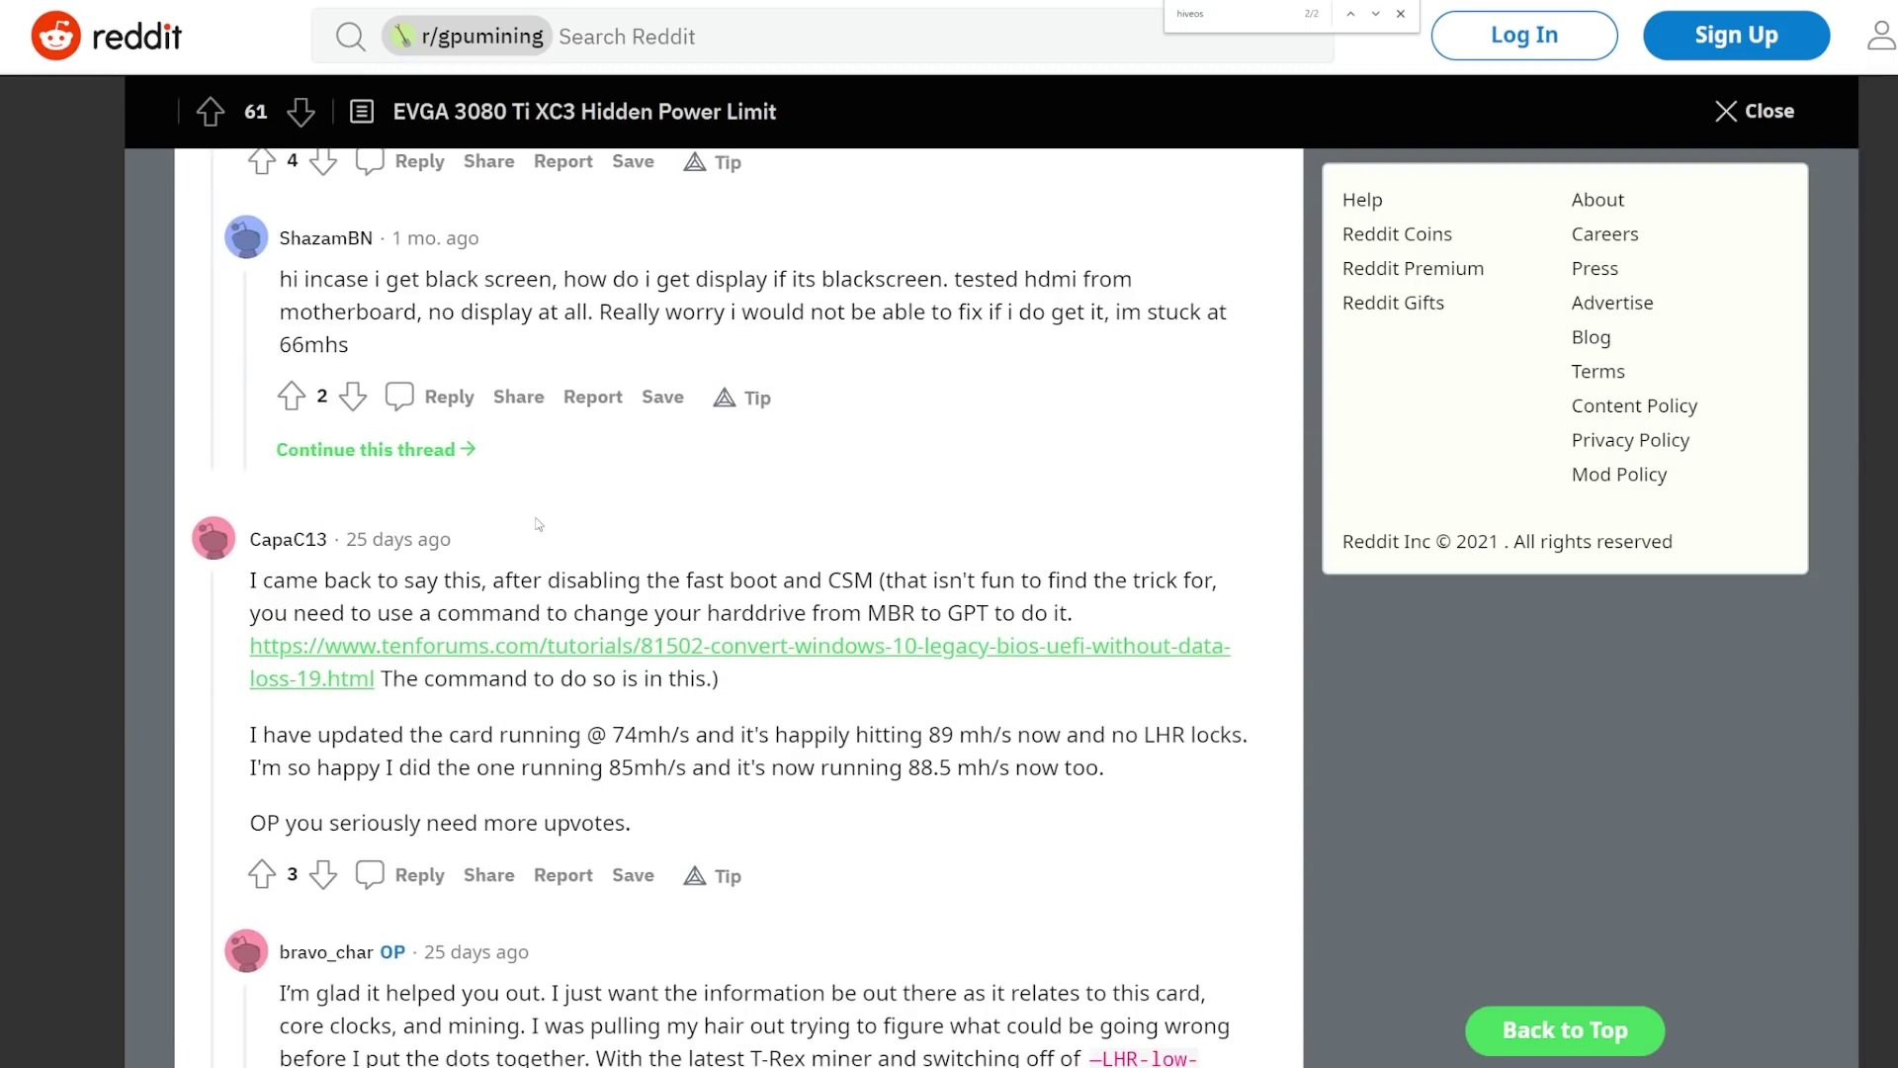
pyautogui.scroll(-20, 539, 524)
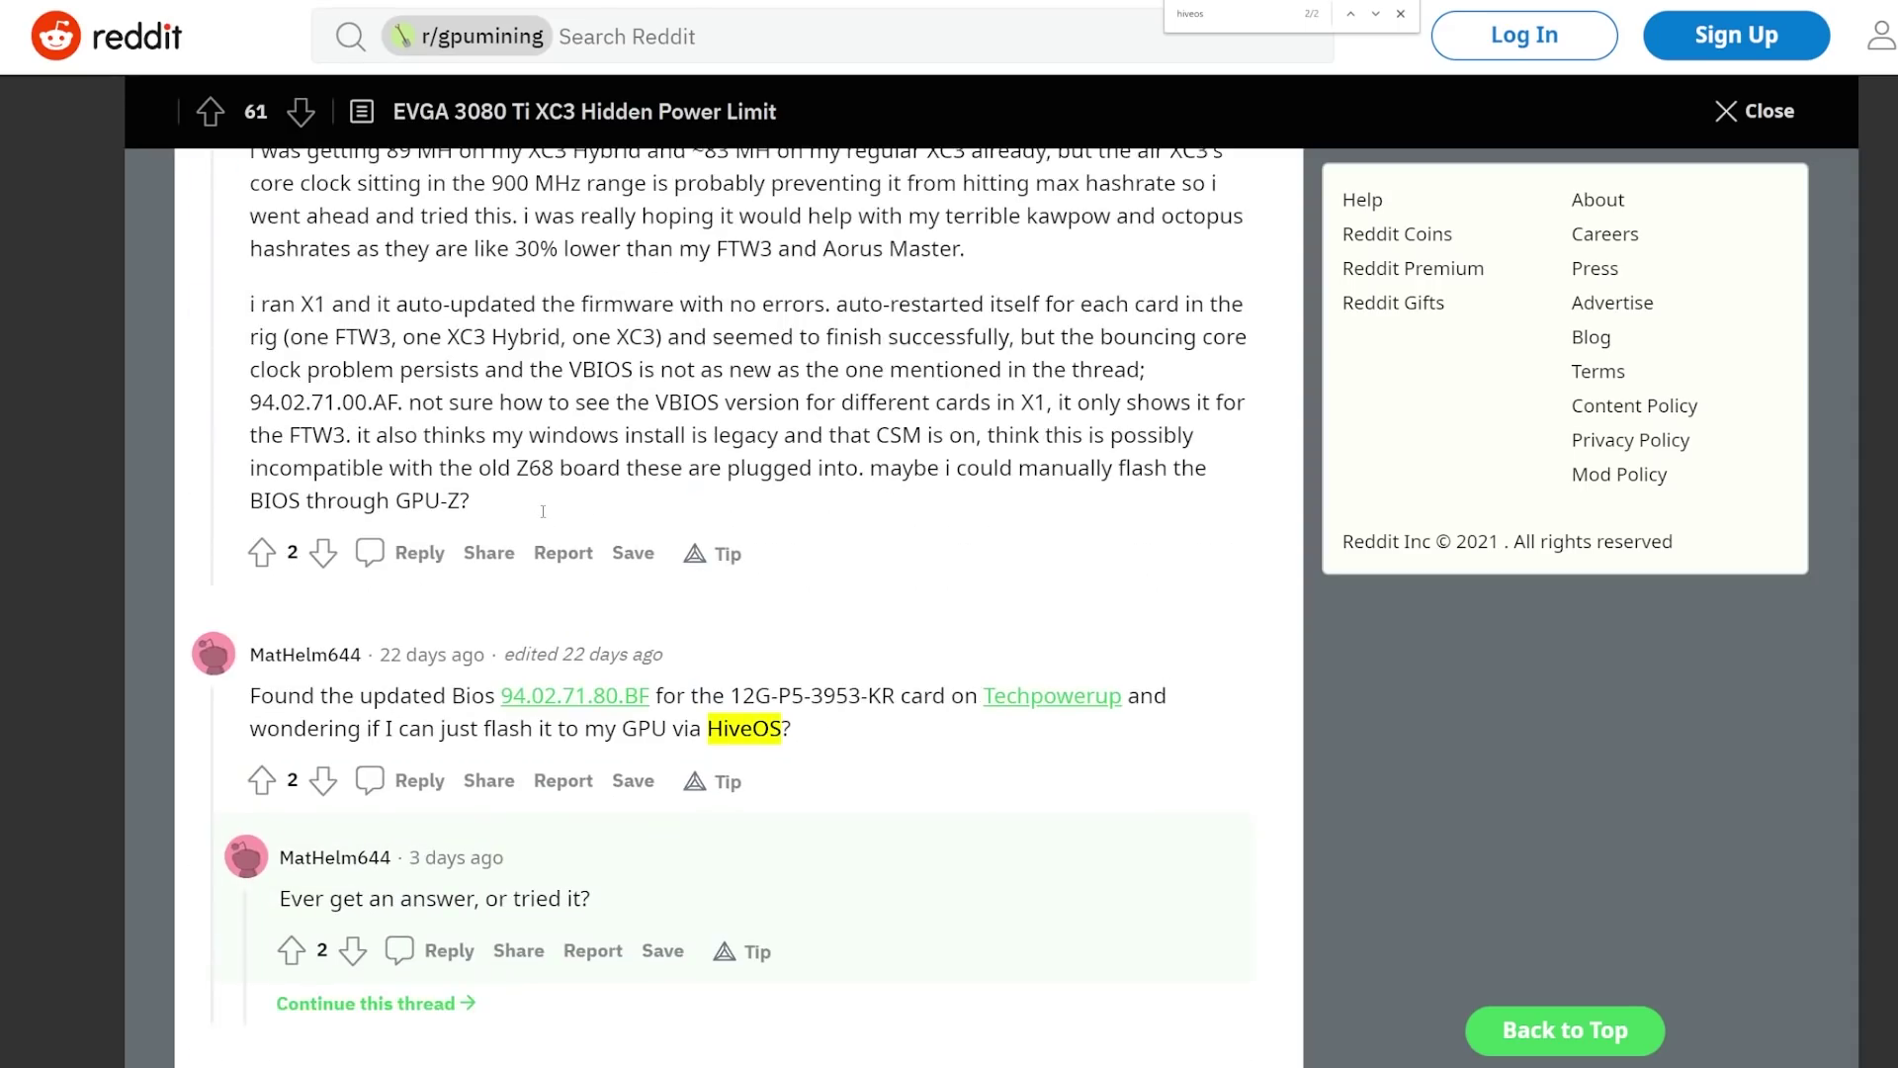
pyautogui.scroll(-3, 543, 511)
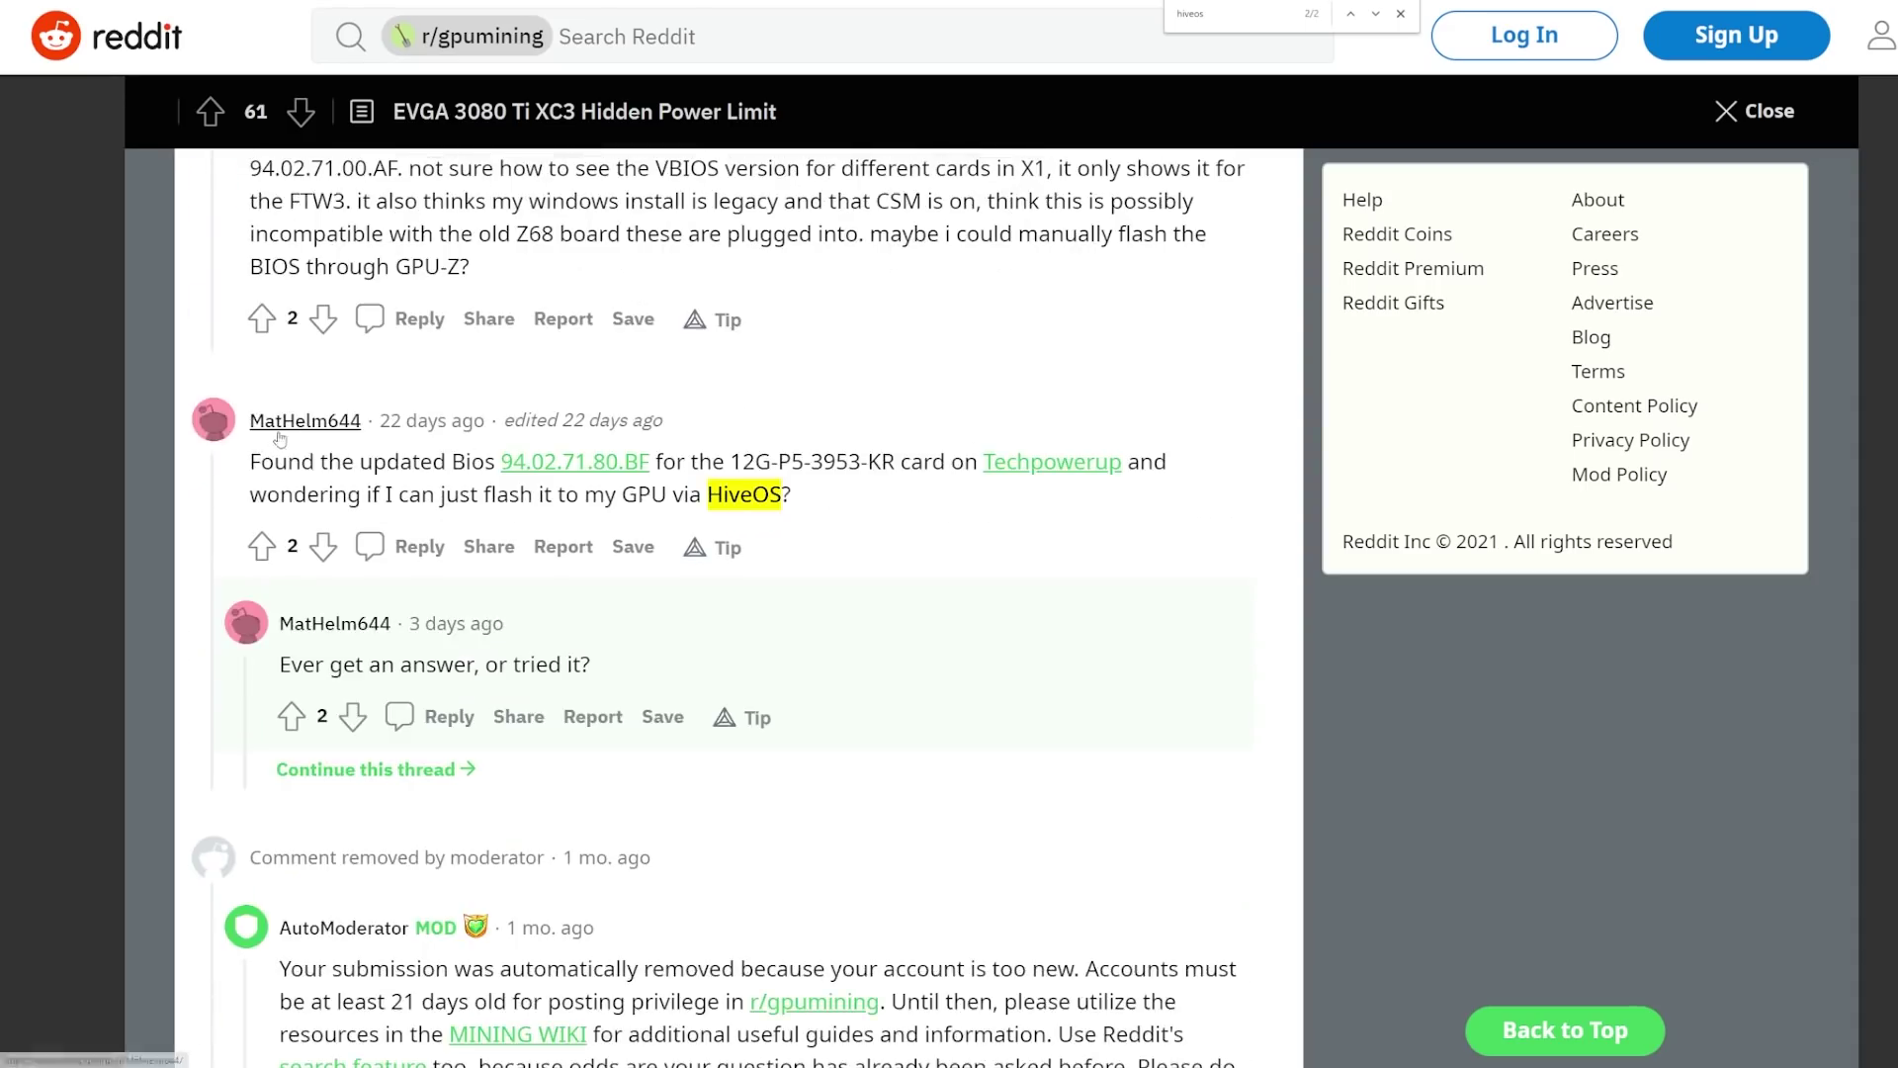
# - Open the TechPowerUp page for BIOS 94.02.71.80.BF and read its unverified BIOS warning
pyautogui.click(564, 473)
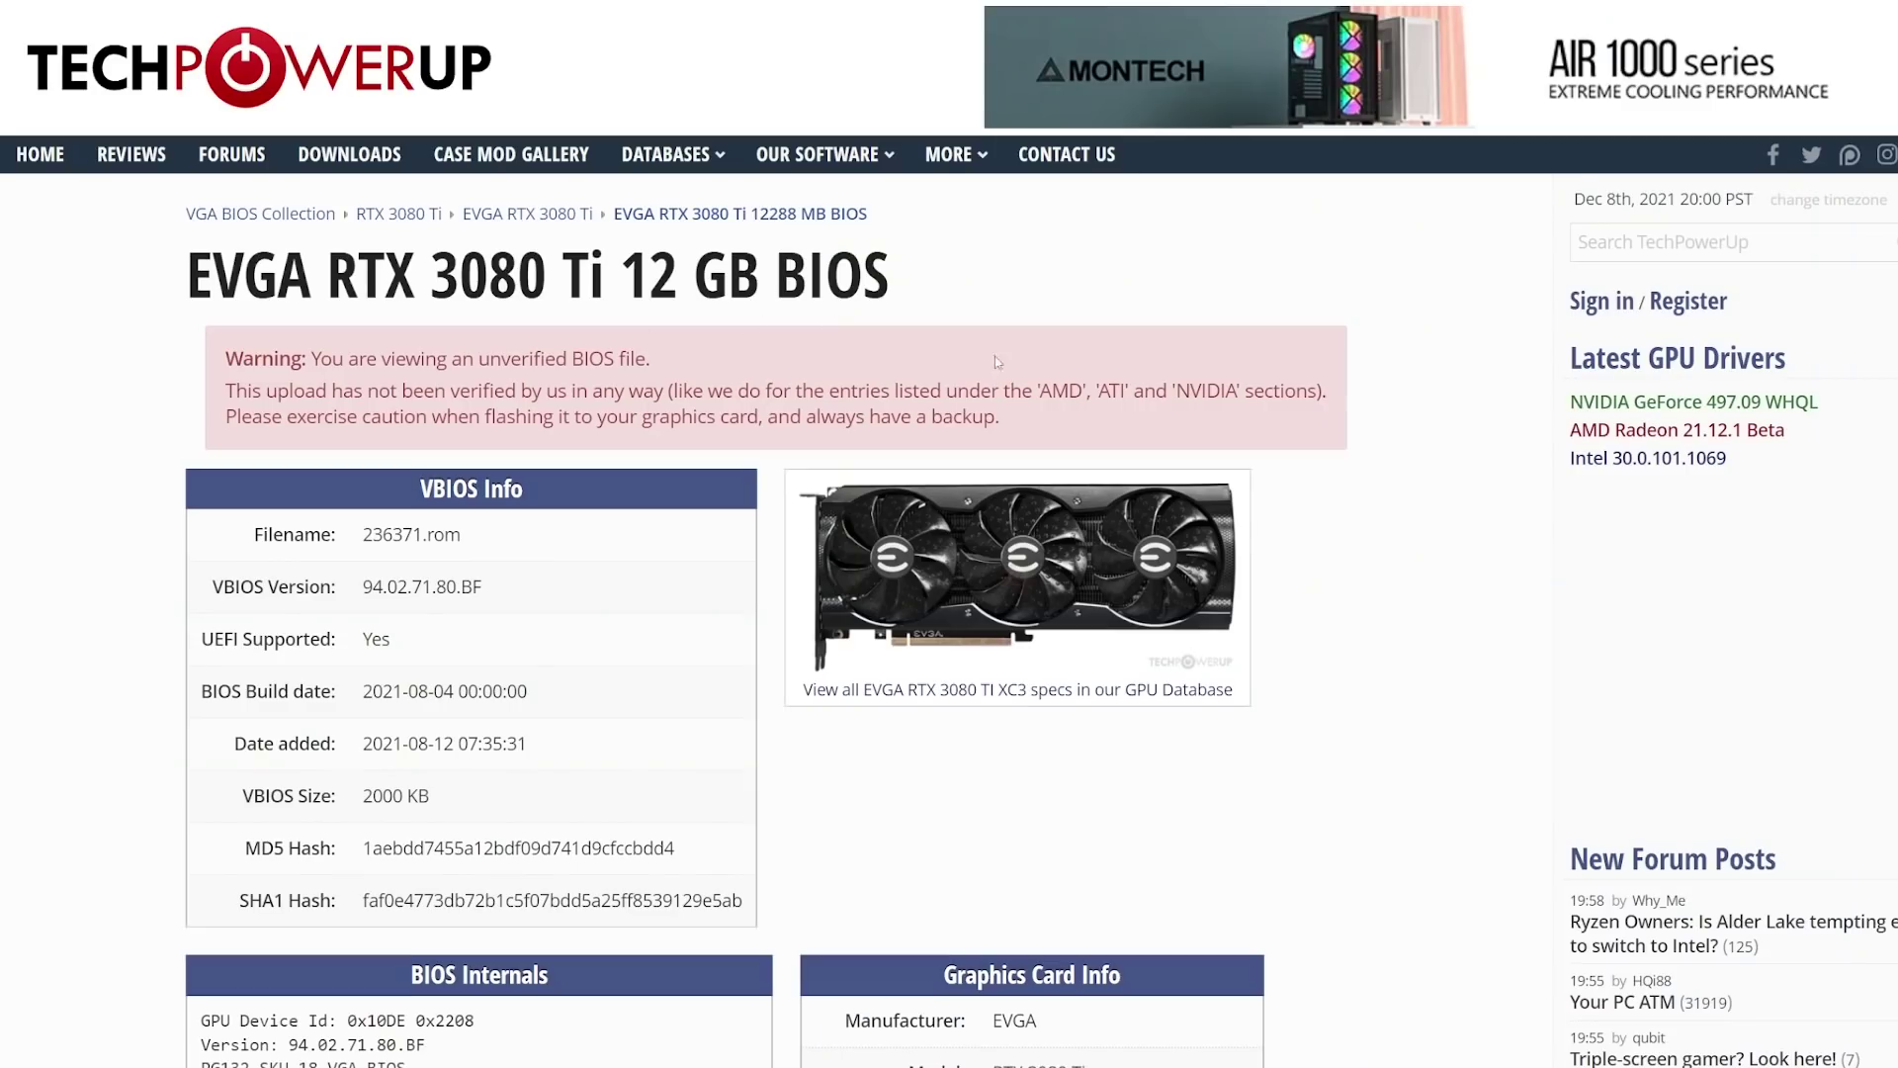
pyautogui.moveTo(315, 280); pyautogui.dragTo(902, 292)
pyautogui.moveTo(311, 358); pyautogui.dragTo(672, 365)
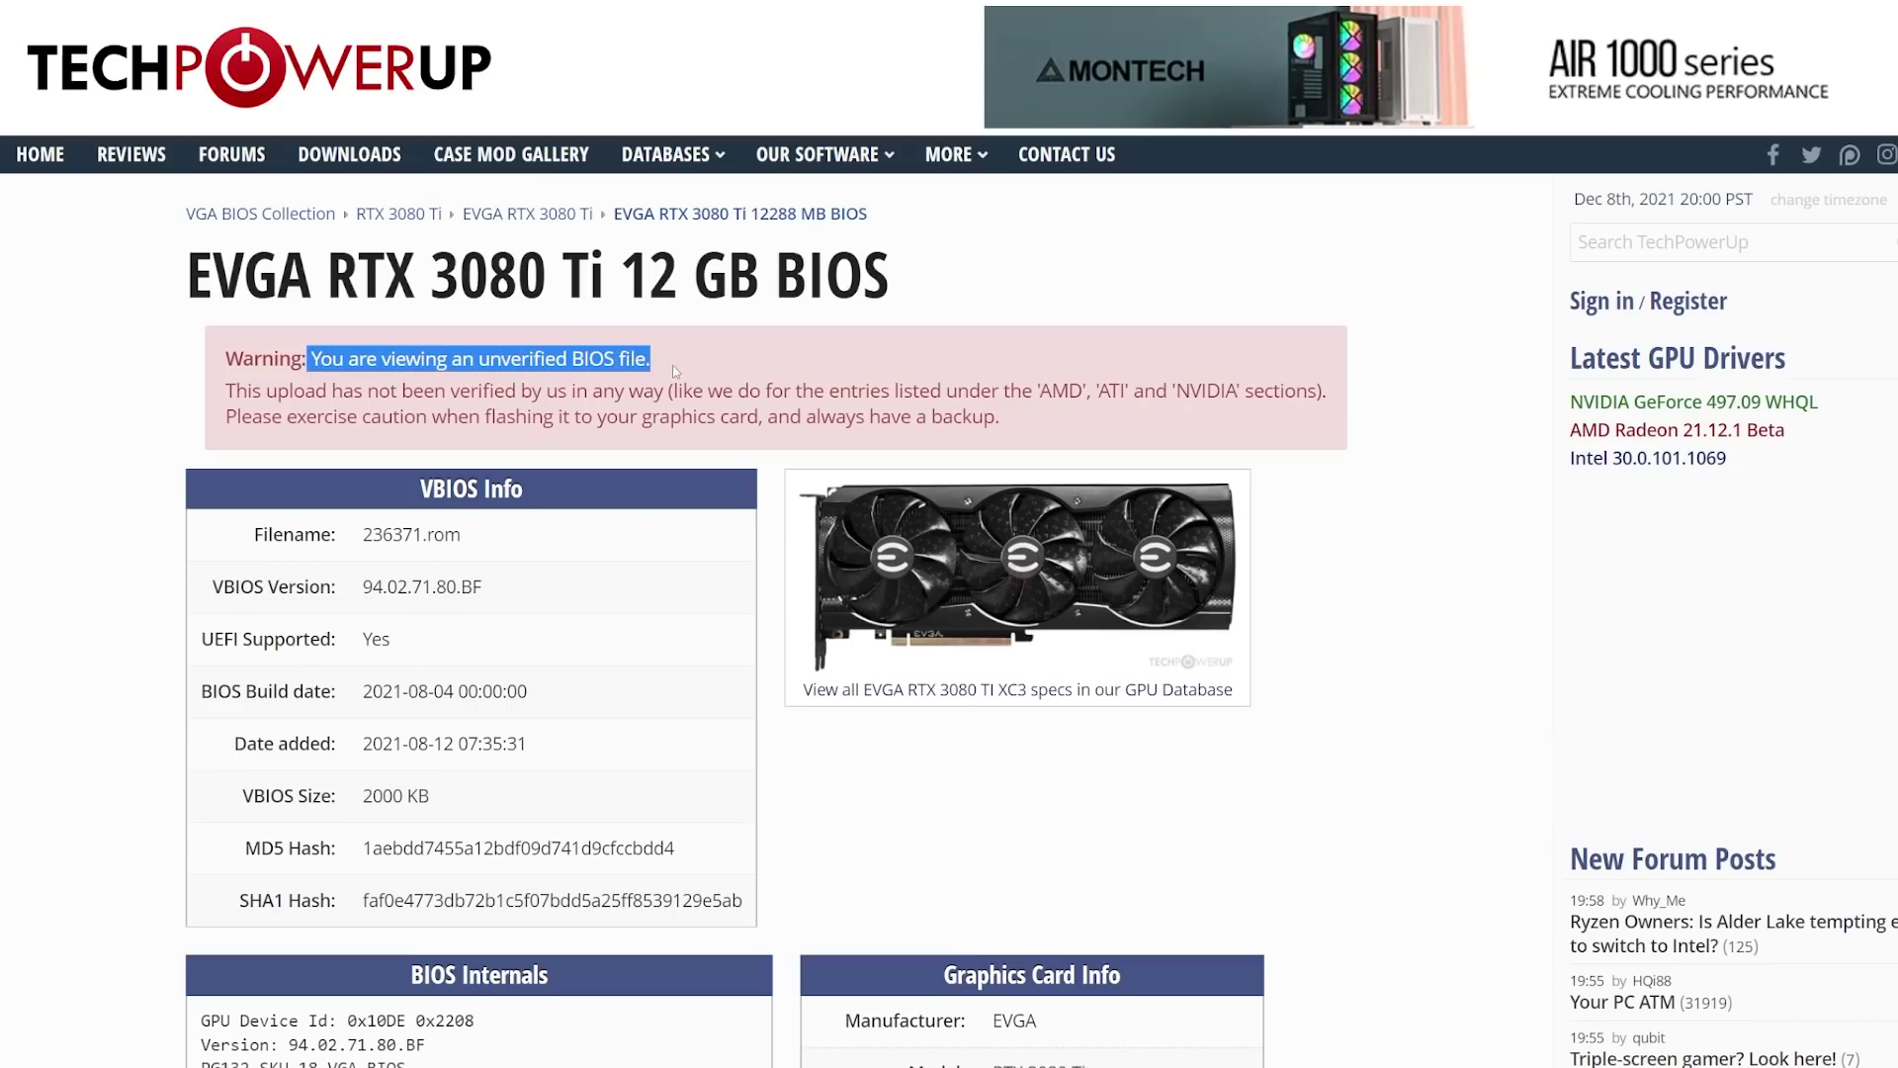
pyautogui.click(692, 371)
# - Download the BIOS file and save it as 236371.rom
pyautogui.scroll(-8, 875, 431)
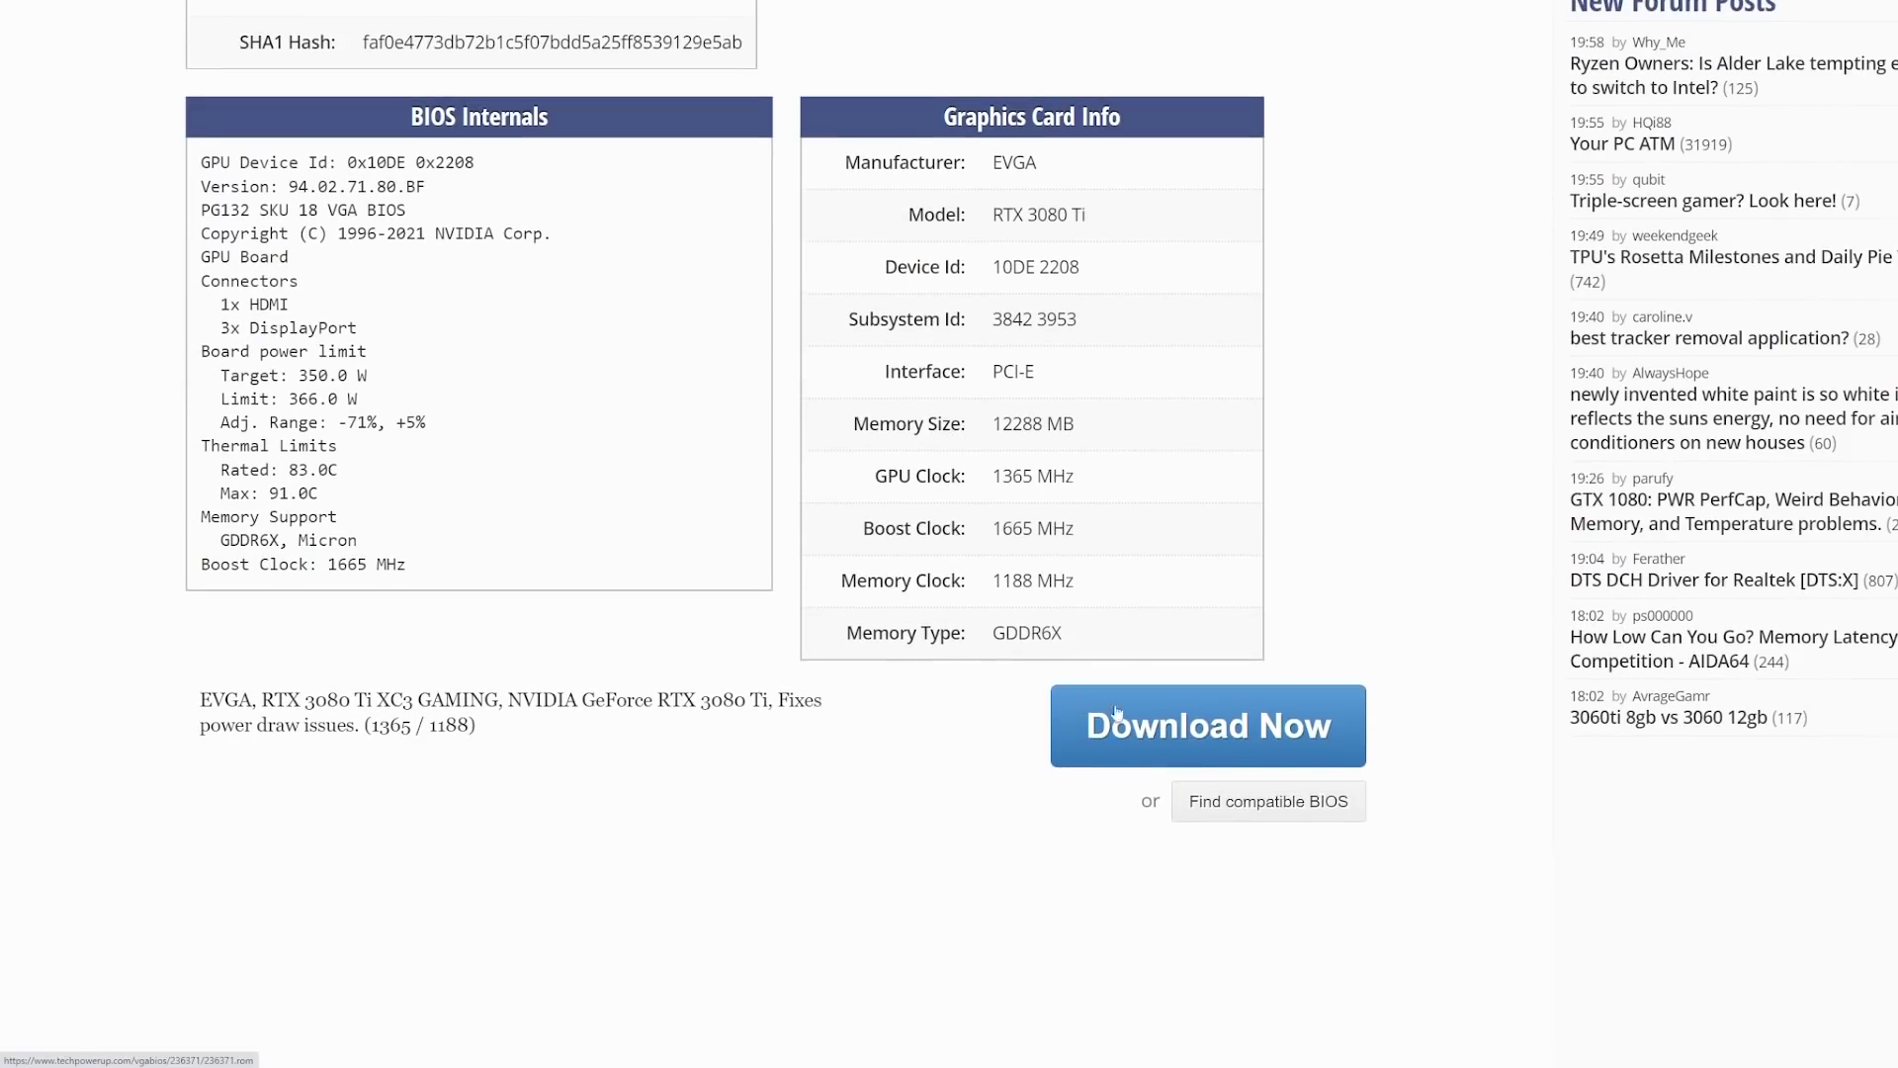
pyautogui.click(1150, 729)
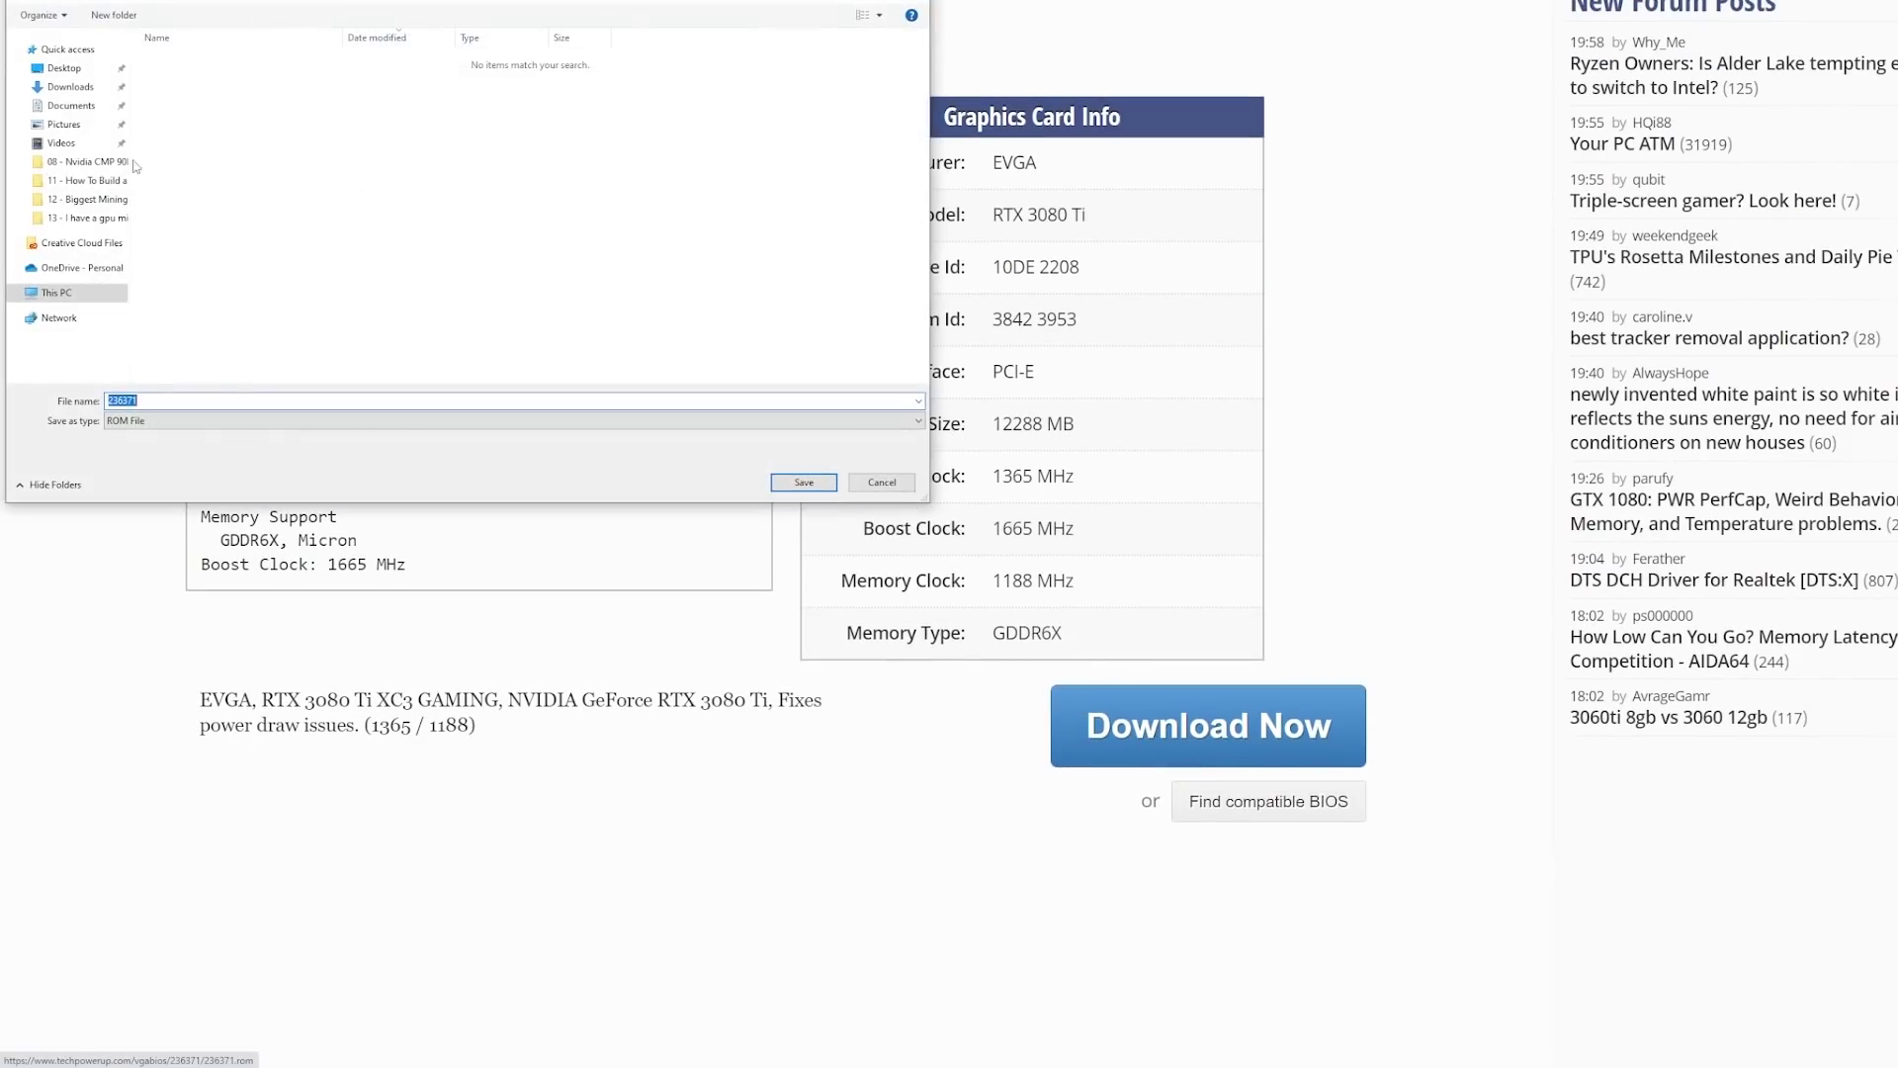
pyautogui.click(828, 480)
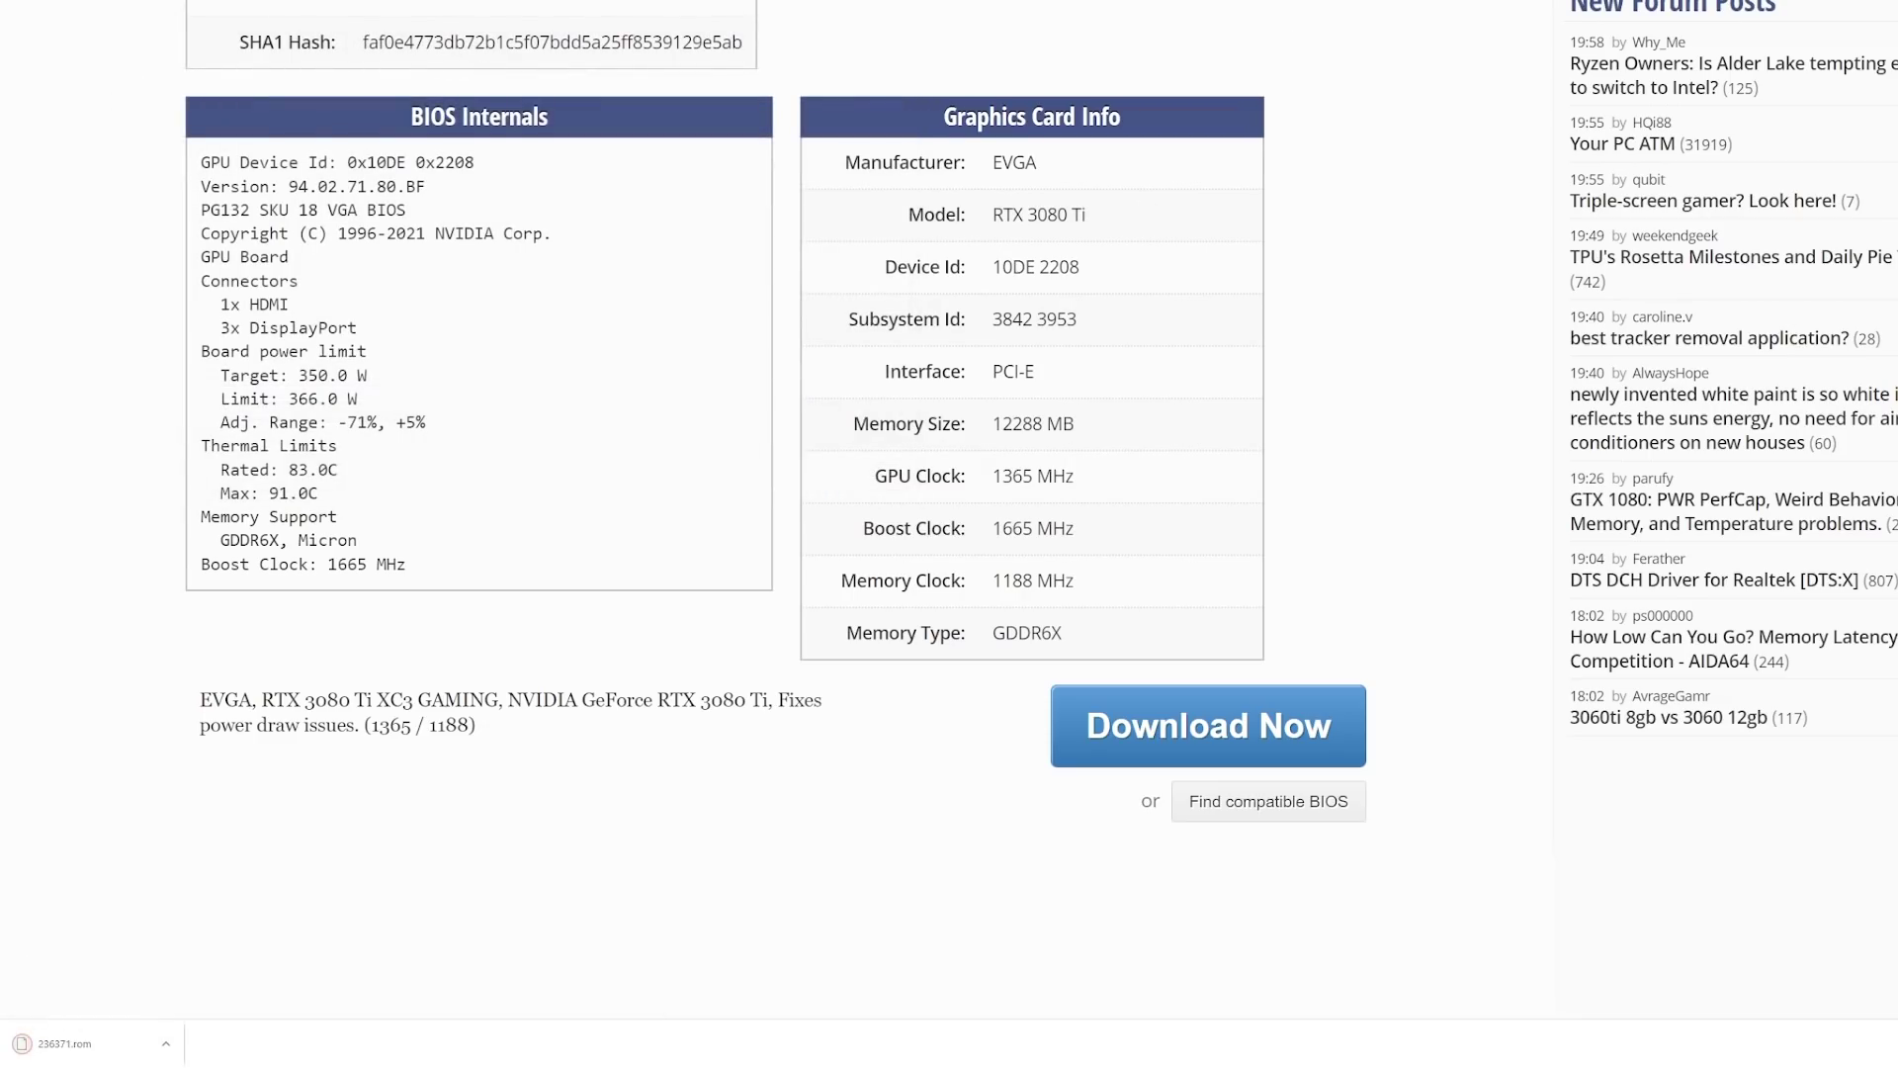
# - Refresh the Hive OS rig overview, check GPU 2, and stop the miner
pyautogui.click(1542, 2)
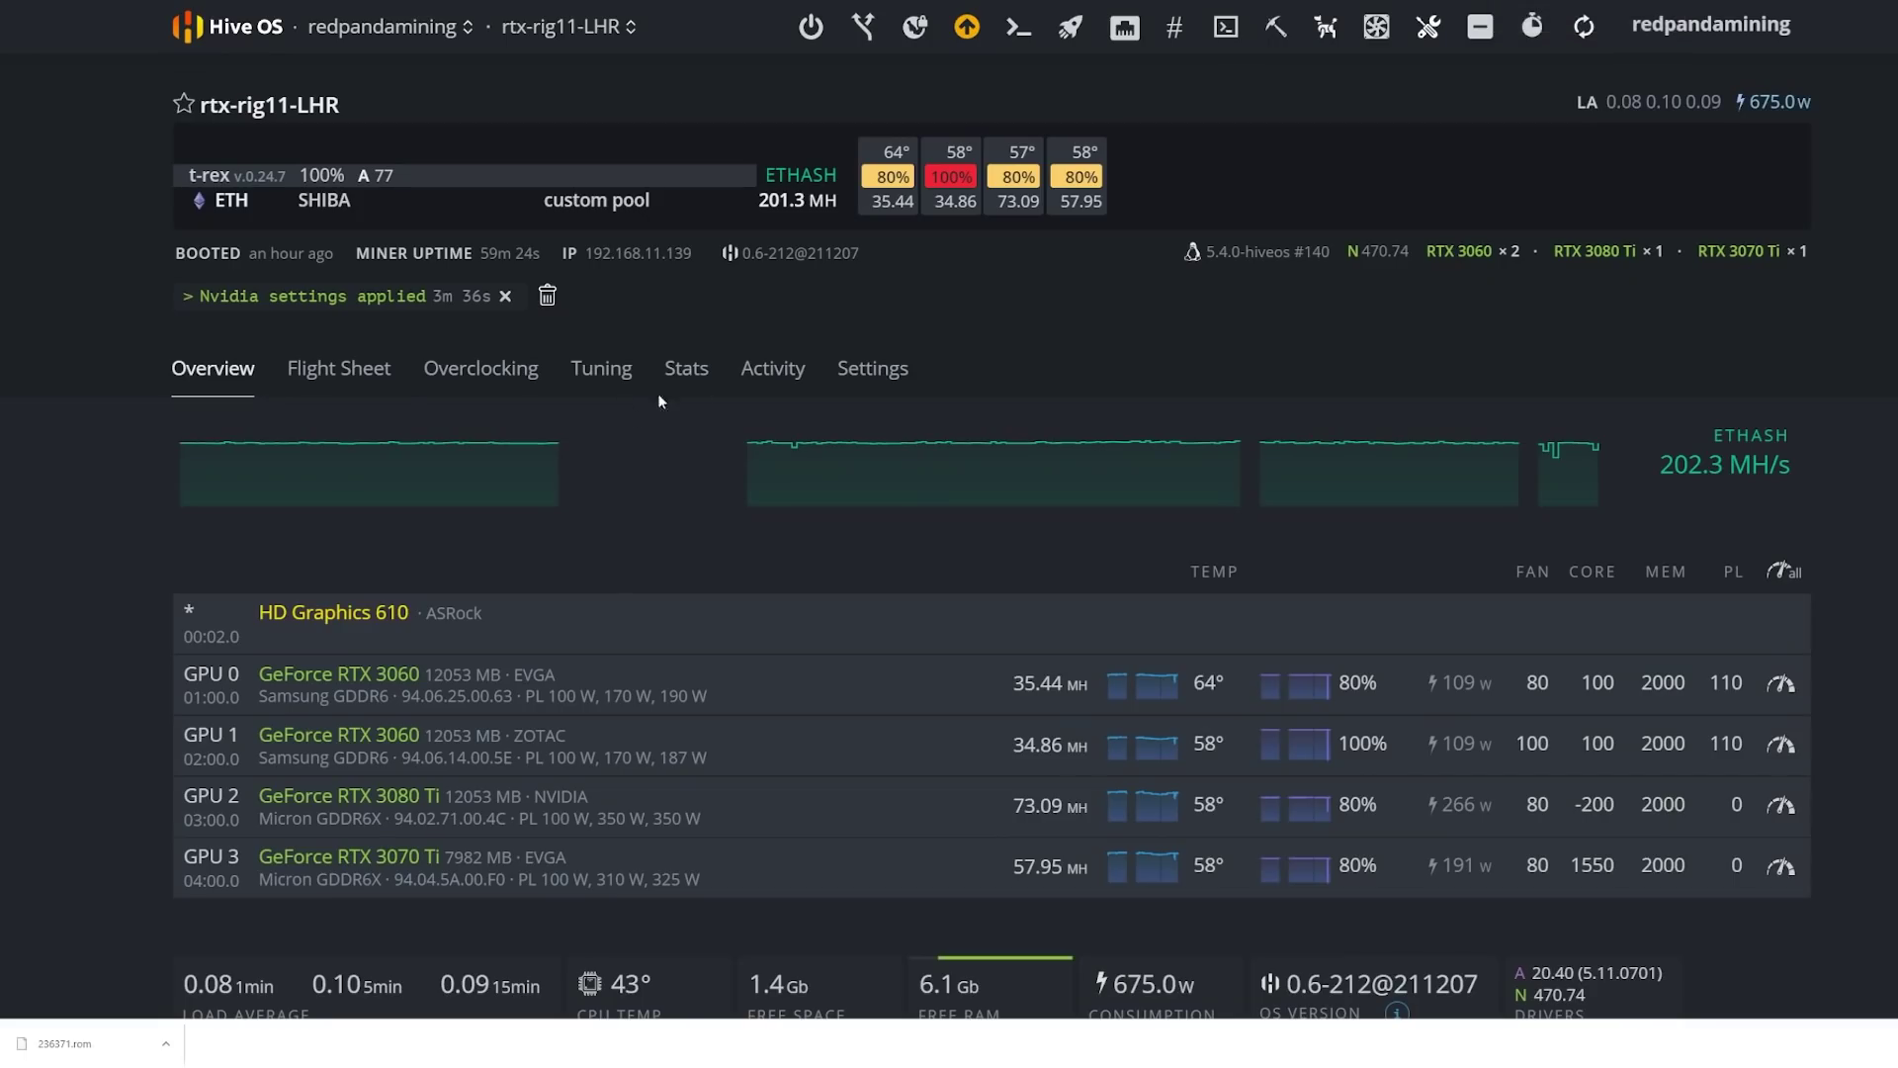
pyautogui.click(1584, 27)
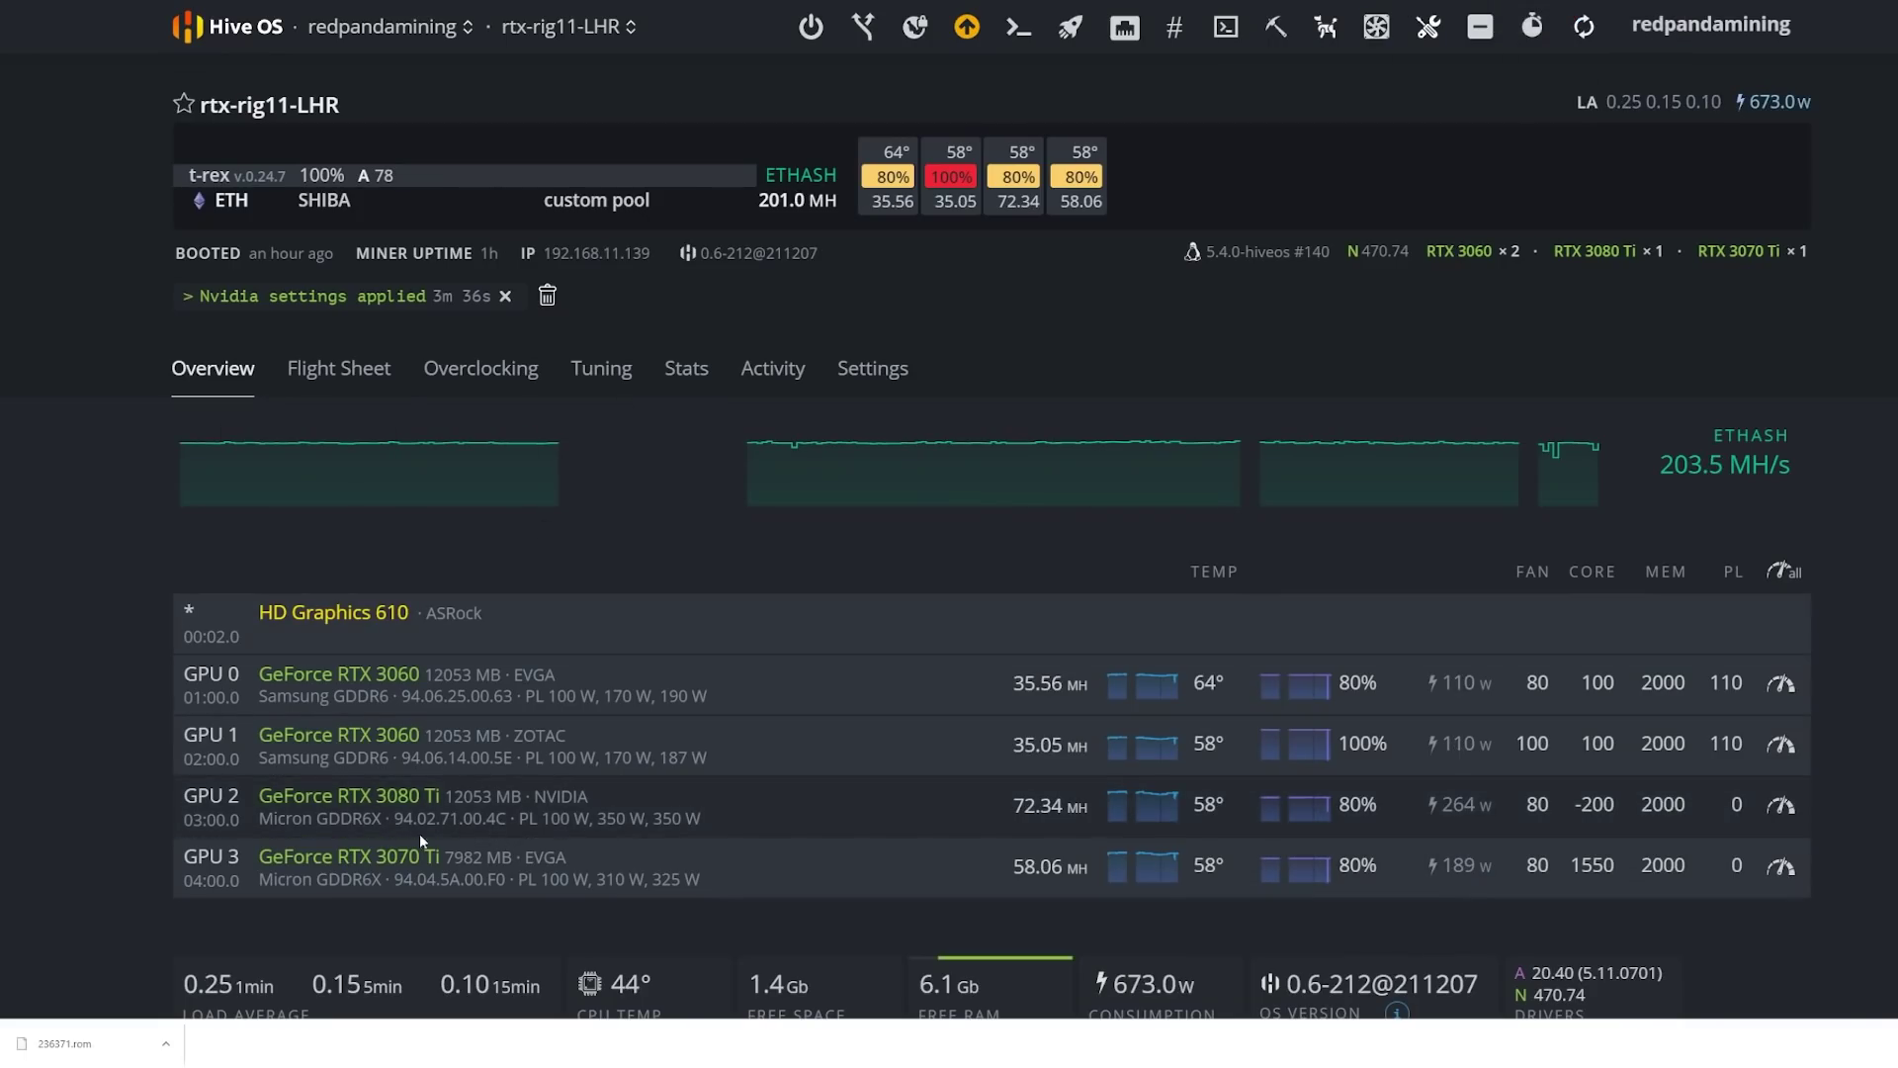
pyautogui.moveTo(327, 817); pyautogui.dragTo(531, 793)
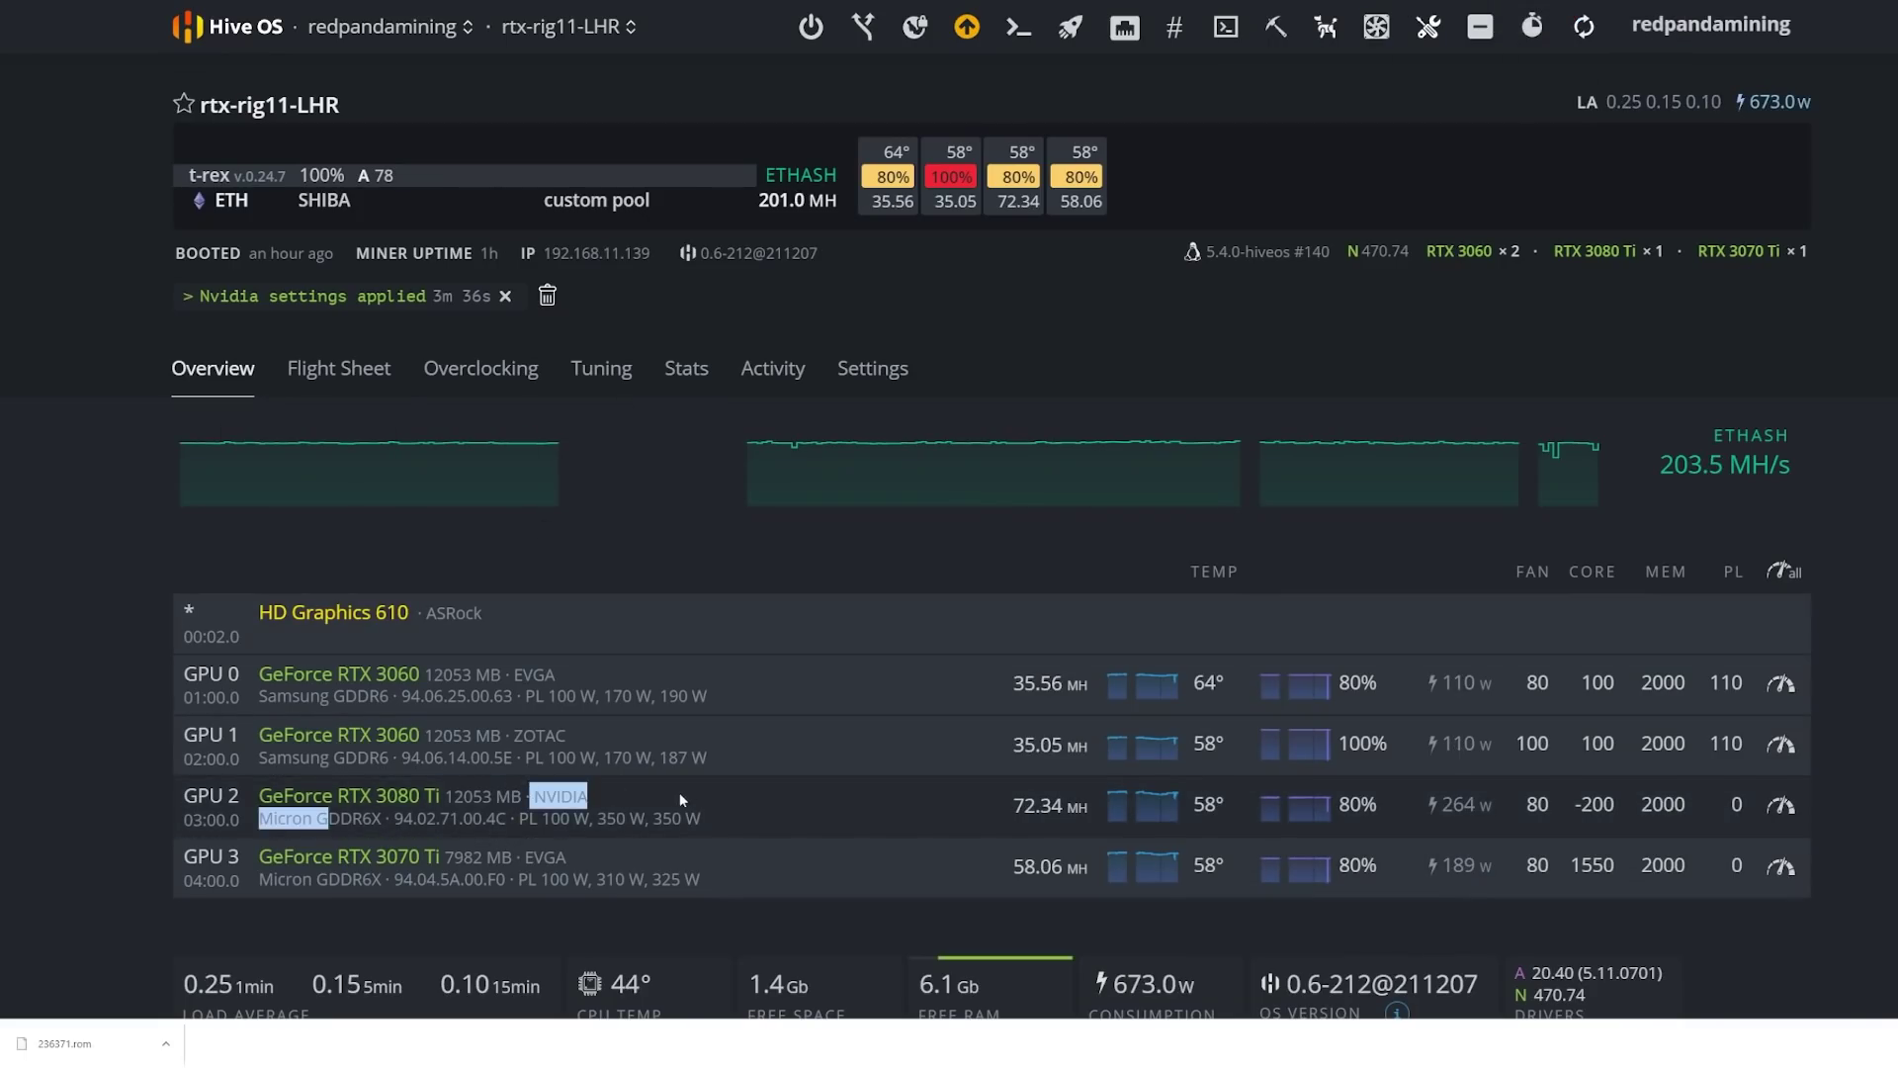
pyautogui.click(720, 811)
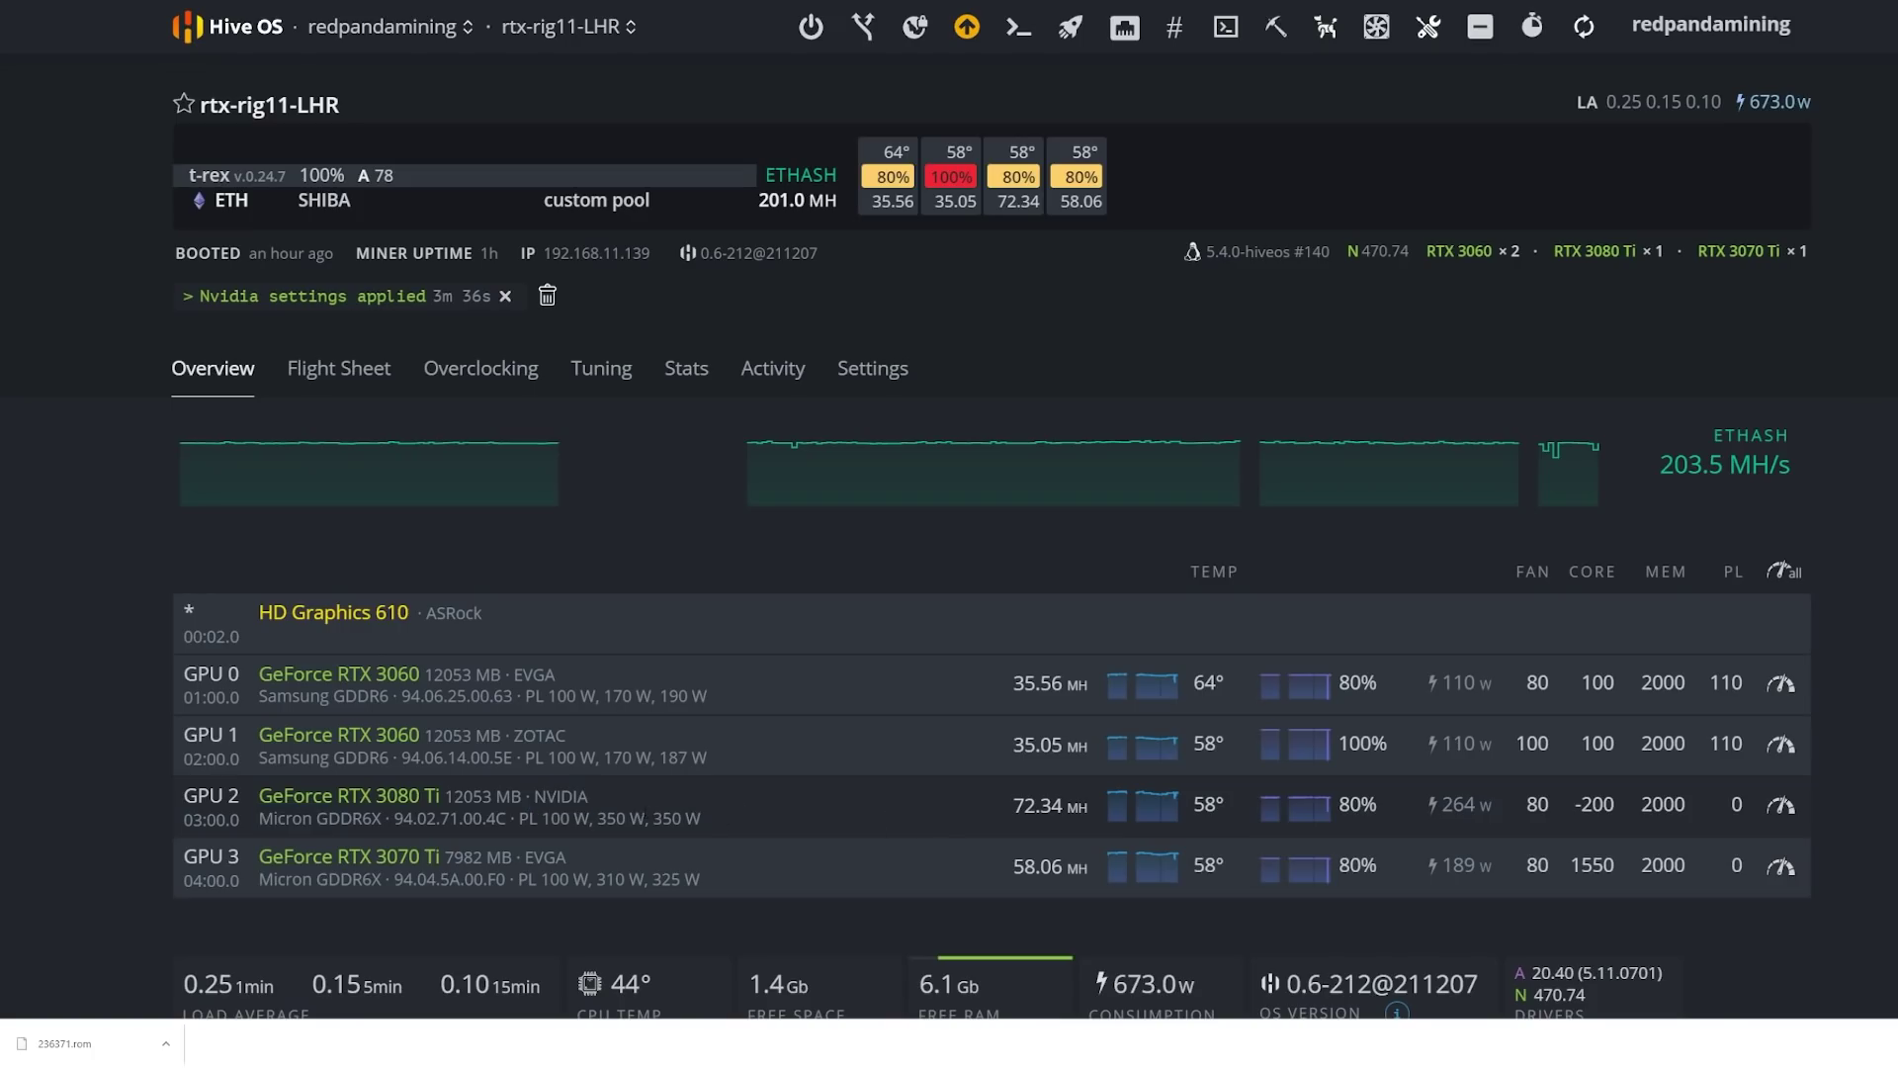
pyautogui.click(1287, 36)
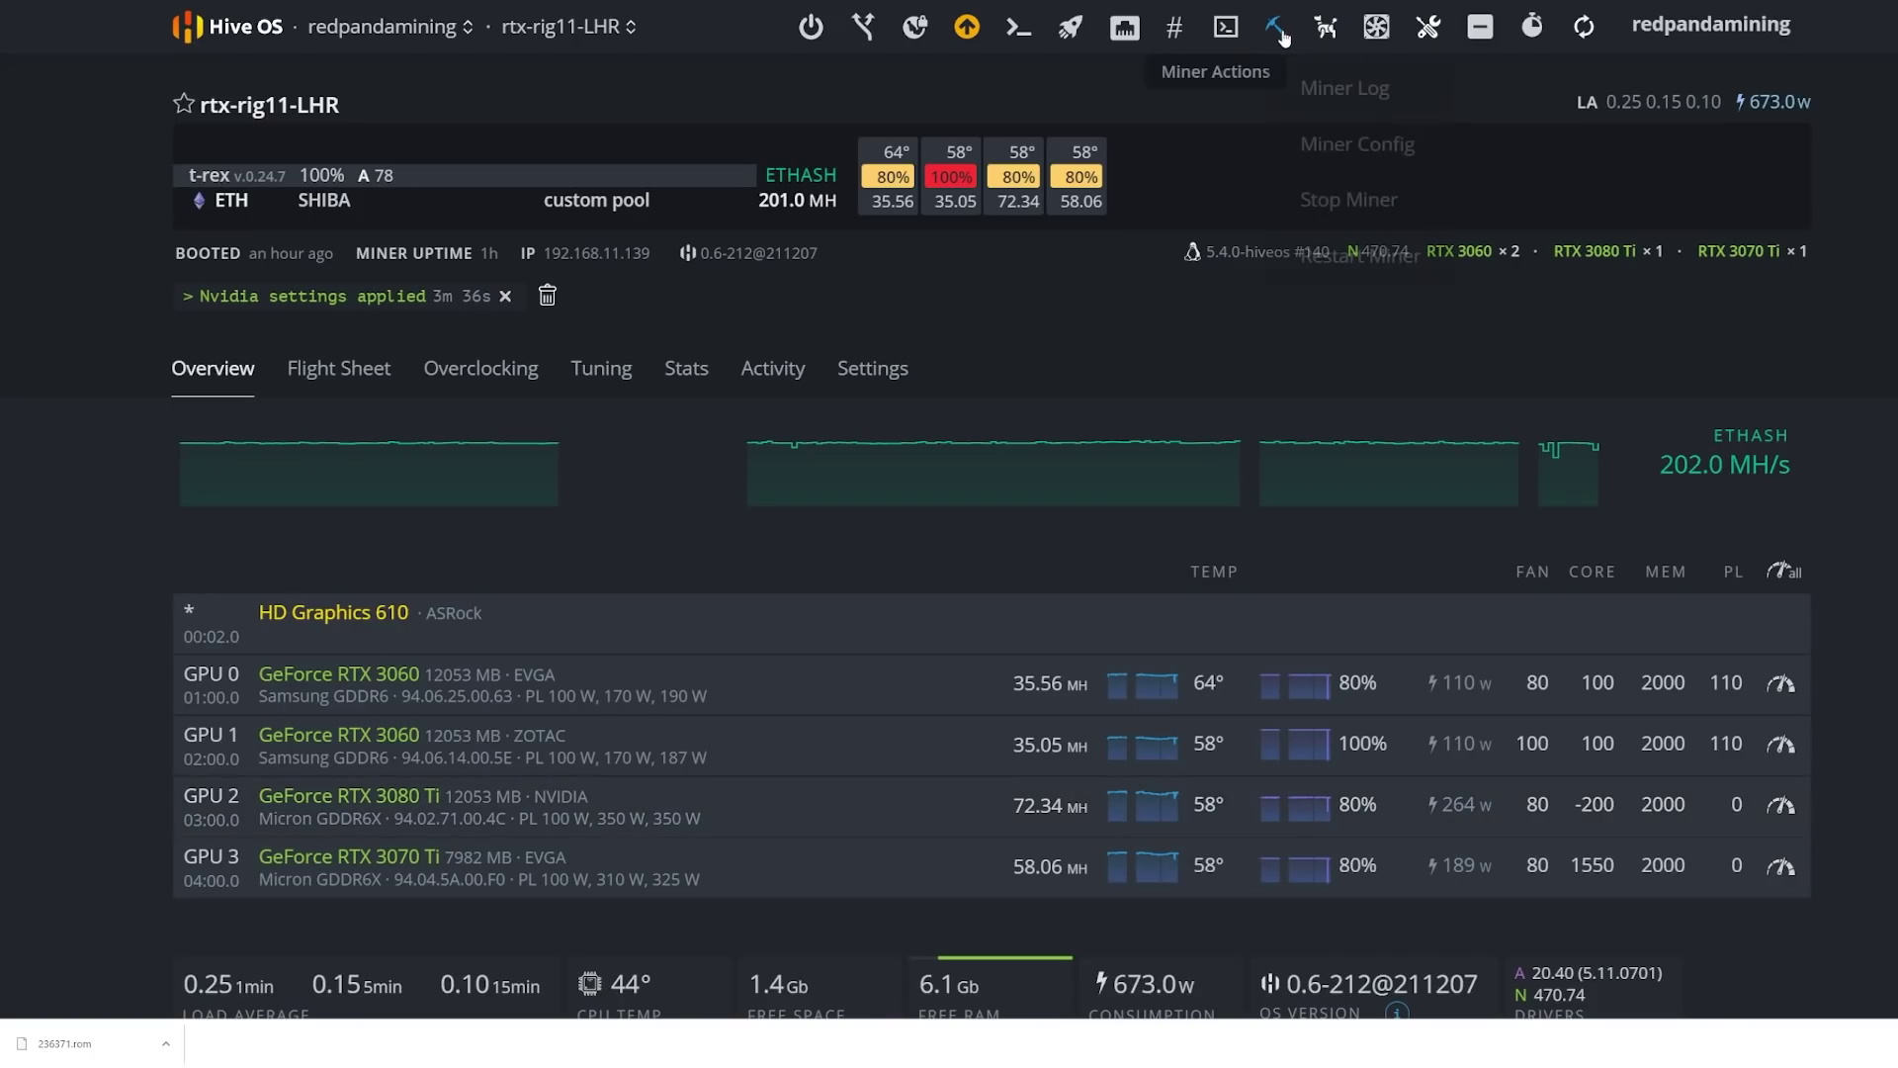
pyautogui.click(1320, 207)
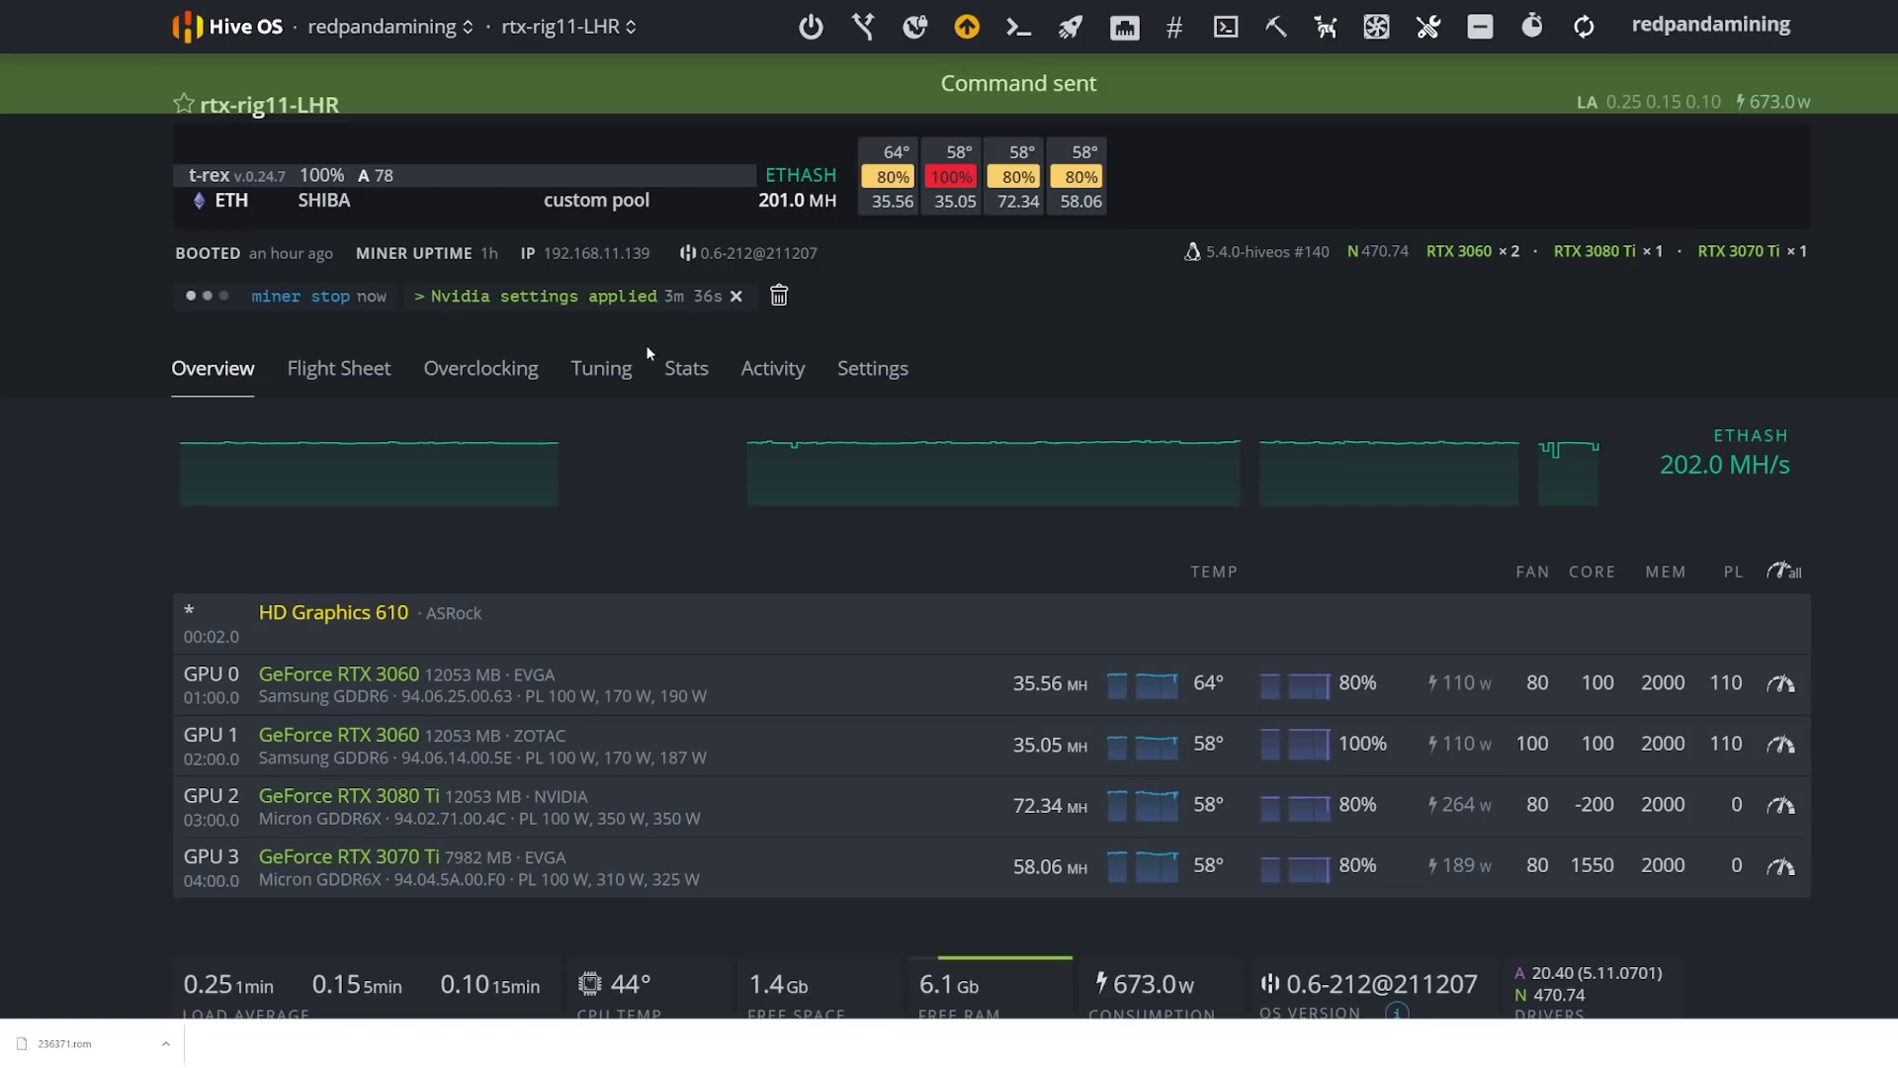
# - Download the current VBIOS of GPU 2, the RTX 3080 Ti, from Overclocking
pyautogui.click(476, 381)
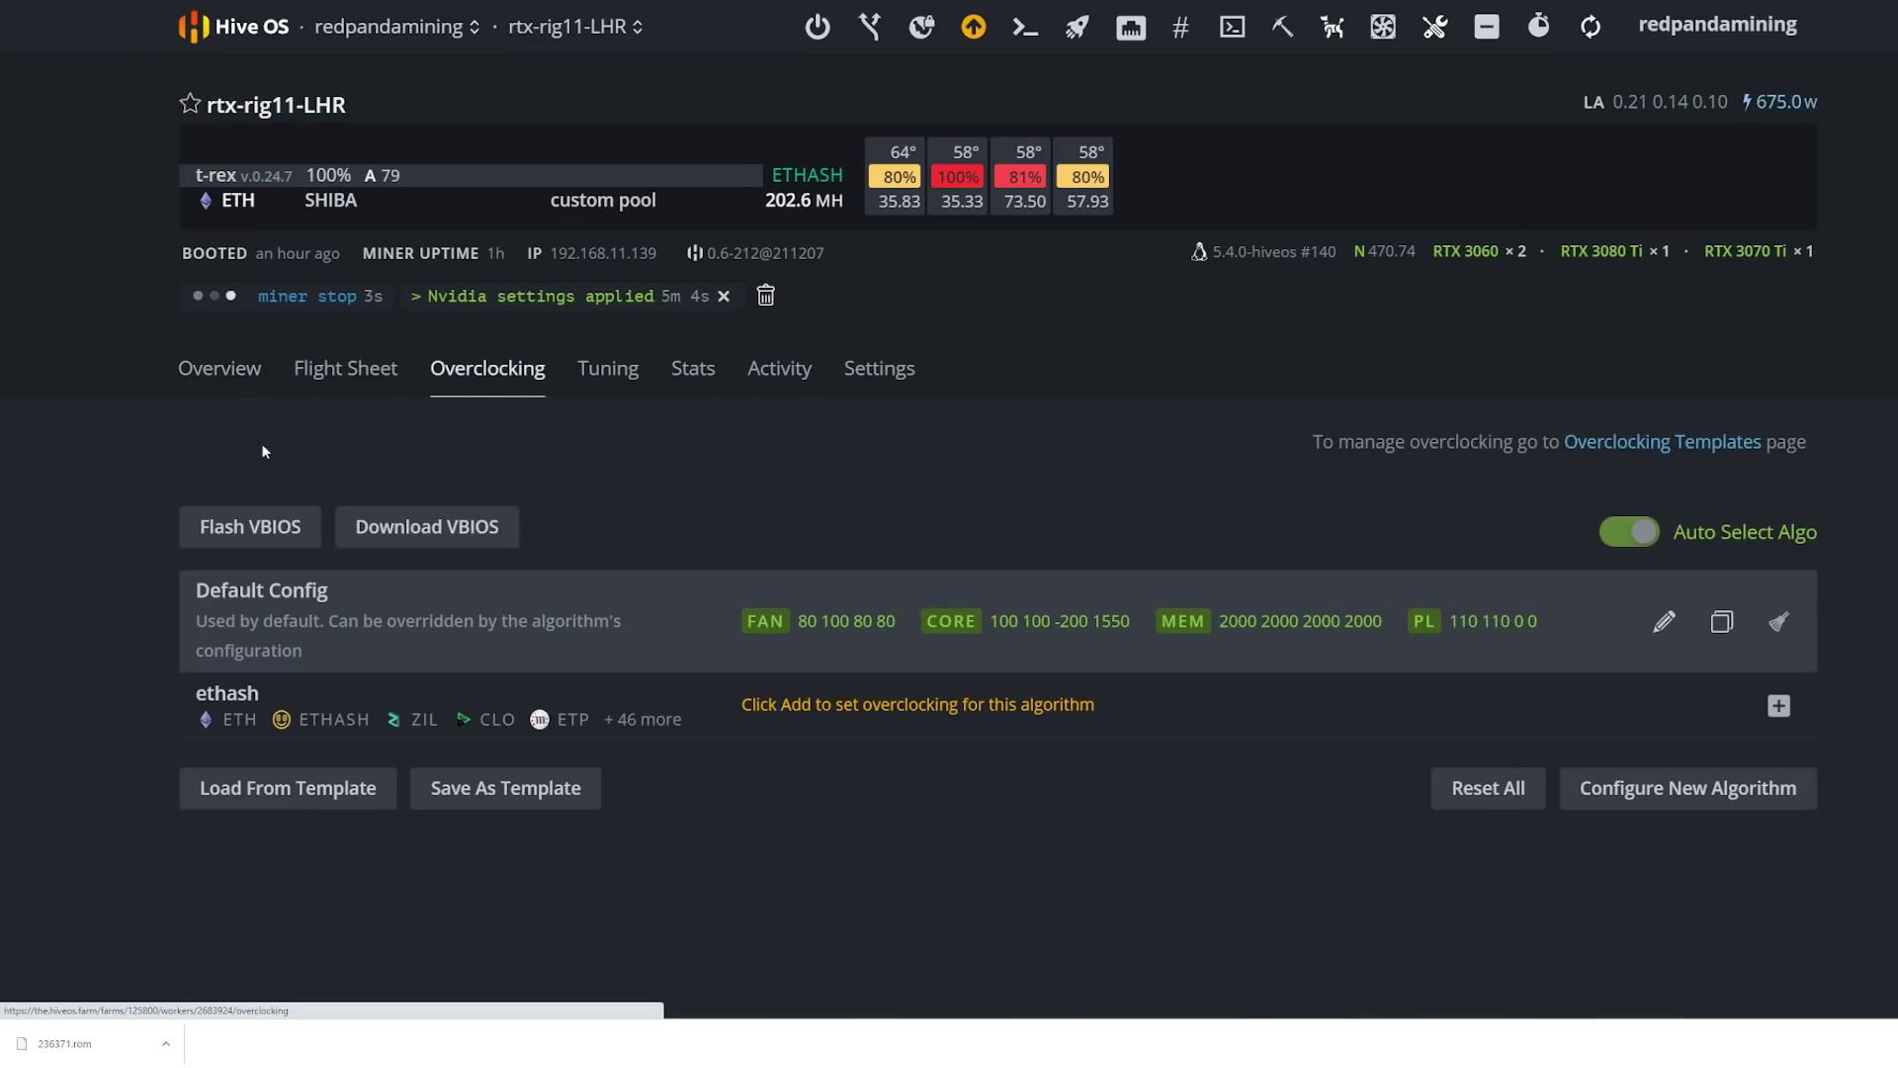
pyautogui.click(452, 546)
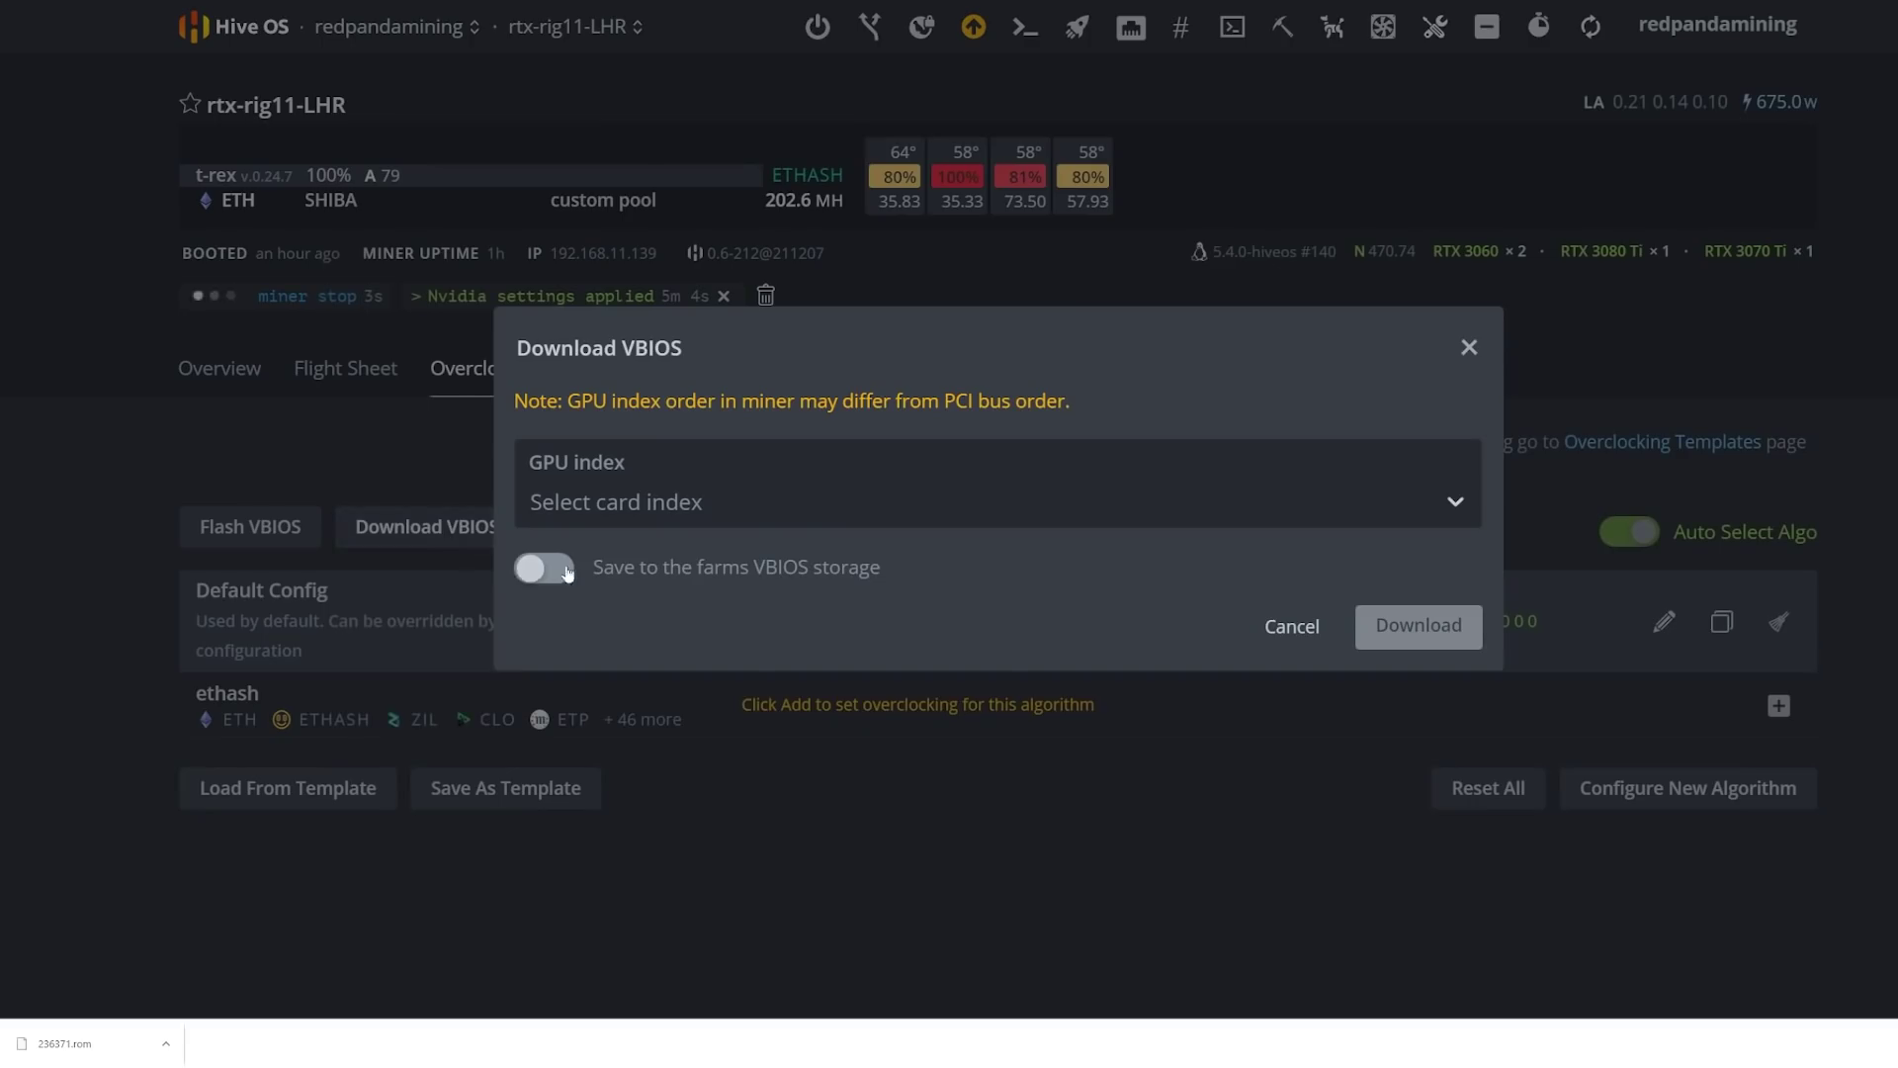
pyautogui.click(539, 464)
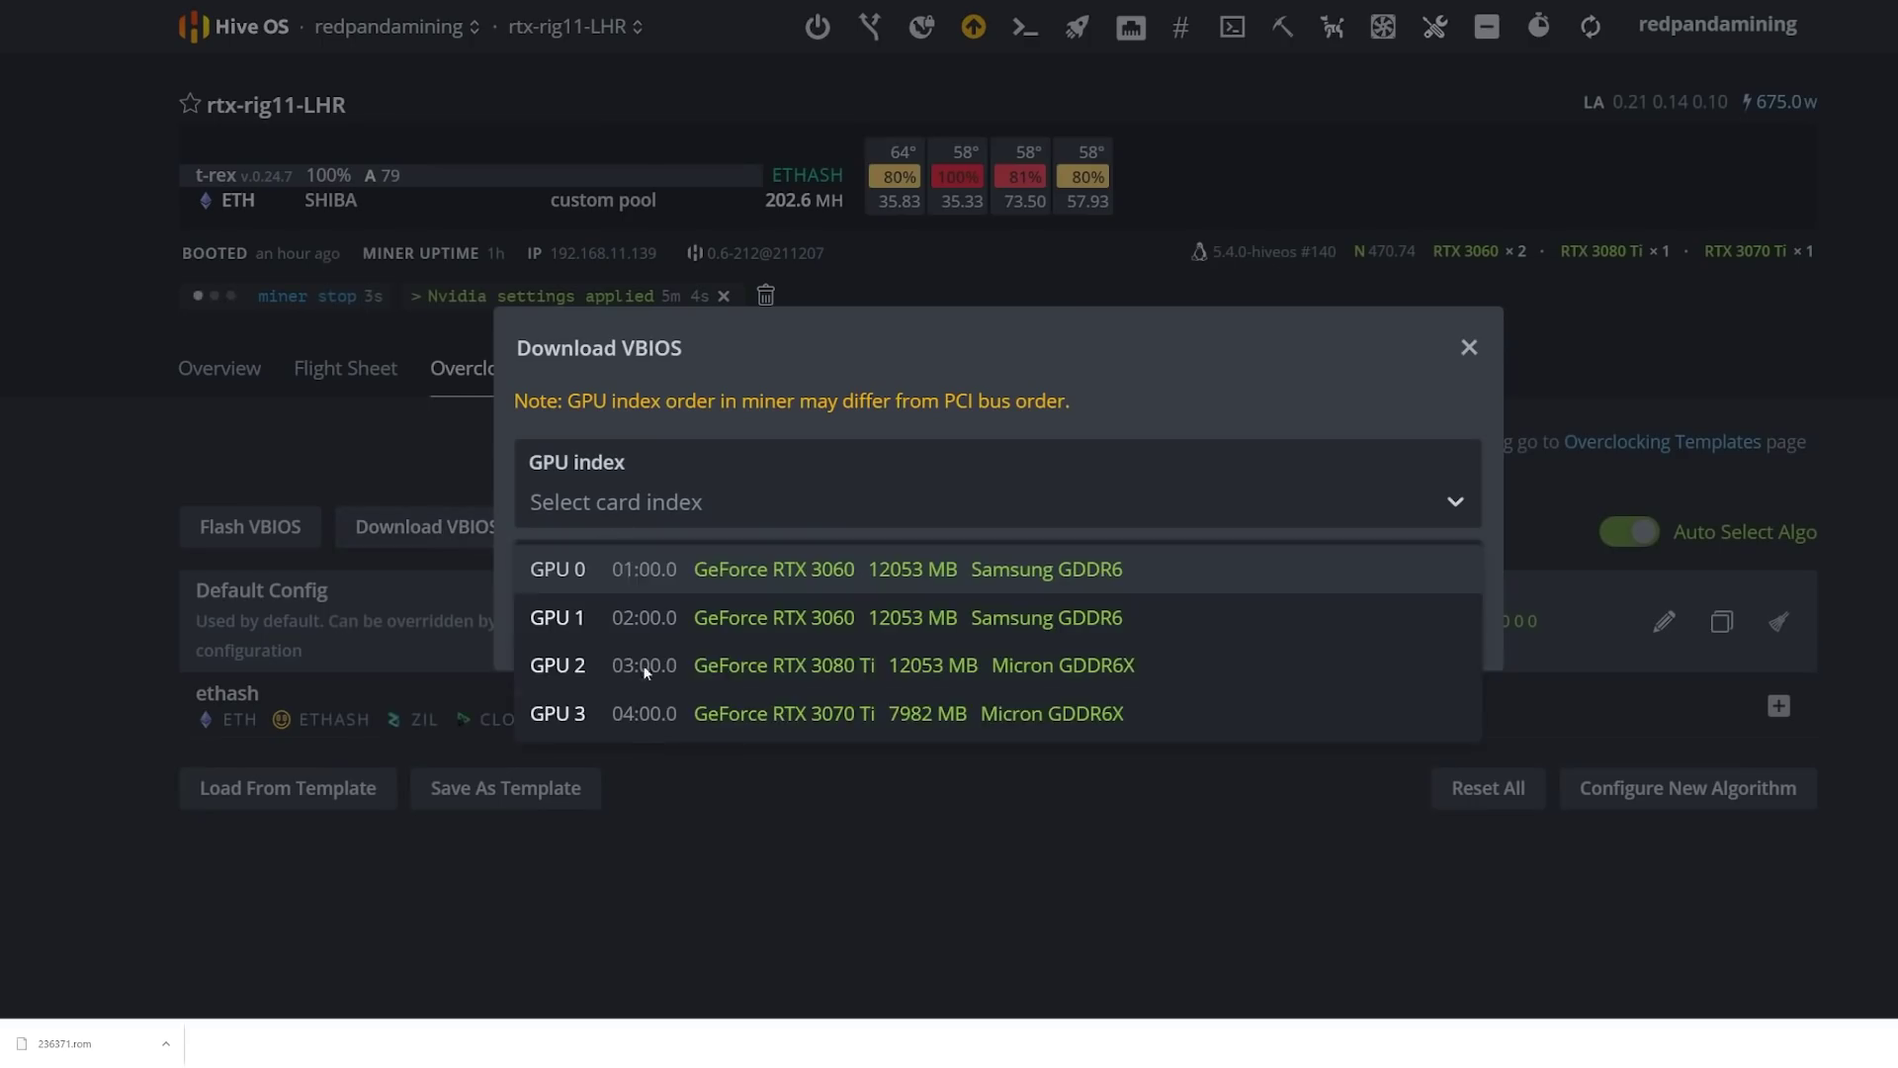
pyautogui.click(723, 676)
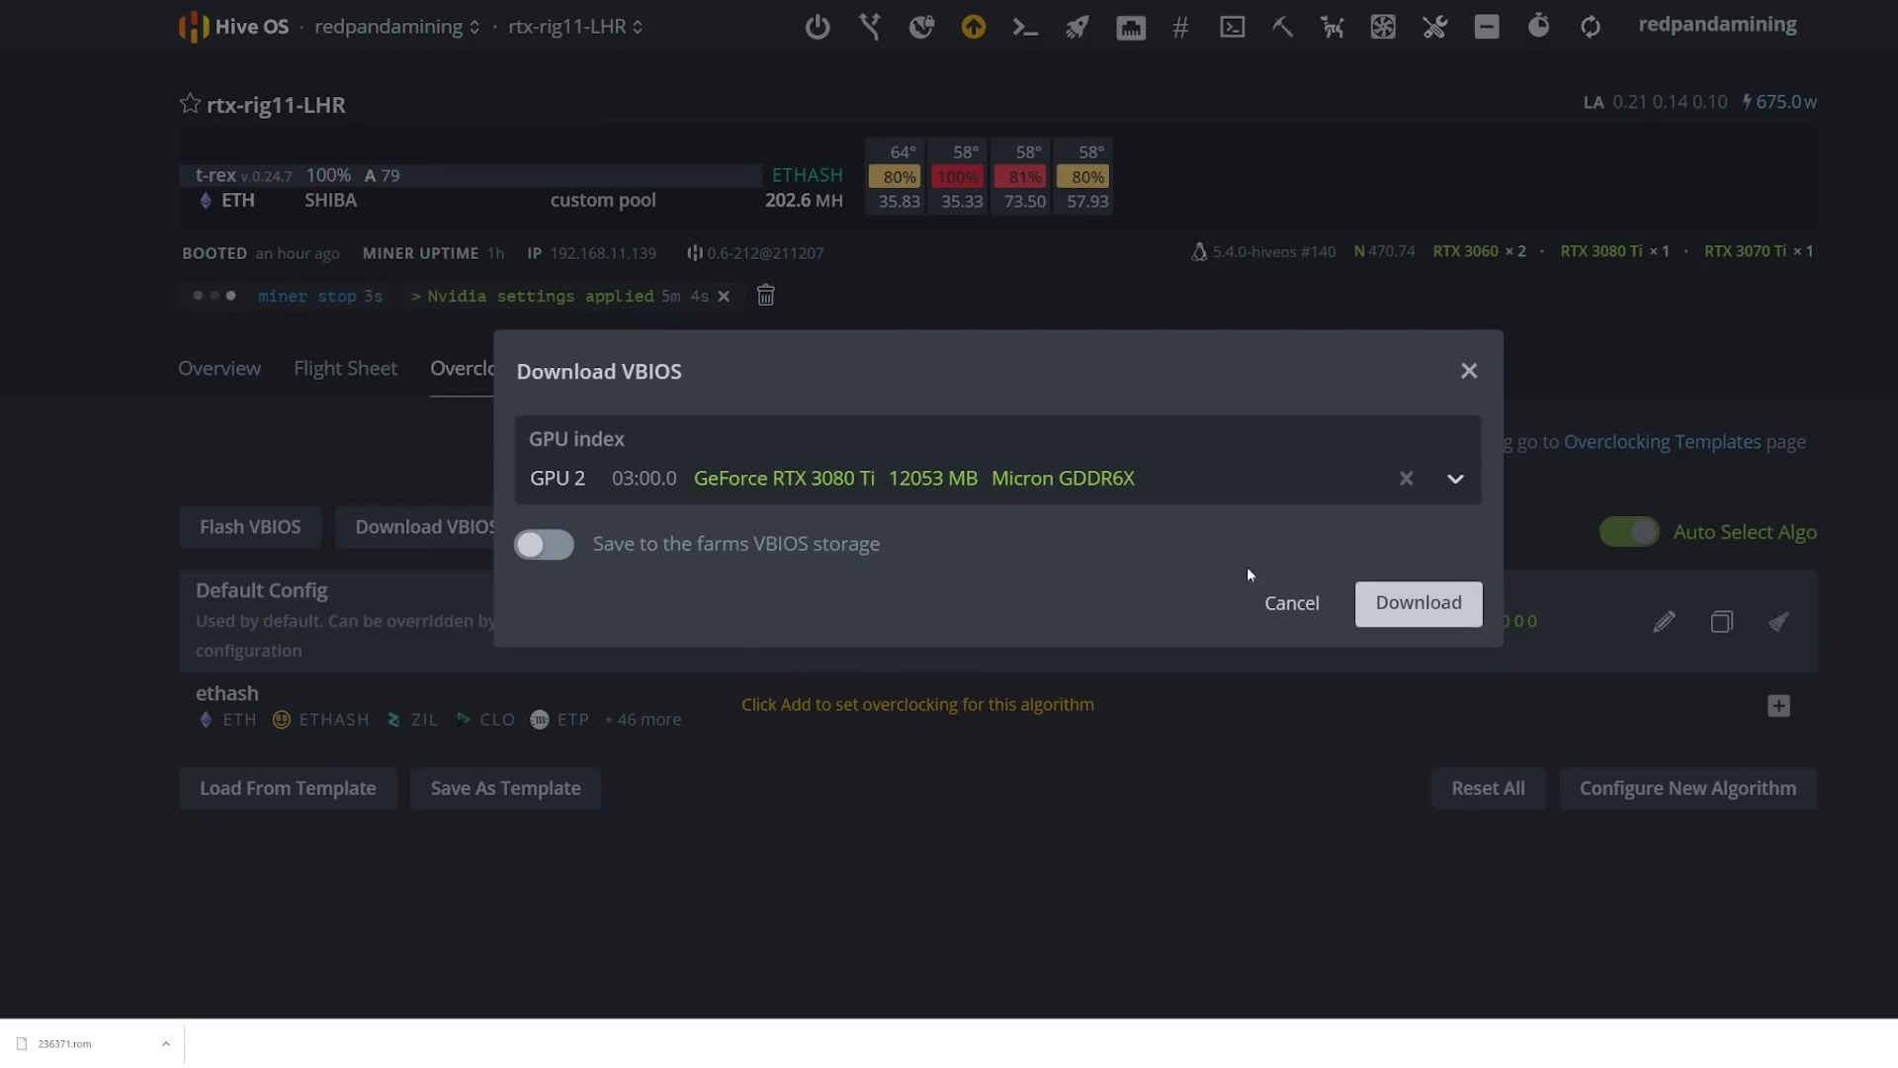
pyautogui.click(862, 490)
pyautogui.click(783, 649)
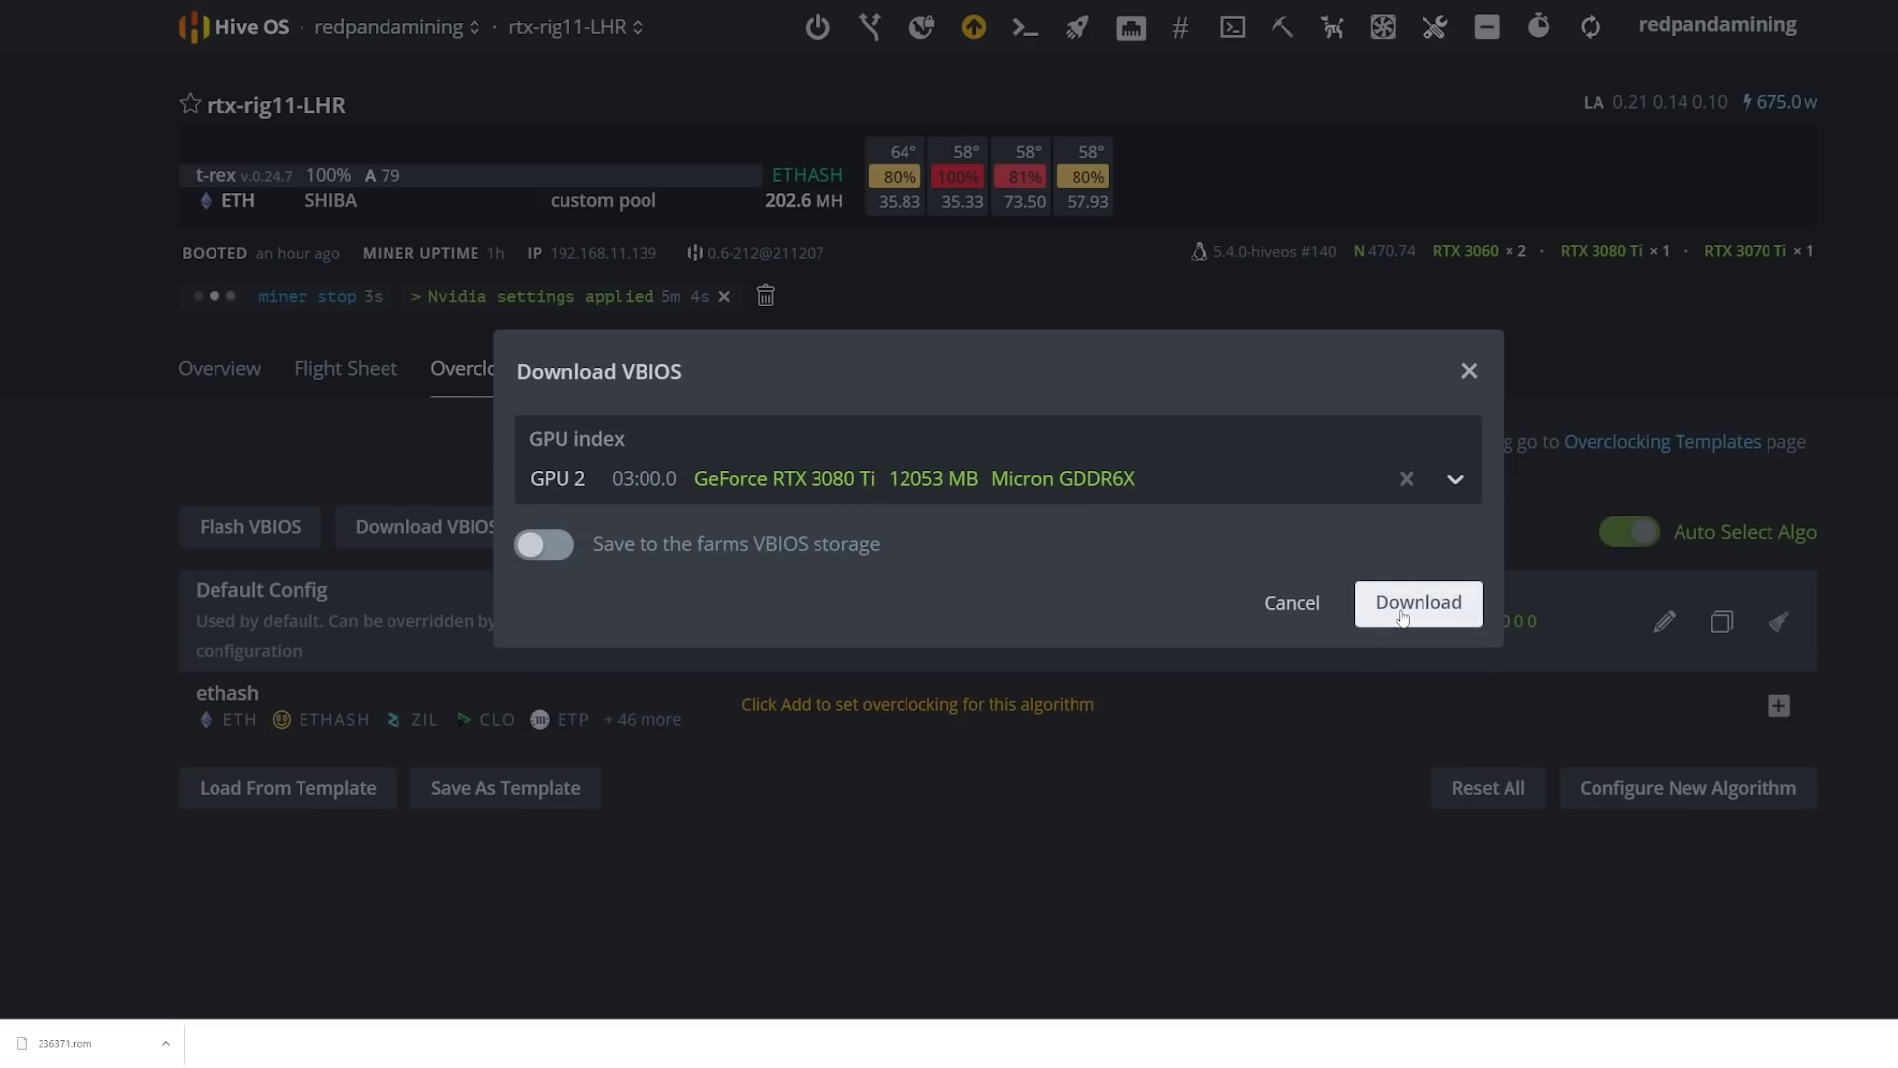
pyautogui.click(1401, 613)
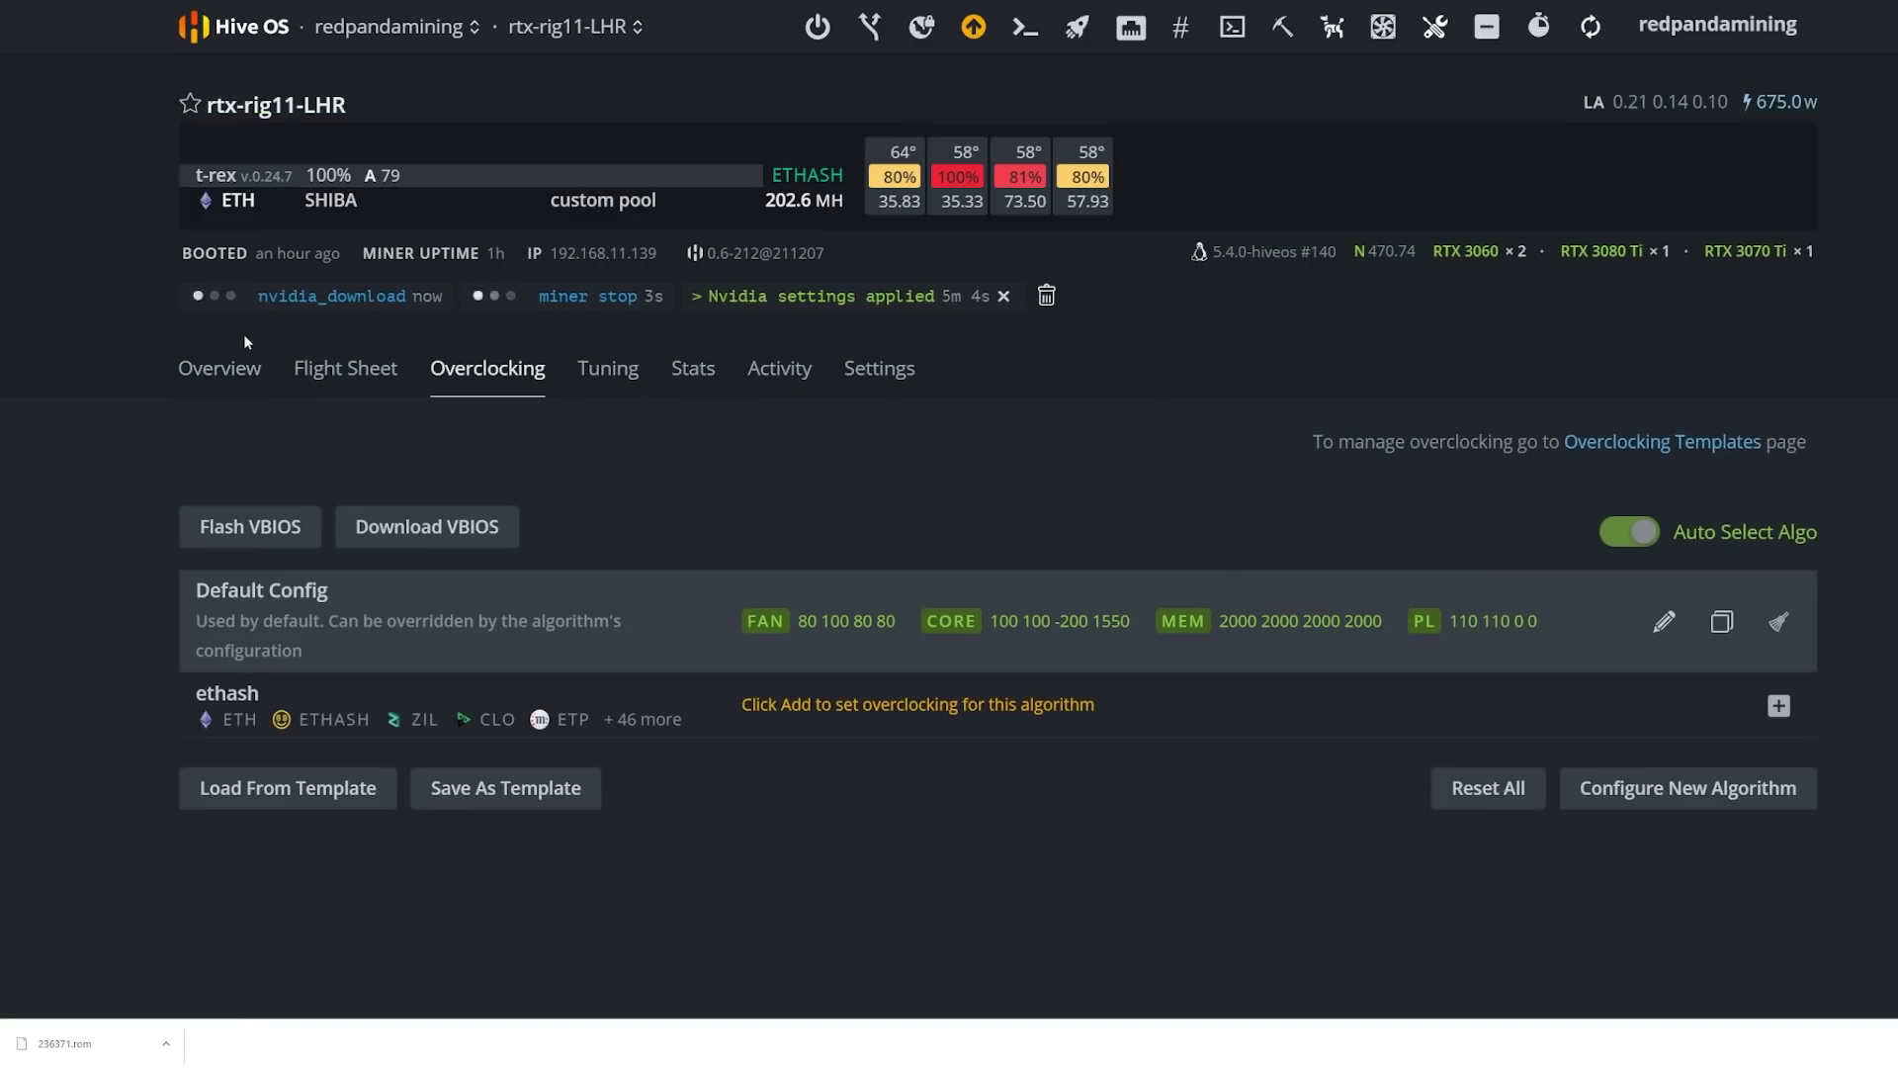
# - Save the 94.02.71.00.4C ROM backup to the computer and refresh the rig status
pyautogui.click(220, 371)
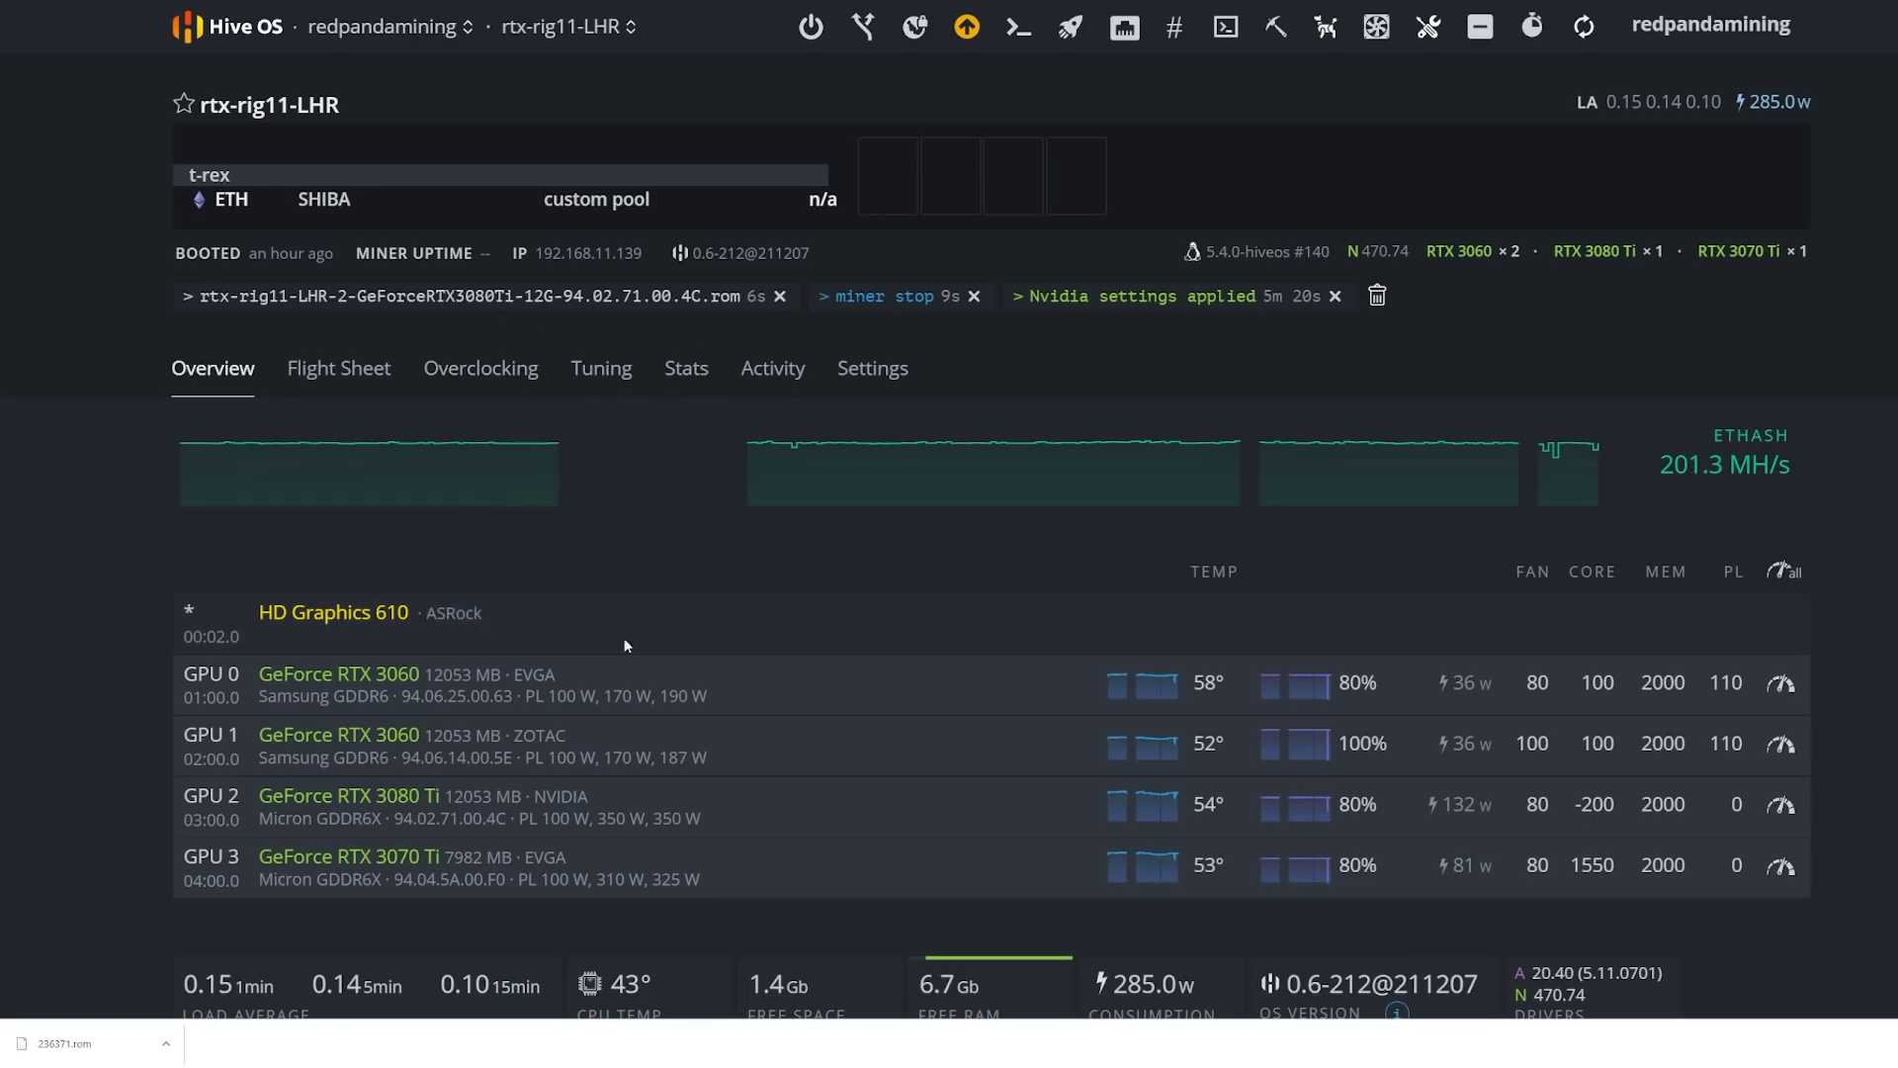
pyautogui.click(514, 293)
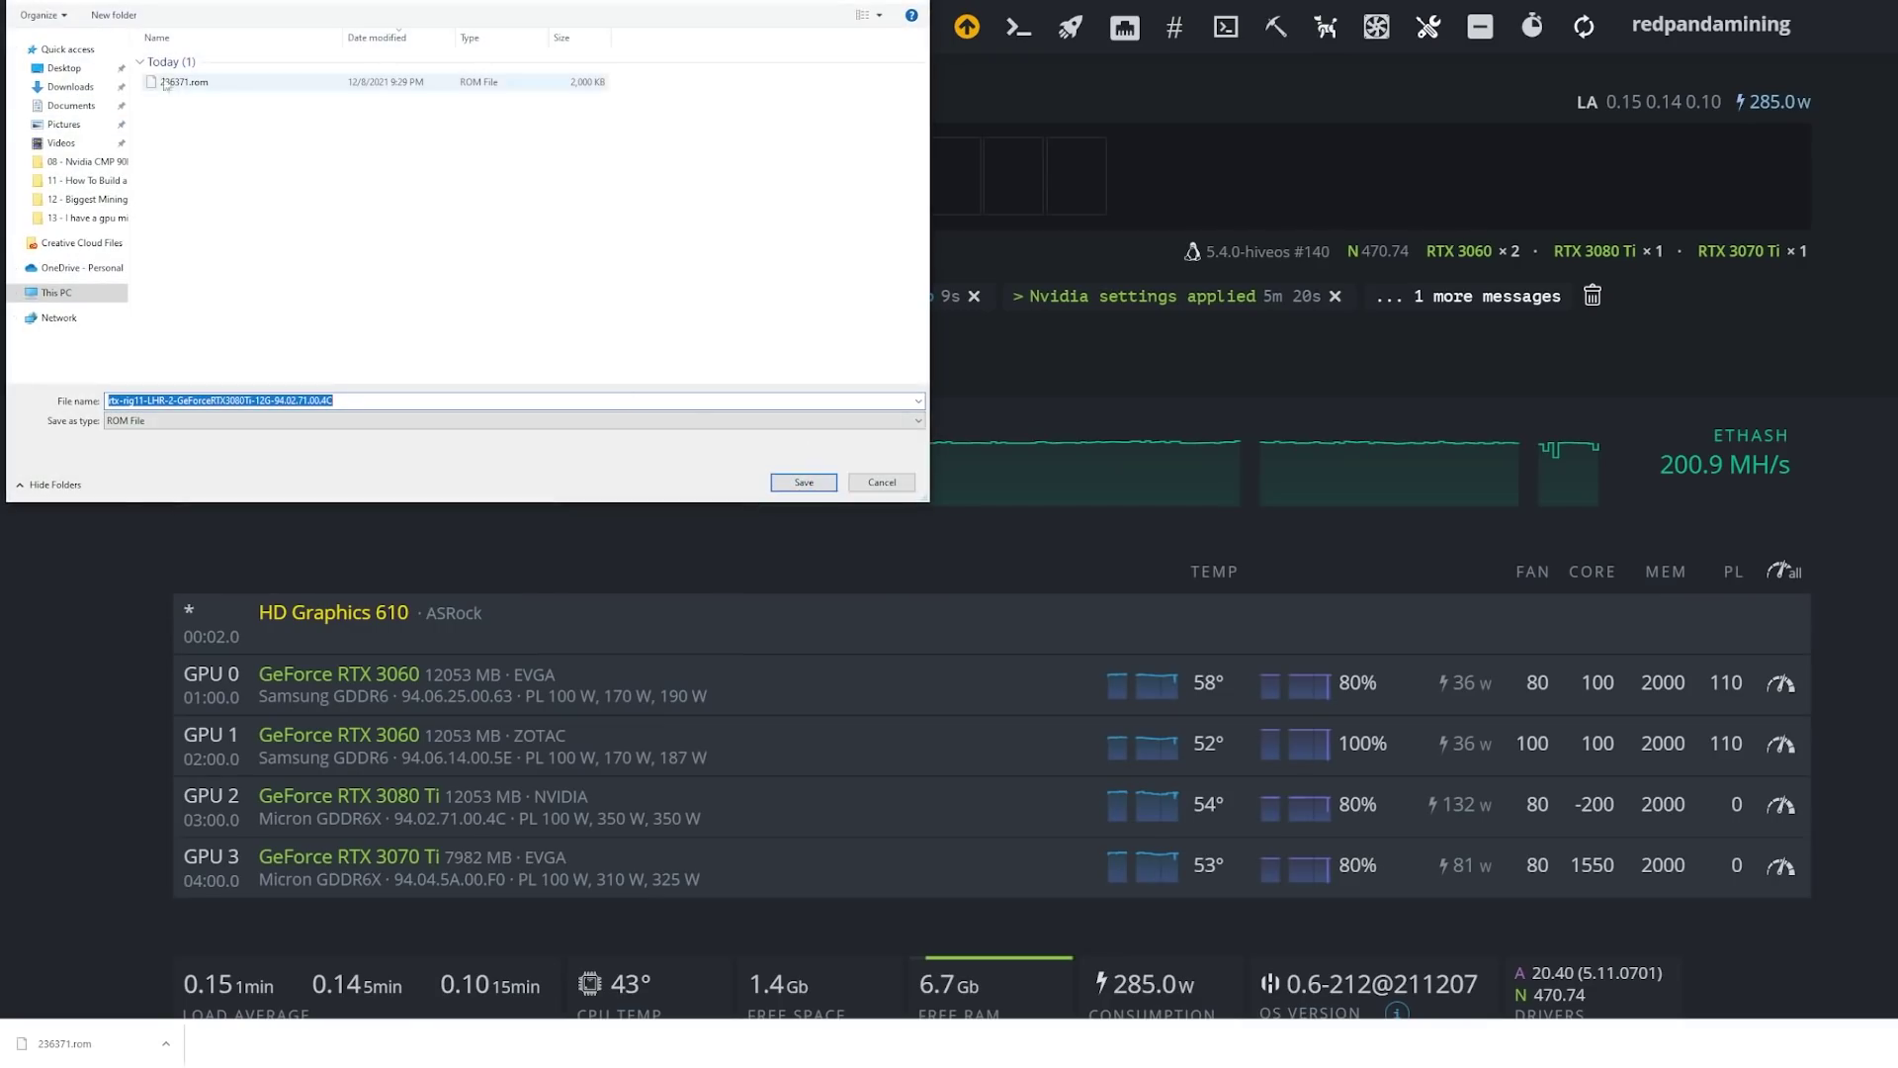
pyautogui.click(799, 482)
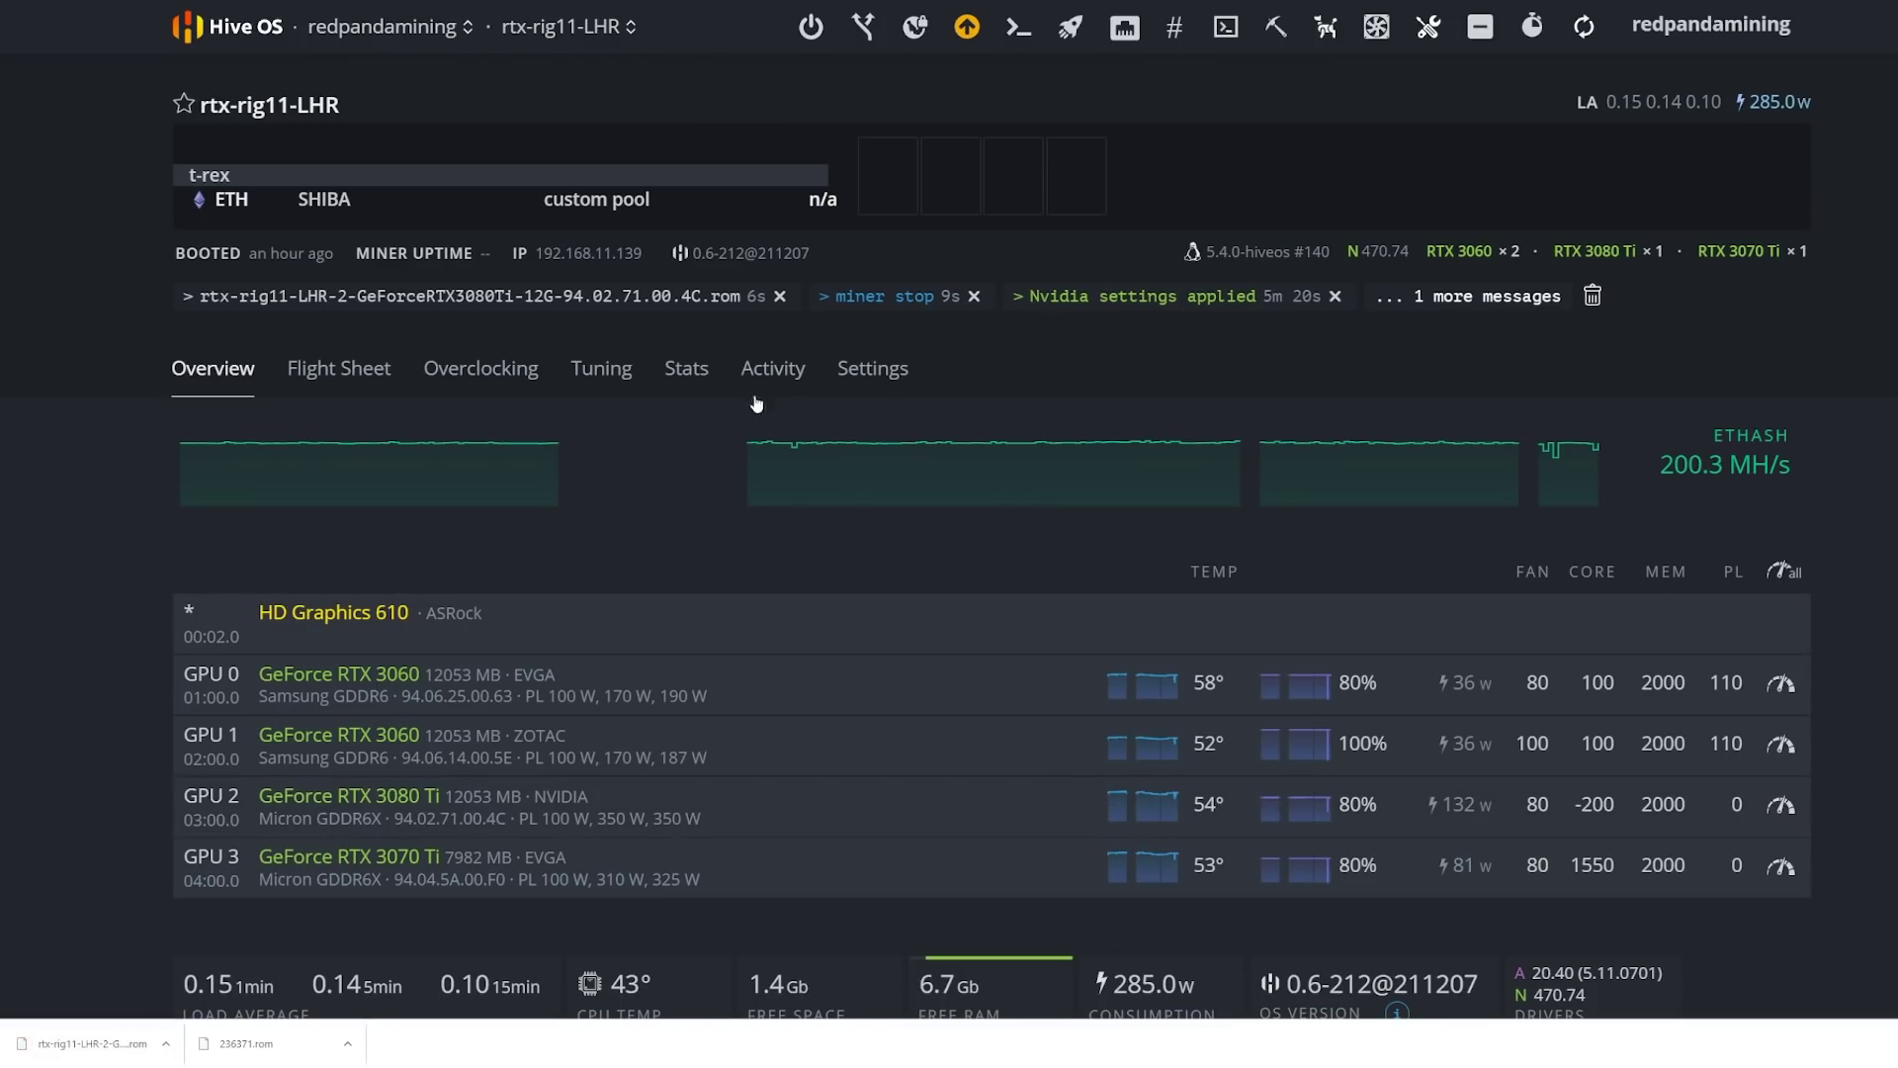
pyautogui.click(1583, 27)
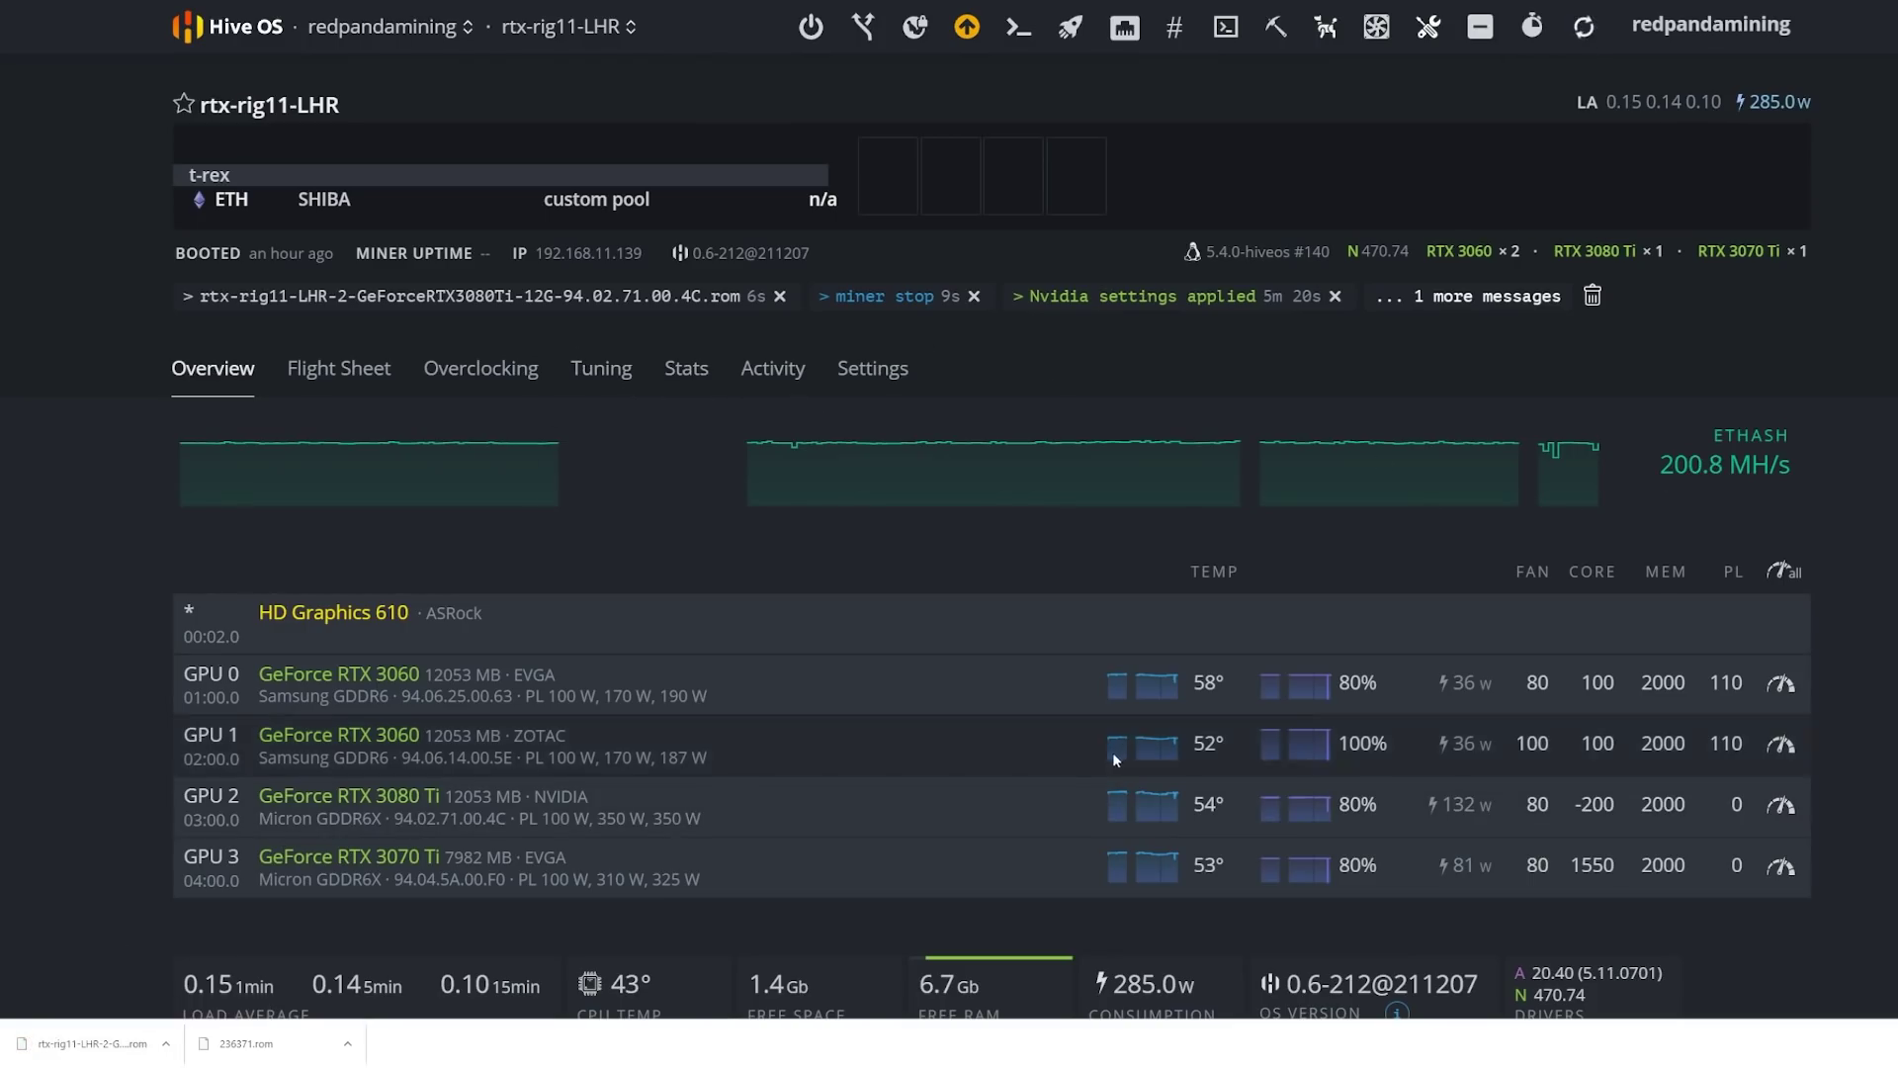
# - Open the Flash VBIOS form without choosing a ROM, then return to the Reddit thread
pyautogui.click(473, 375)
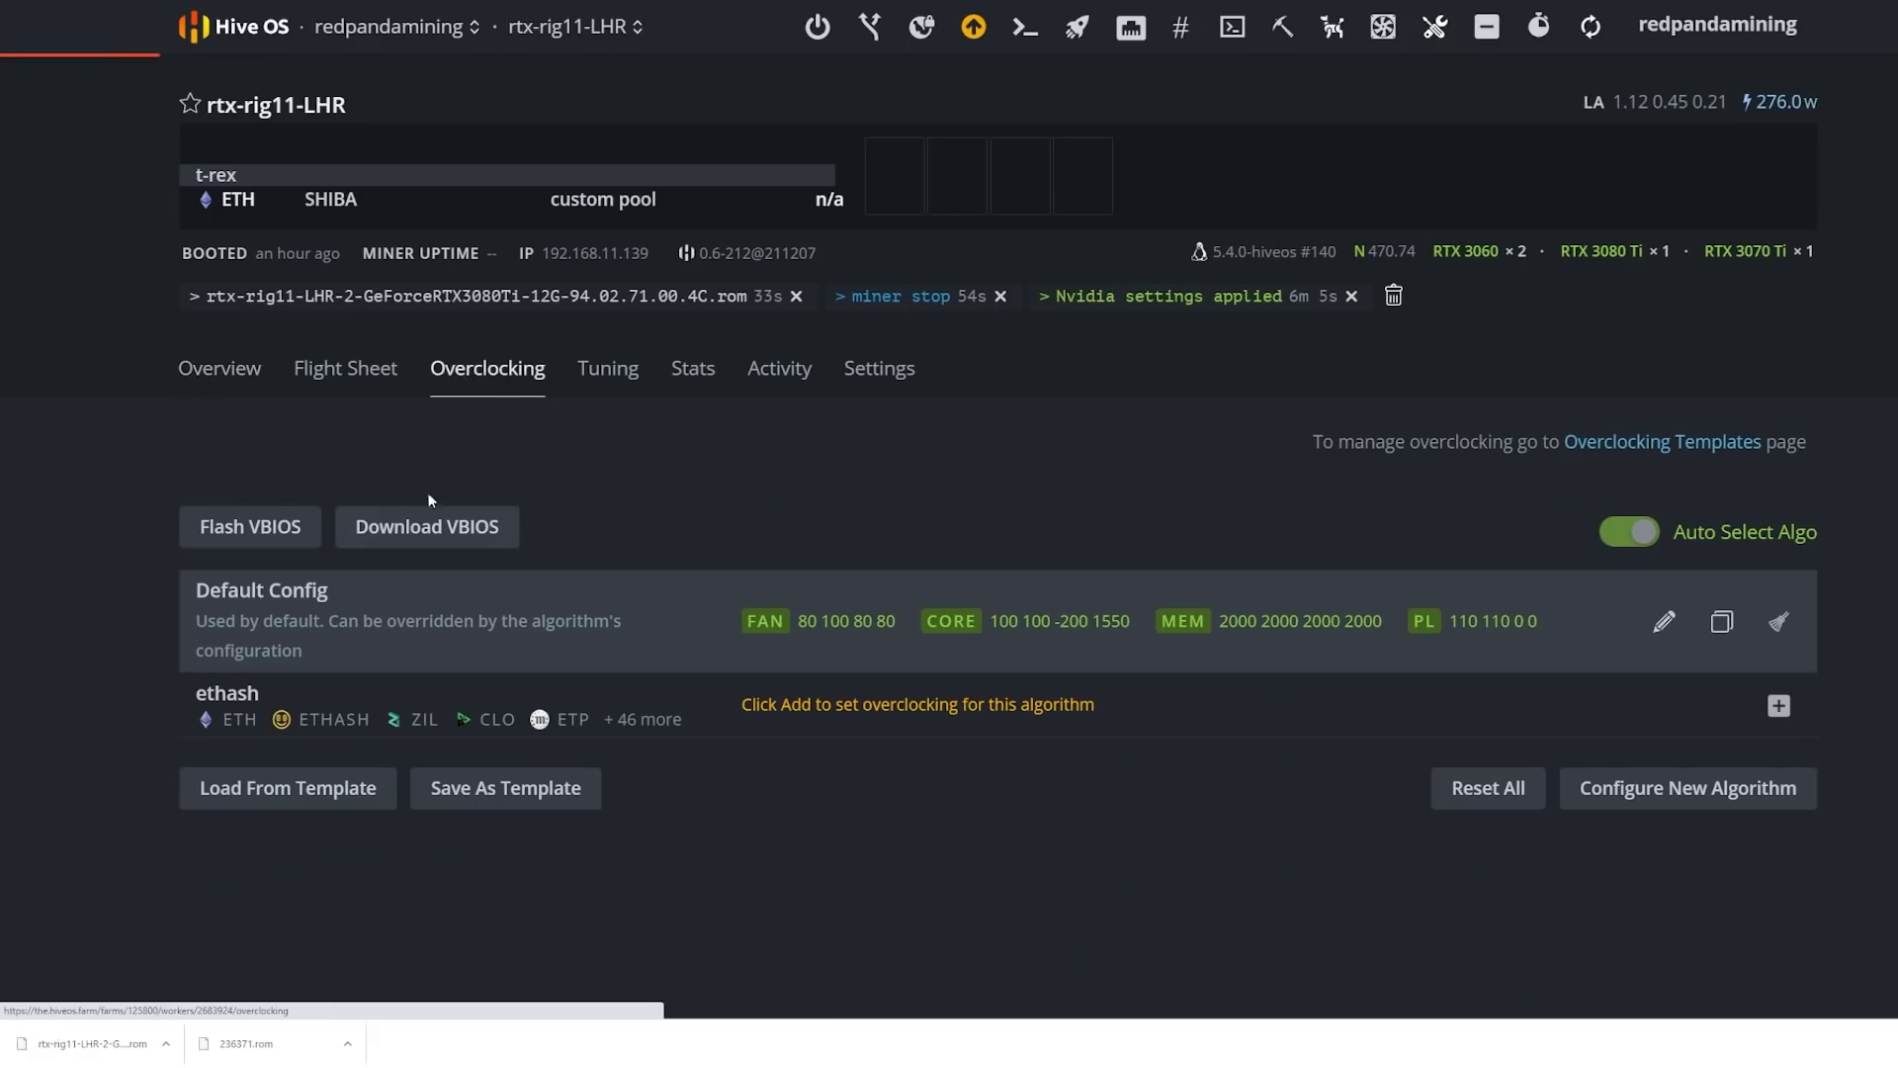
pyautogui.click(233, 540)
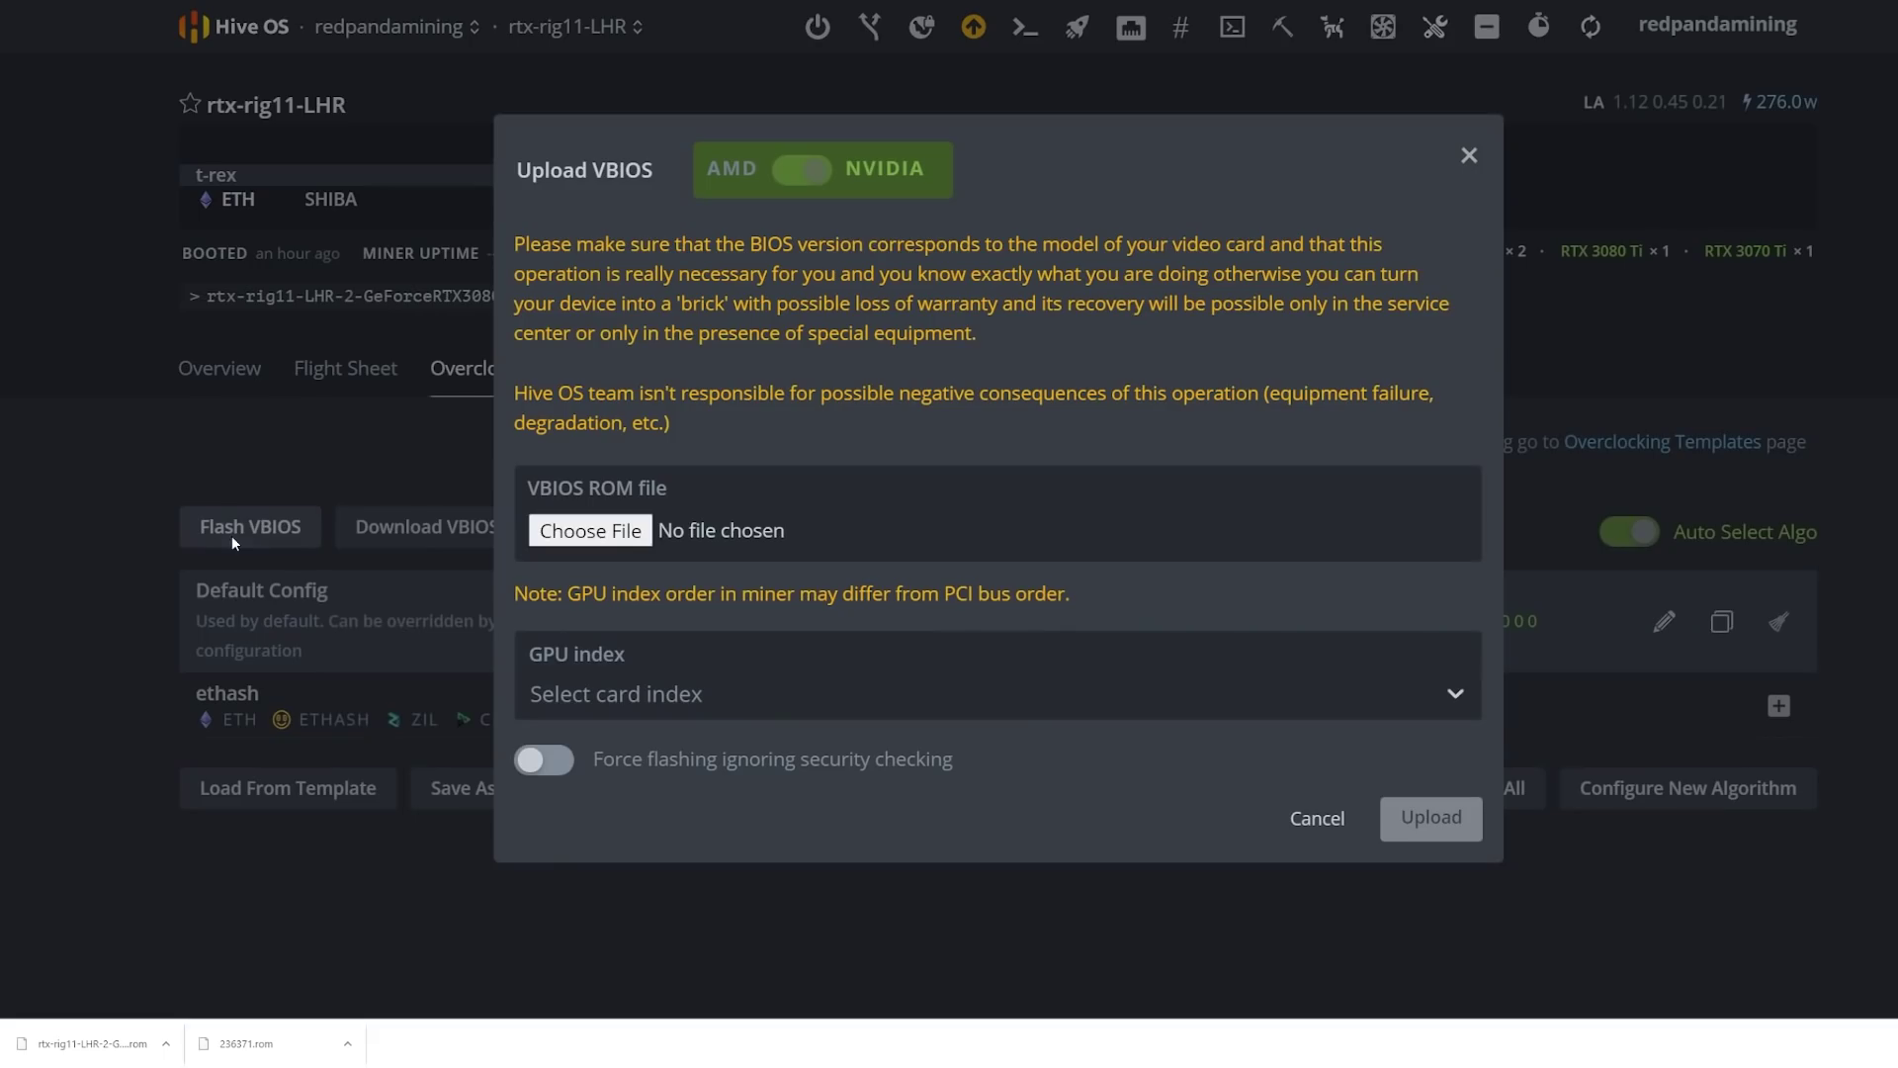
pyautogui.click(610, 544)
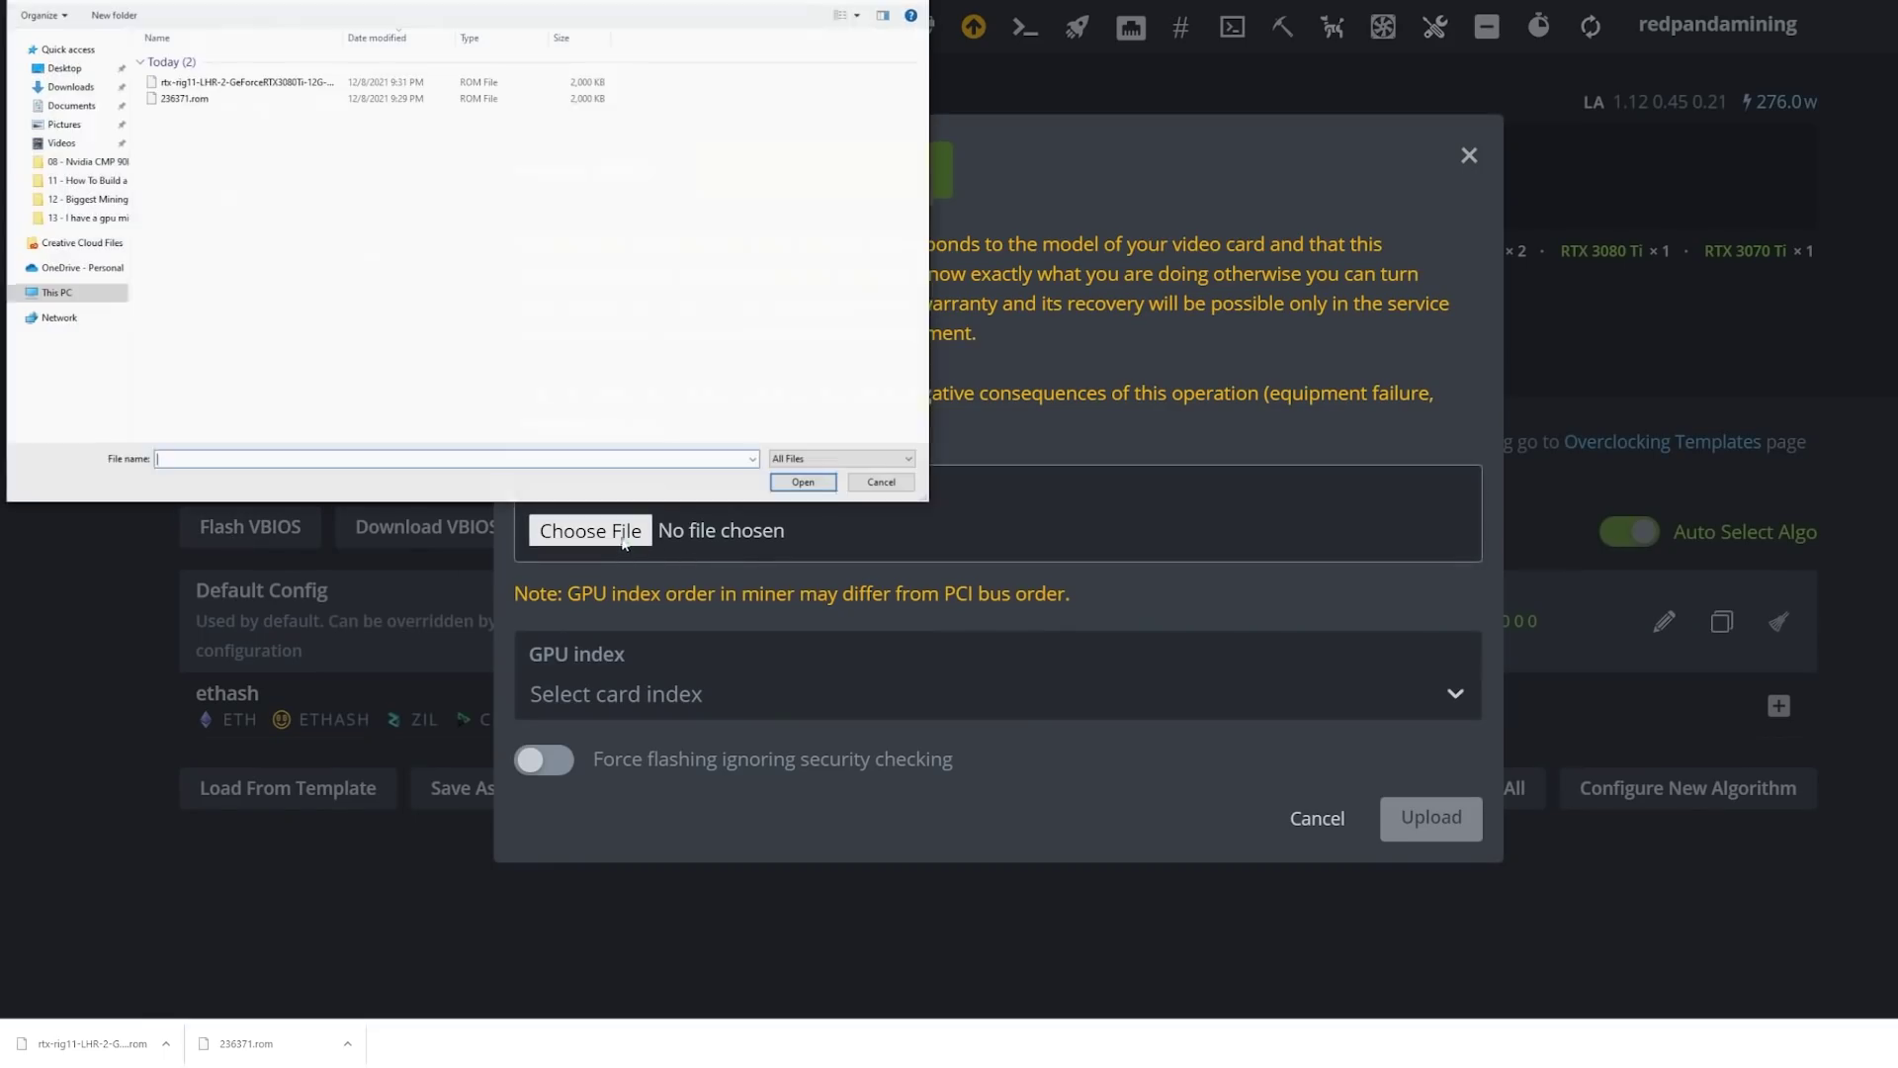
pyautogui.click(863, 485)
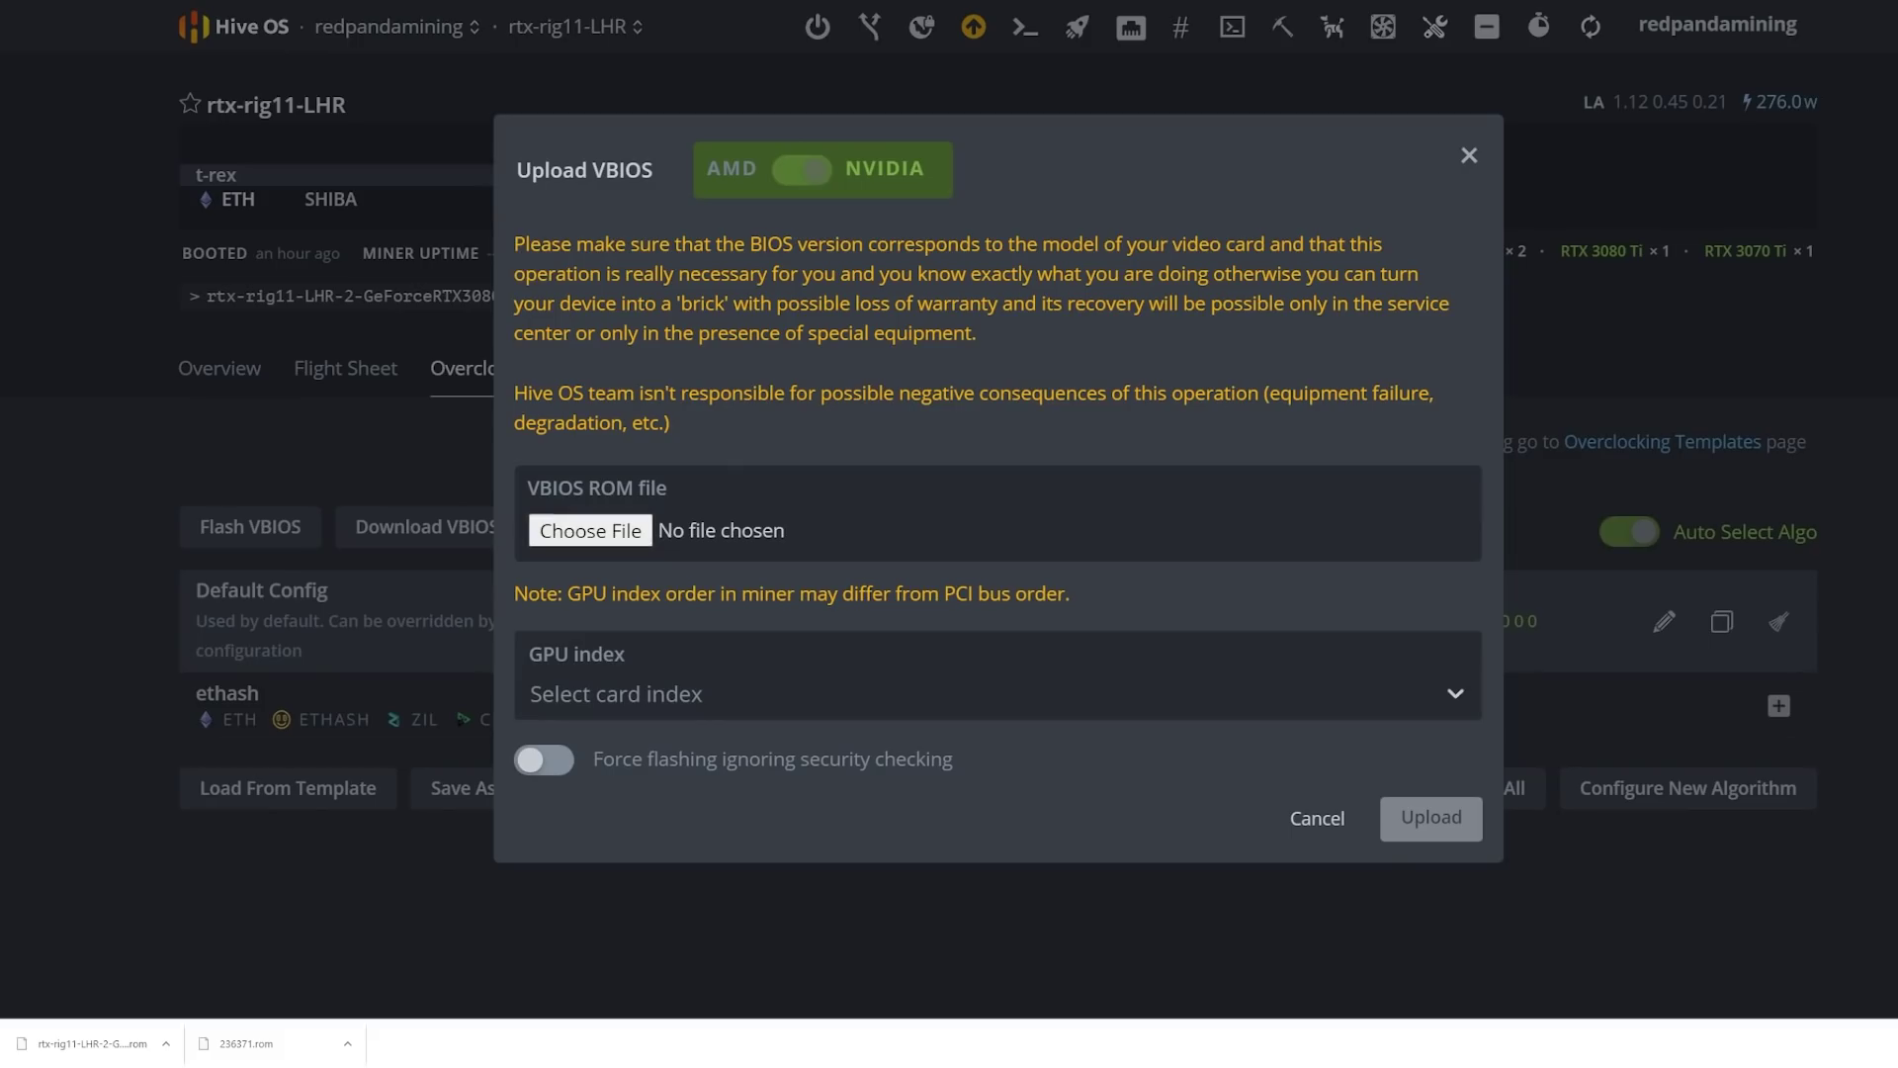
pyautogui.hotkey('ctrl', 'Tab')
pyautogui.scroll(20, 685, 456)
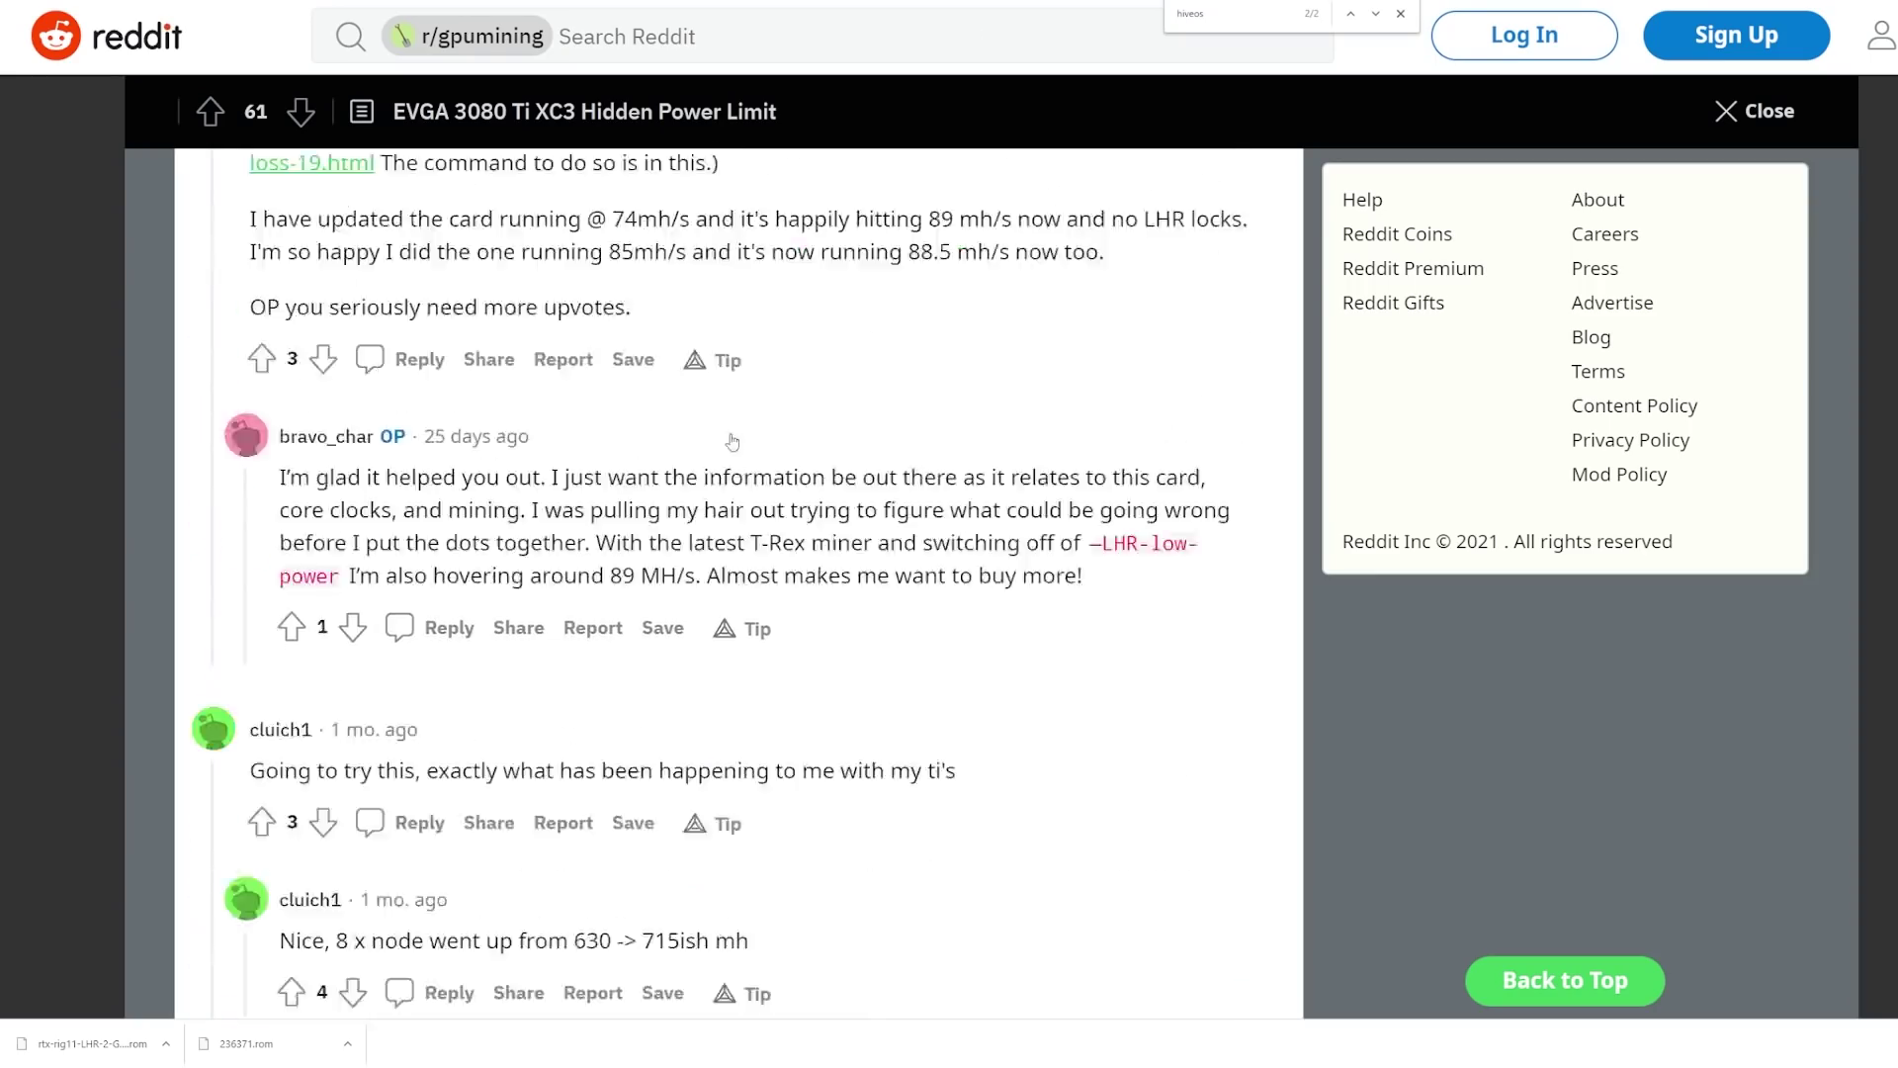
pyautogui.scroll(10, 732, 412)
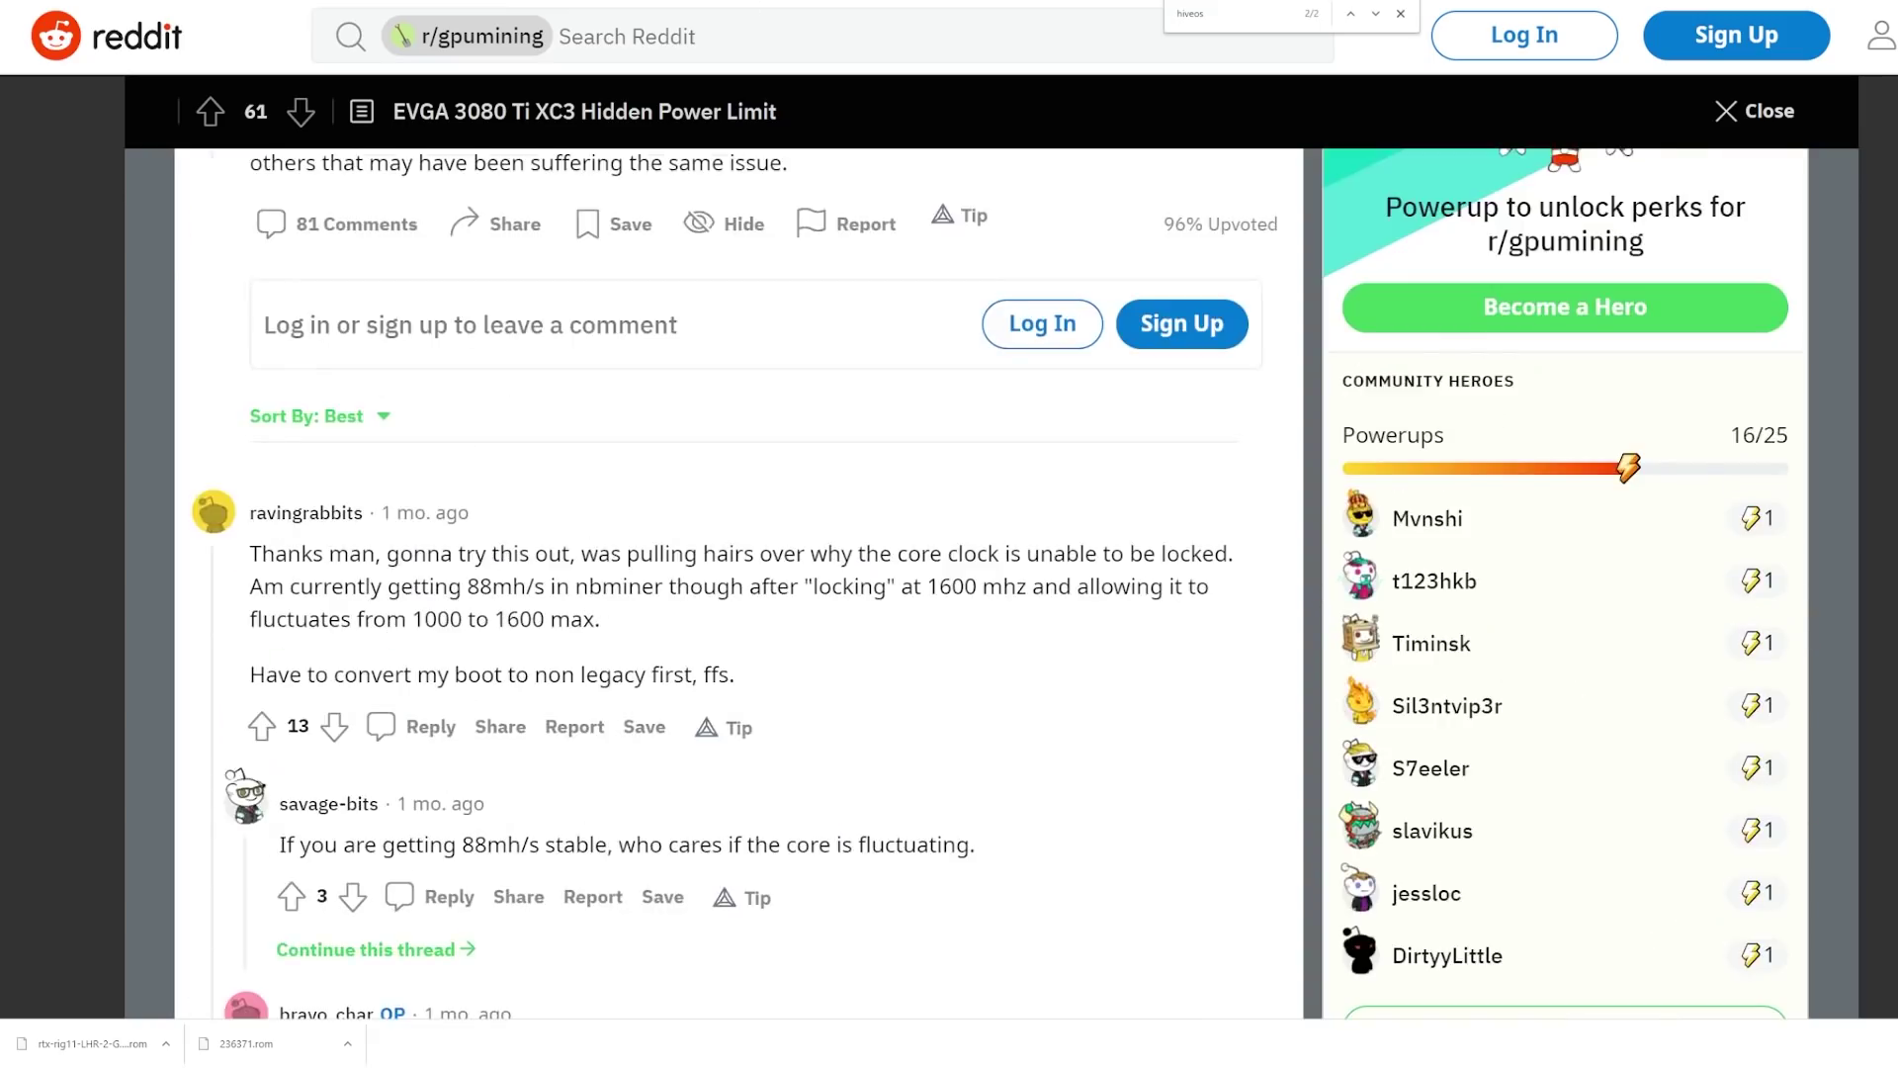
pyautogui.hotkey('ctrl', 'Tab')
pyautogui.hotkey('ctrl', 'Tab')
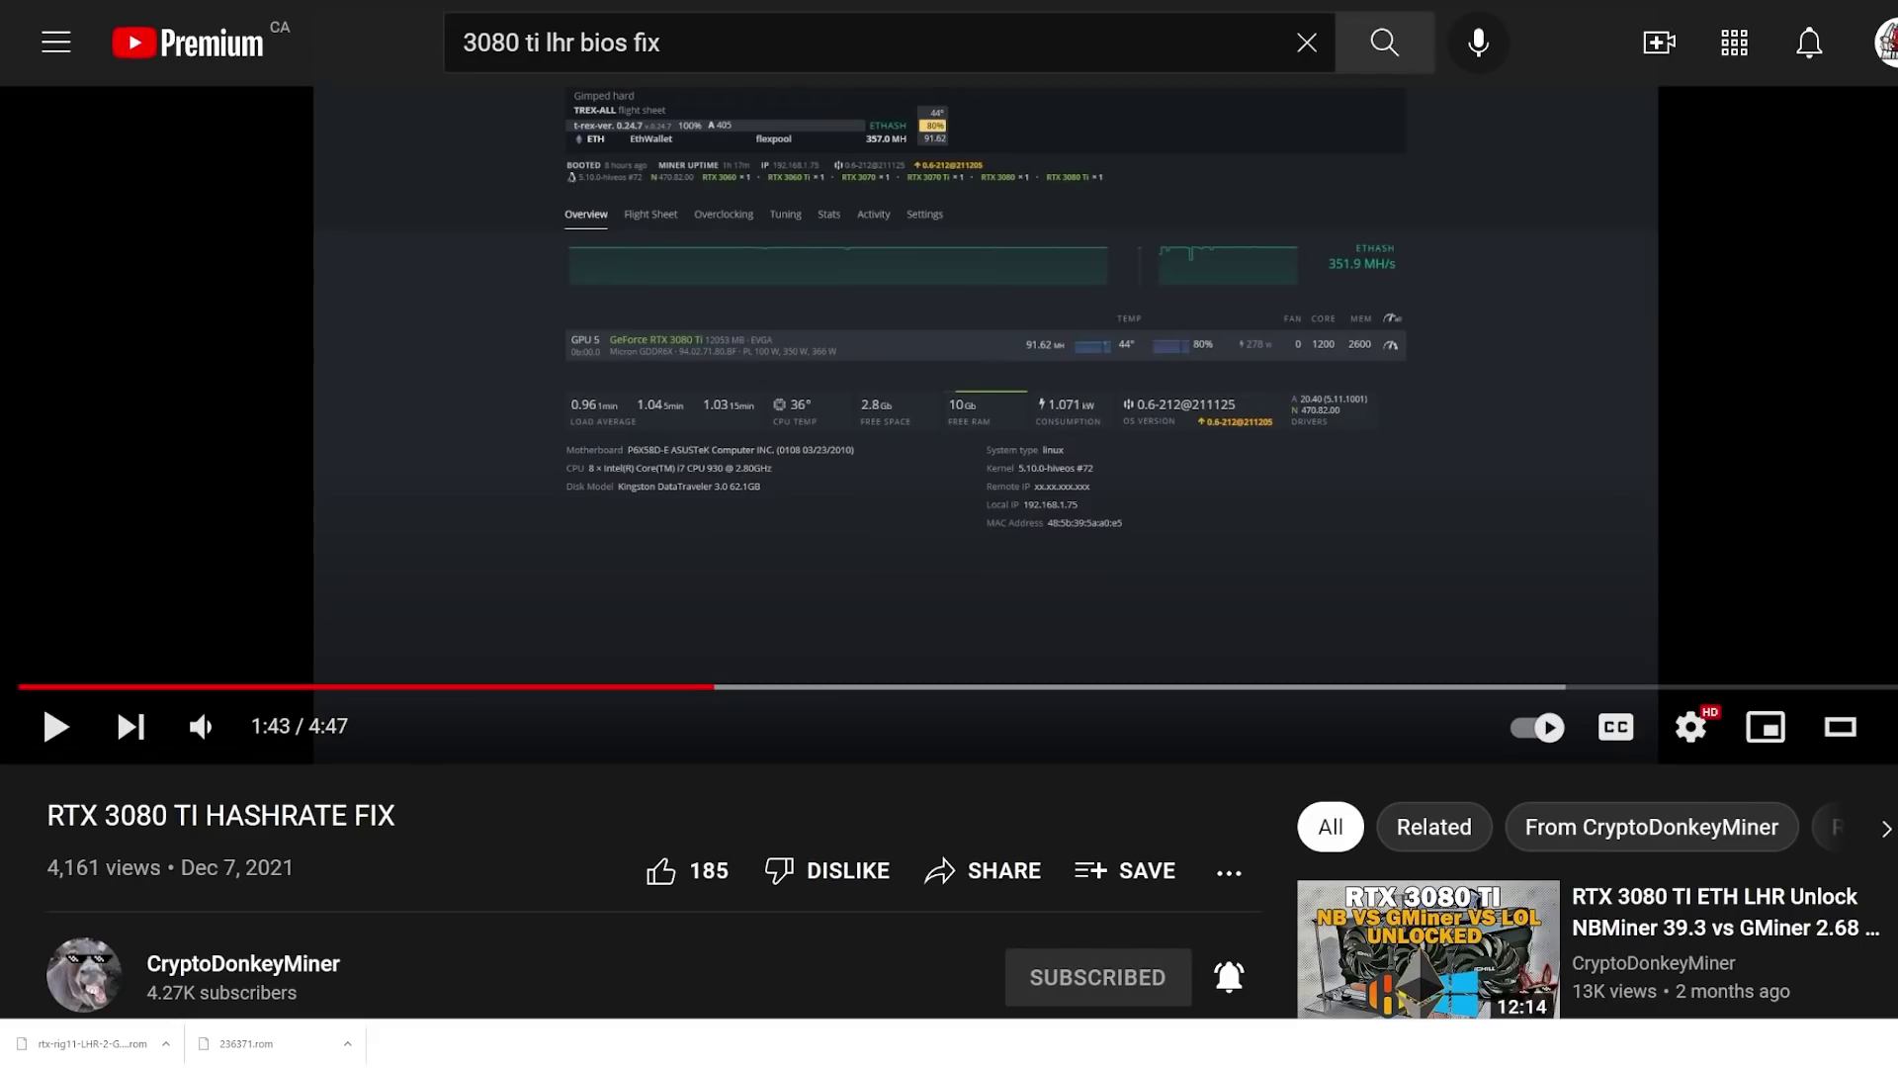
pyautogui.hotkey('ctrl', 'Tab')
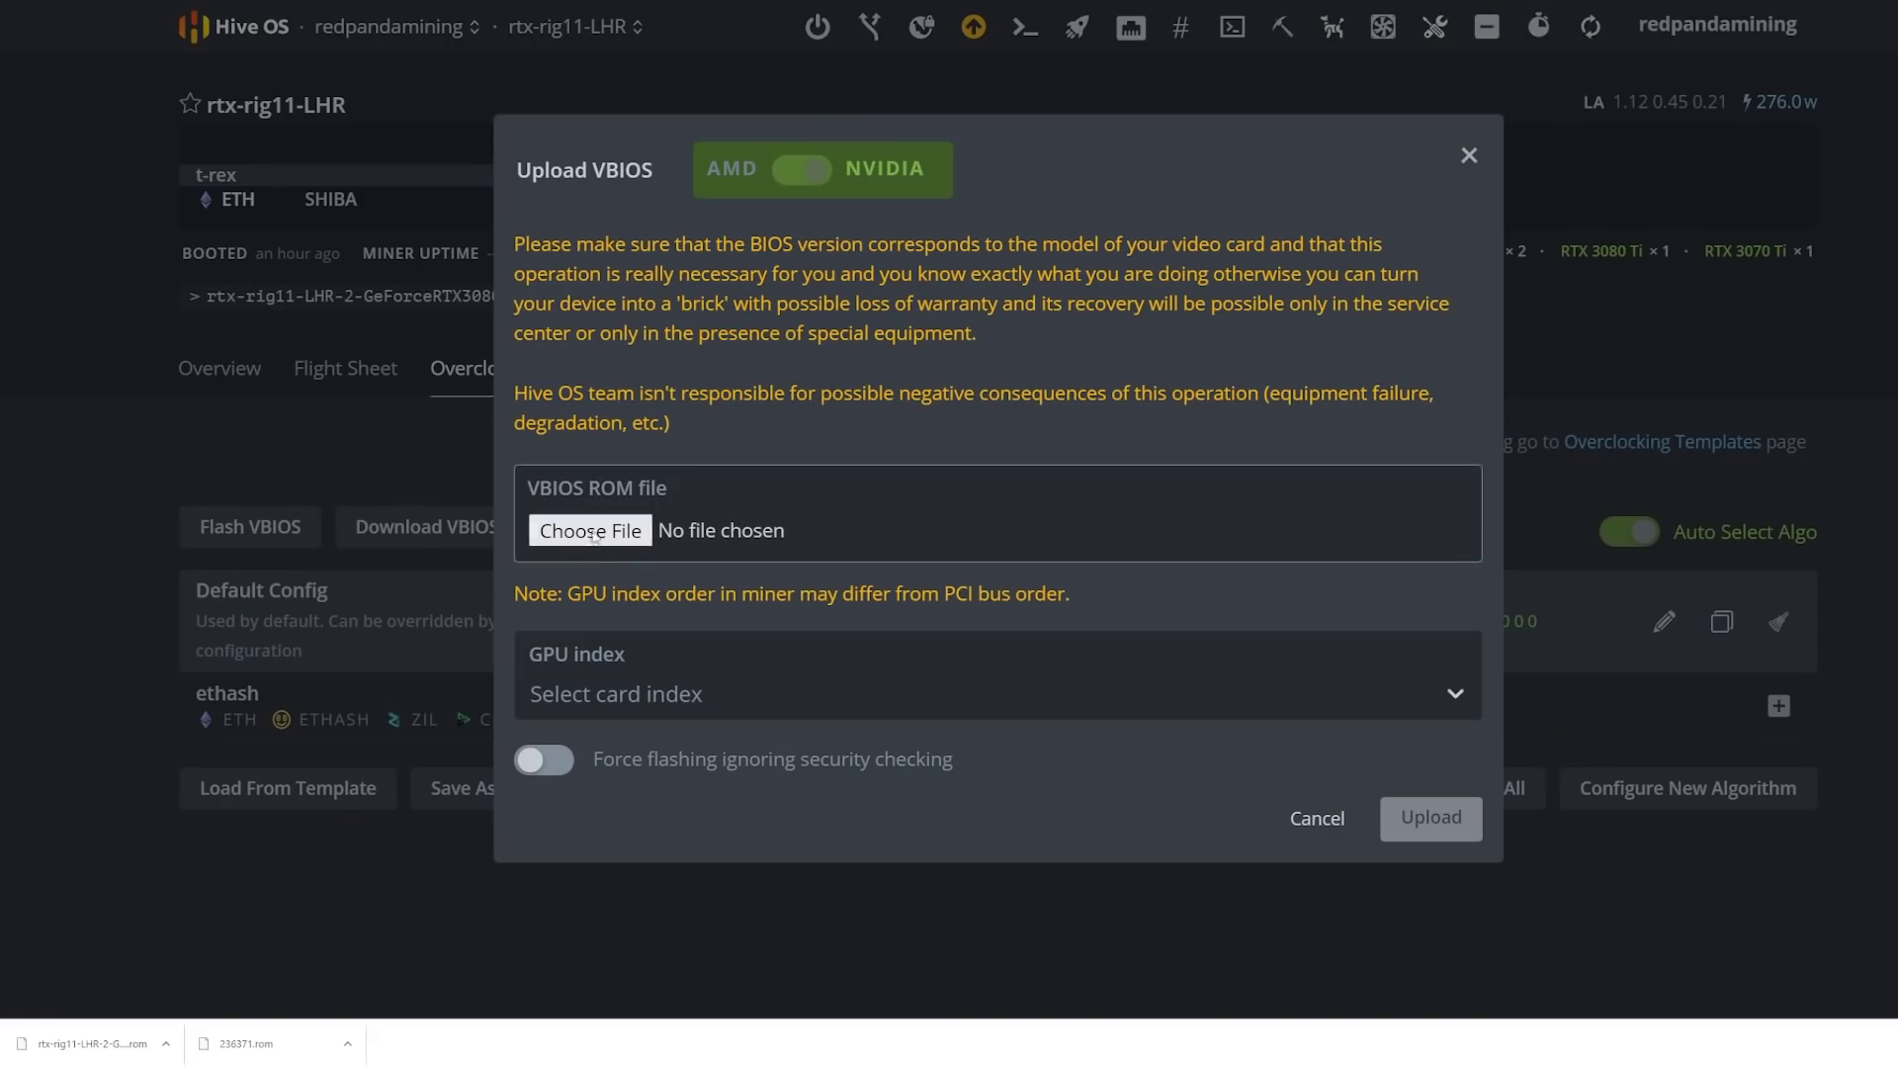
# - Load 236371.rom, target GPU 2 (RTX 3080 Ti), and enable force flashing ignoring security checks
pyautogui.click(646, 524)
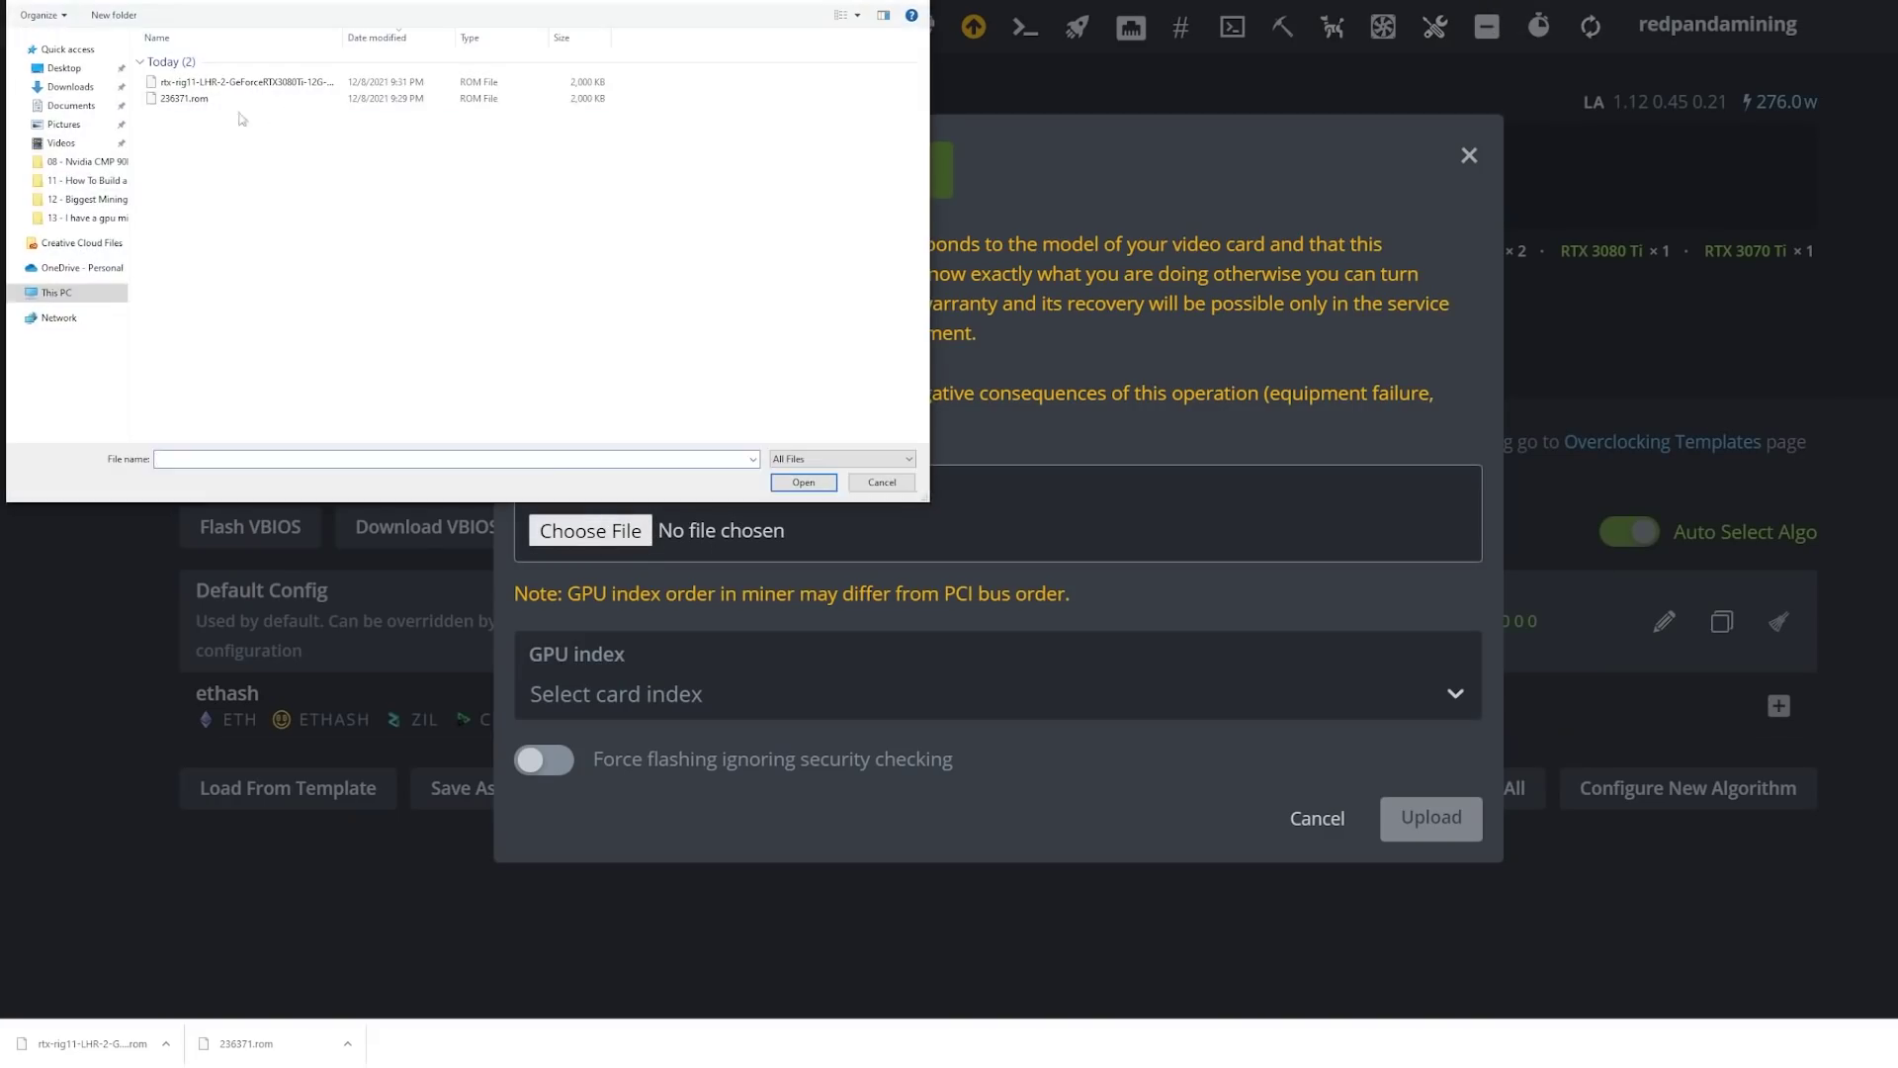
pyautogui.click(179, 103)
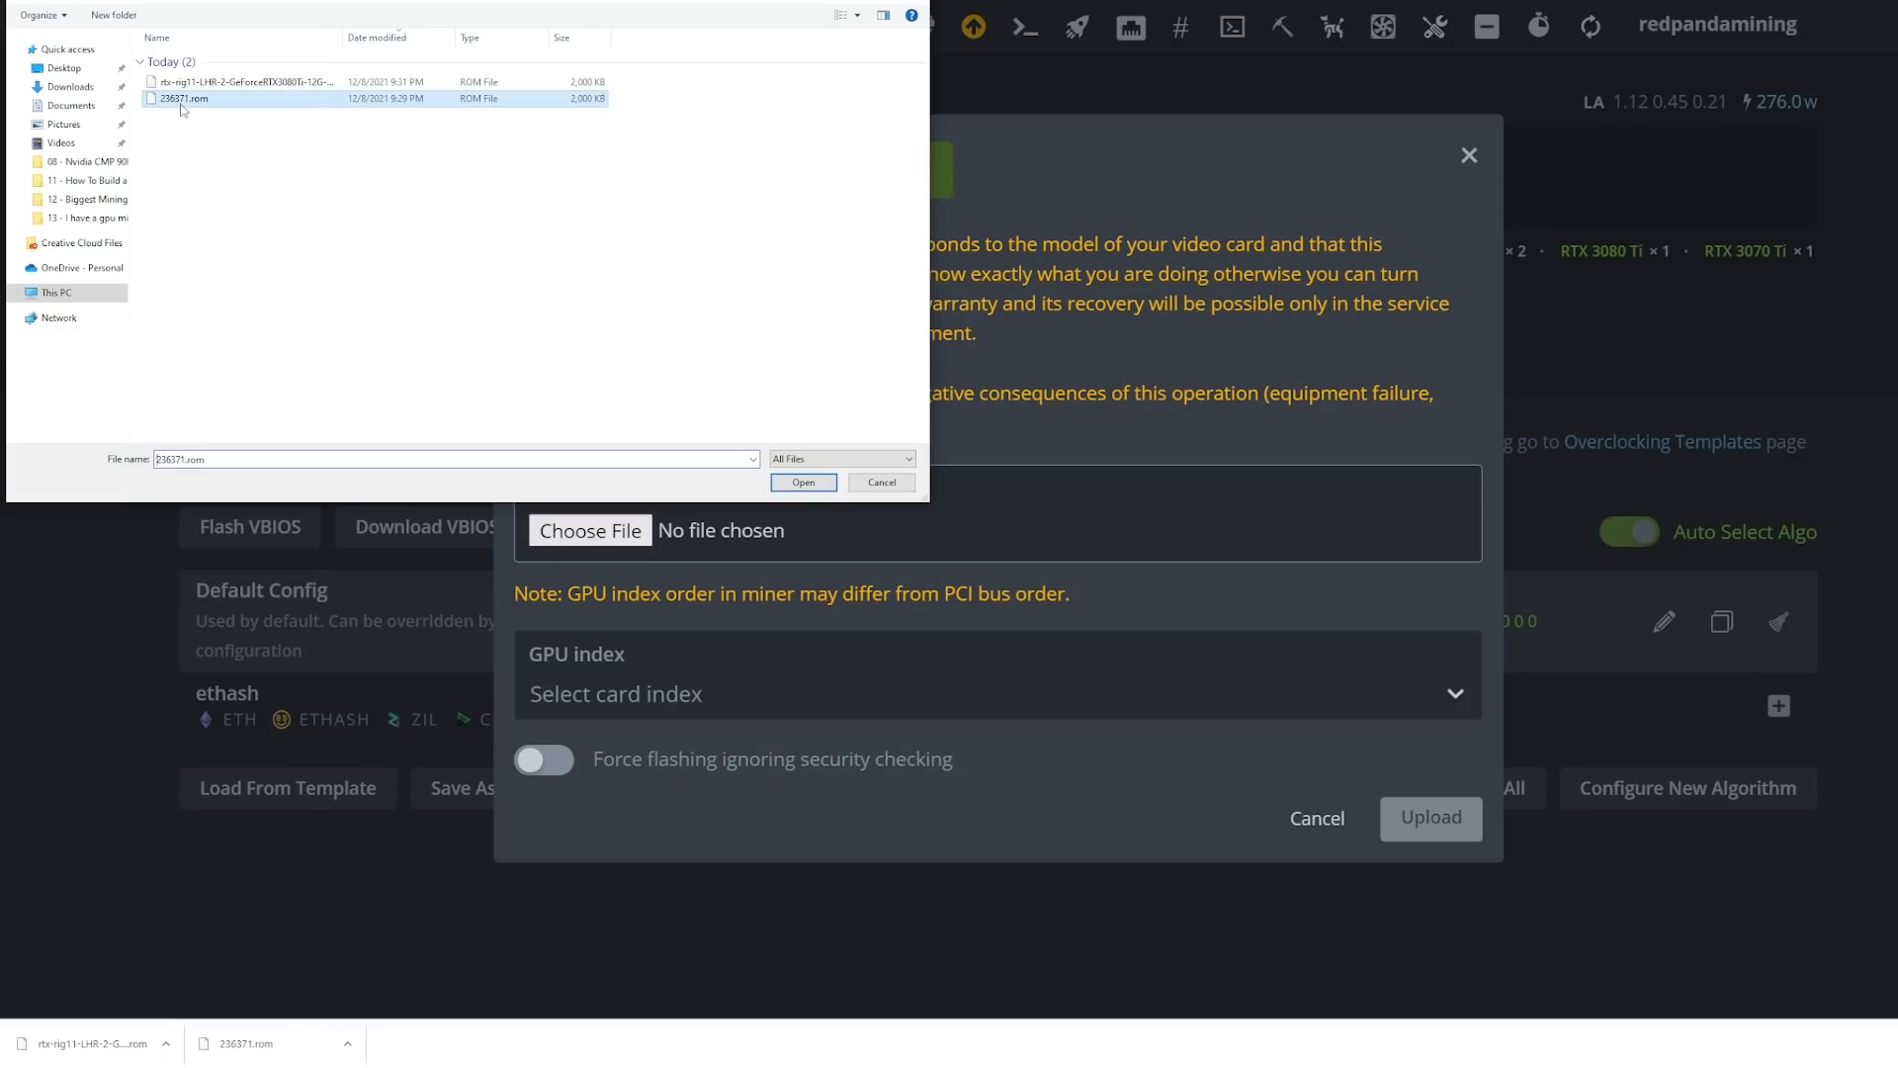
pyautogui.click(802, 483)
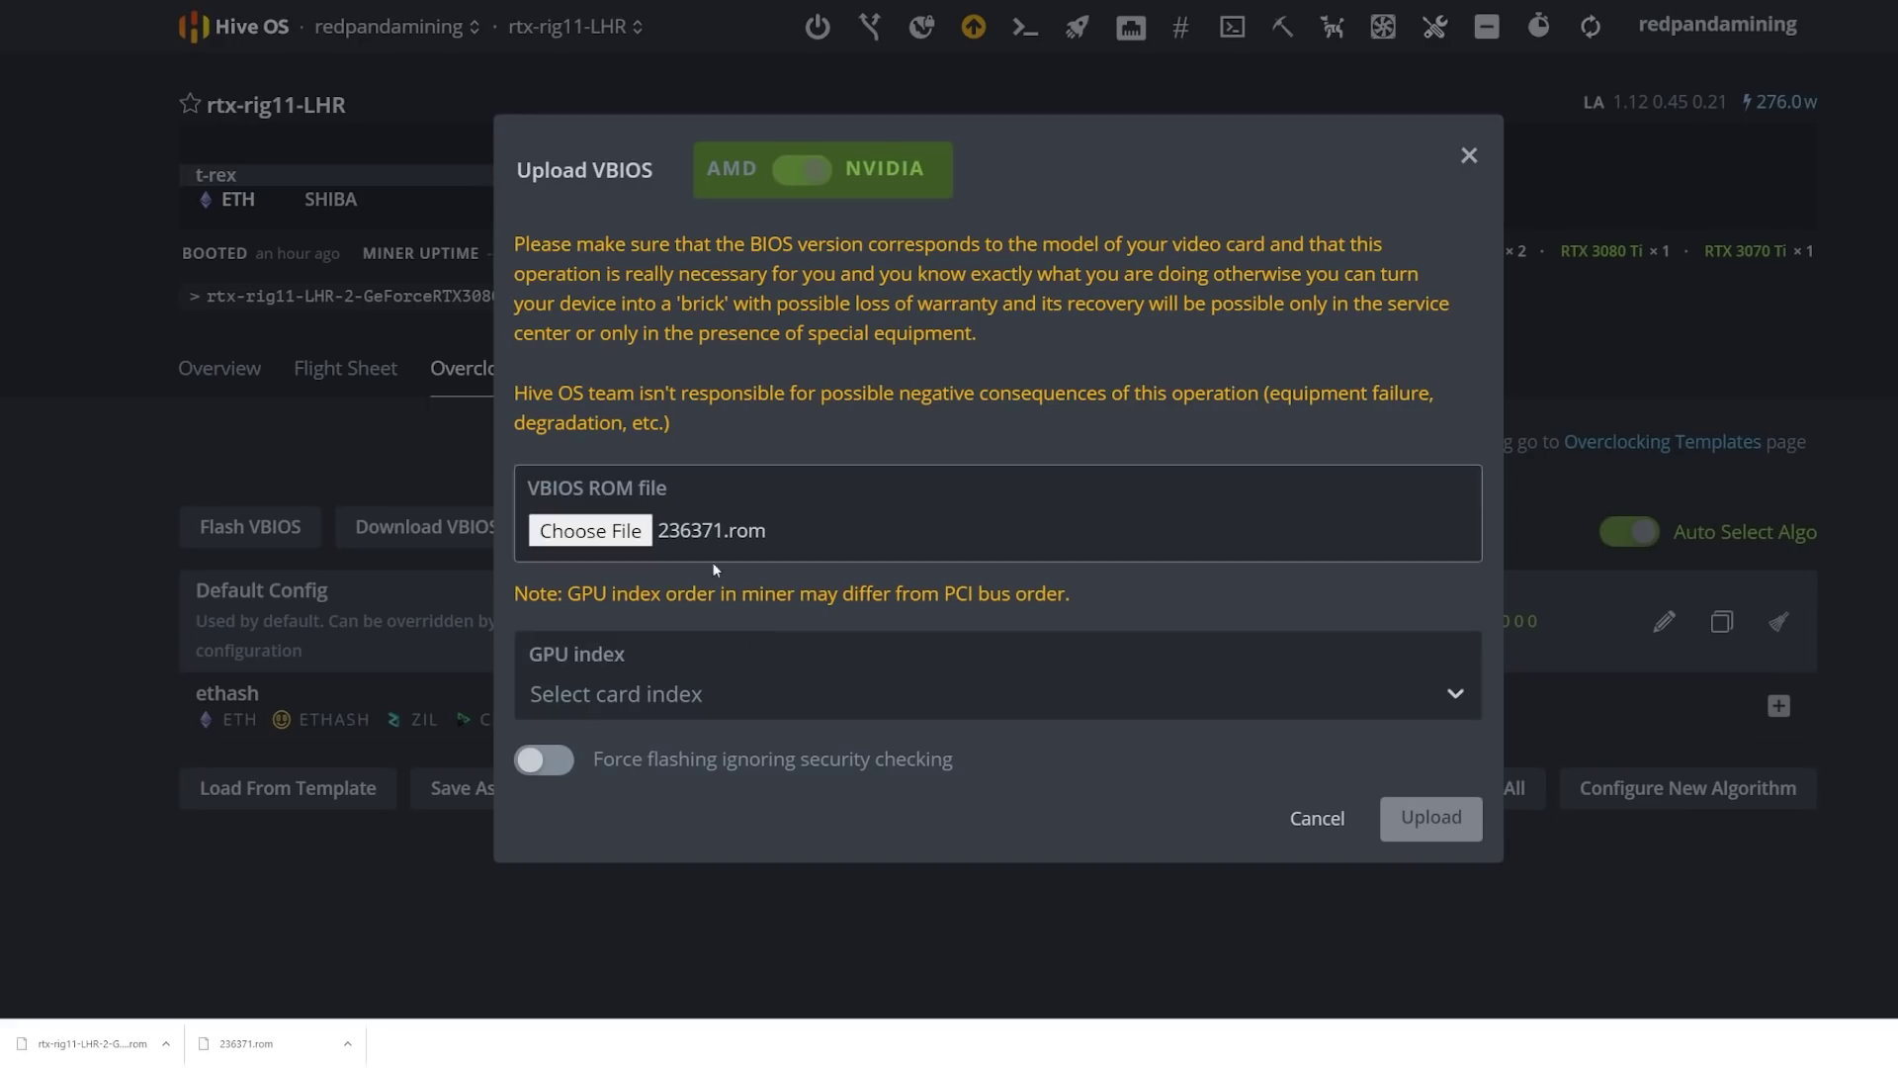
pyautogui.click(619, 692)
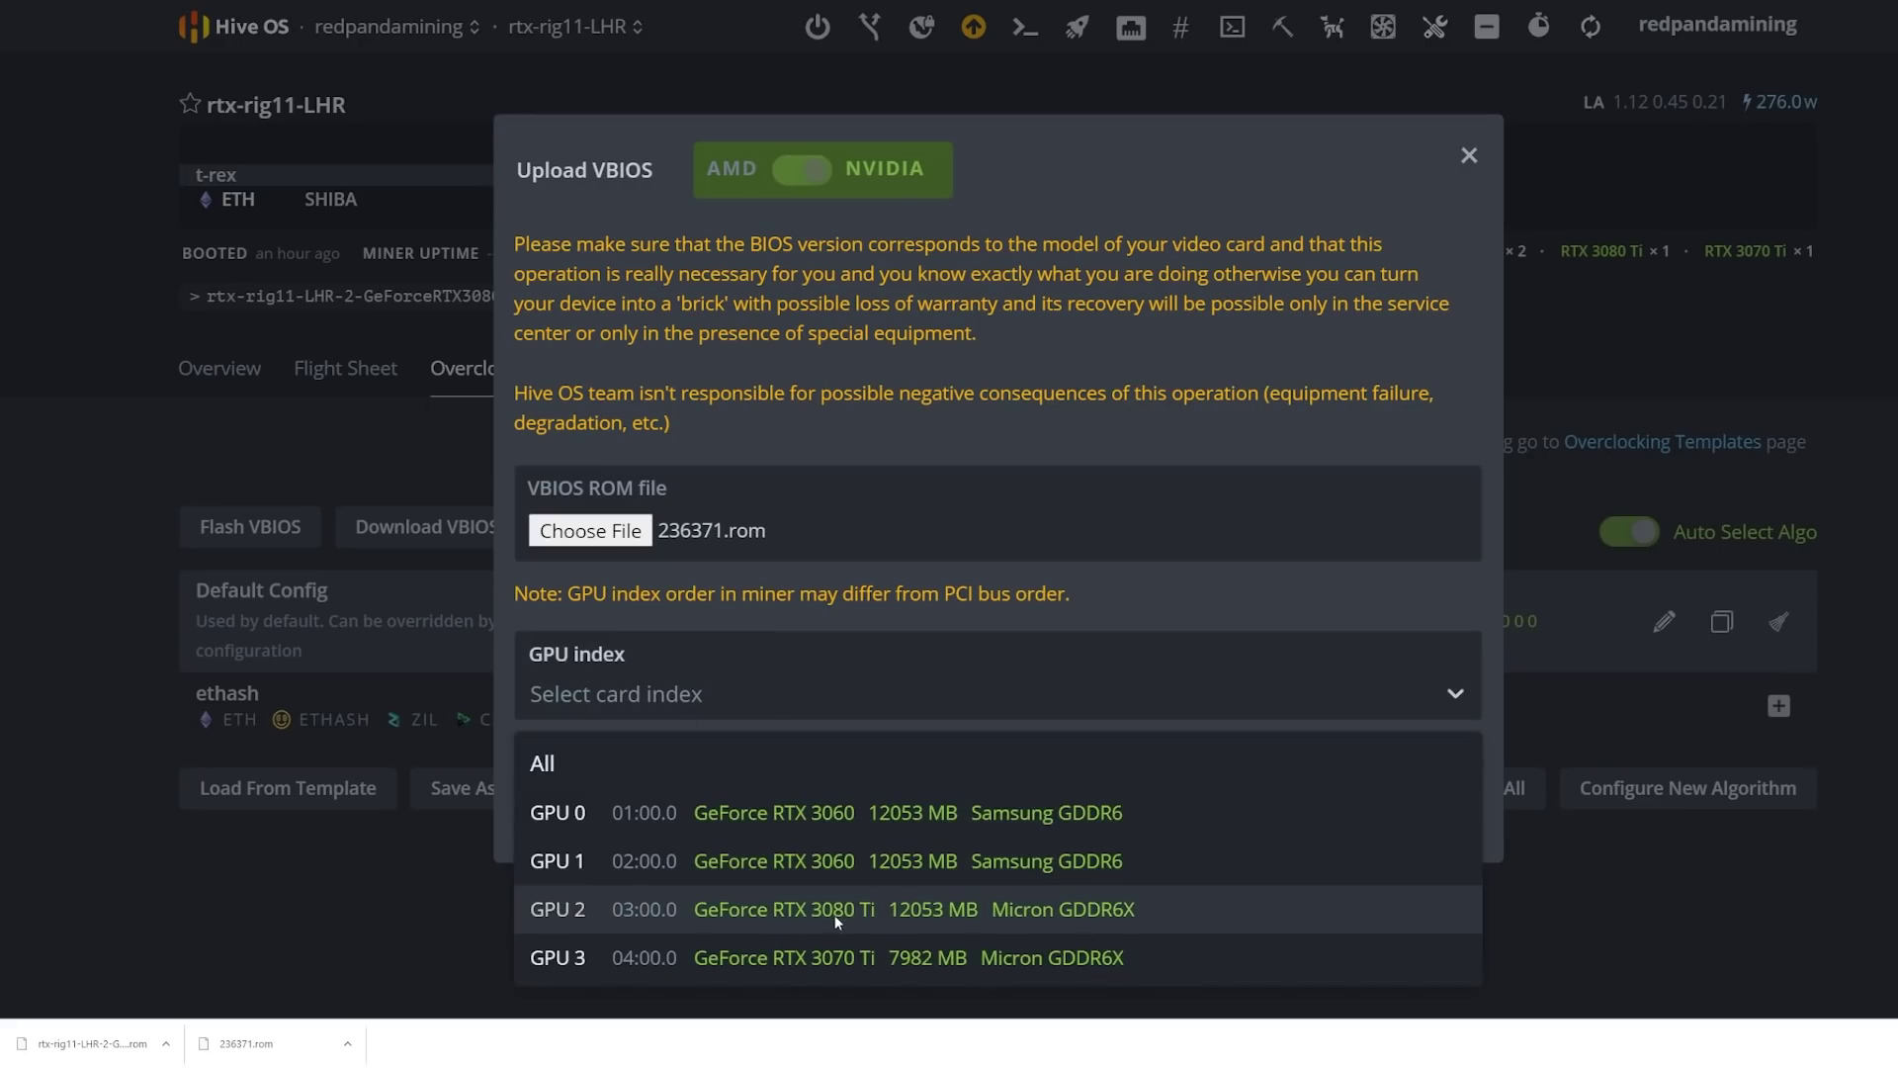
pyautogui.click(902, 915)
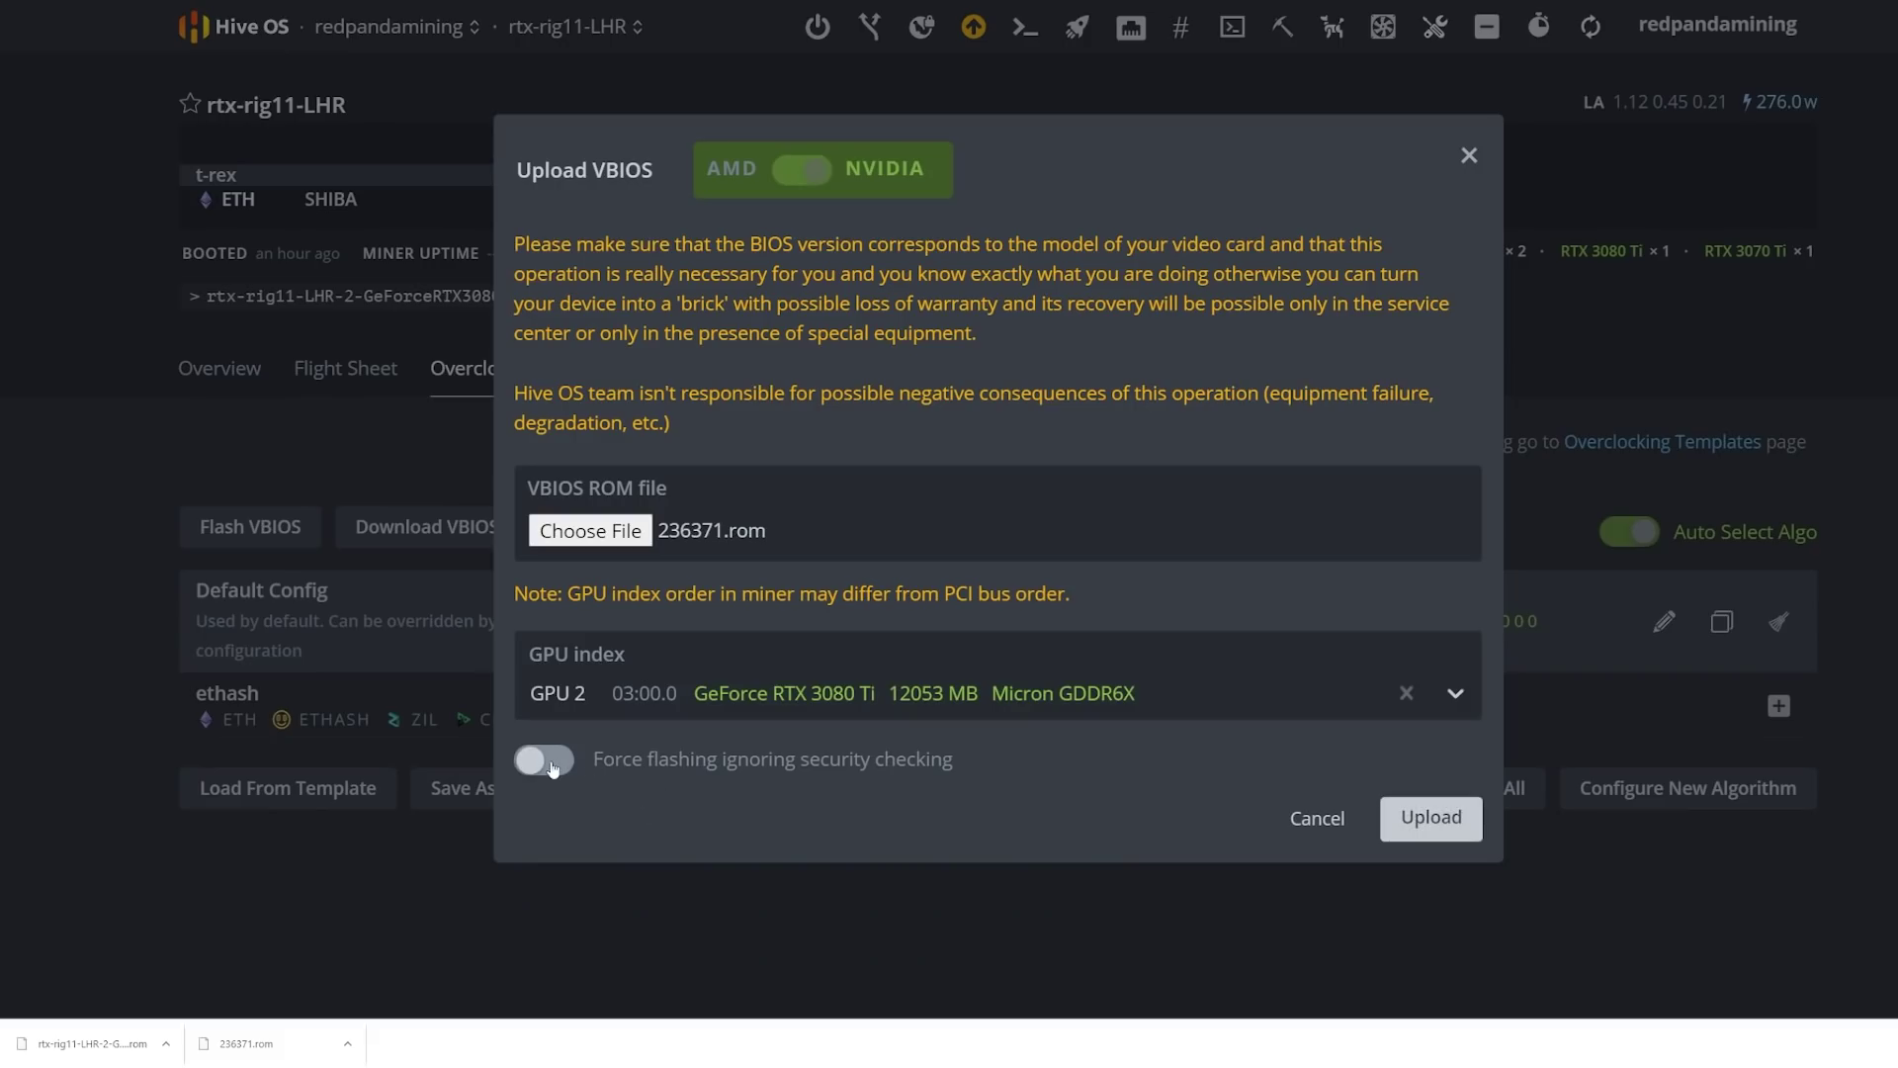
pyautogui.click(554, 763)
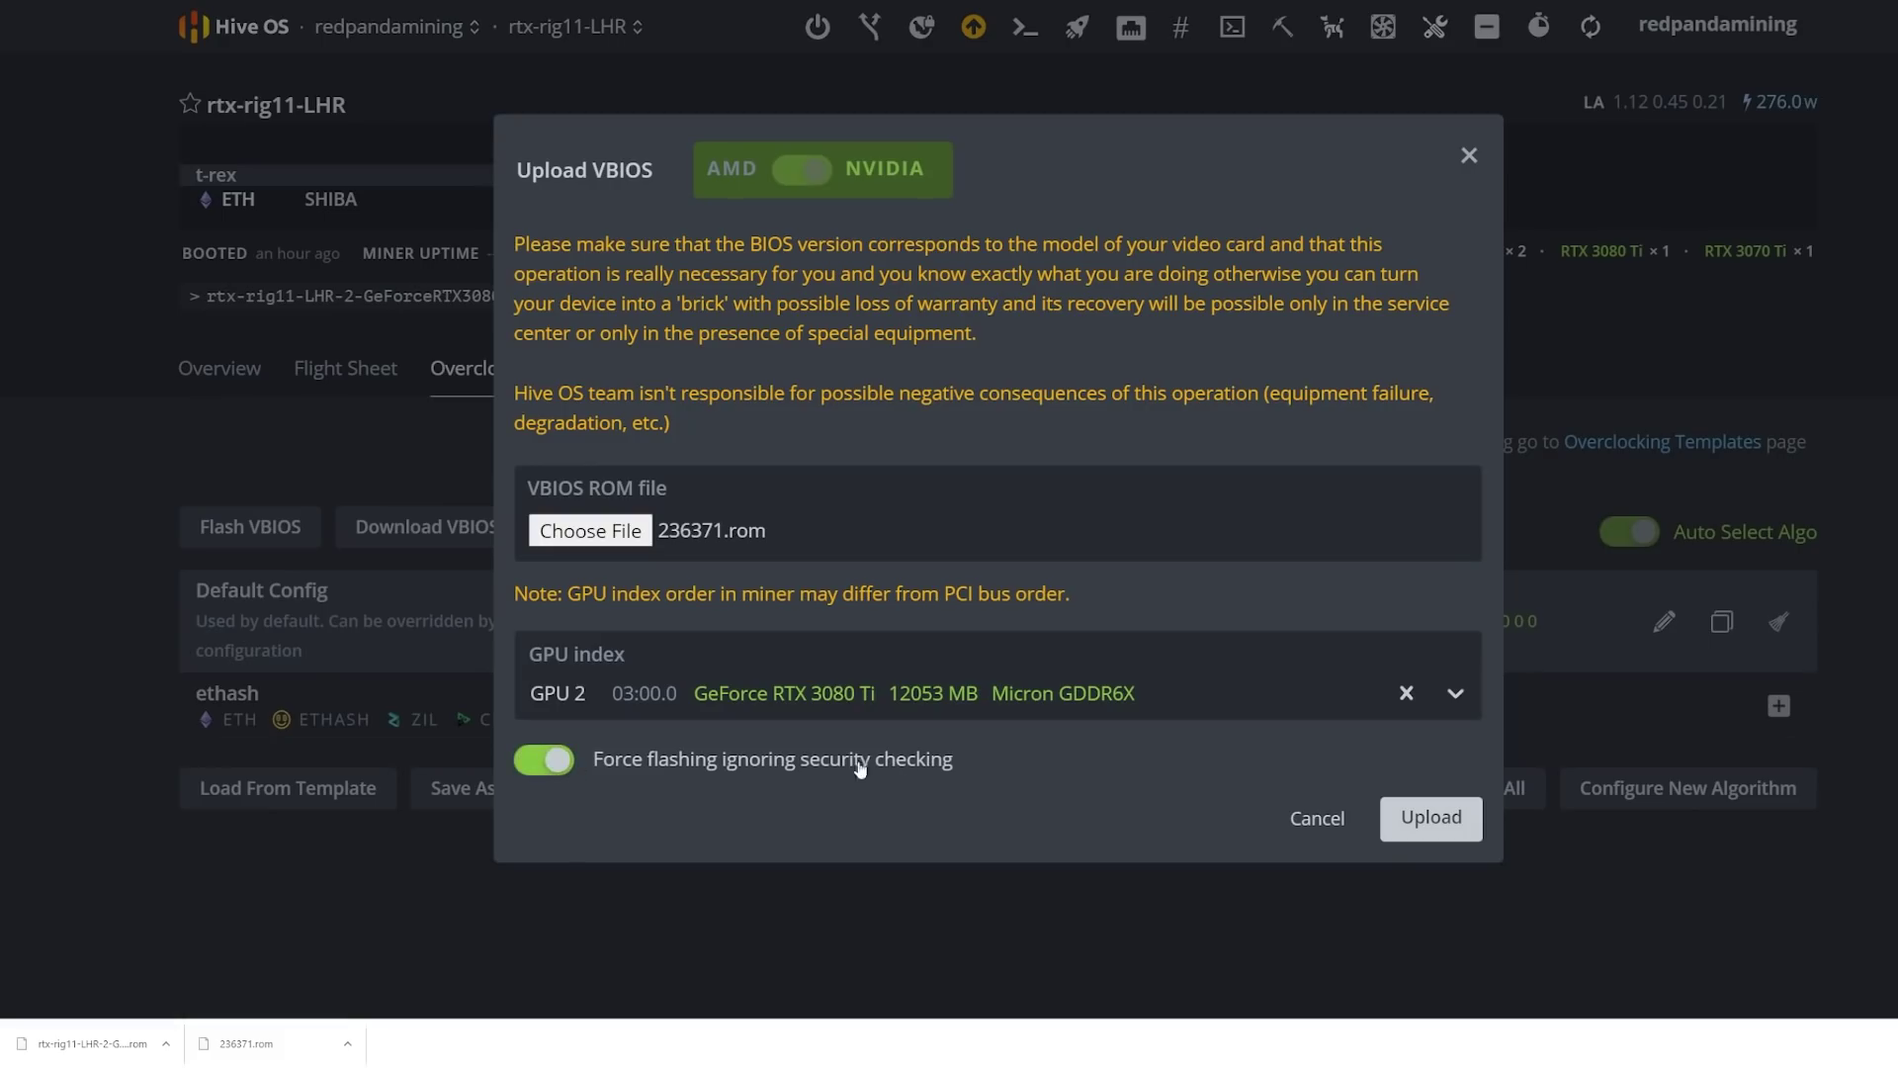
# - Upload 236371.rom to flash GPU 2, then switch to the Octominer giveaway post
pyautogui.click(1443, 830)
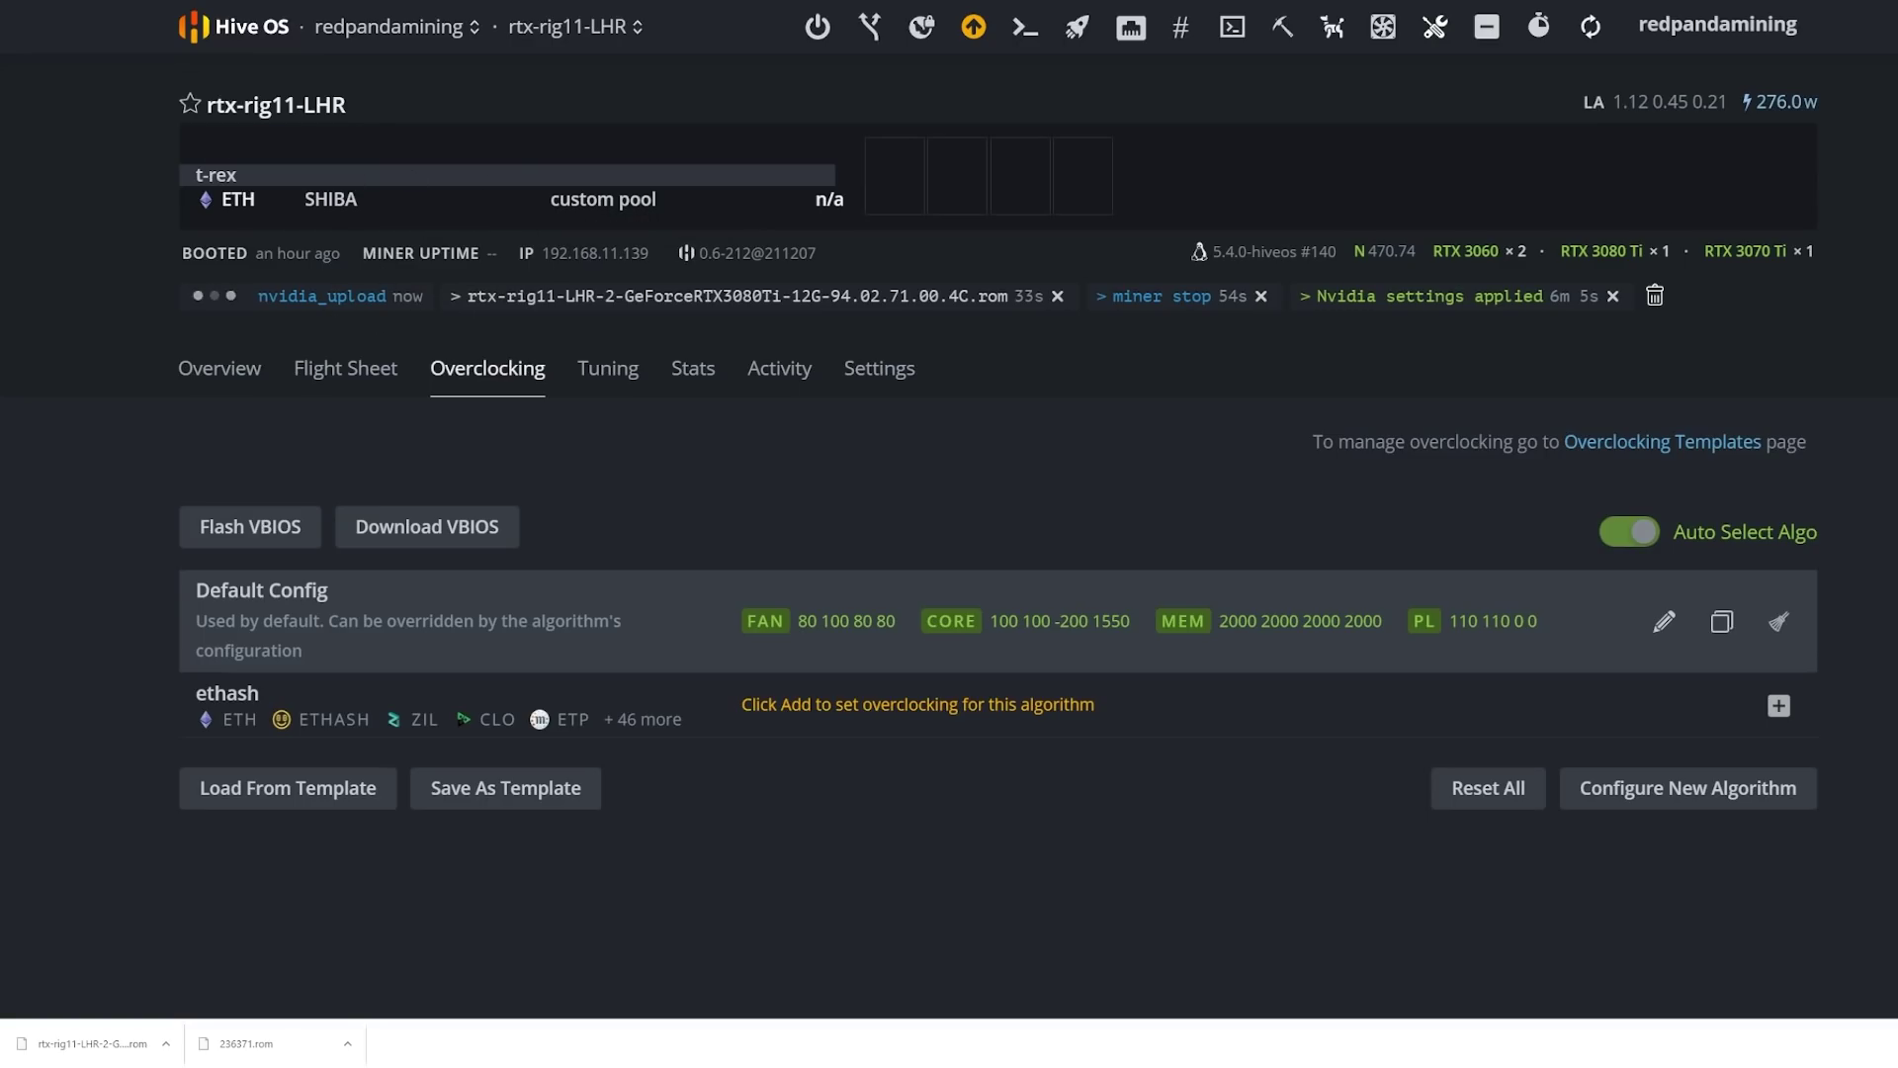
pyautogui.hotkey('ctrl', 'Tab')
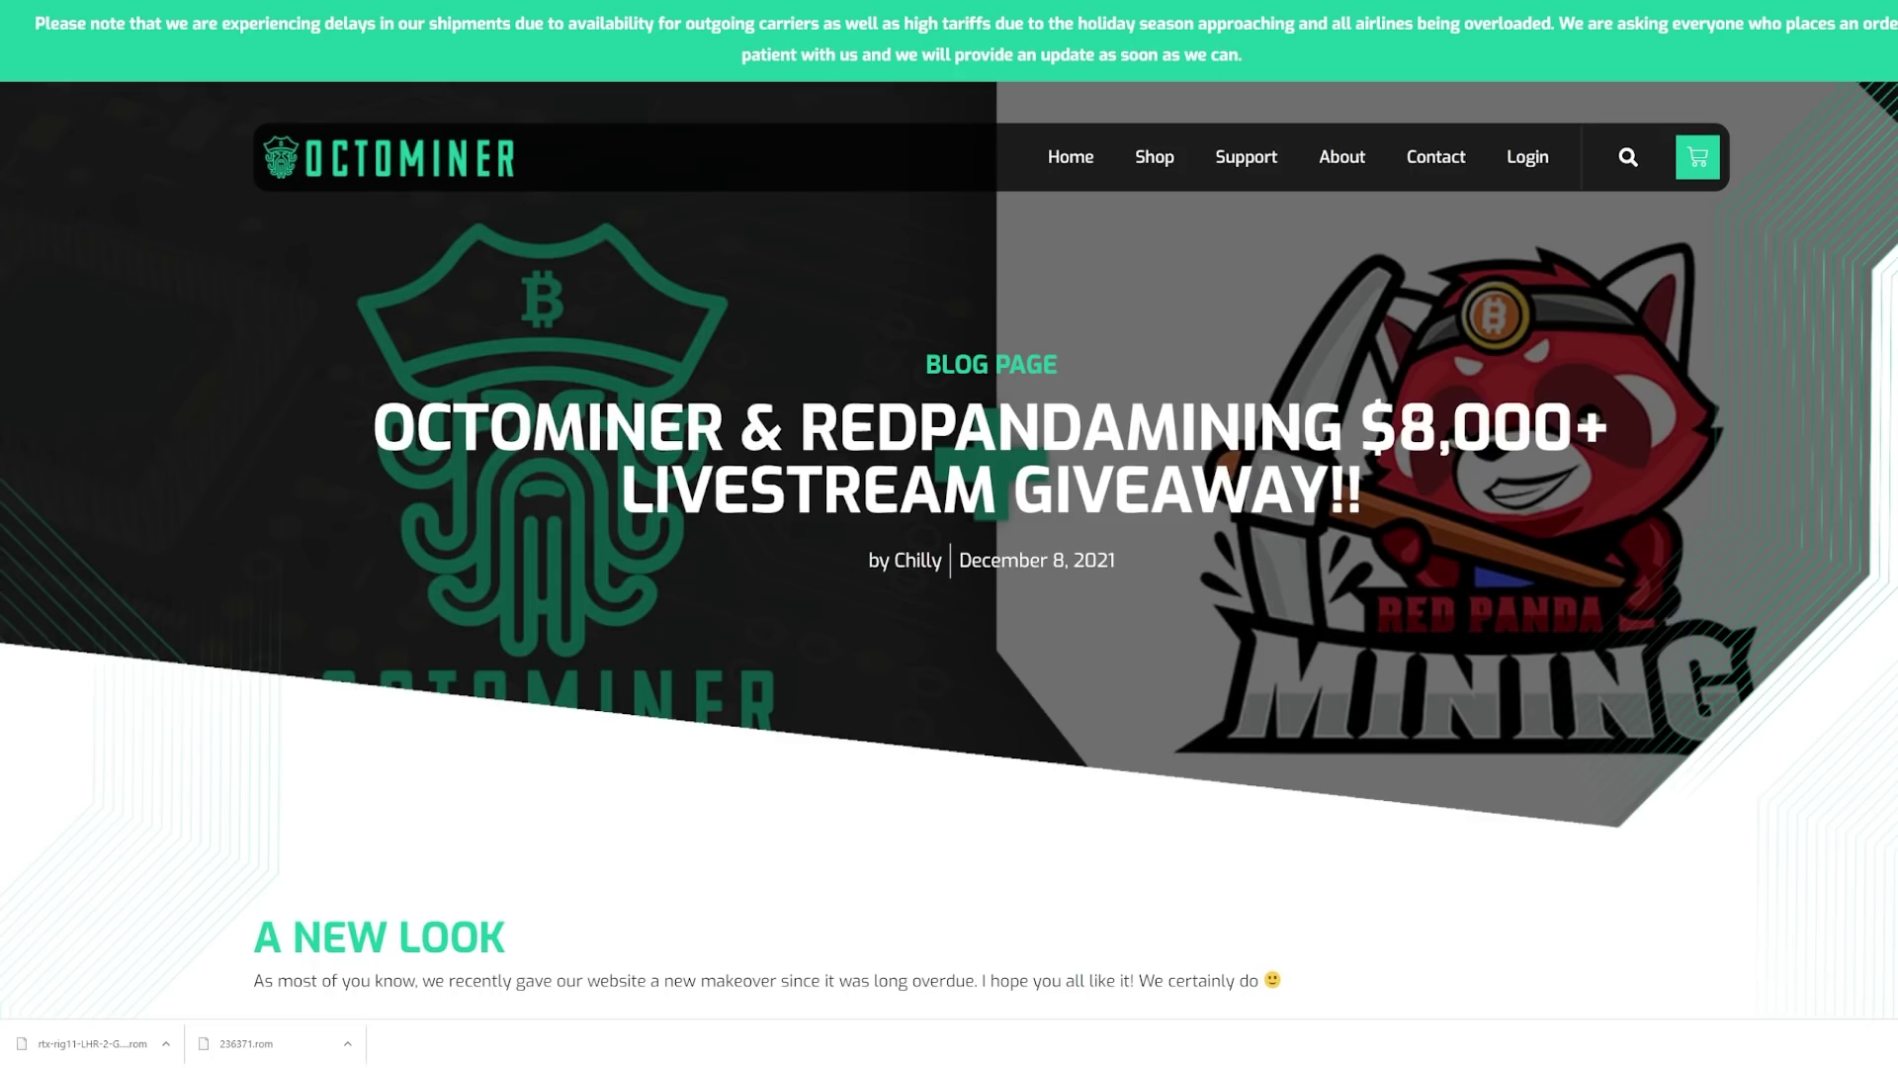
# - Read the giveaway prizes: X12ULTRA and X8ULTRA rigs and Octo Swag Bags
pyautogui.scroll(-14, 775, 543)
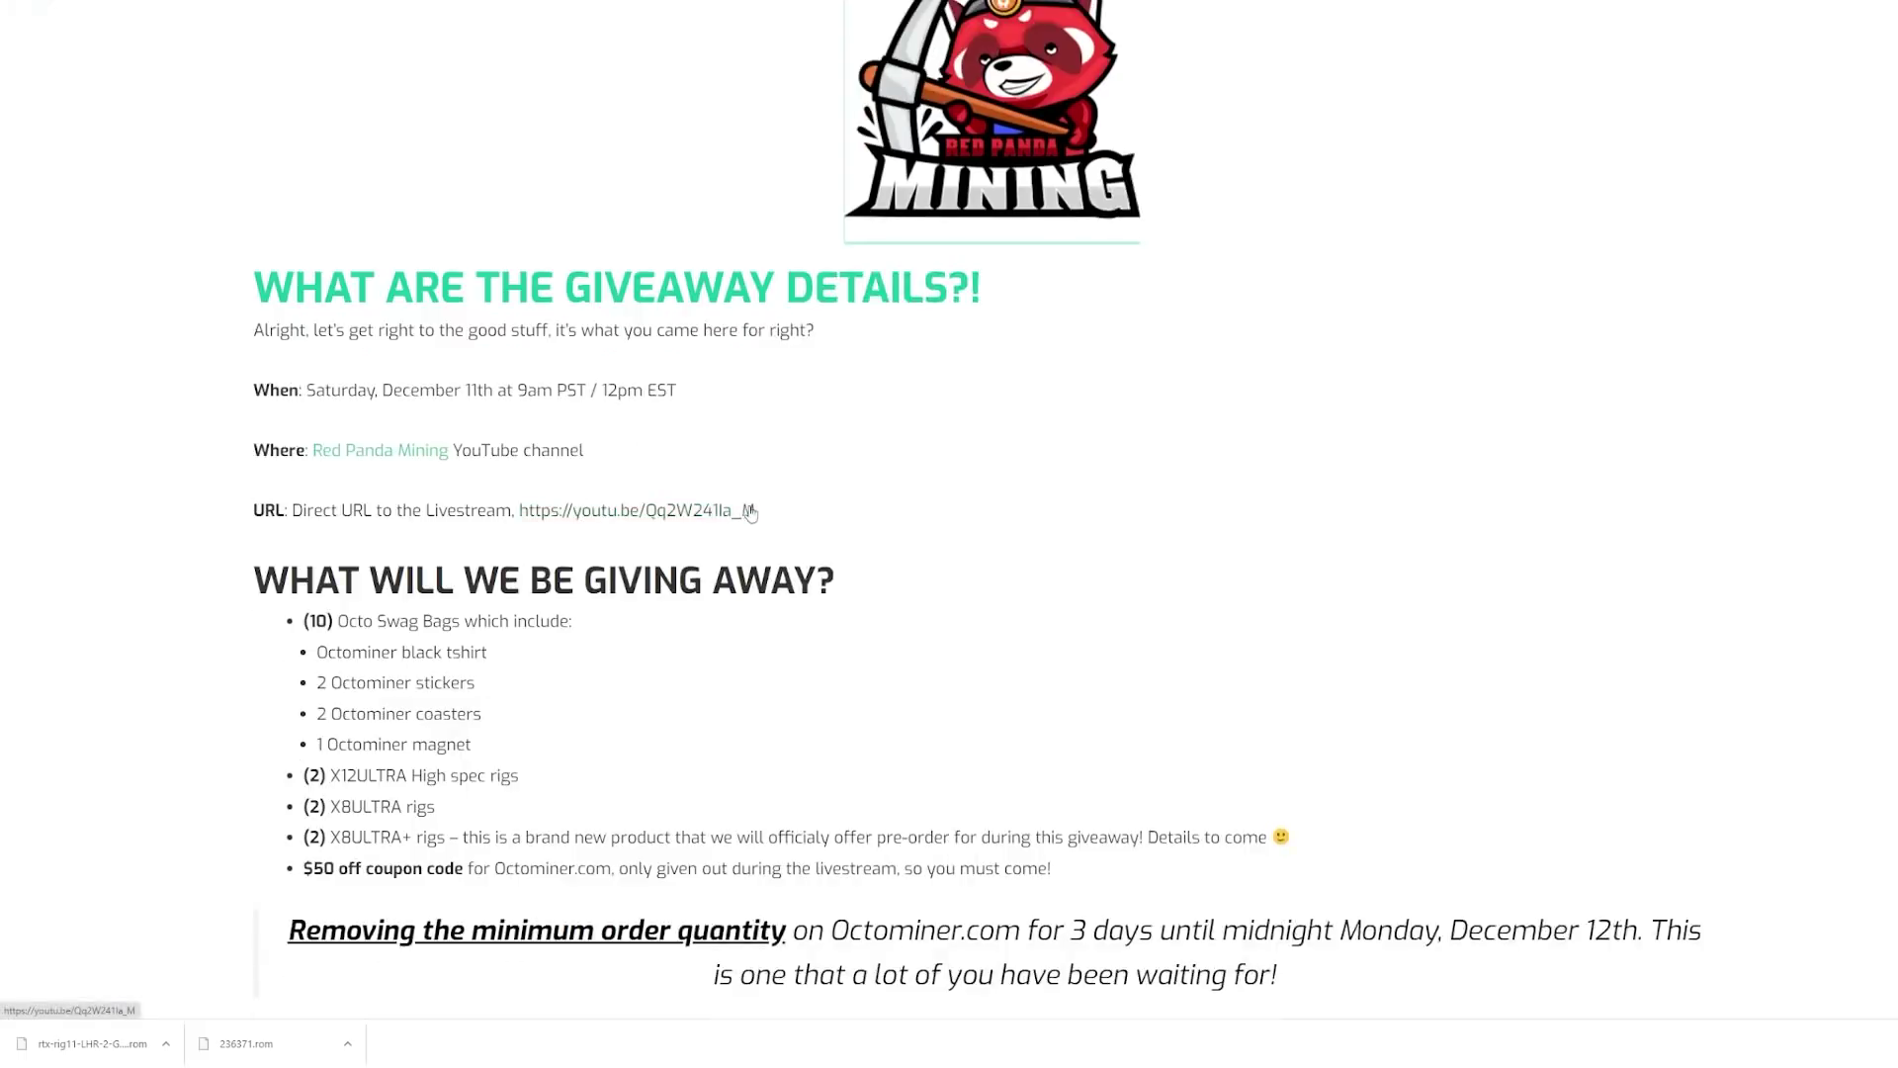
pyautogui.scroll(20, 751, 512)
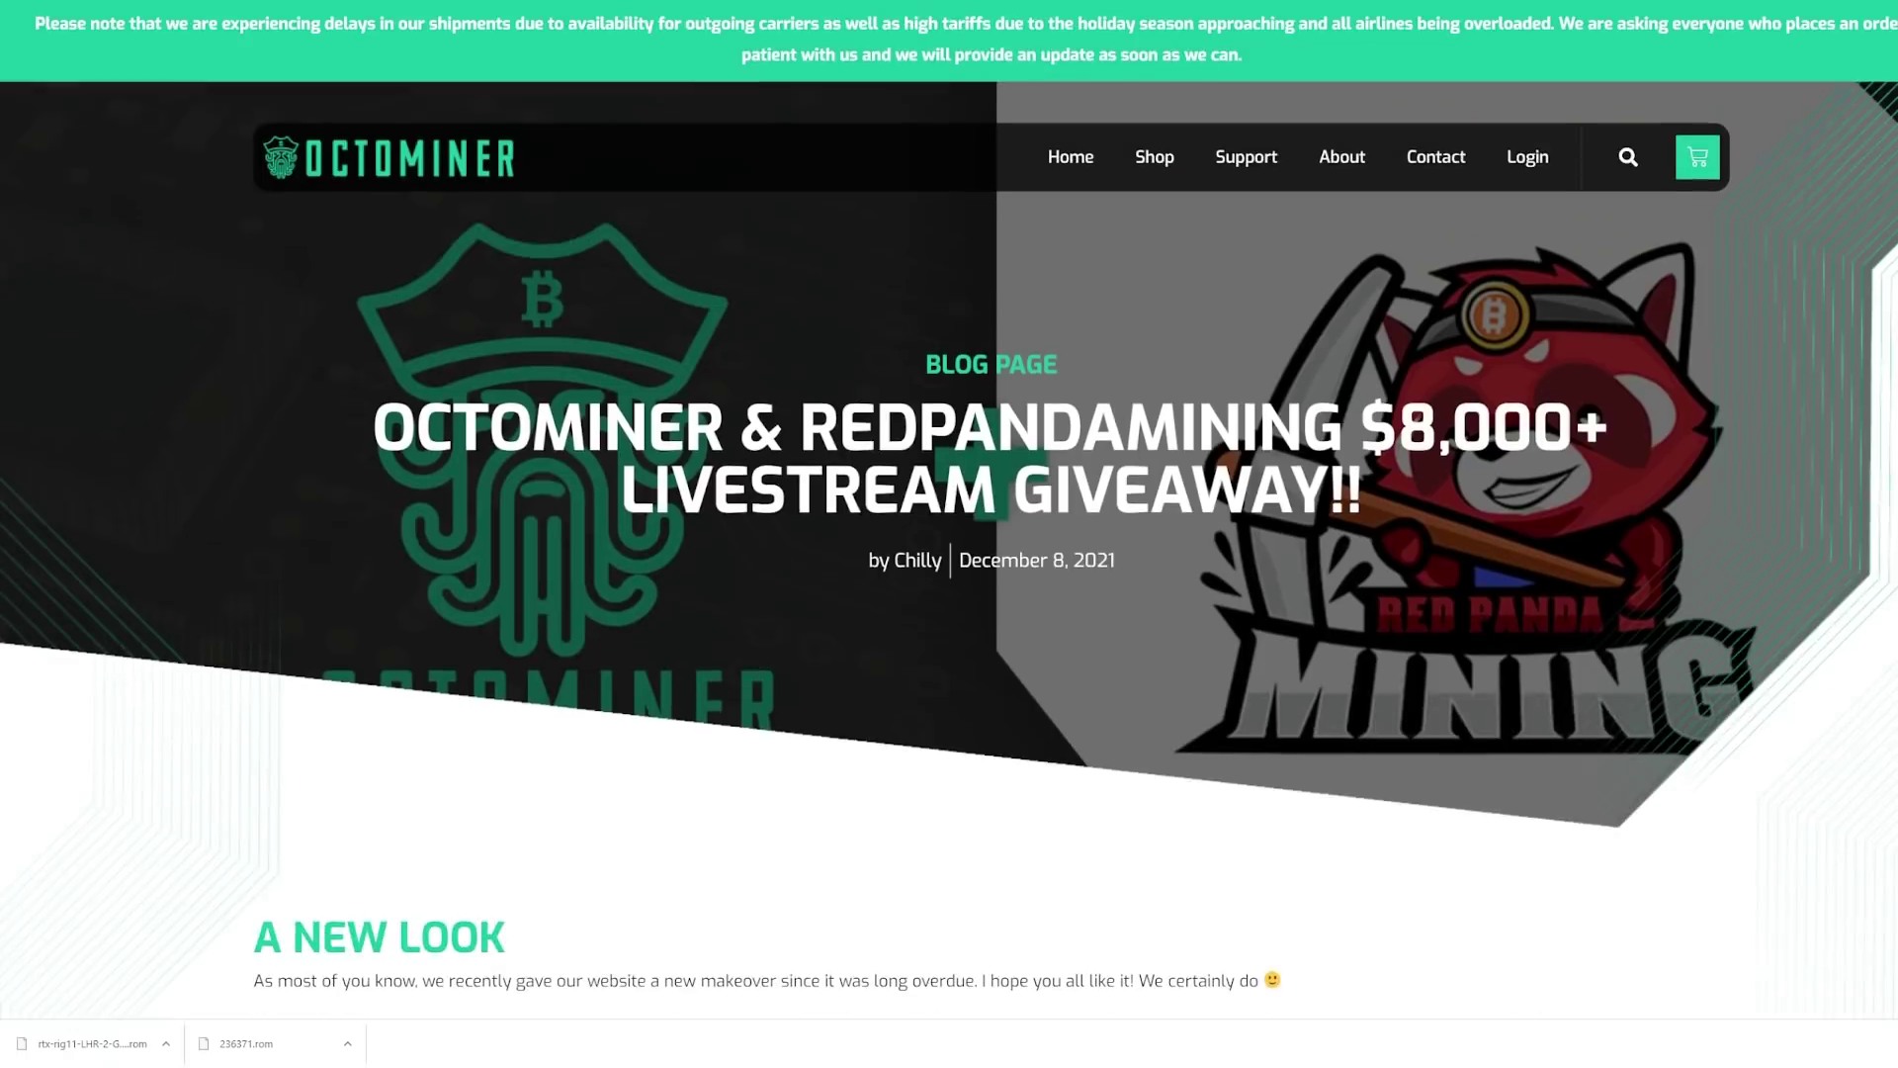
pyautogui.scroll(-15, 785, 564)
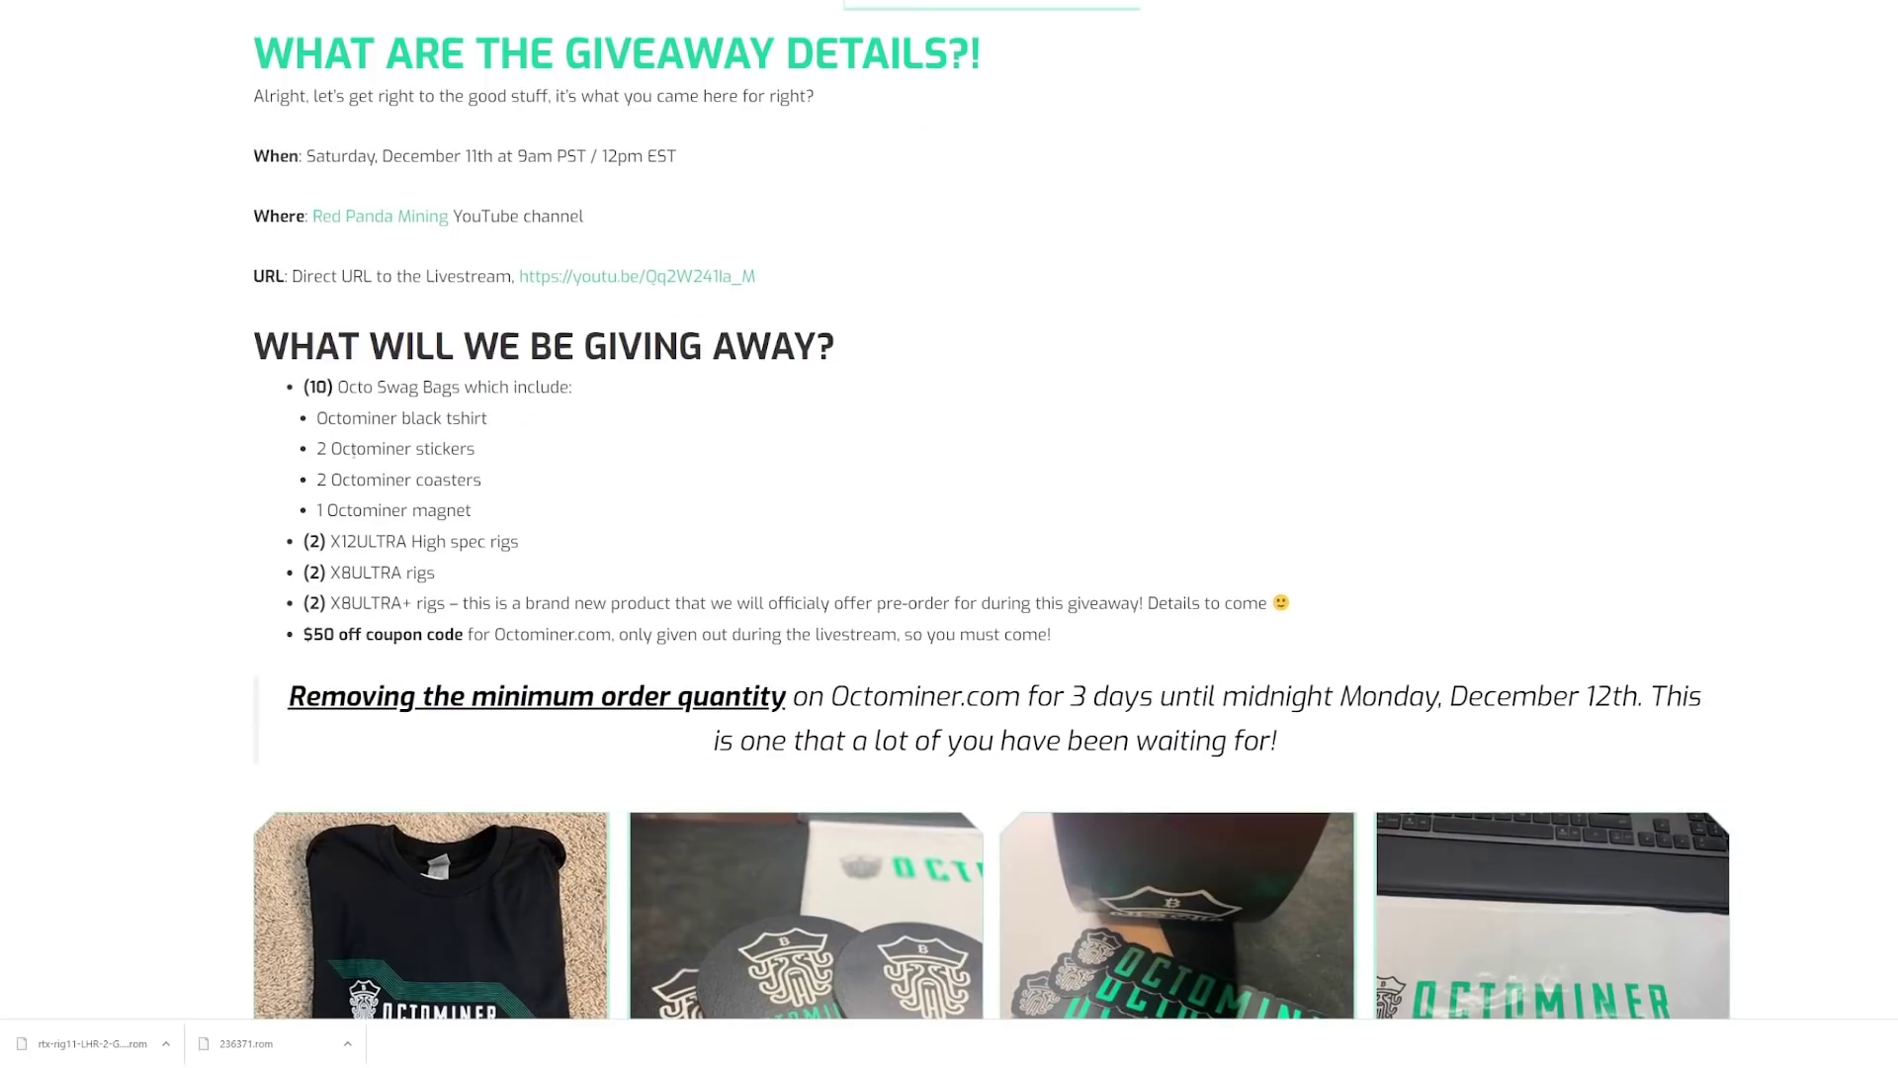
pyautogui.moveTo(335, 540); pyautogui.dragTo(540, 552)
pyautogui.click(374, 572)
pyautogui.moveTo(335, 575); pyautogui.dragTo(454, 577)
pyautogui.scroll(-1, 455, 585)
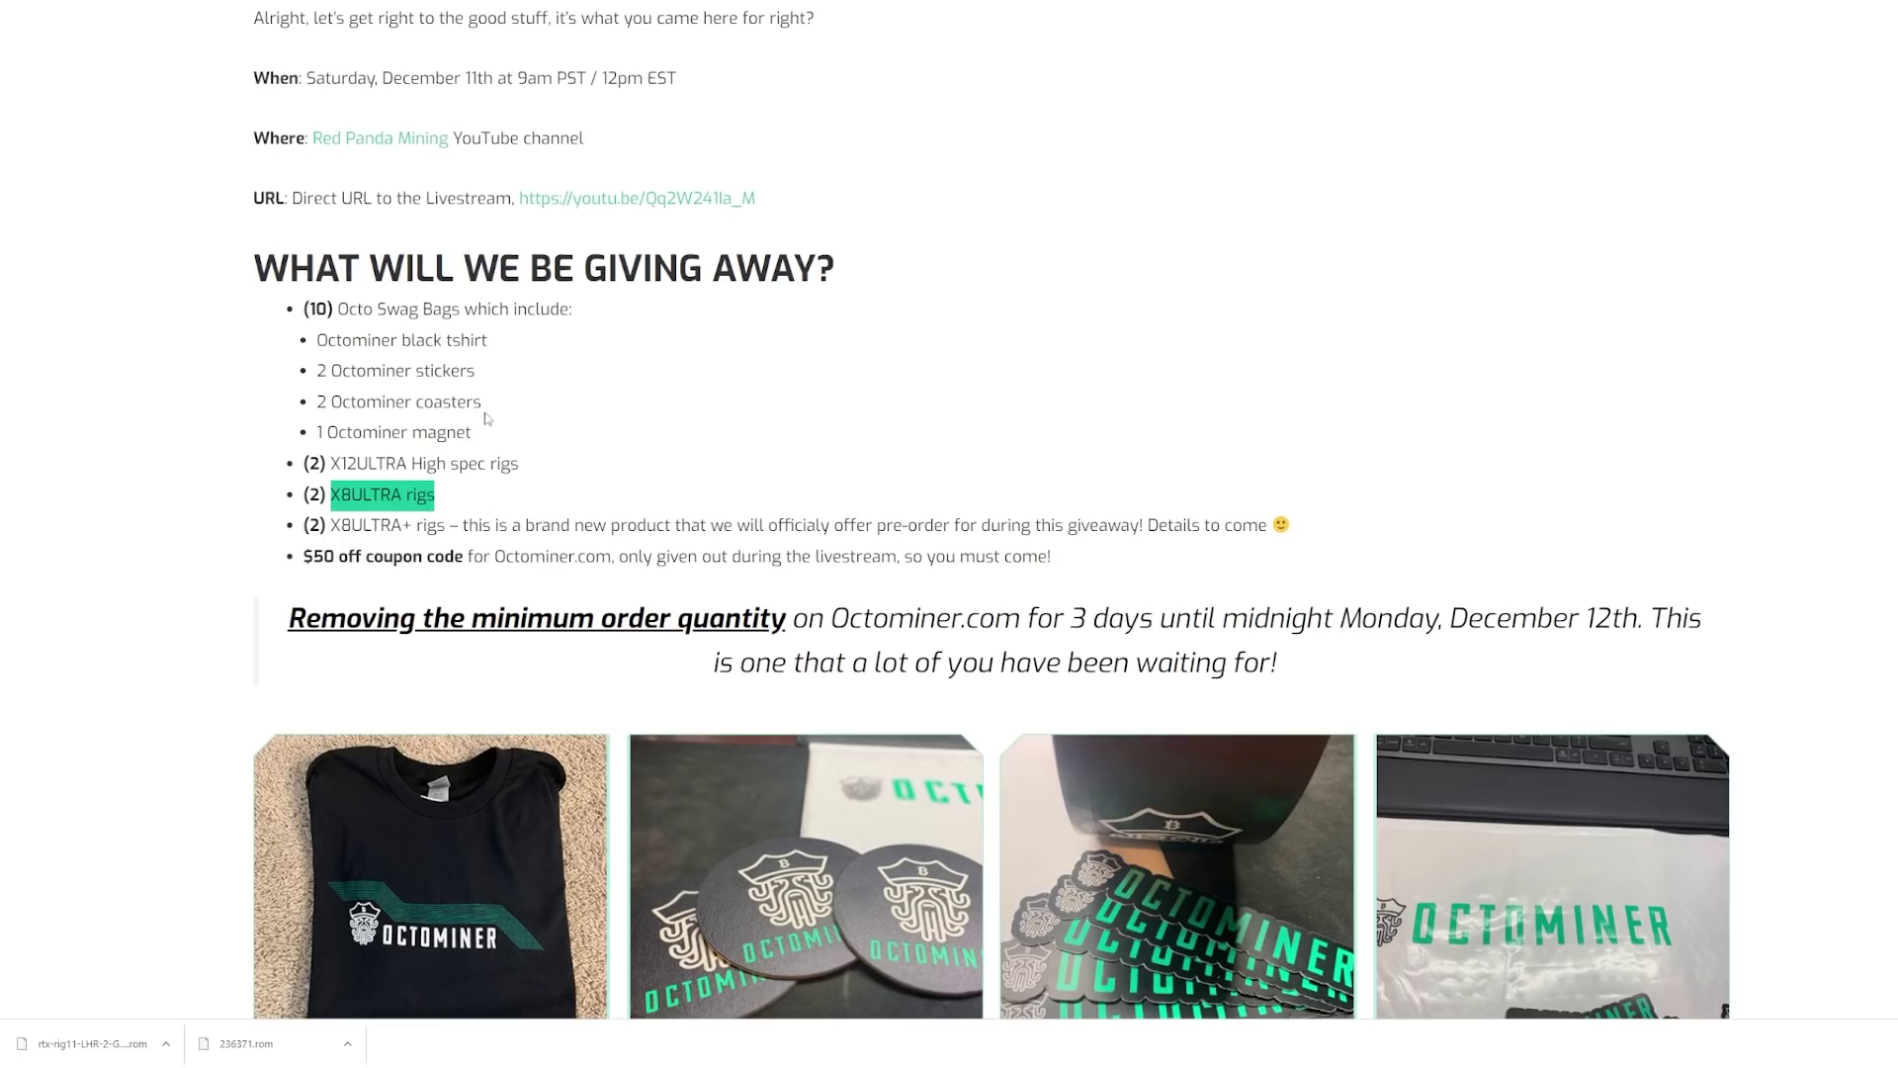
pyautogui.moveTo(486, 418); pyautogui.dragTo(298, 309)
pyautogui.click(338, 311)
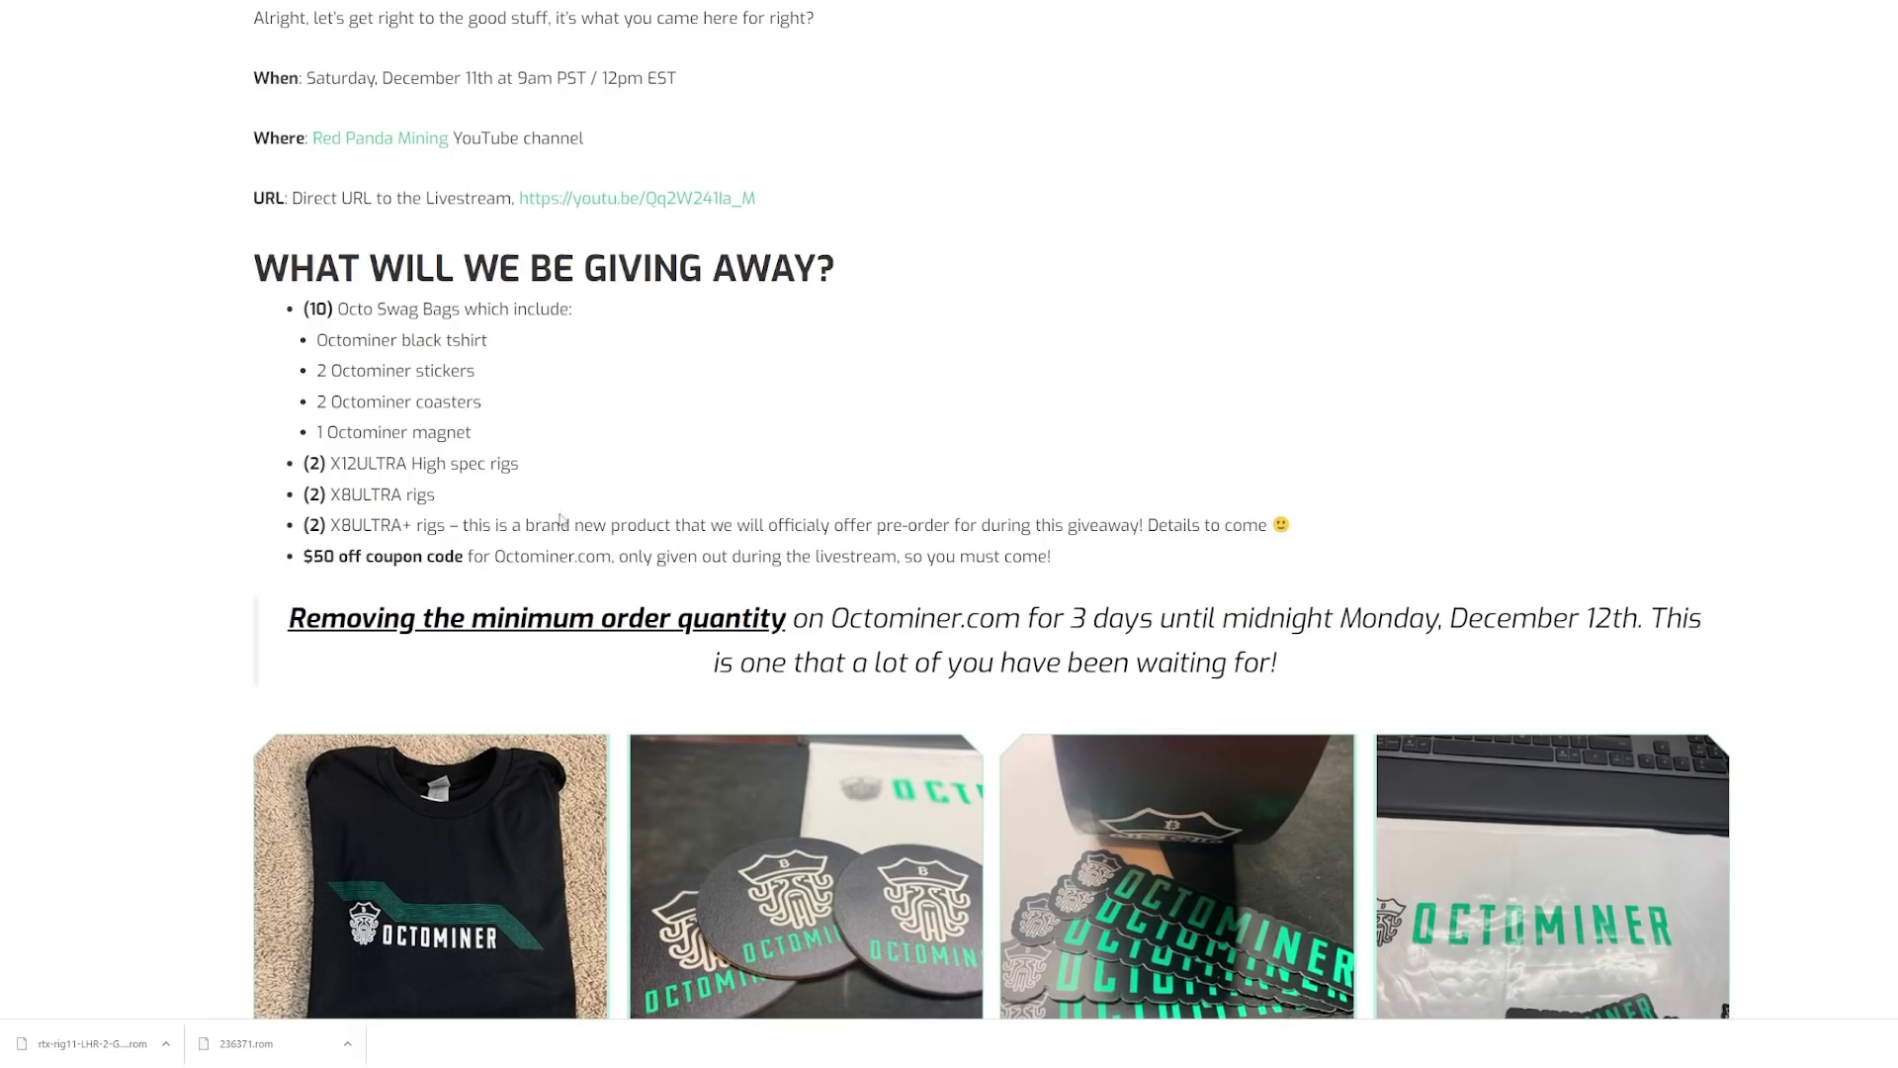
# - Read the minimum order promotion, the $50 off coupon line, and the contest rules
pyautogui.moveTo(994, 618); pyautogui.dragTo(1665, 610)
pyautogui.click(1431, 538)
pyautogui.moveTo(314, 555); pyautogui.dragTo(1056, 560)
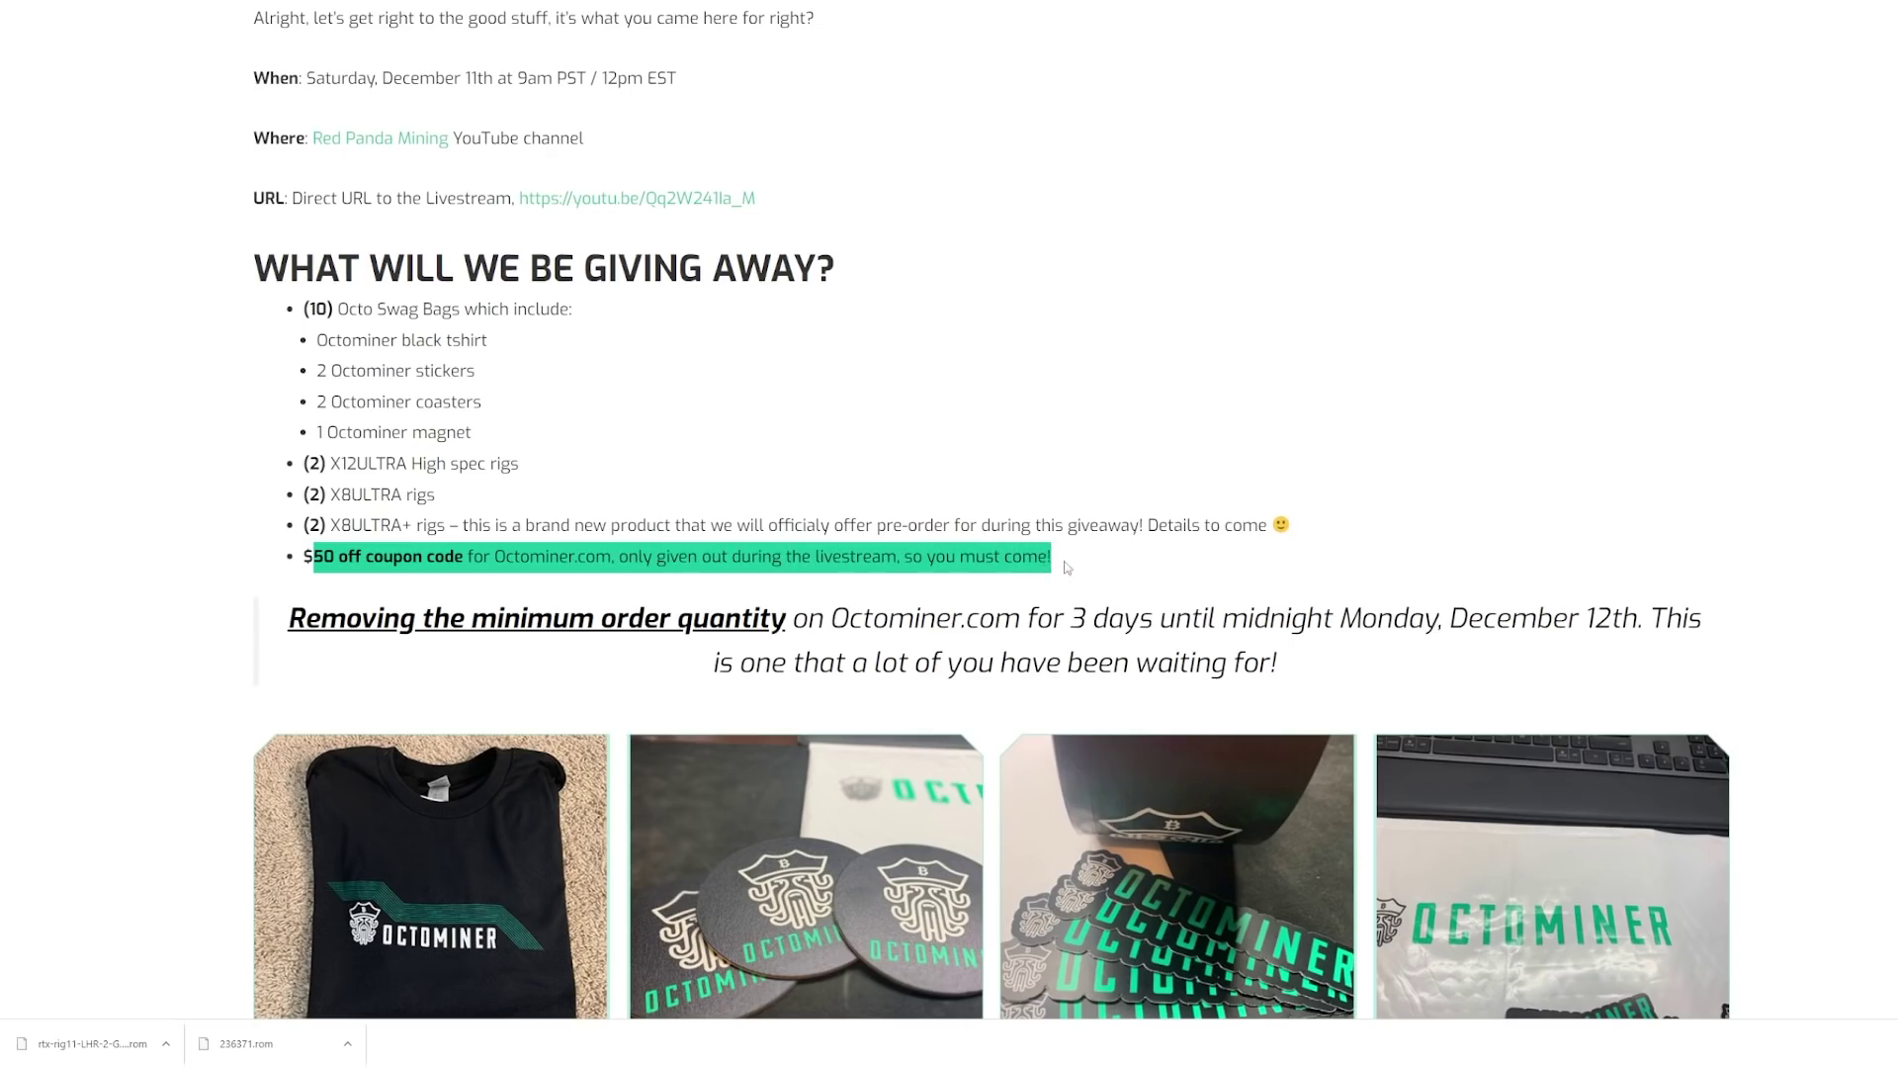
pyautogui.scroll(-1, 1023, 601)
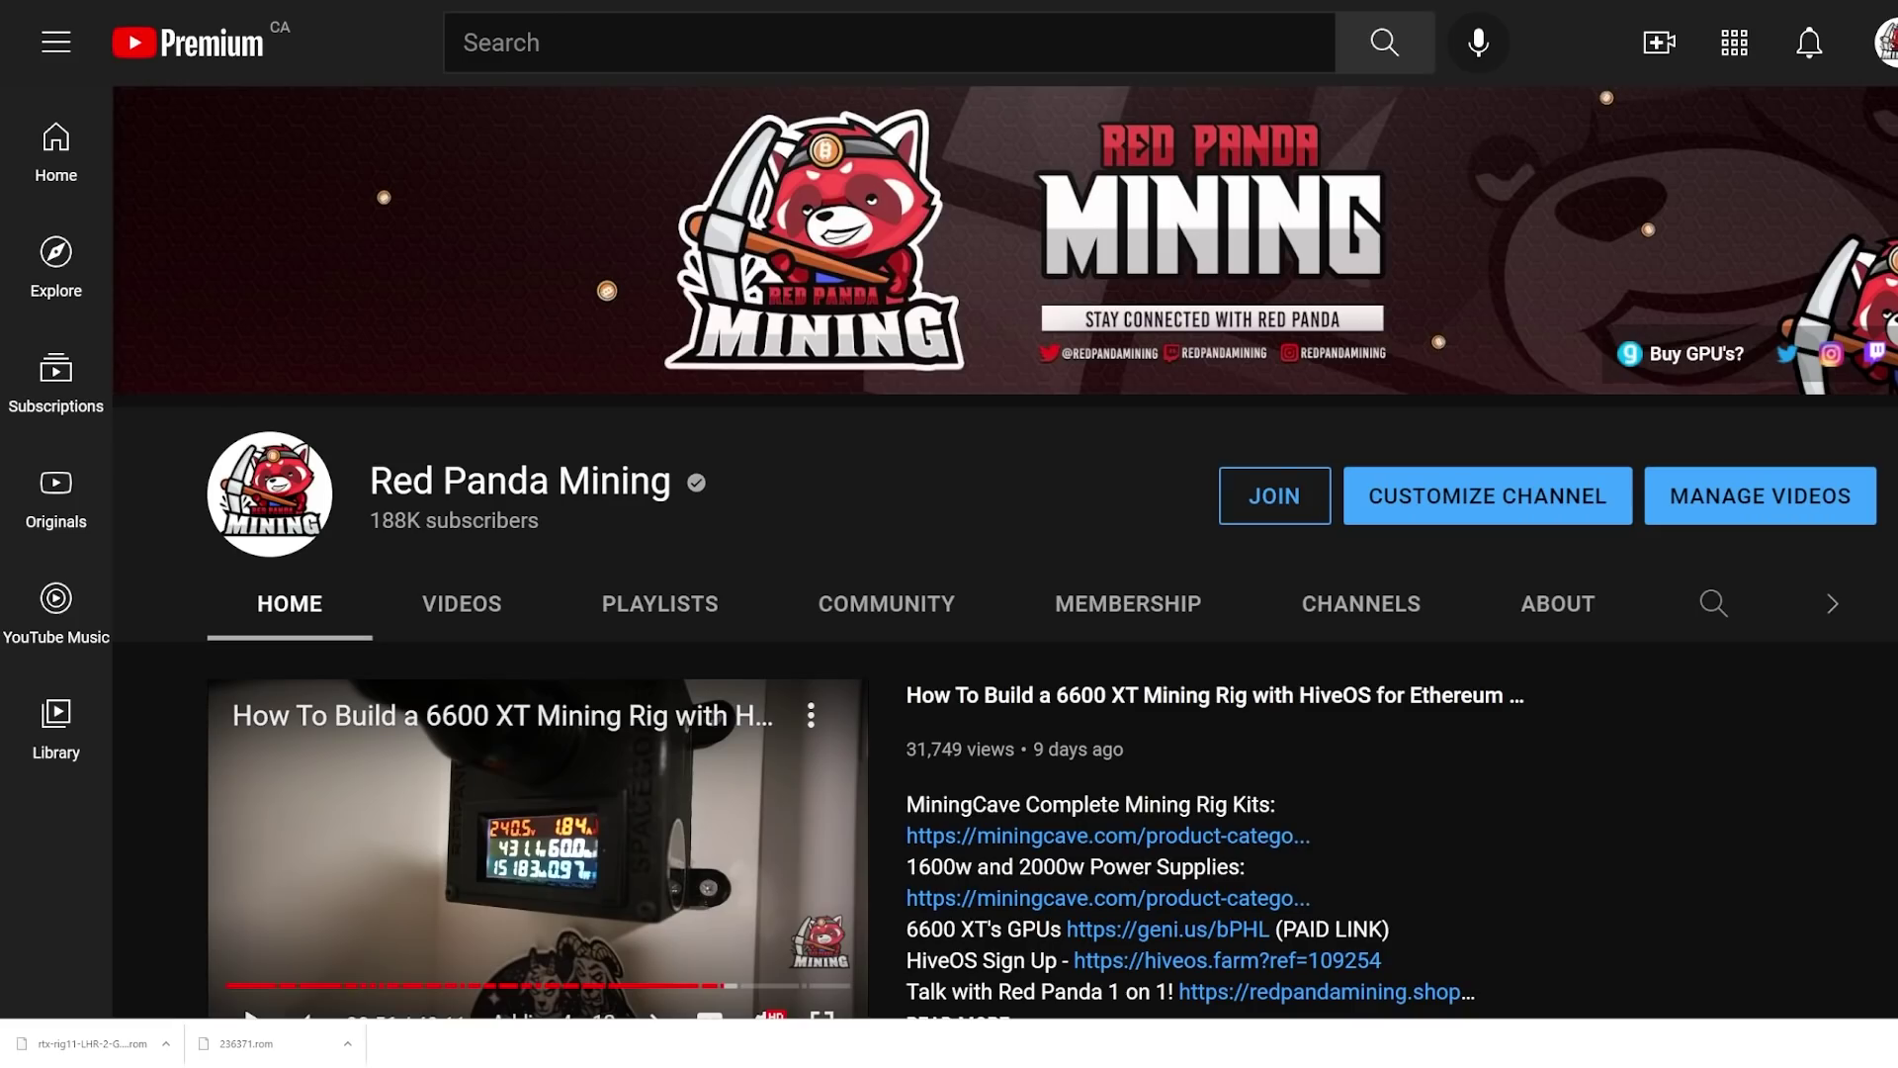
pyautogui.scroll(-7, 830, 467)
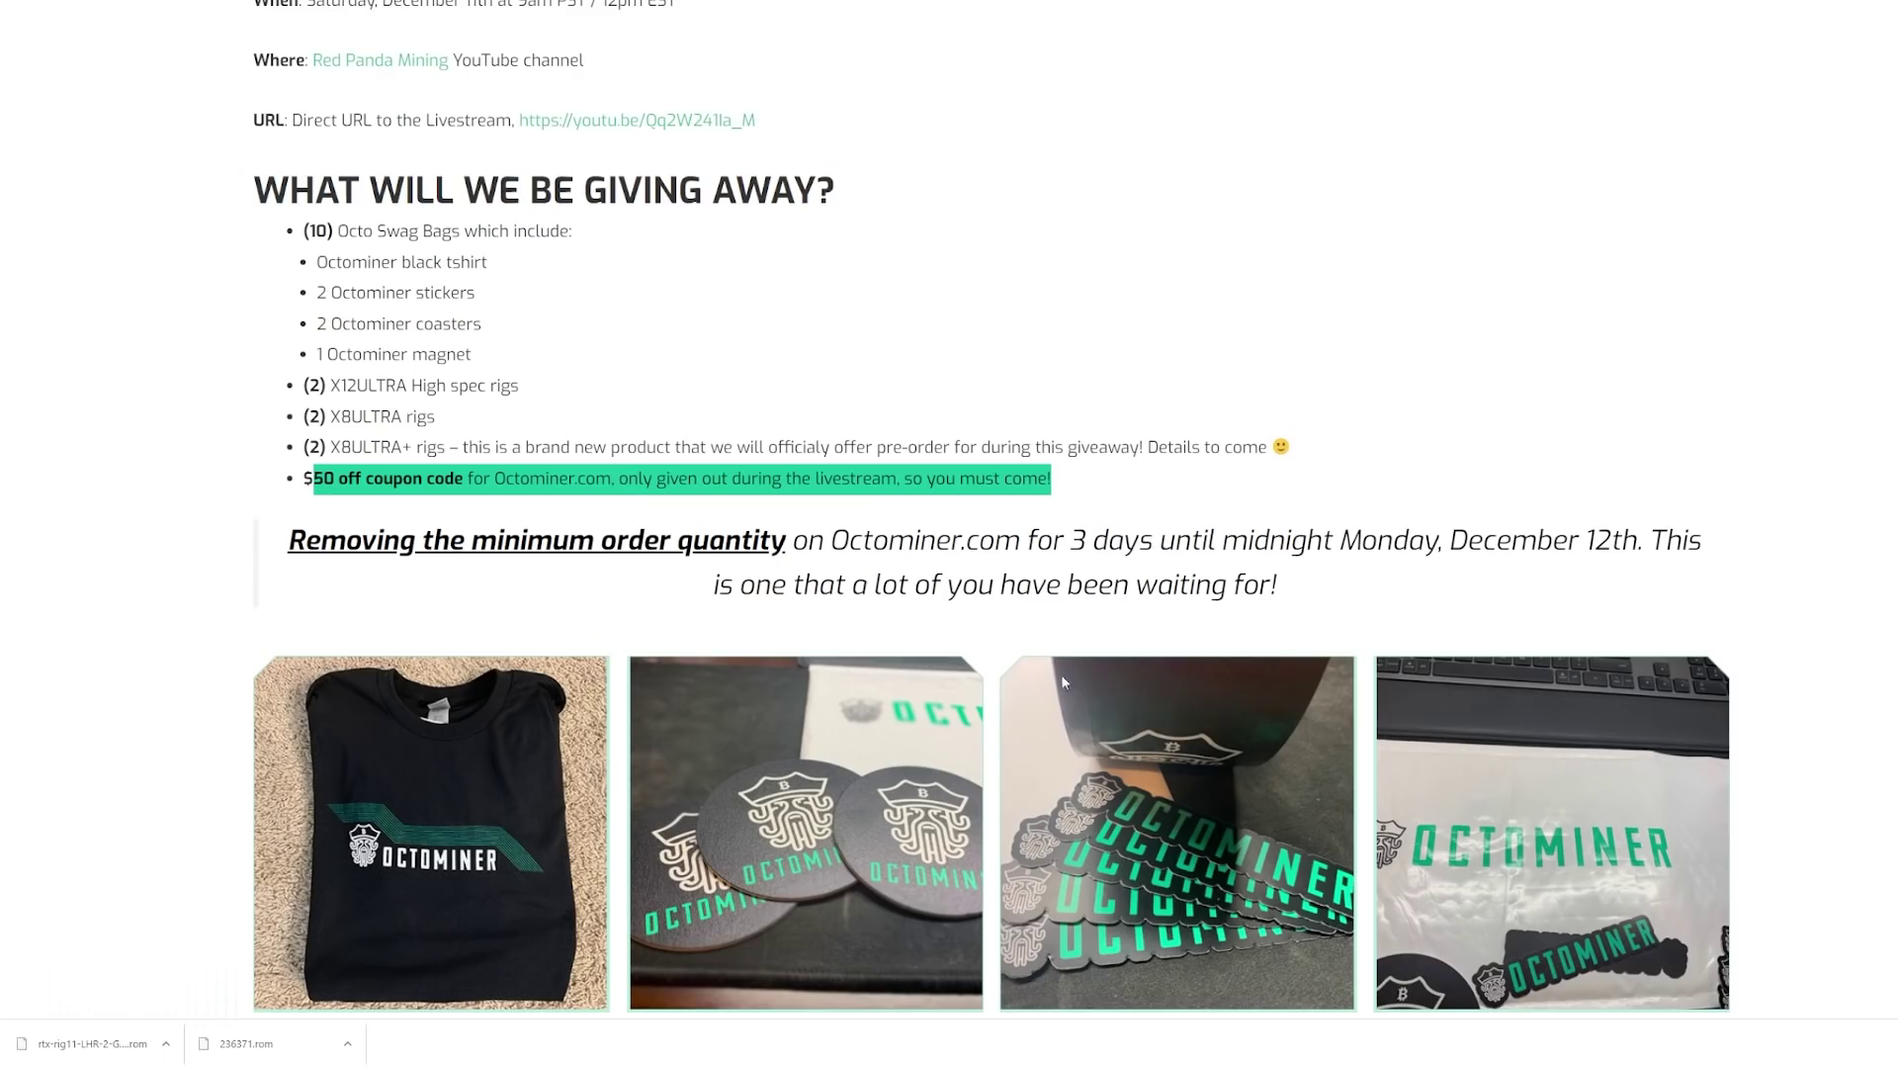
pyautogui.click(927, 565)
pyautogui.scroll(-7, 910, 524)
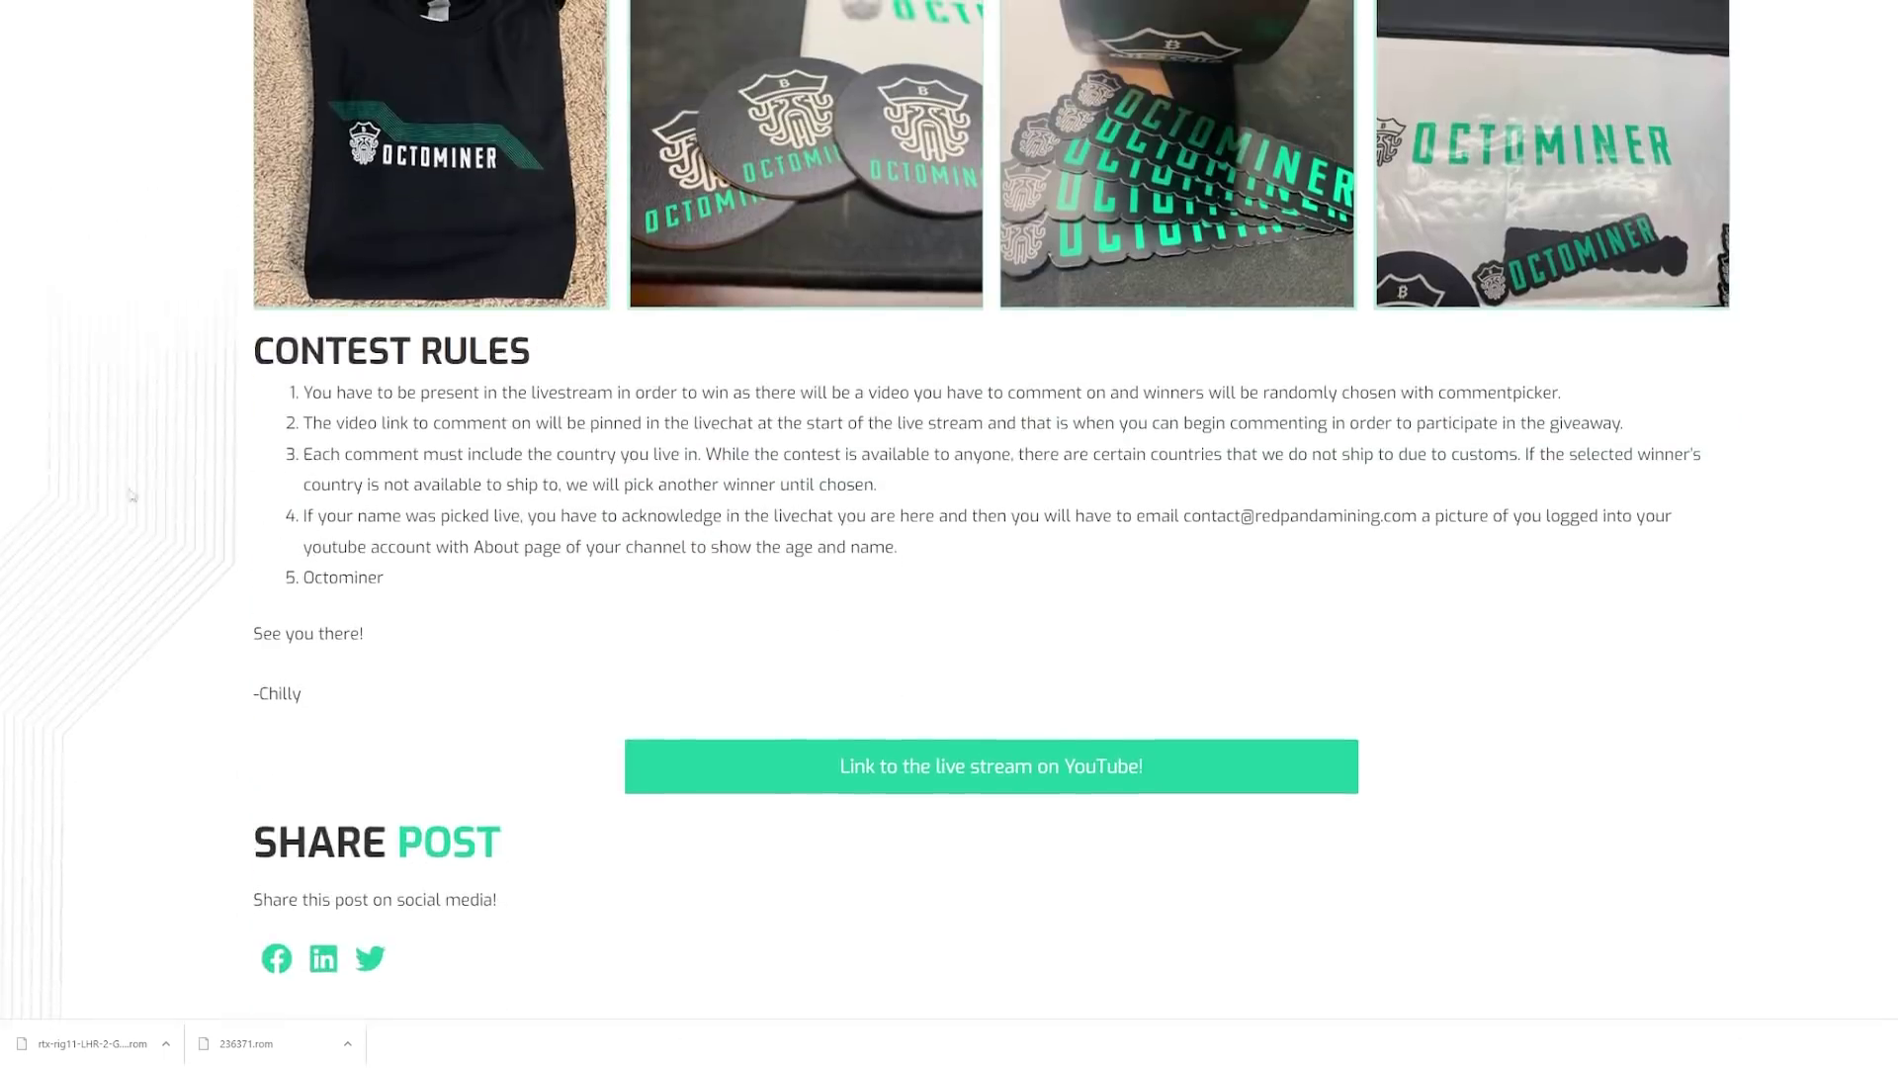
pyautogui.moveTo(255, 341); pyautogui.dragTo(953, 597)
pyautogui.click(953, 597)
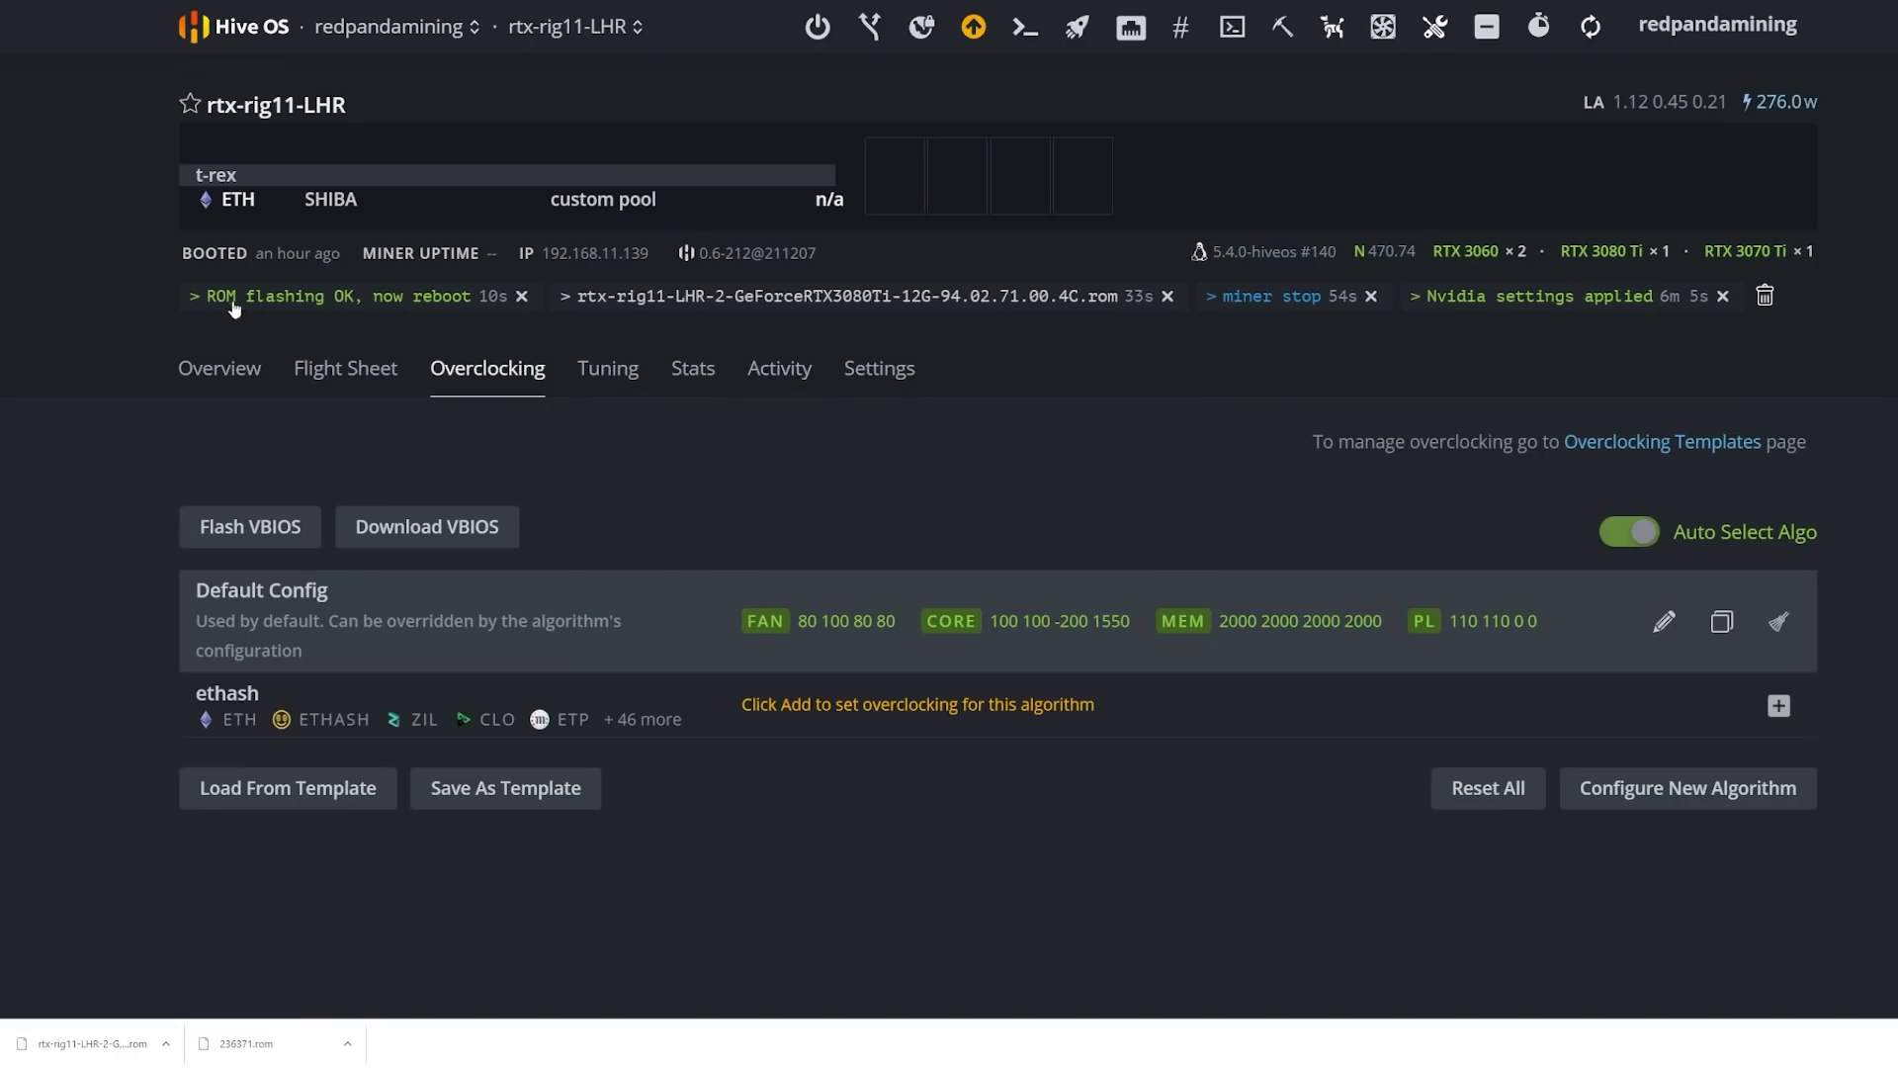
# - Reboot rtx-rig11-LHR from the Overview power actions, then return to the hashrate-fix video
pyautogui.click(220, 368)
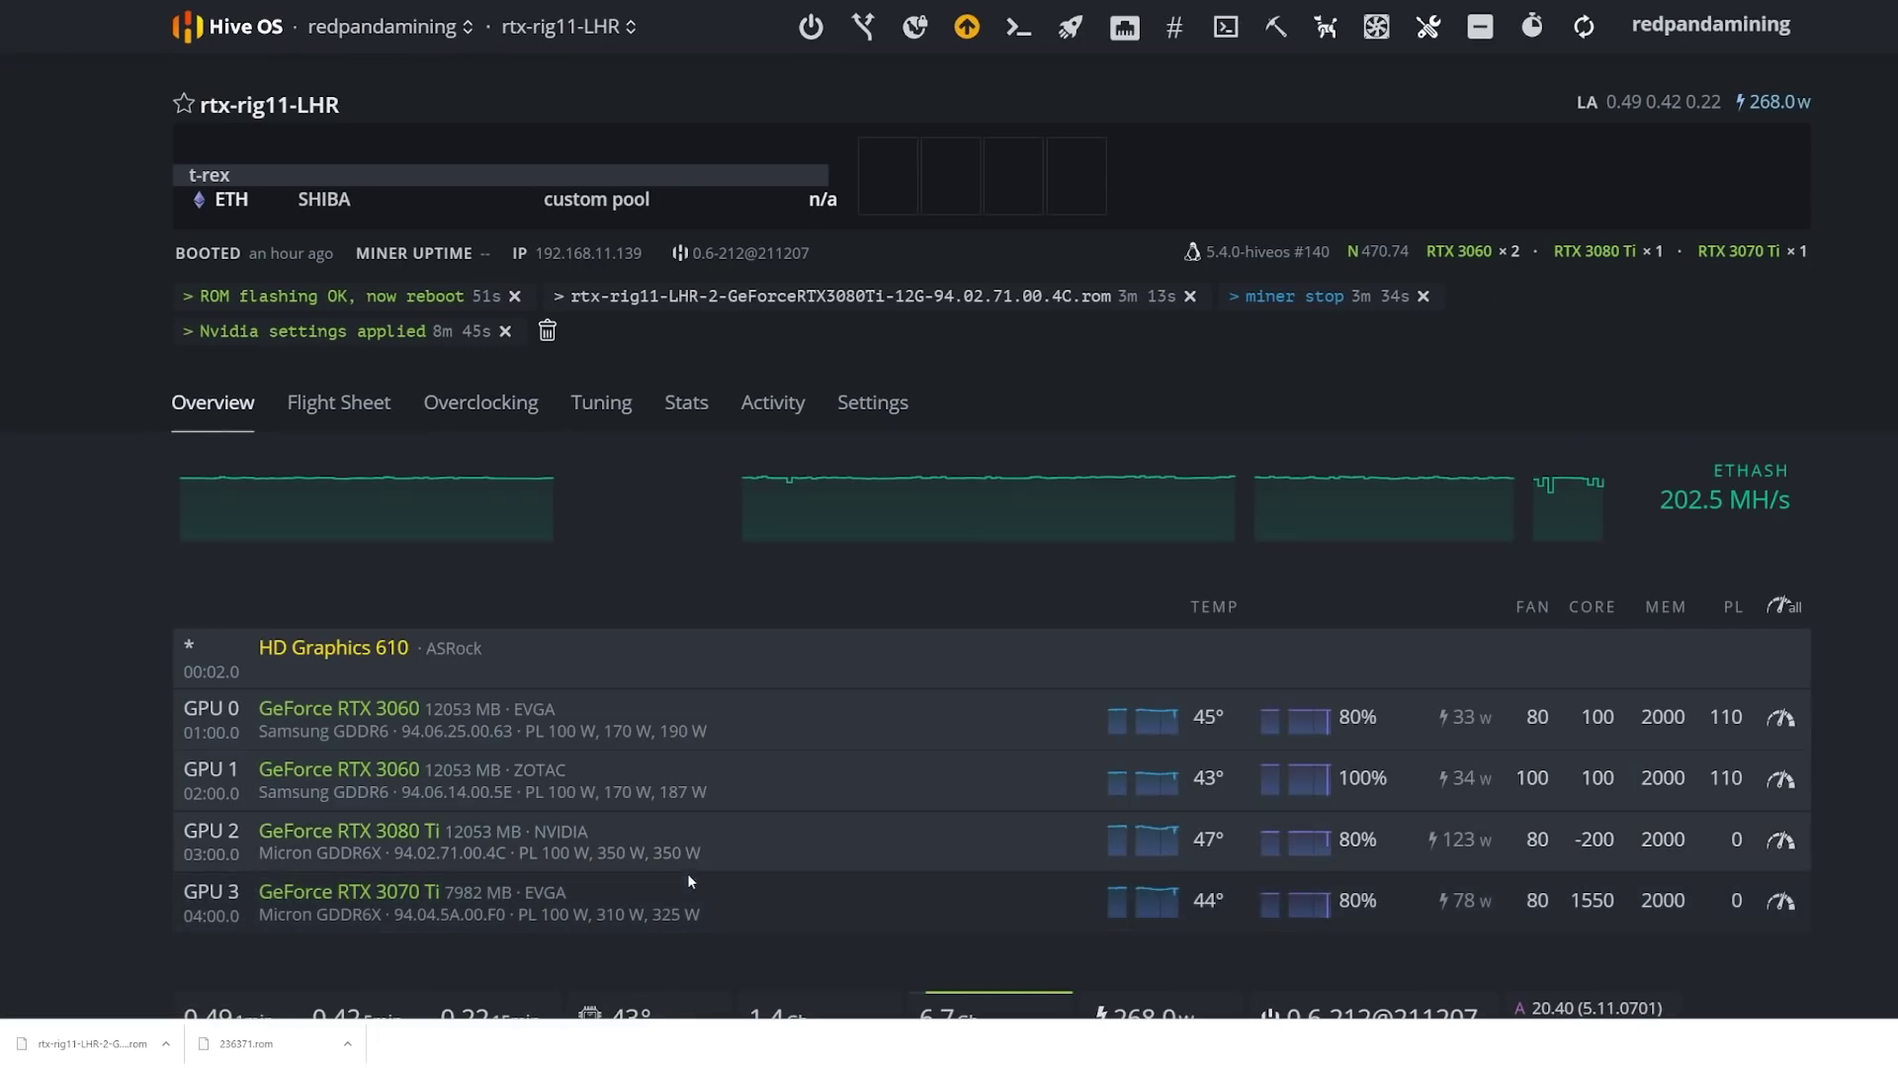
pyautogui.click(811, 27)
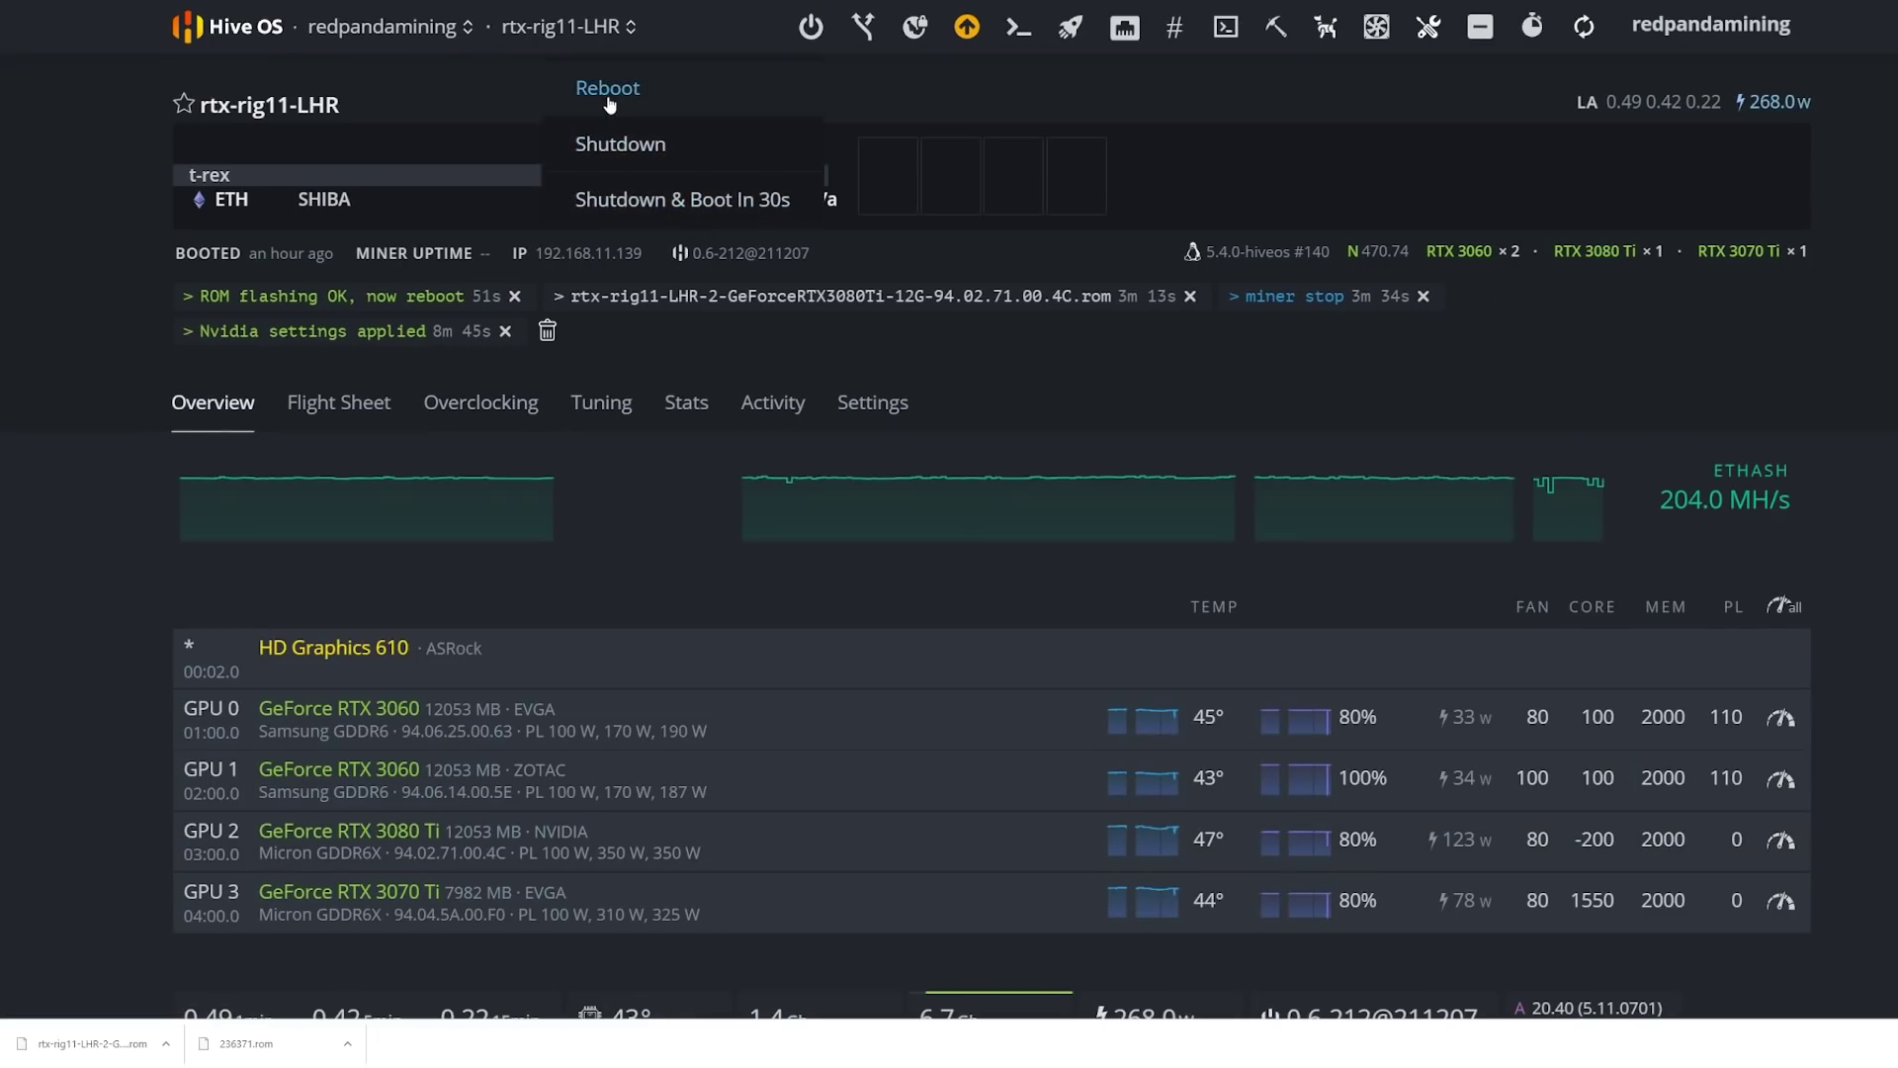
pyautogui.click(818, 38)
pyautogui.click(818, 36)
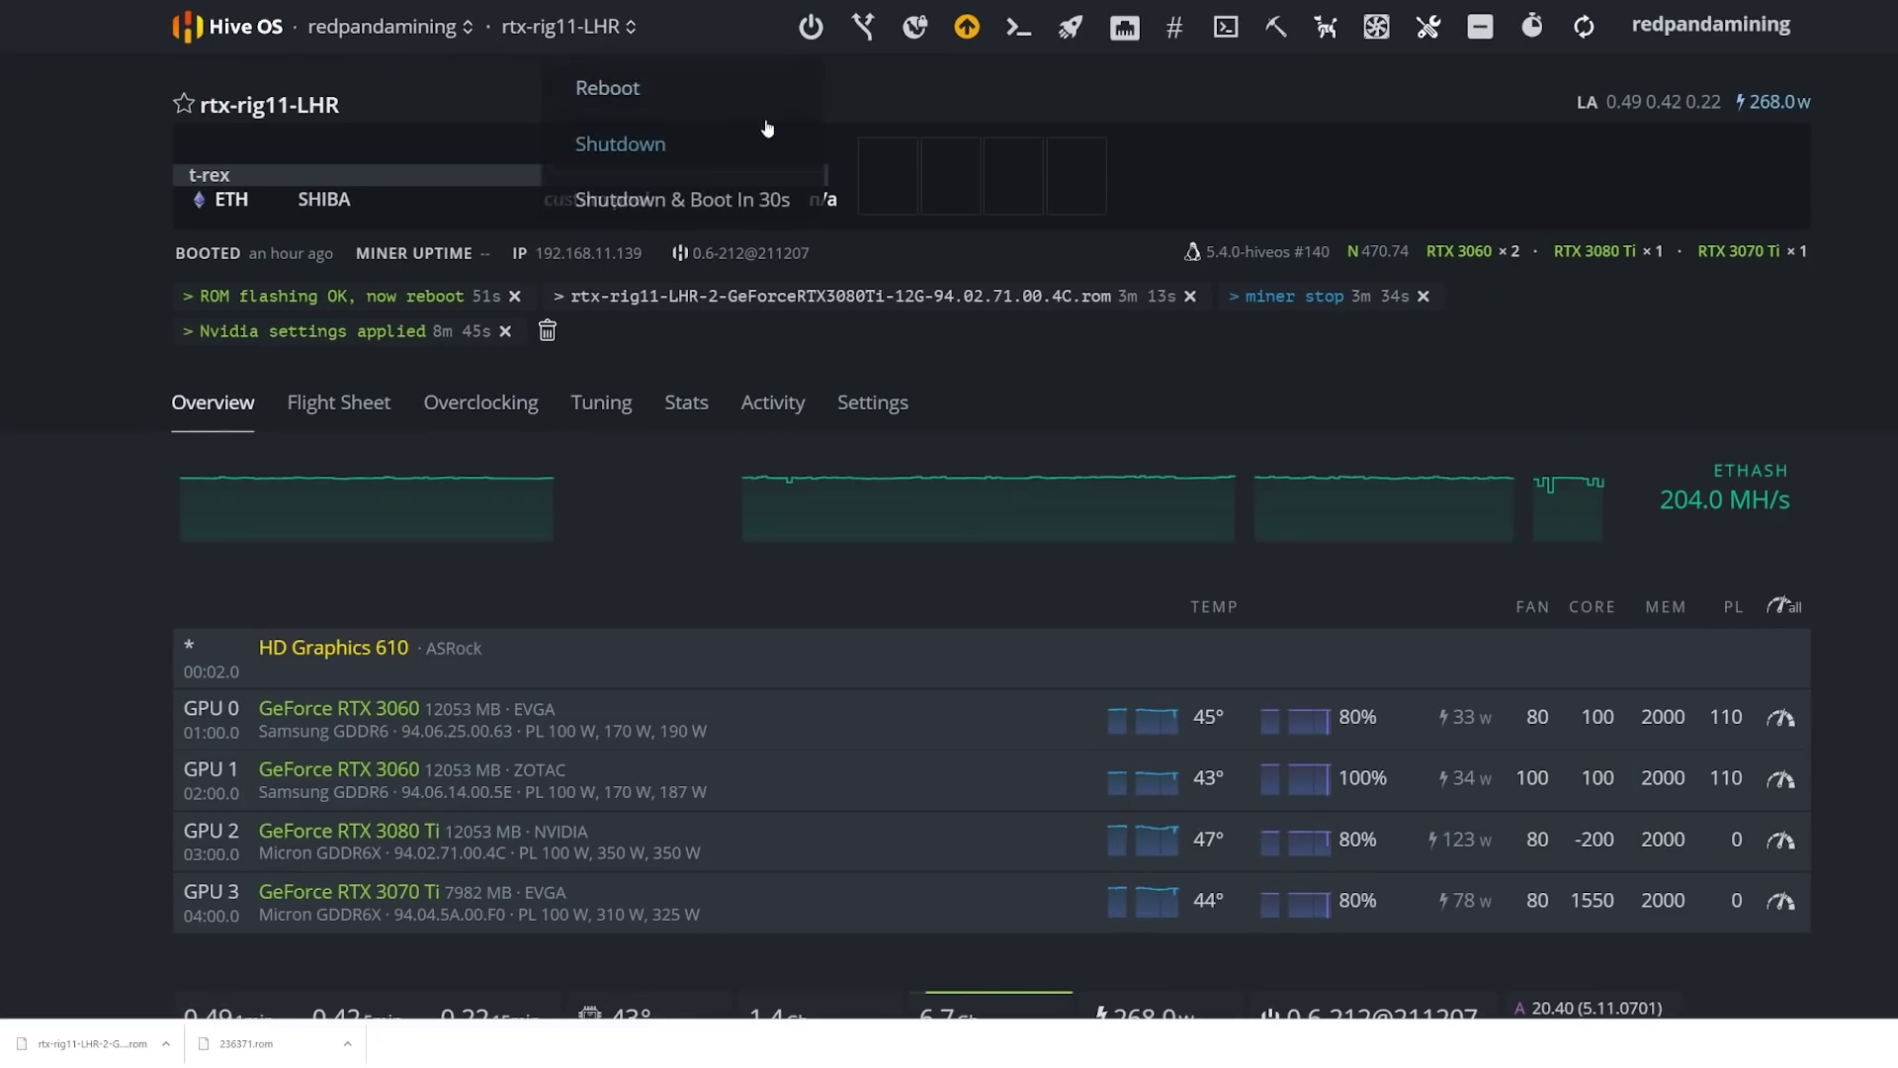
pyautogui.click(662, 95)
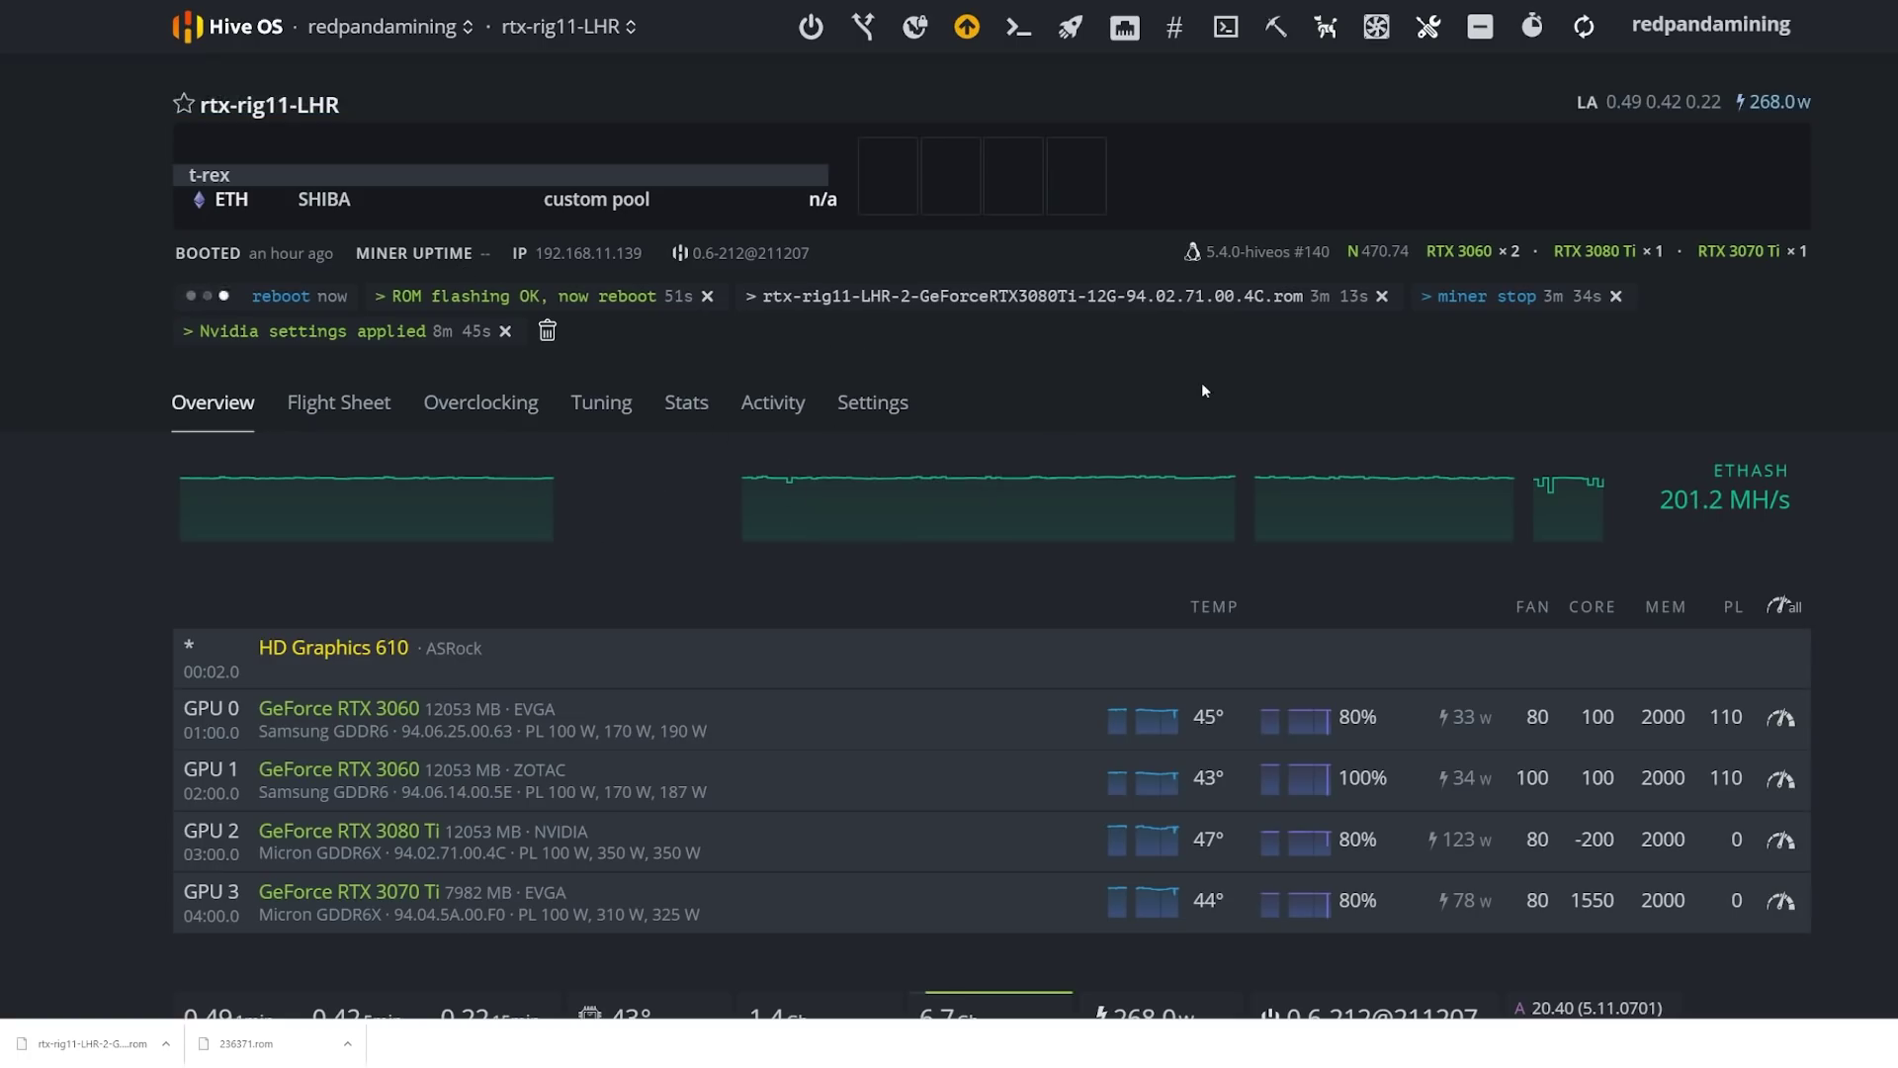
pyautogui.scroll(-1, 1170, 668)
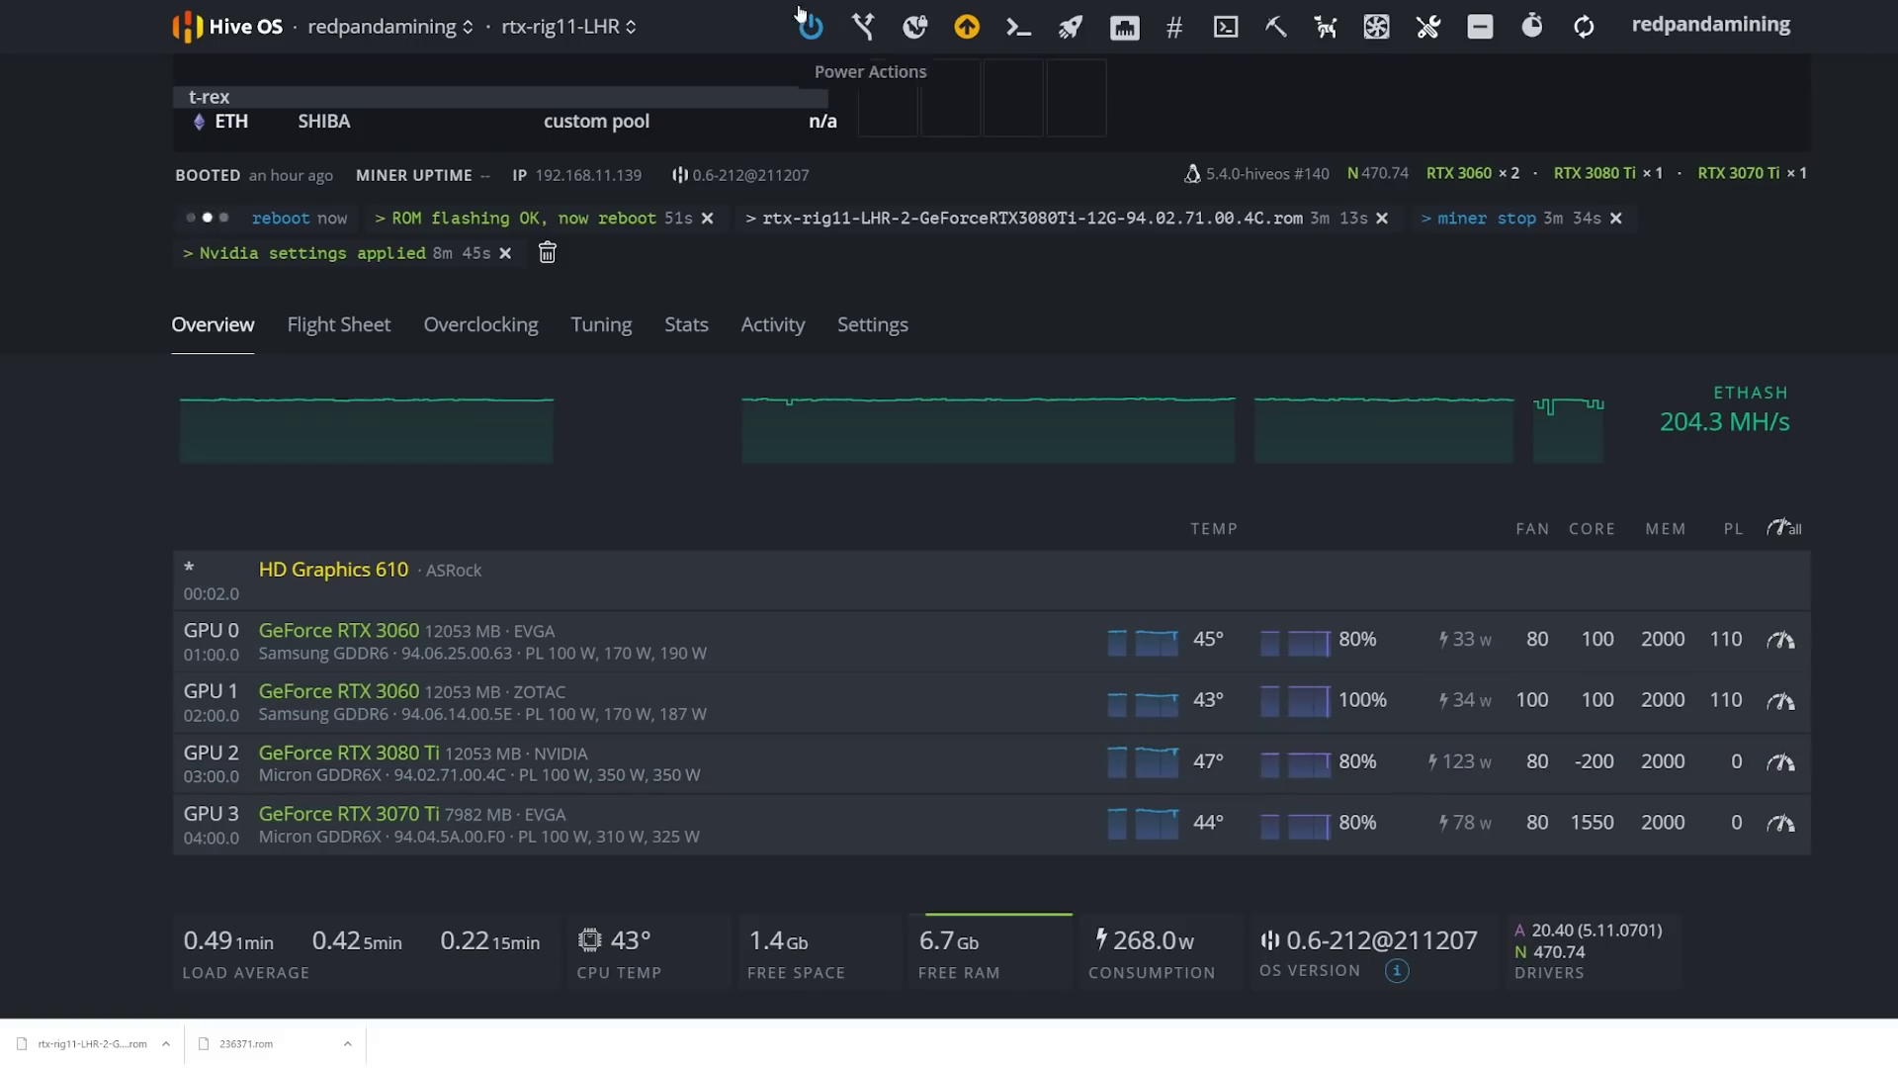
pyautogui.hotkey('ctrl', 'Tab')
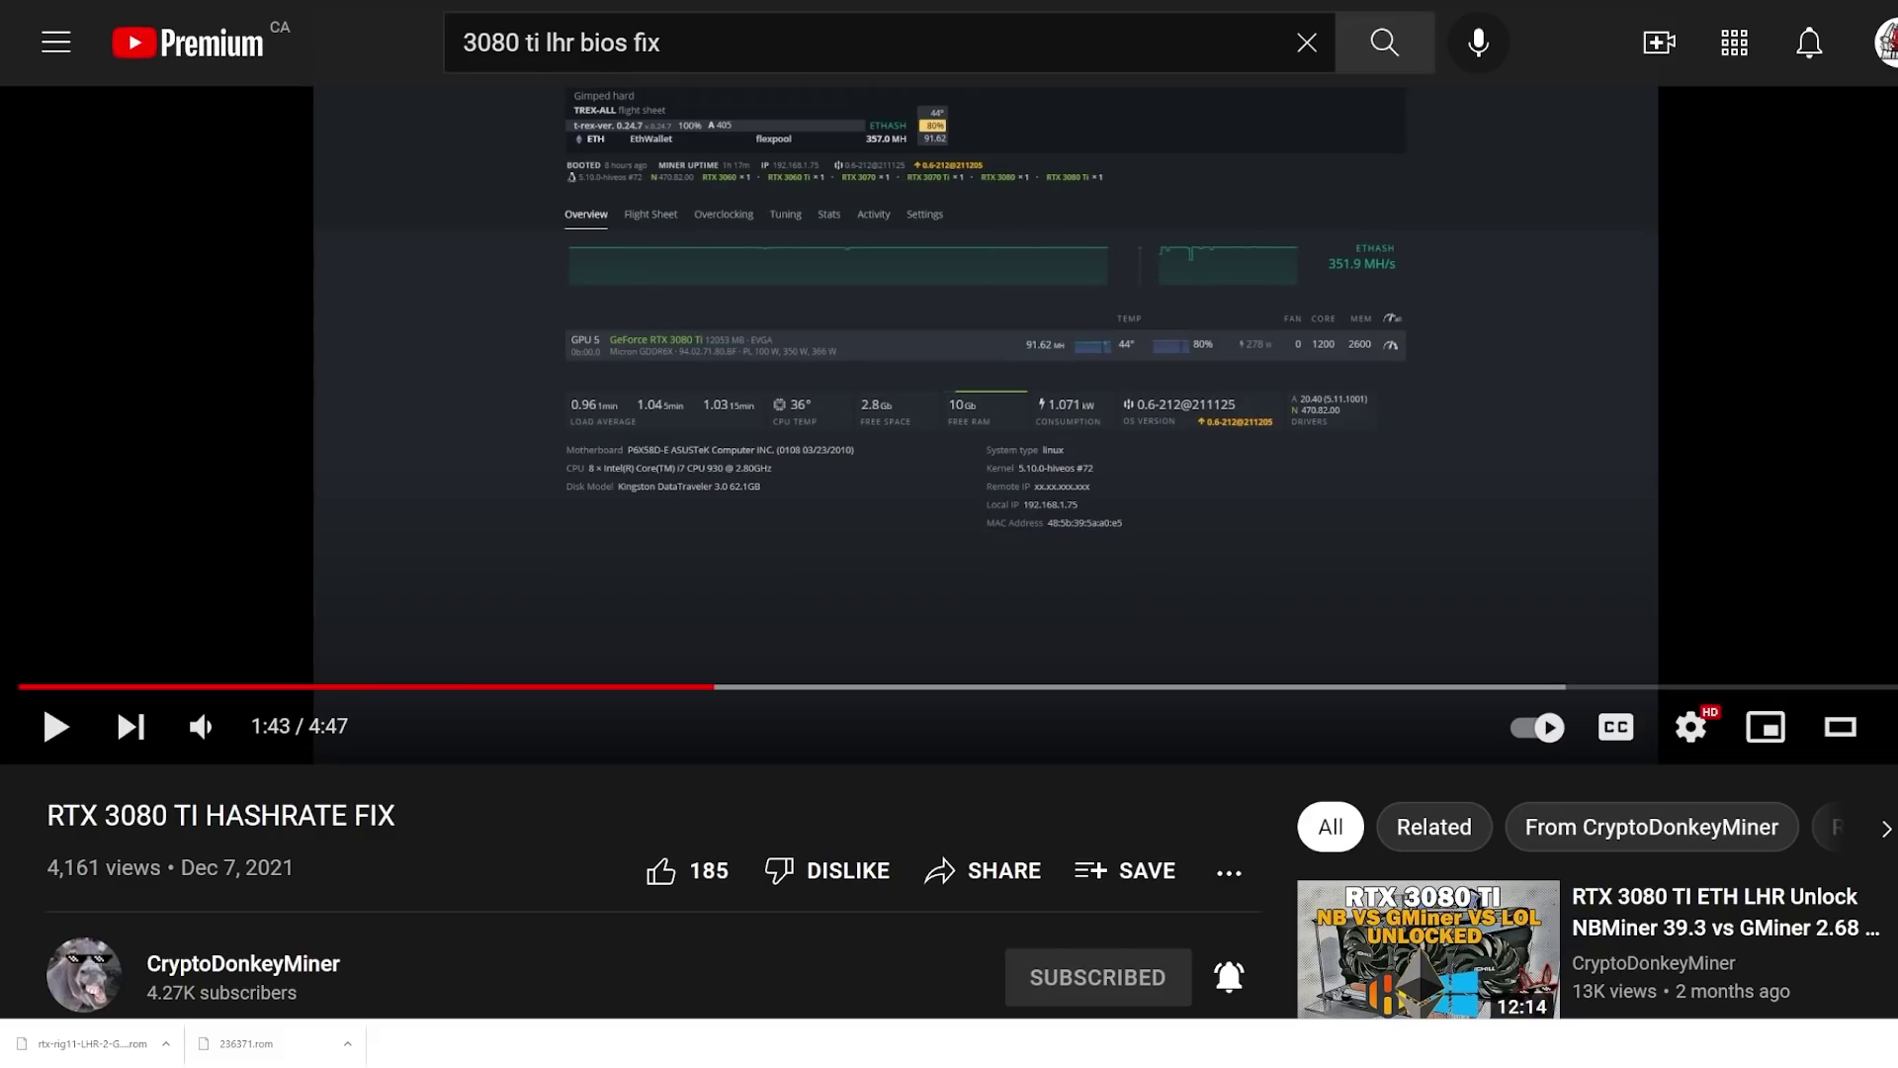
# - Alternate between the reference video and the rig overview until the rebooted 3080 Ti shows as EVGA
pyautogui.hotkey('ctrl', 'shift', 'Tab')
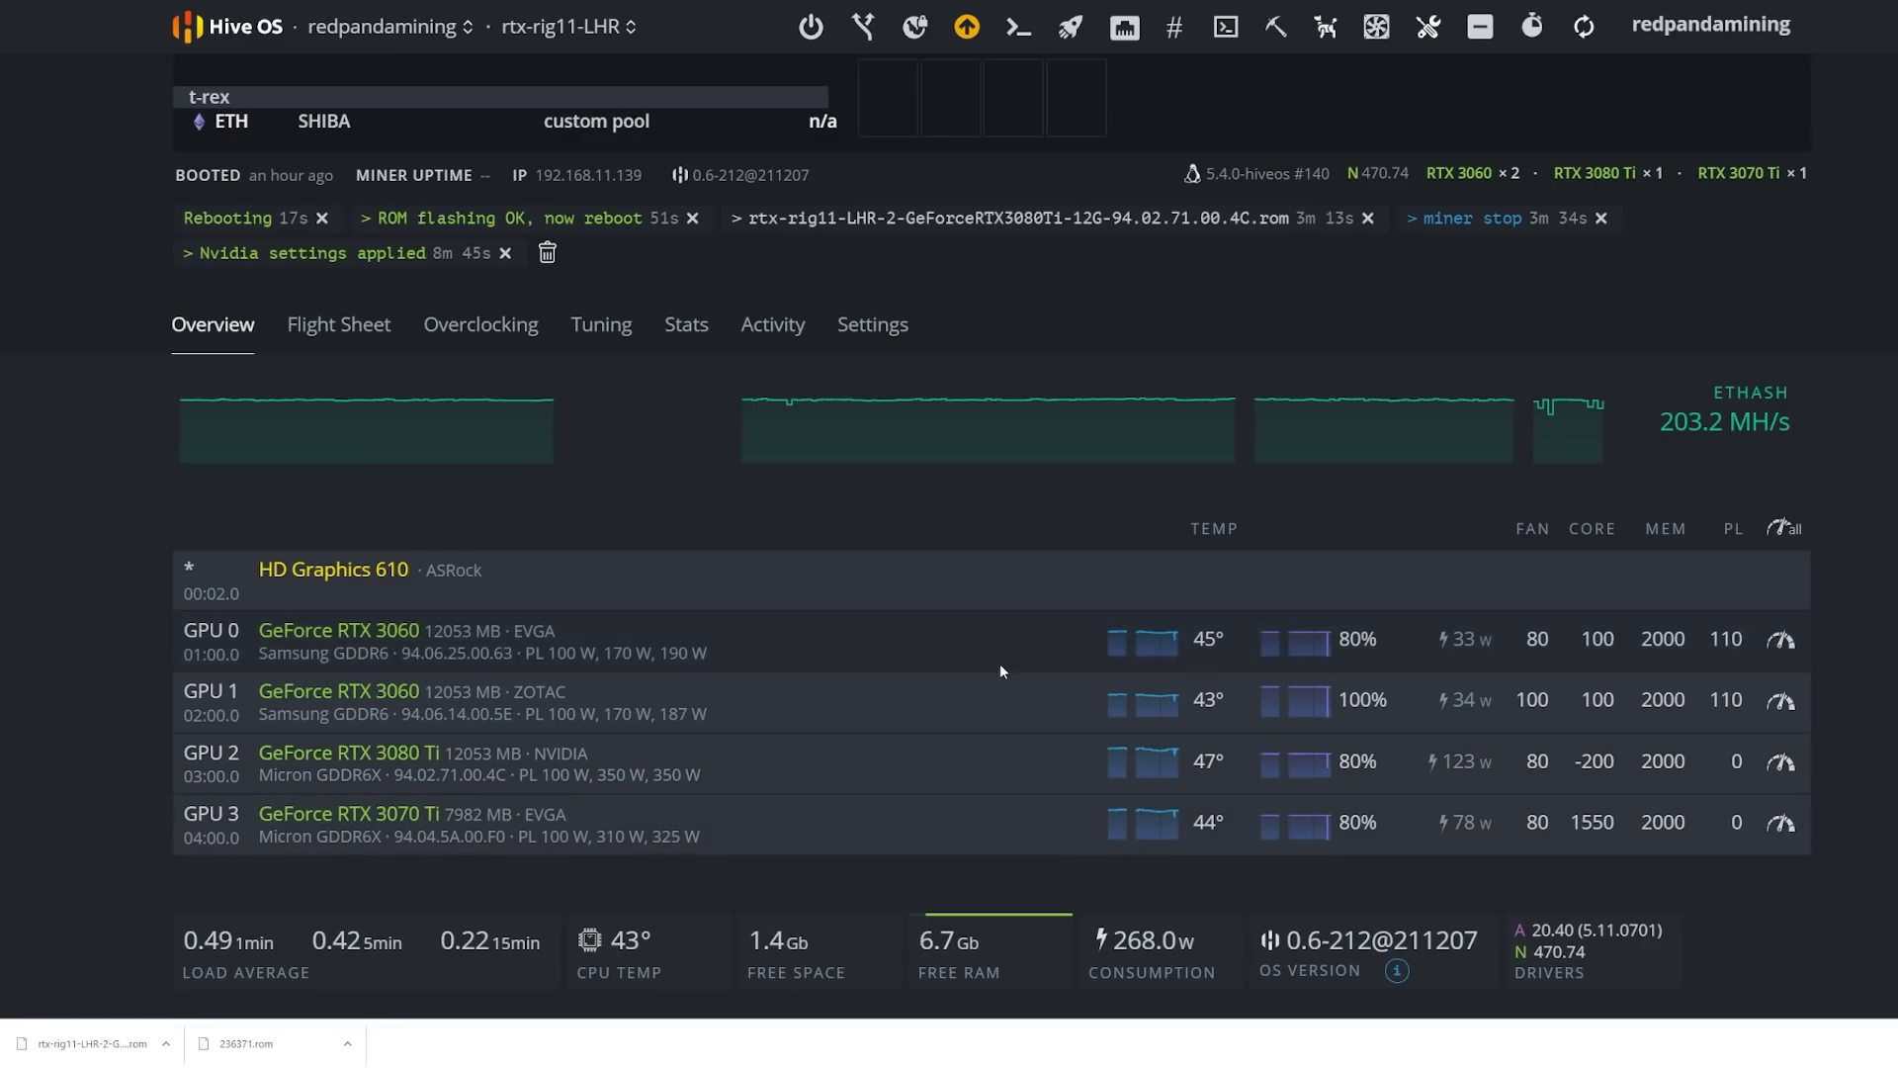
pyautogui.hotkey('ctrl', 'Tab')
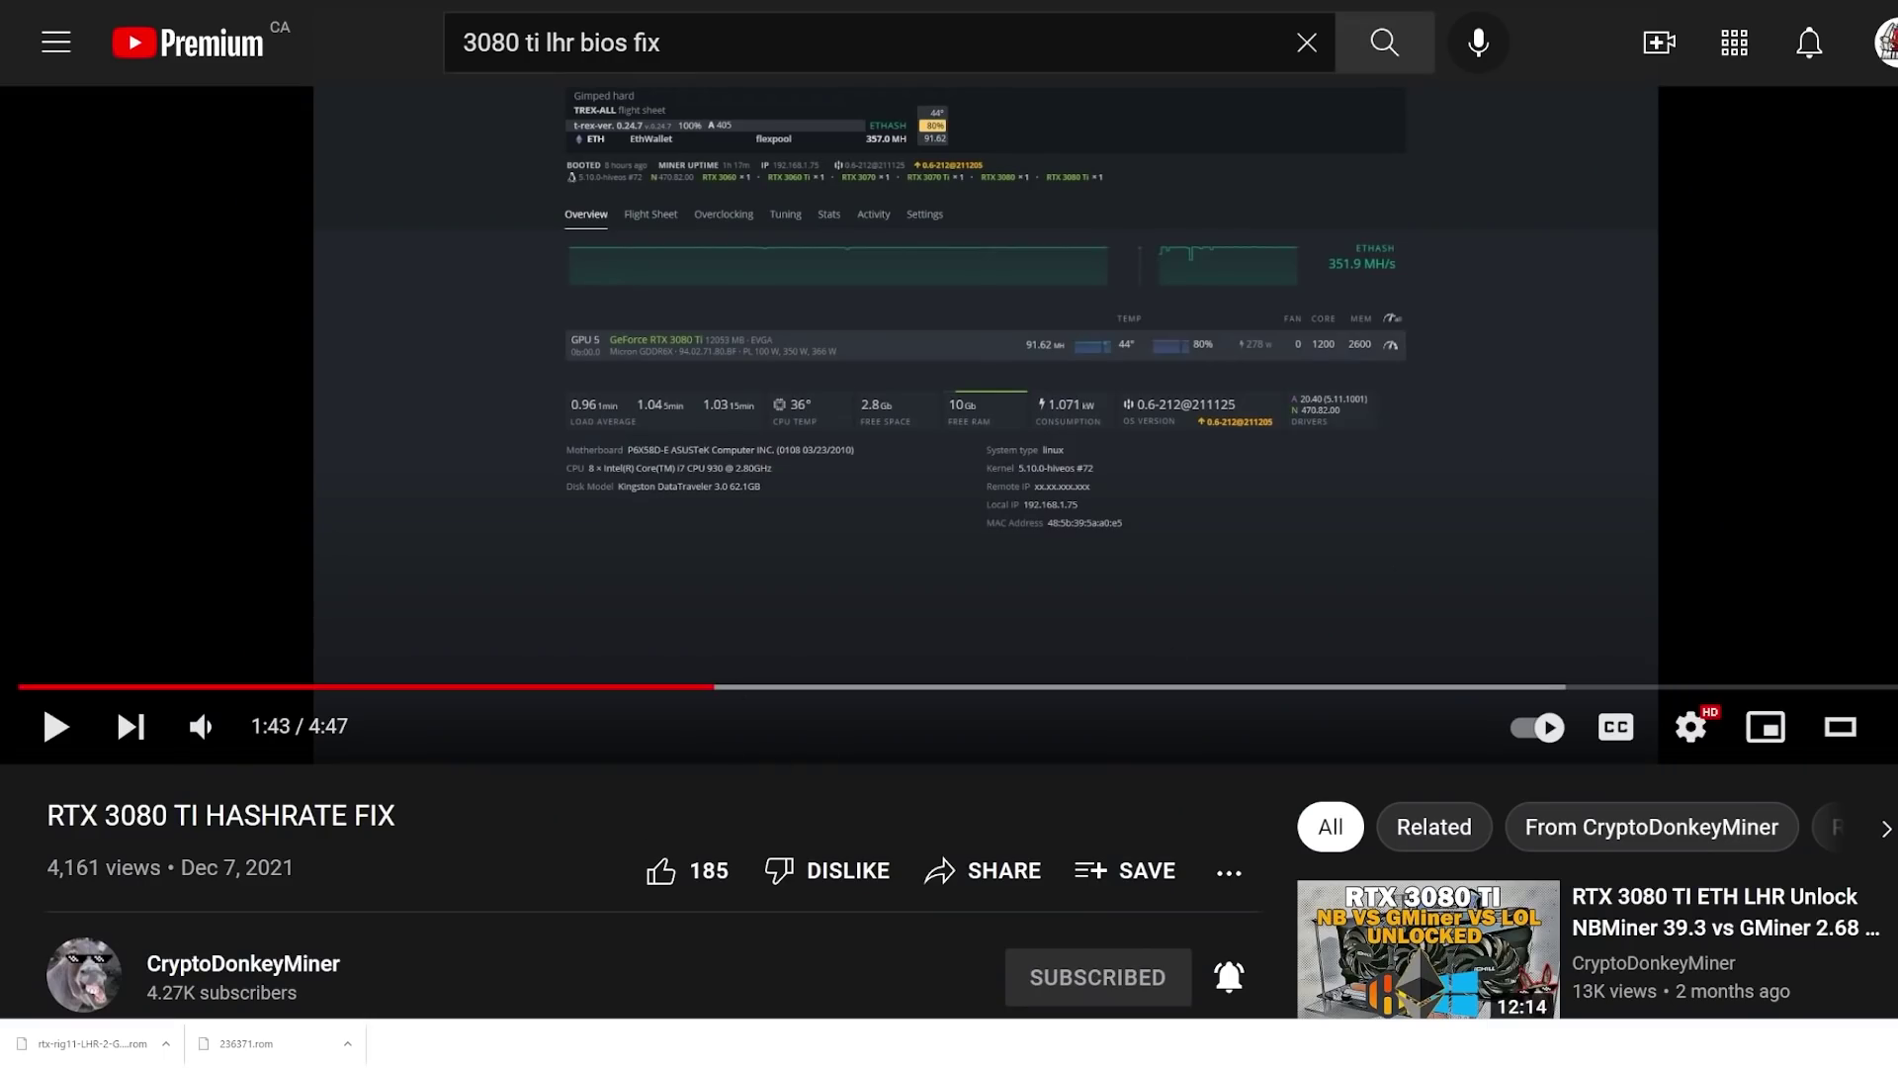
pyautogui.hotkey('ctrl', 'Tab')
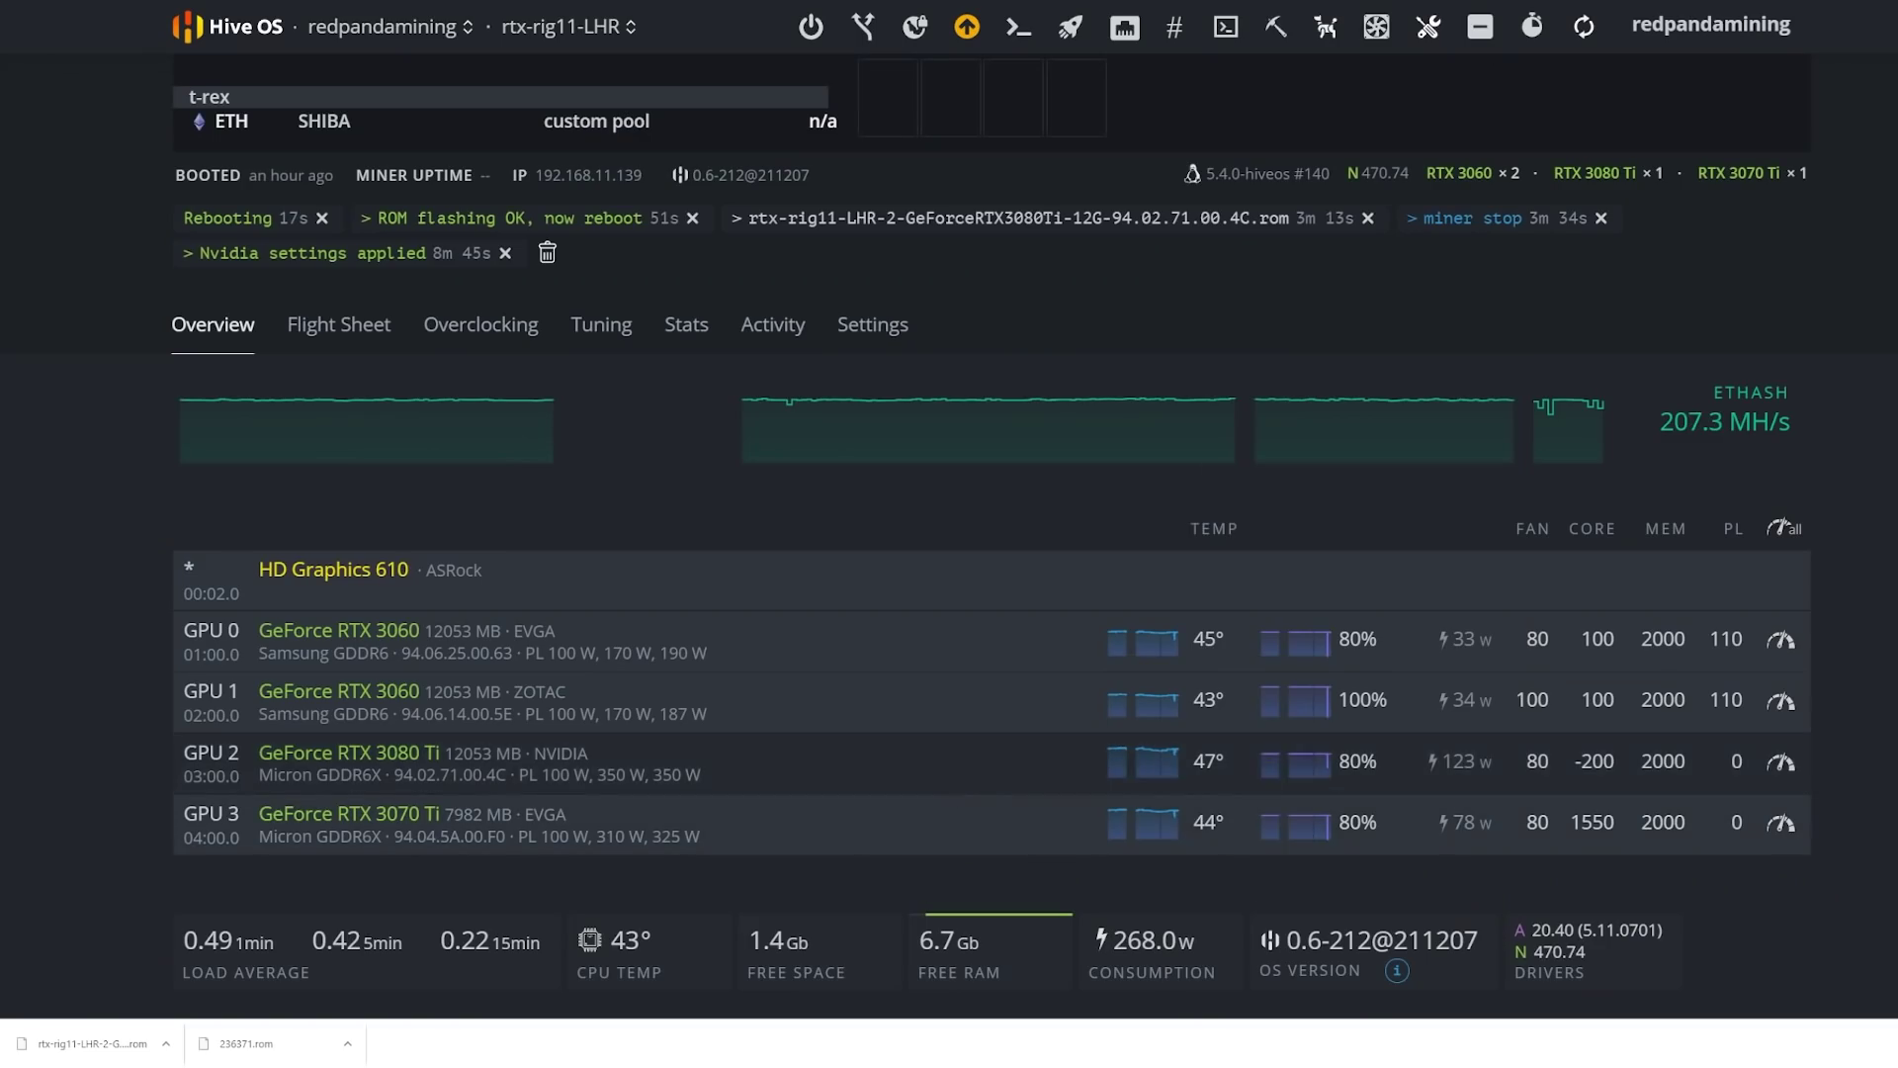
pyautogui.hotkey('ctrl', 'Tab')
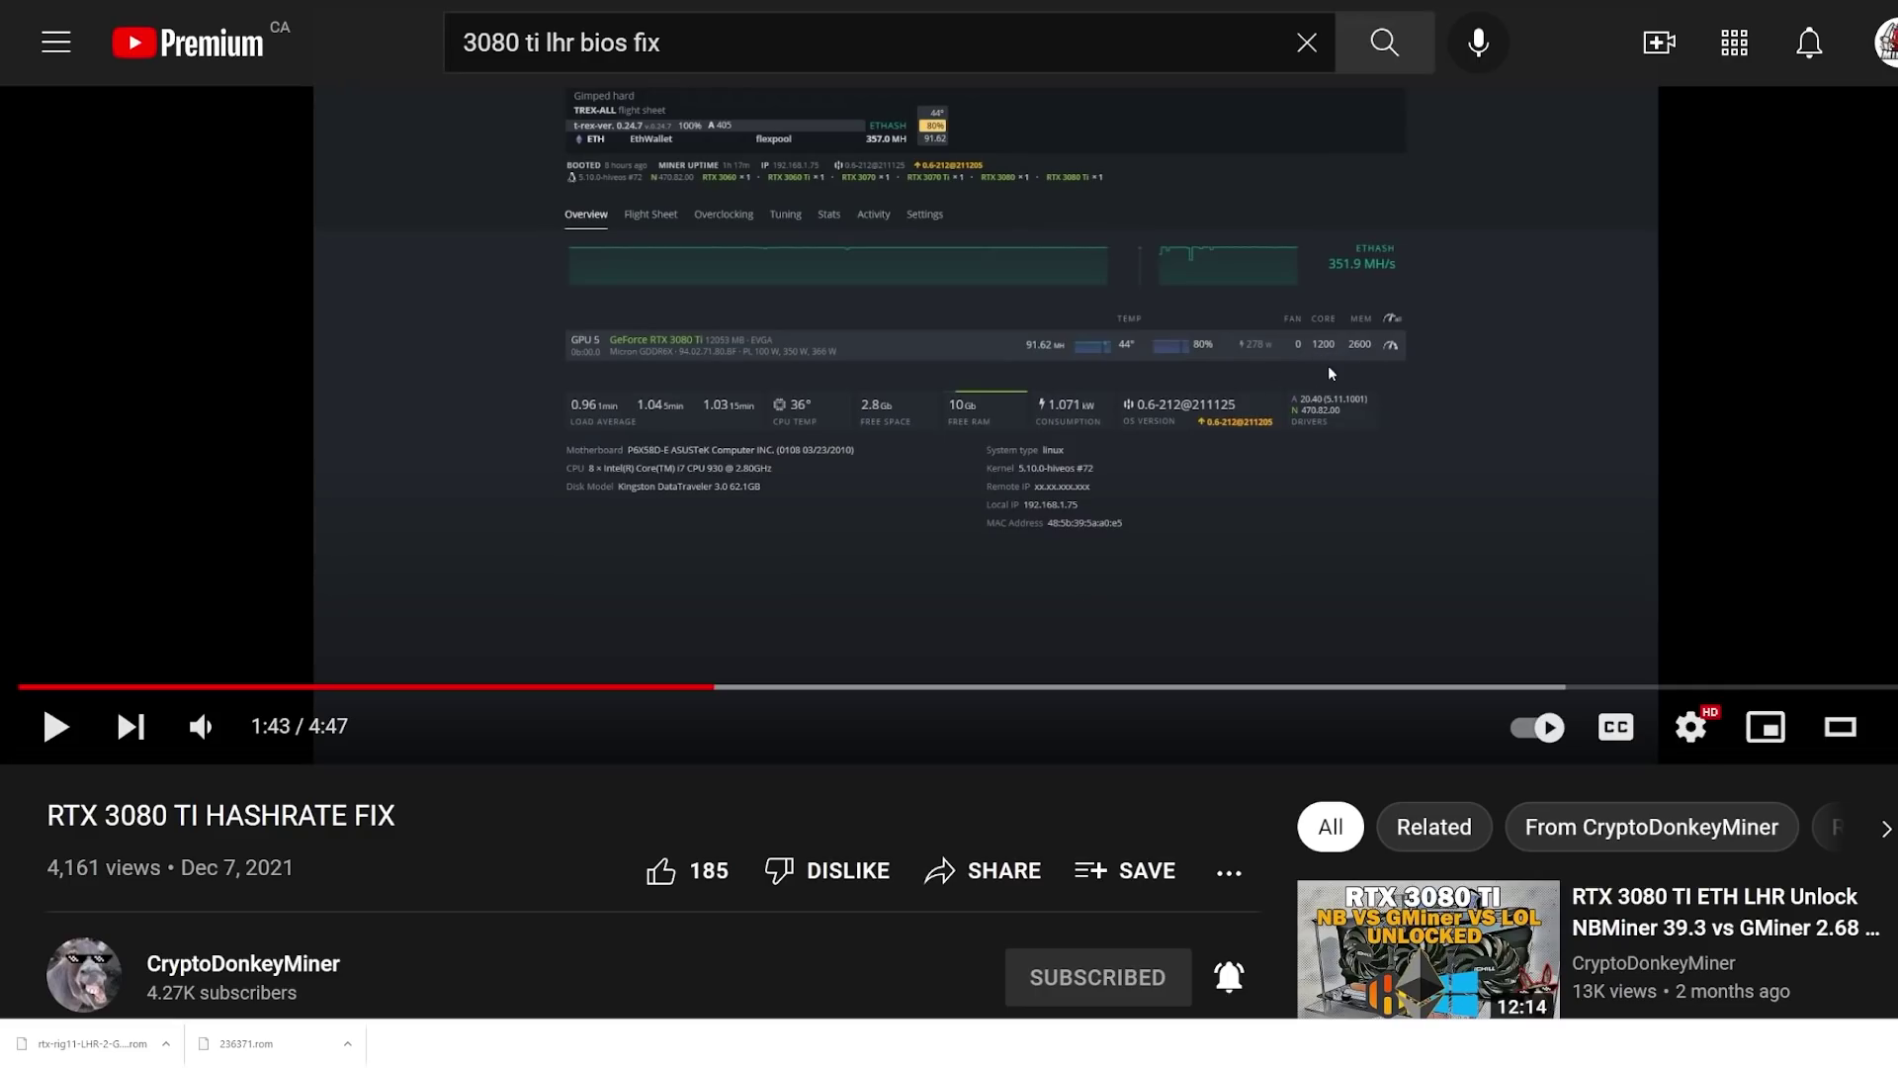
pyautogui.hotkey('ctrl', 'Tab')
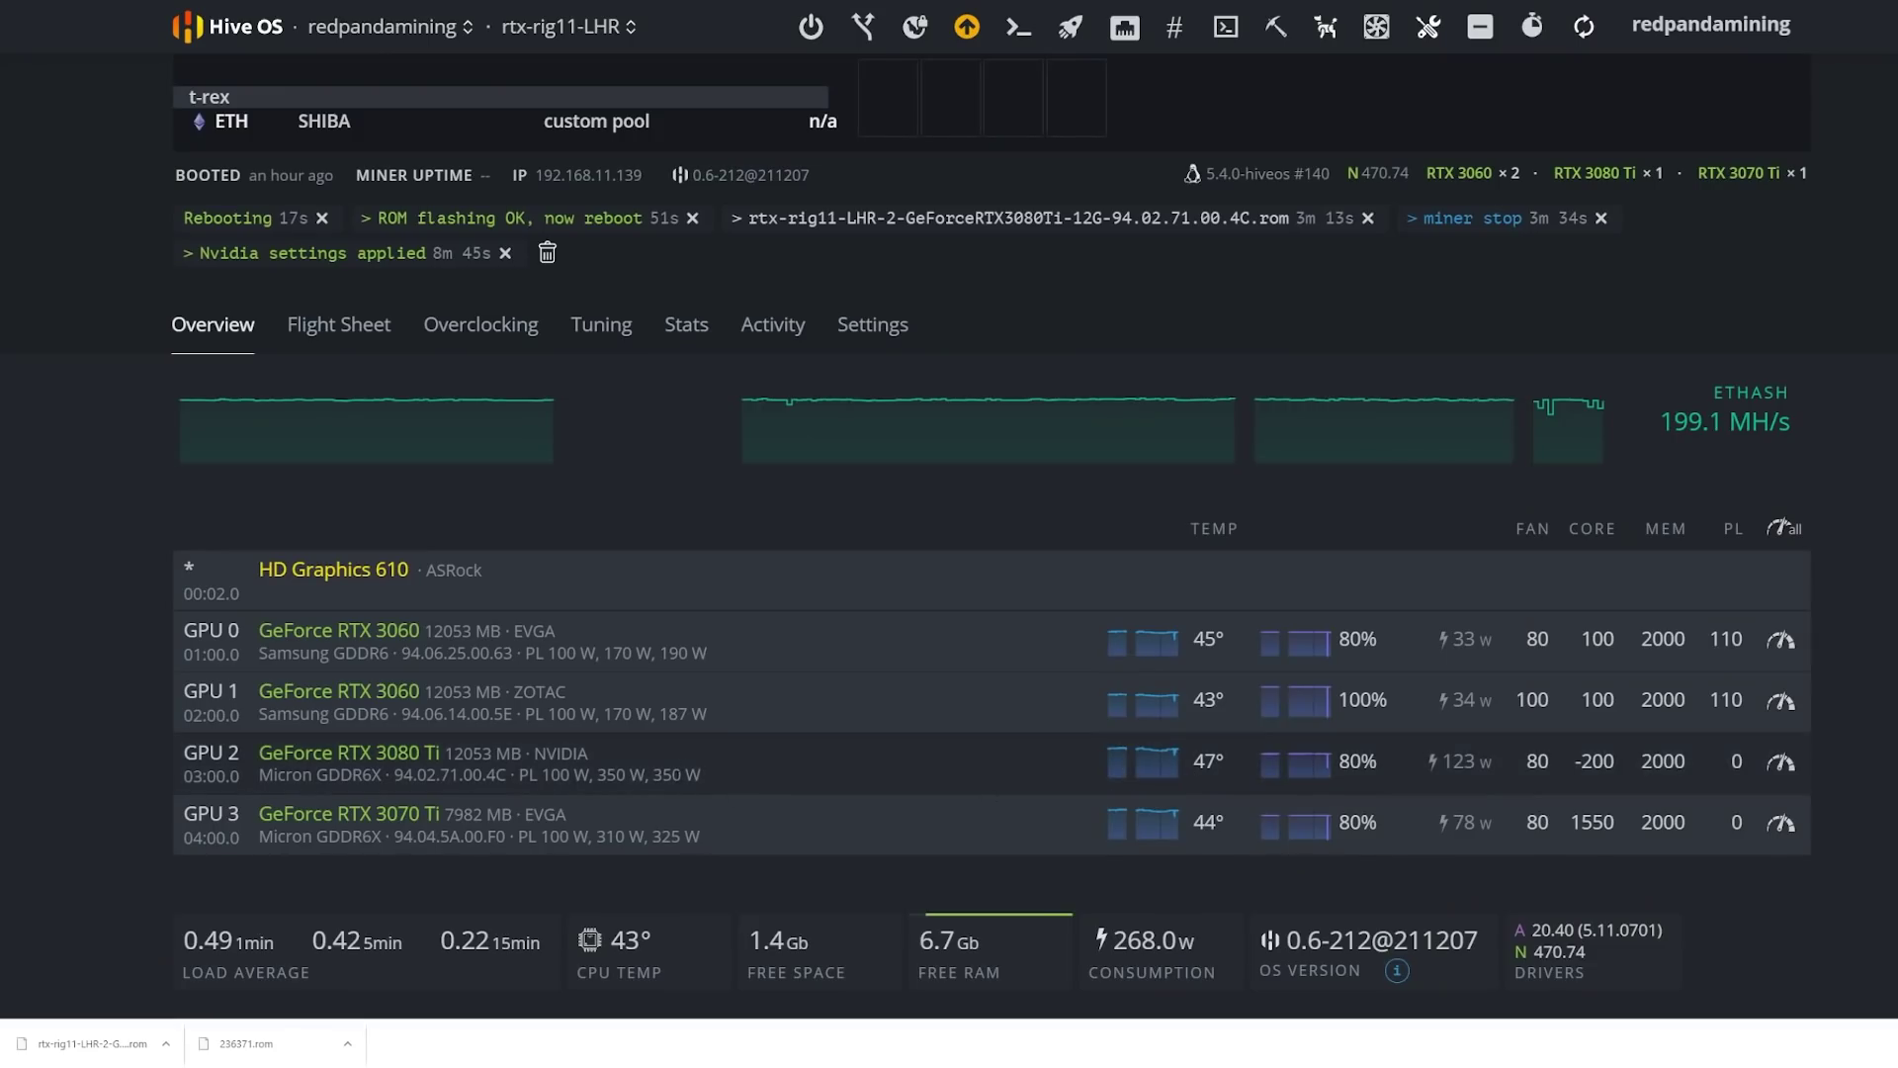
pyautogui.click(1583, 26)
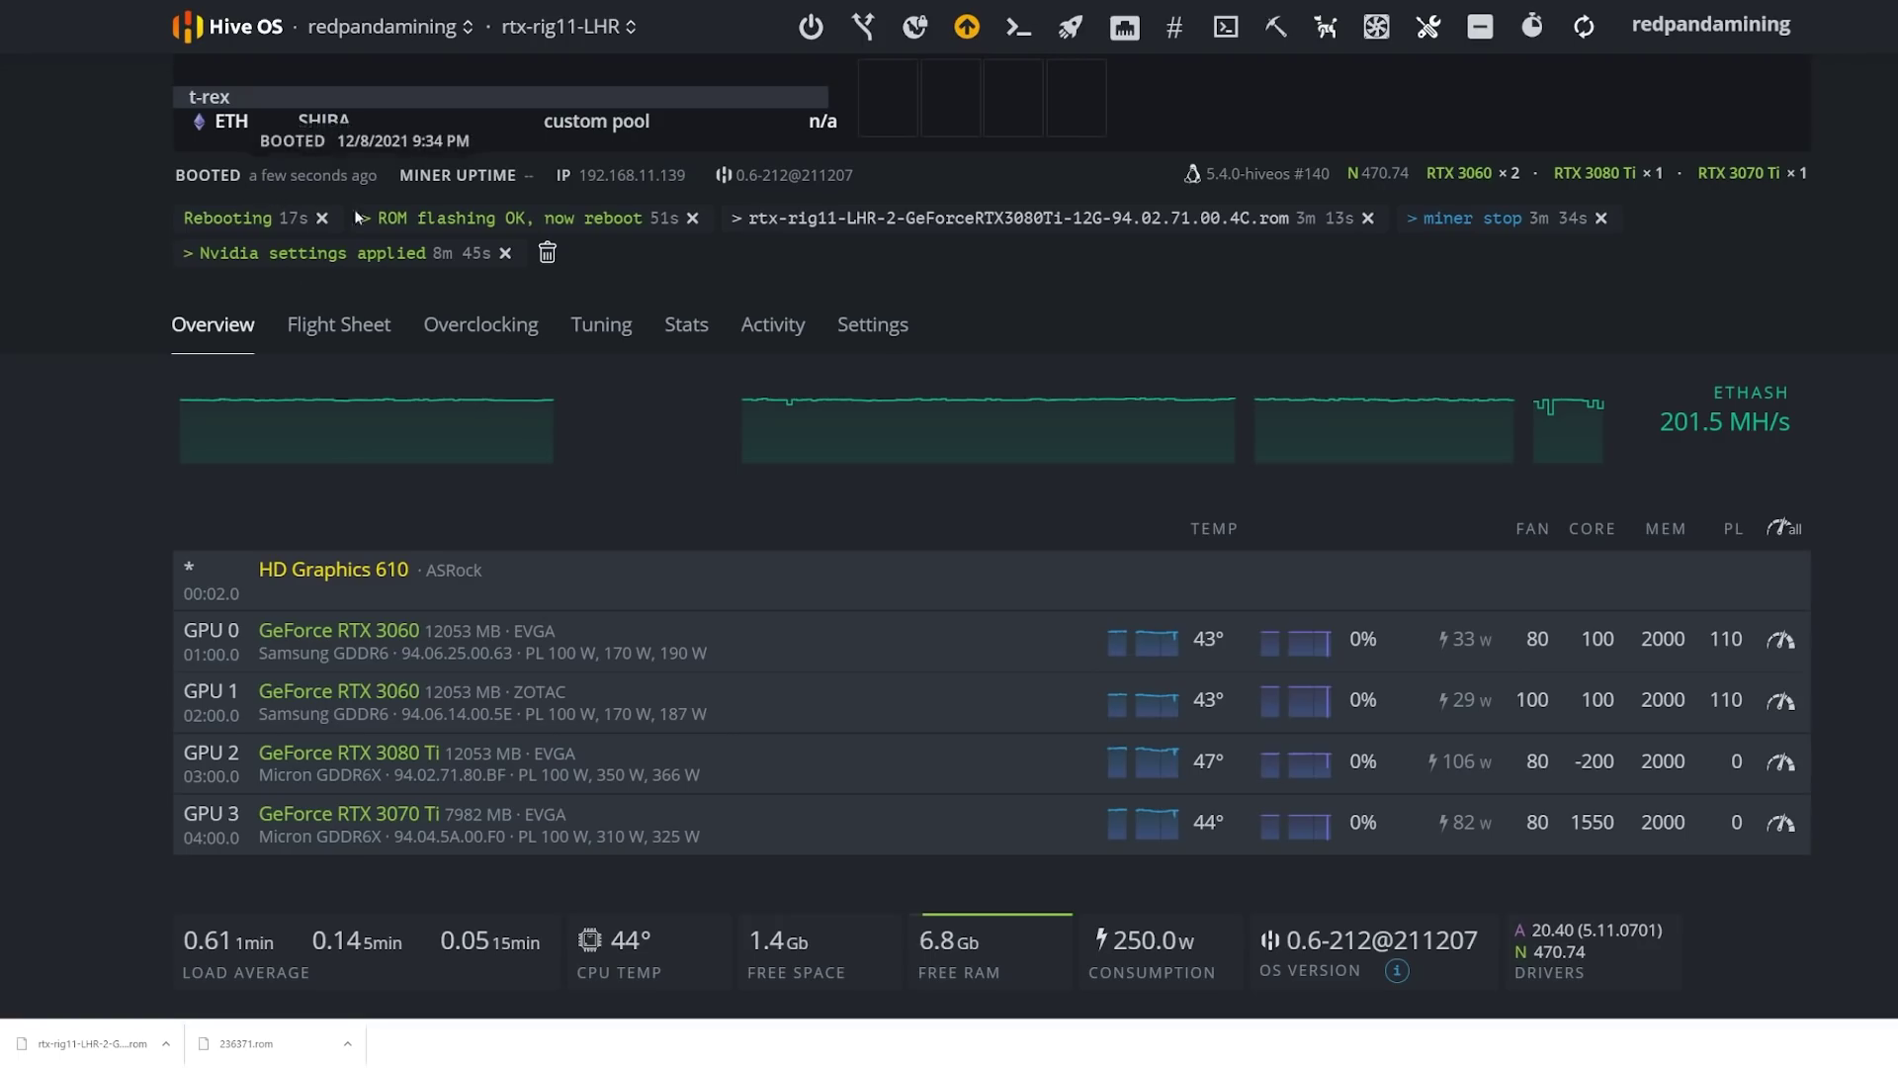
pyautogui.click(1590, 39)
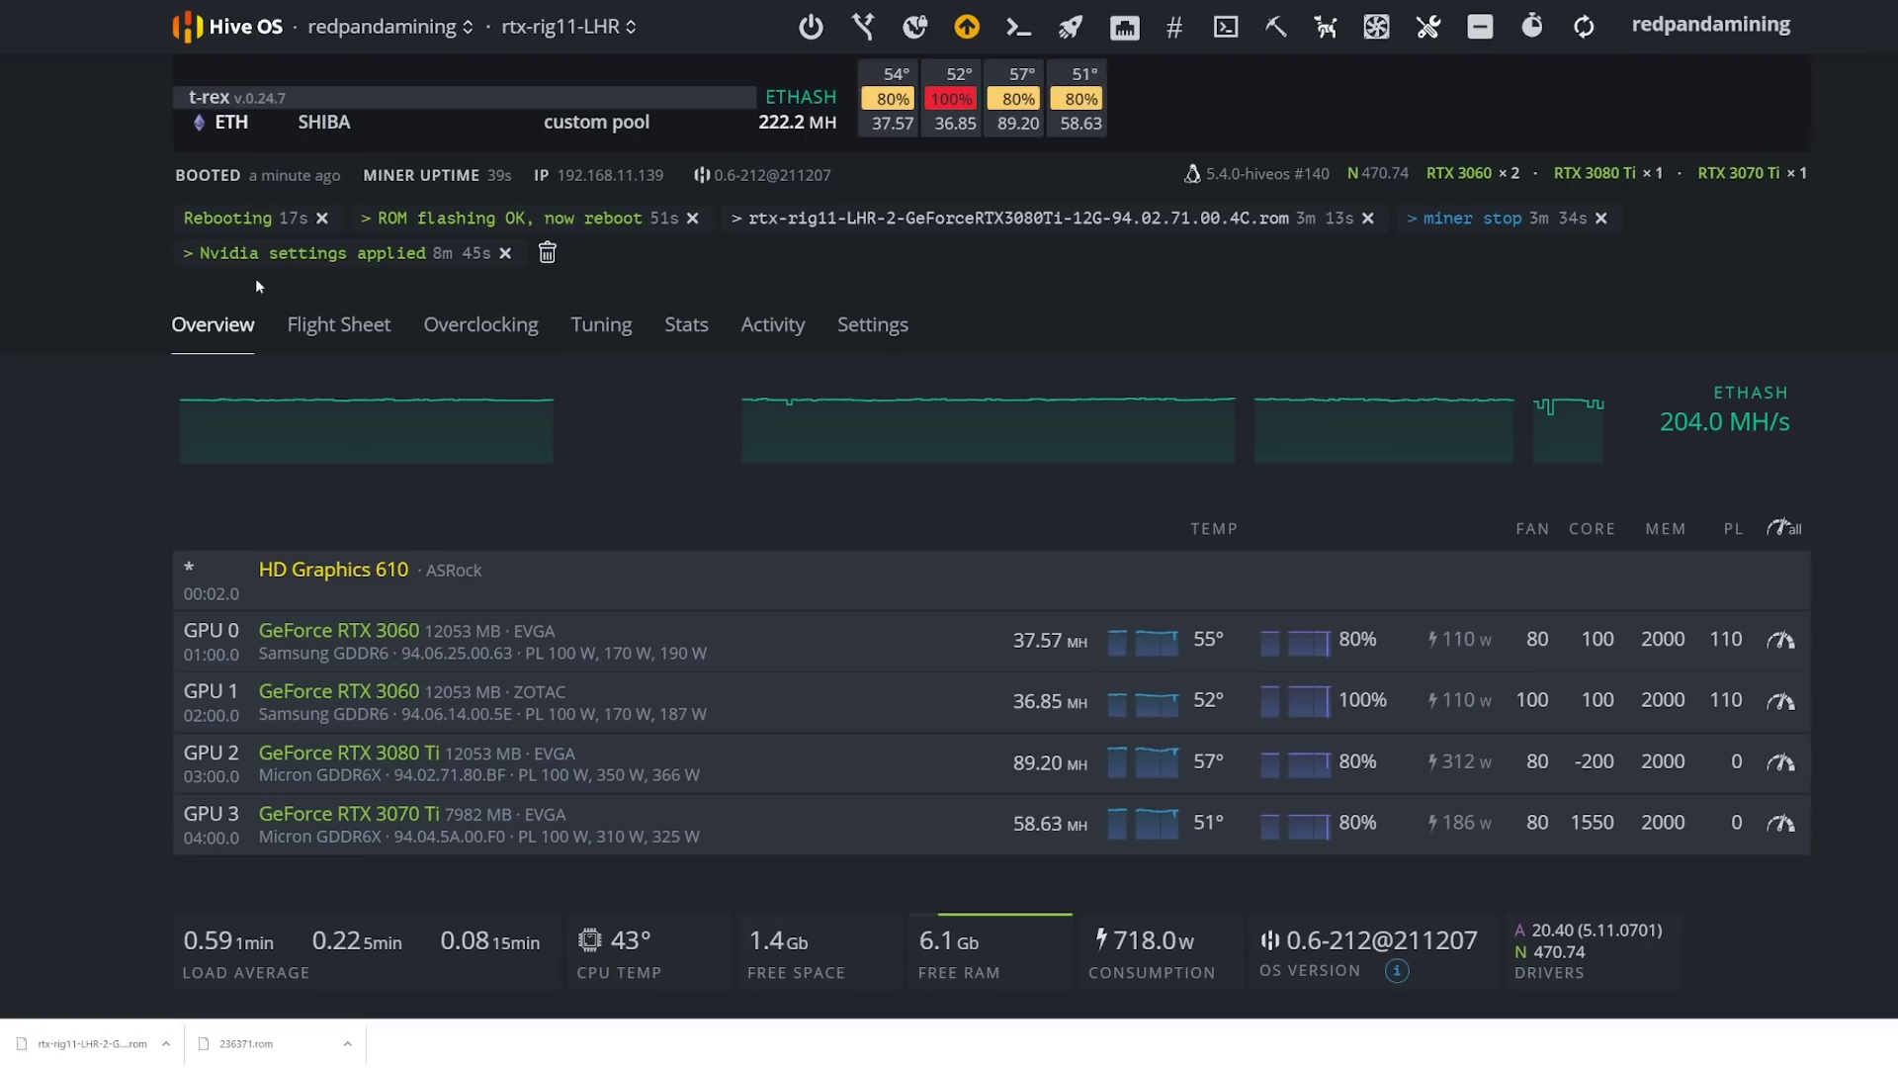
pyautogui.moveTo(272, 188)
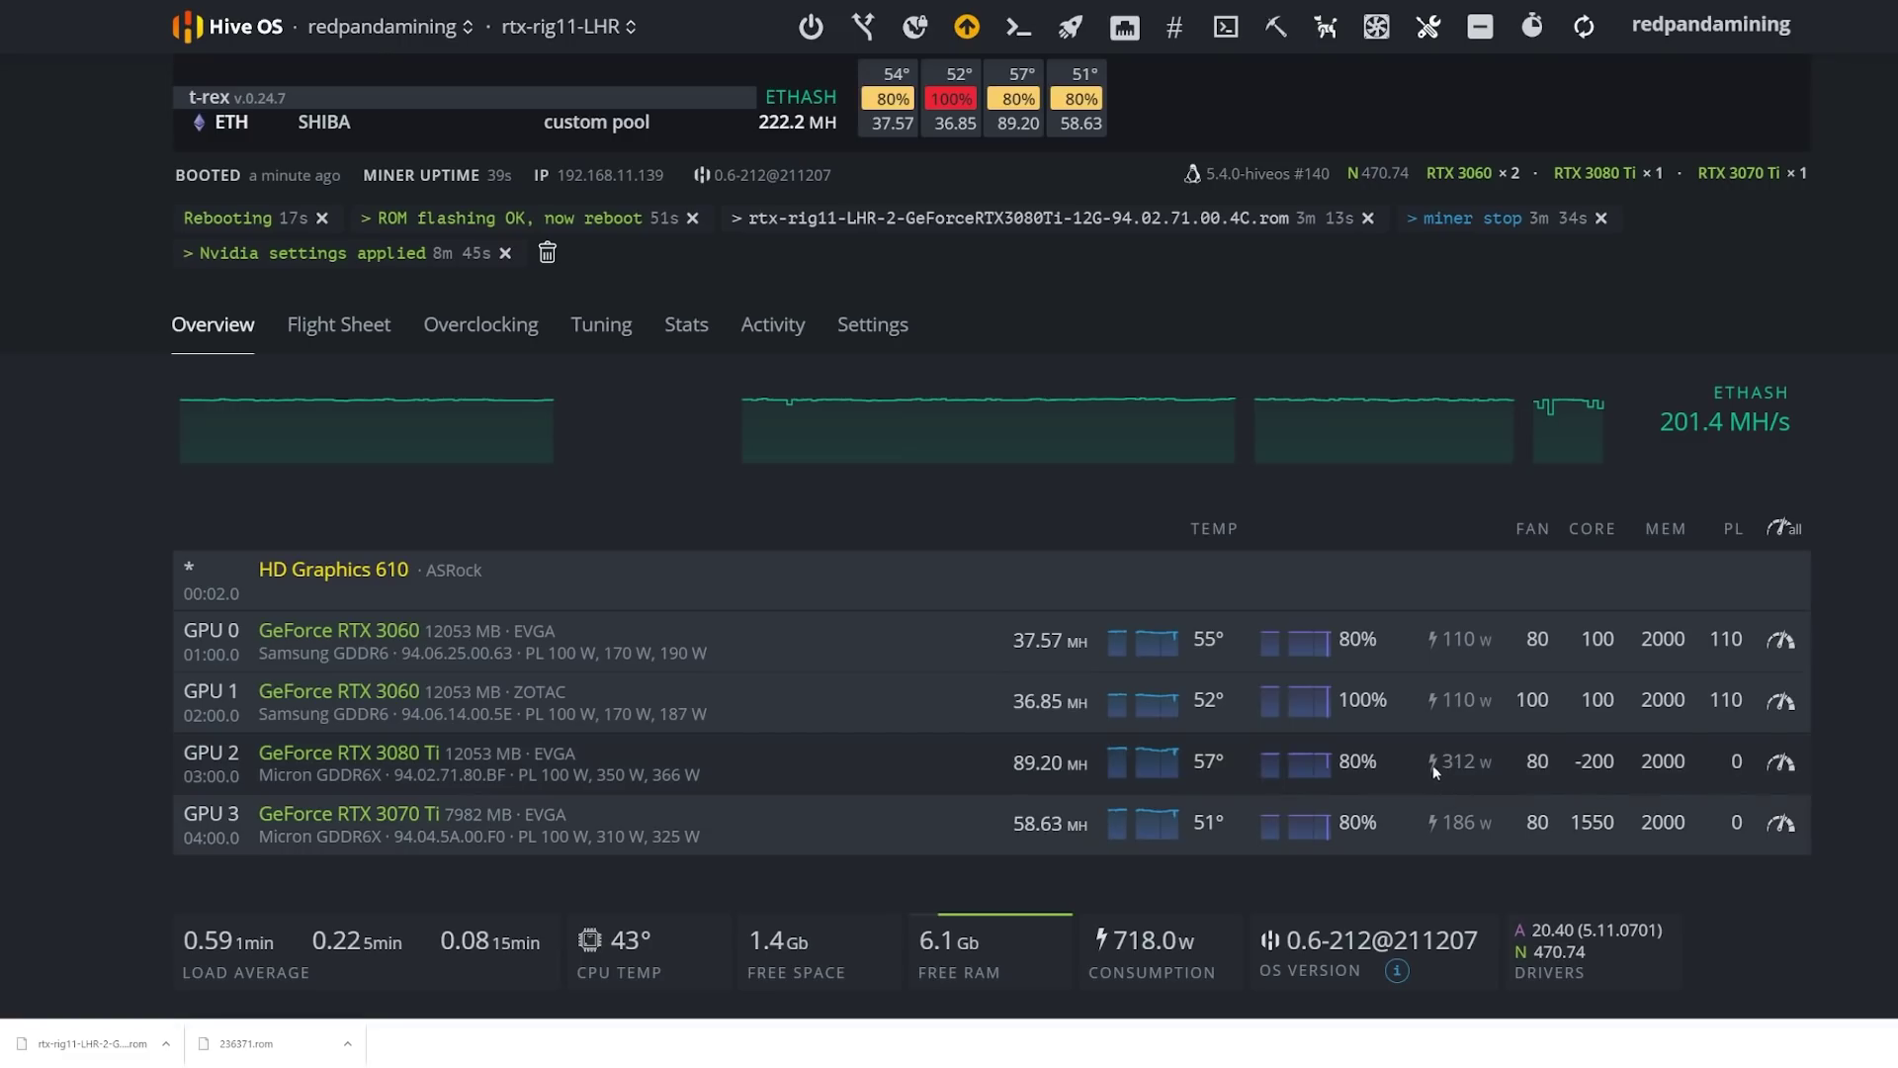
pyautogui.doubleClick(1459, 761)
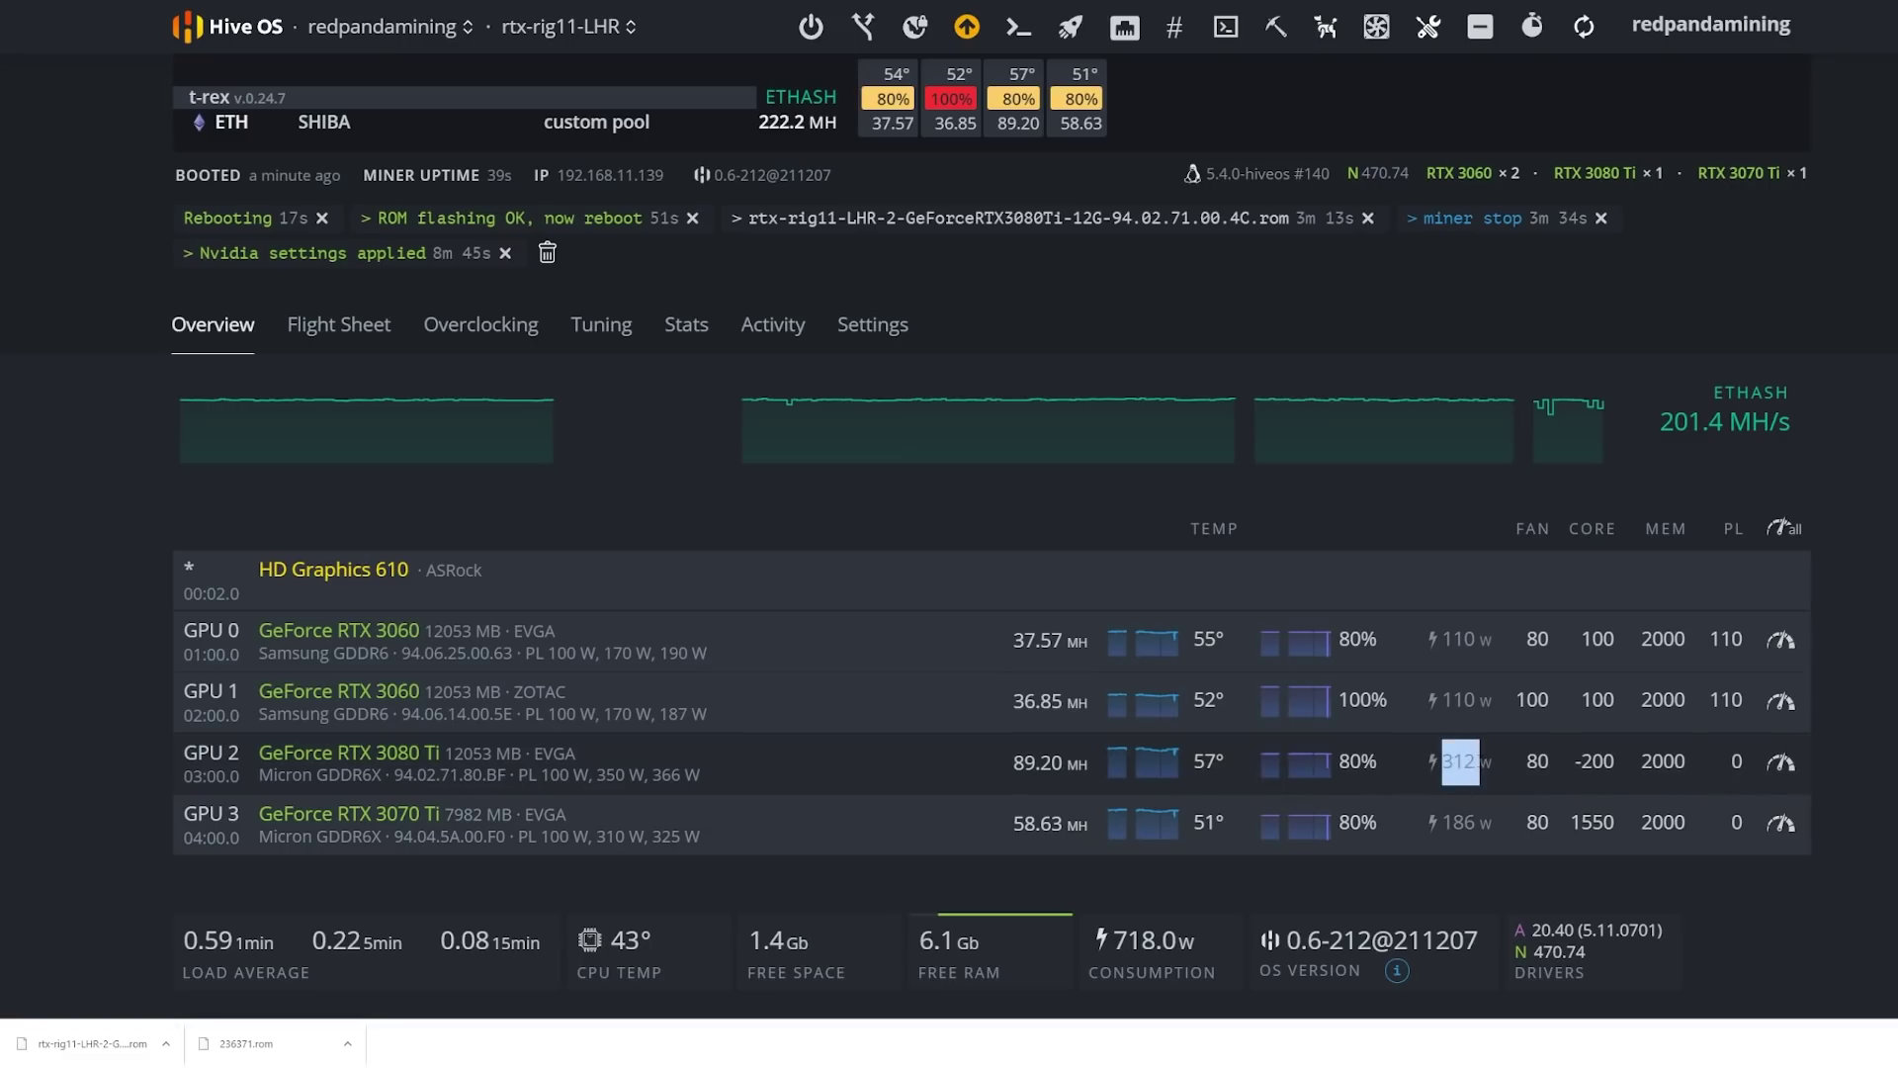
pyautogui.click(1711, 751)
pyautogui.moveTo(1492, 763); pyautogui.dragTo(1053, 779)
pyautogui.click(1493, 782)
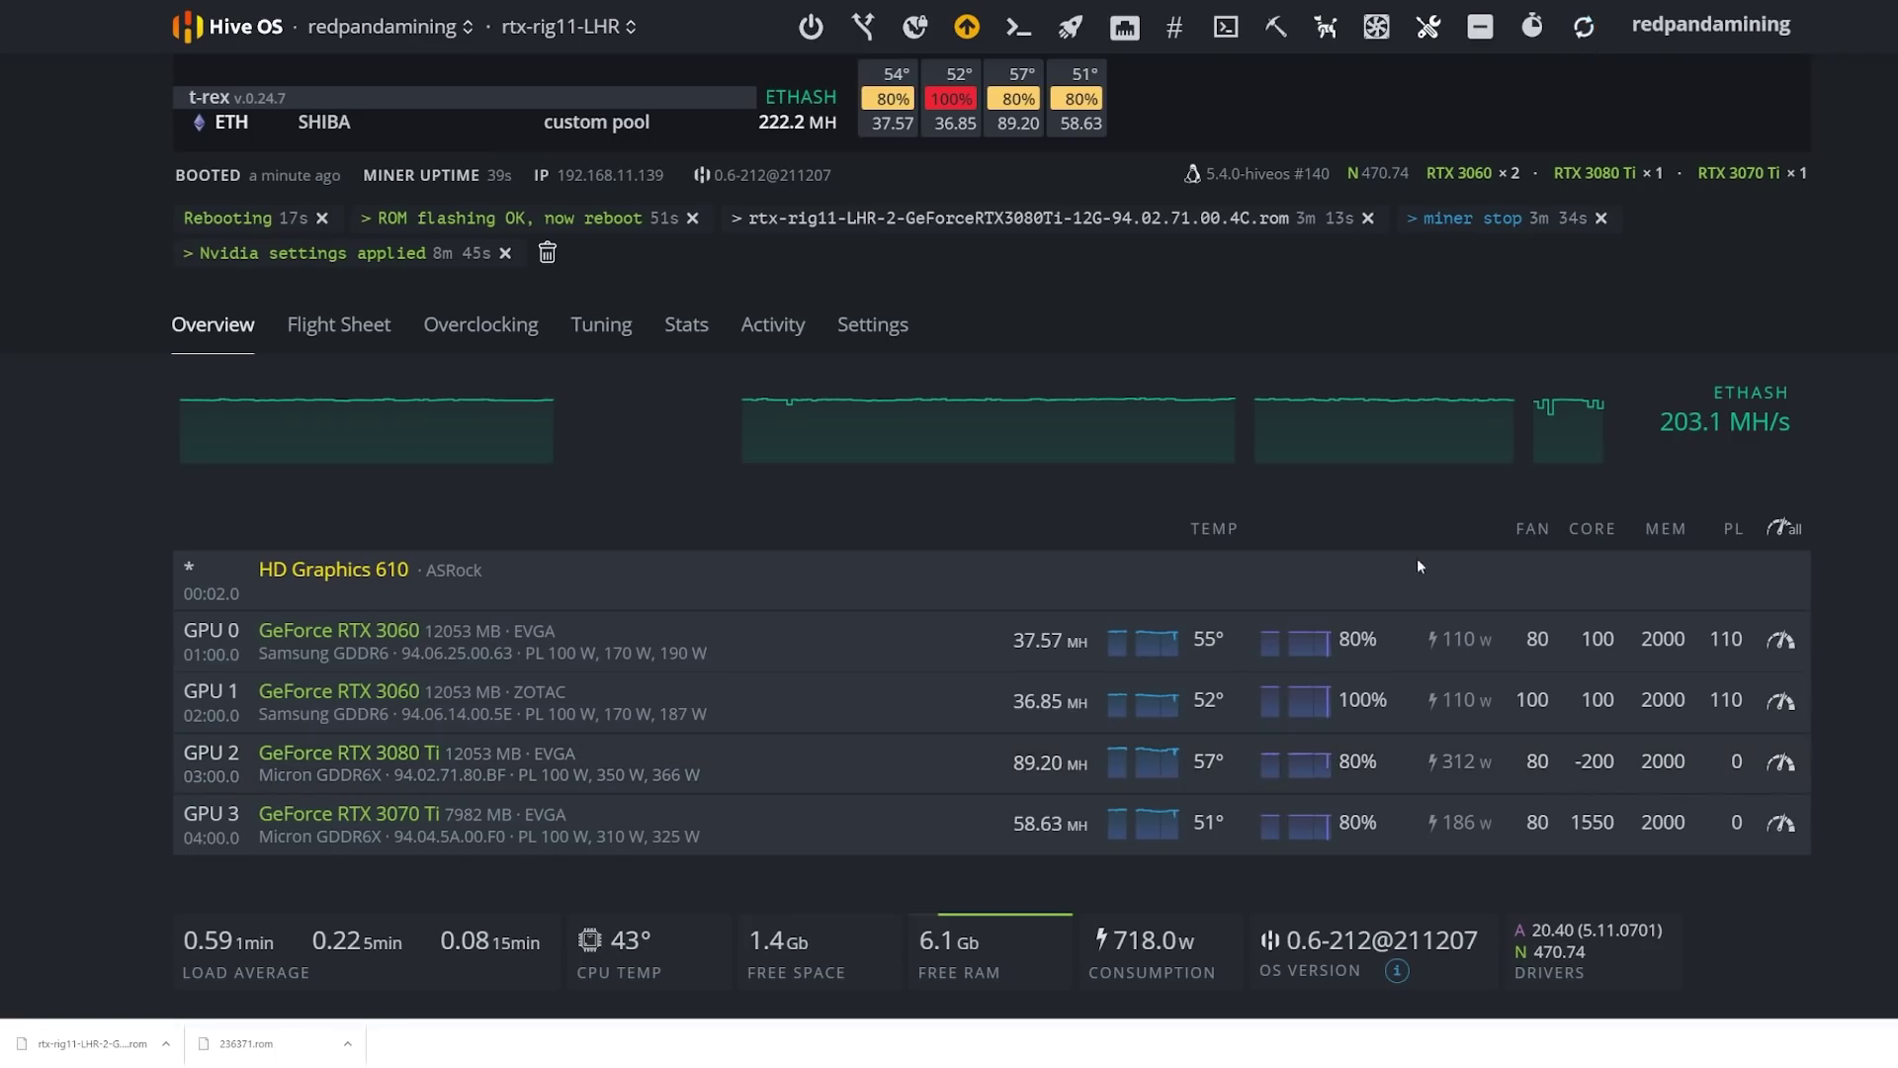
pyautogui.hotkey('ctrl', 'Tab')
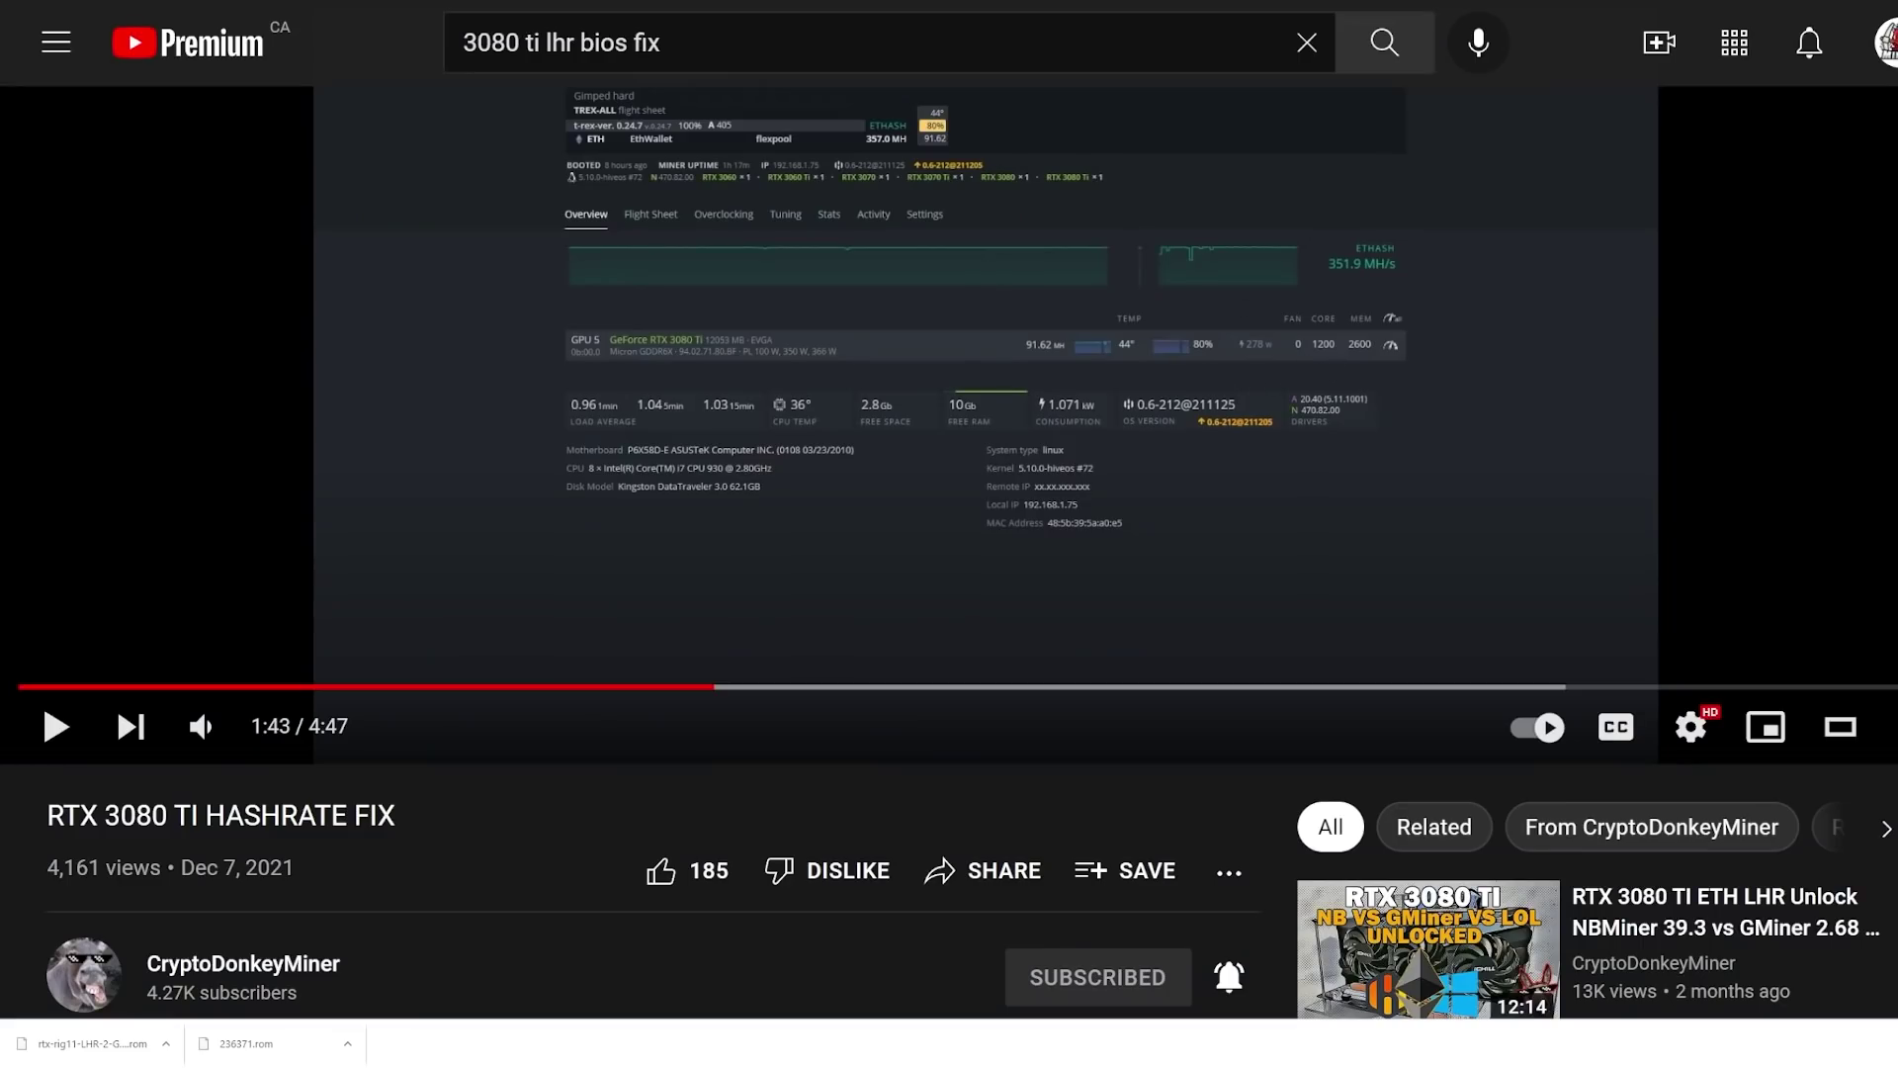
pyautogui.hotkey('ctrl', 'Tab')
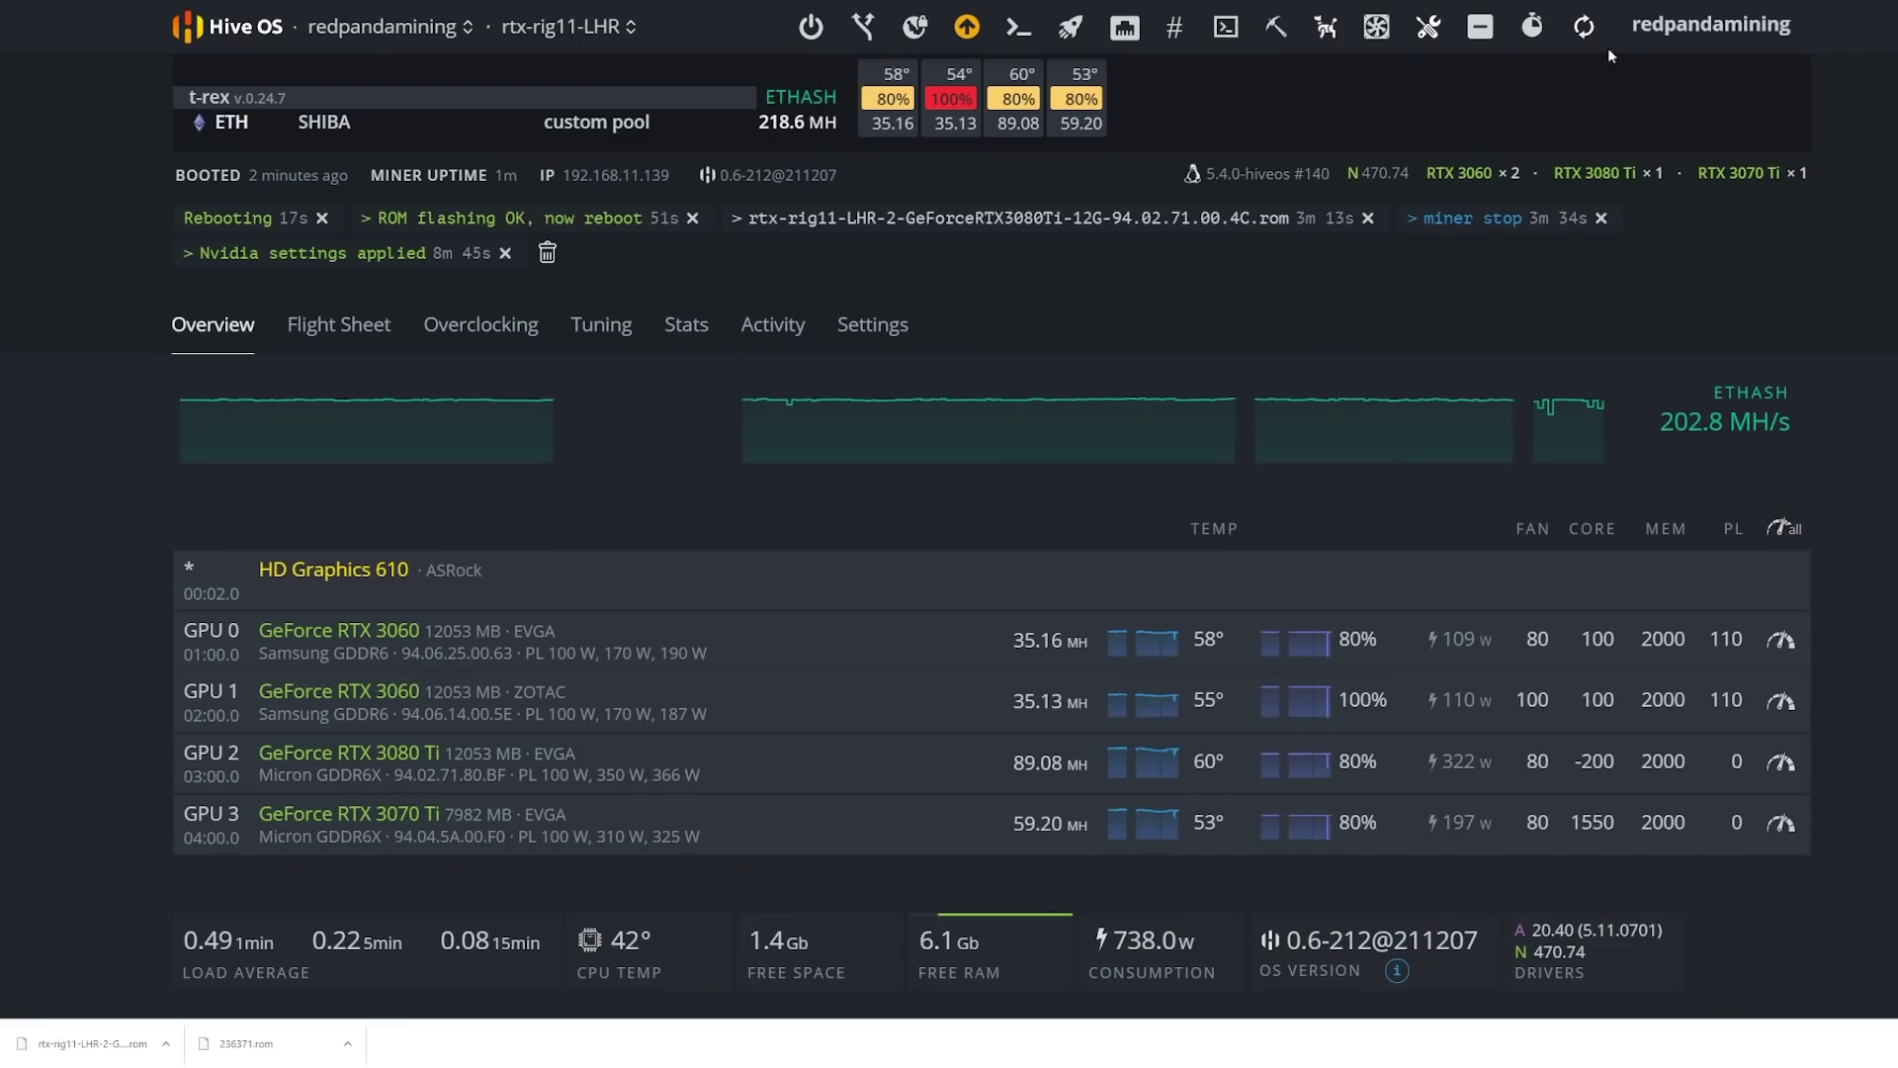
pyautogui.click(1783, 763)
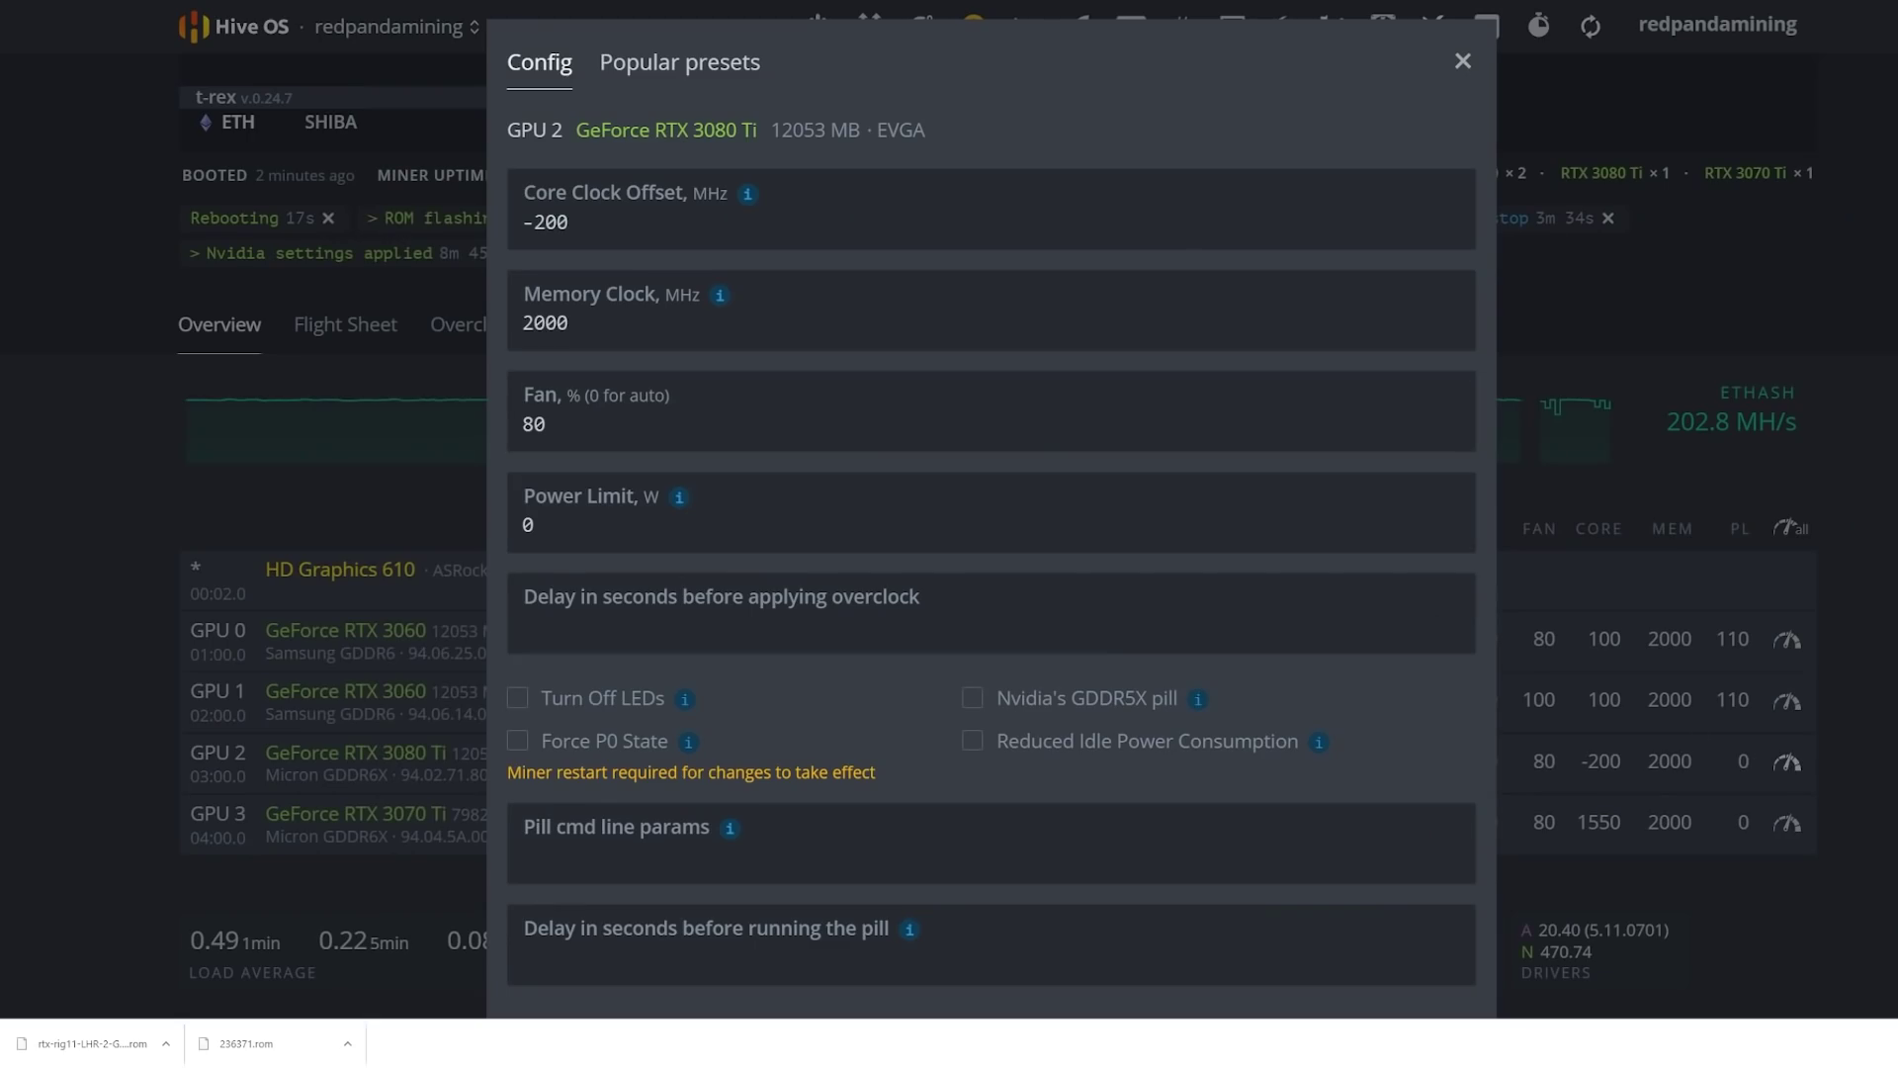
# - Give GPU 2 a 1200 MHz locked core and 2600 MHz memory, apply it, and refresh the stats
pyautogui.click(1464, 62)
pyautogui.click(1795, 780)
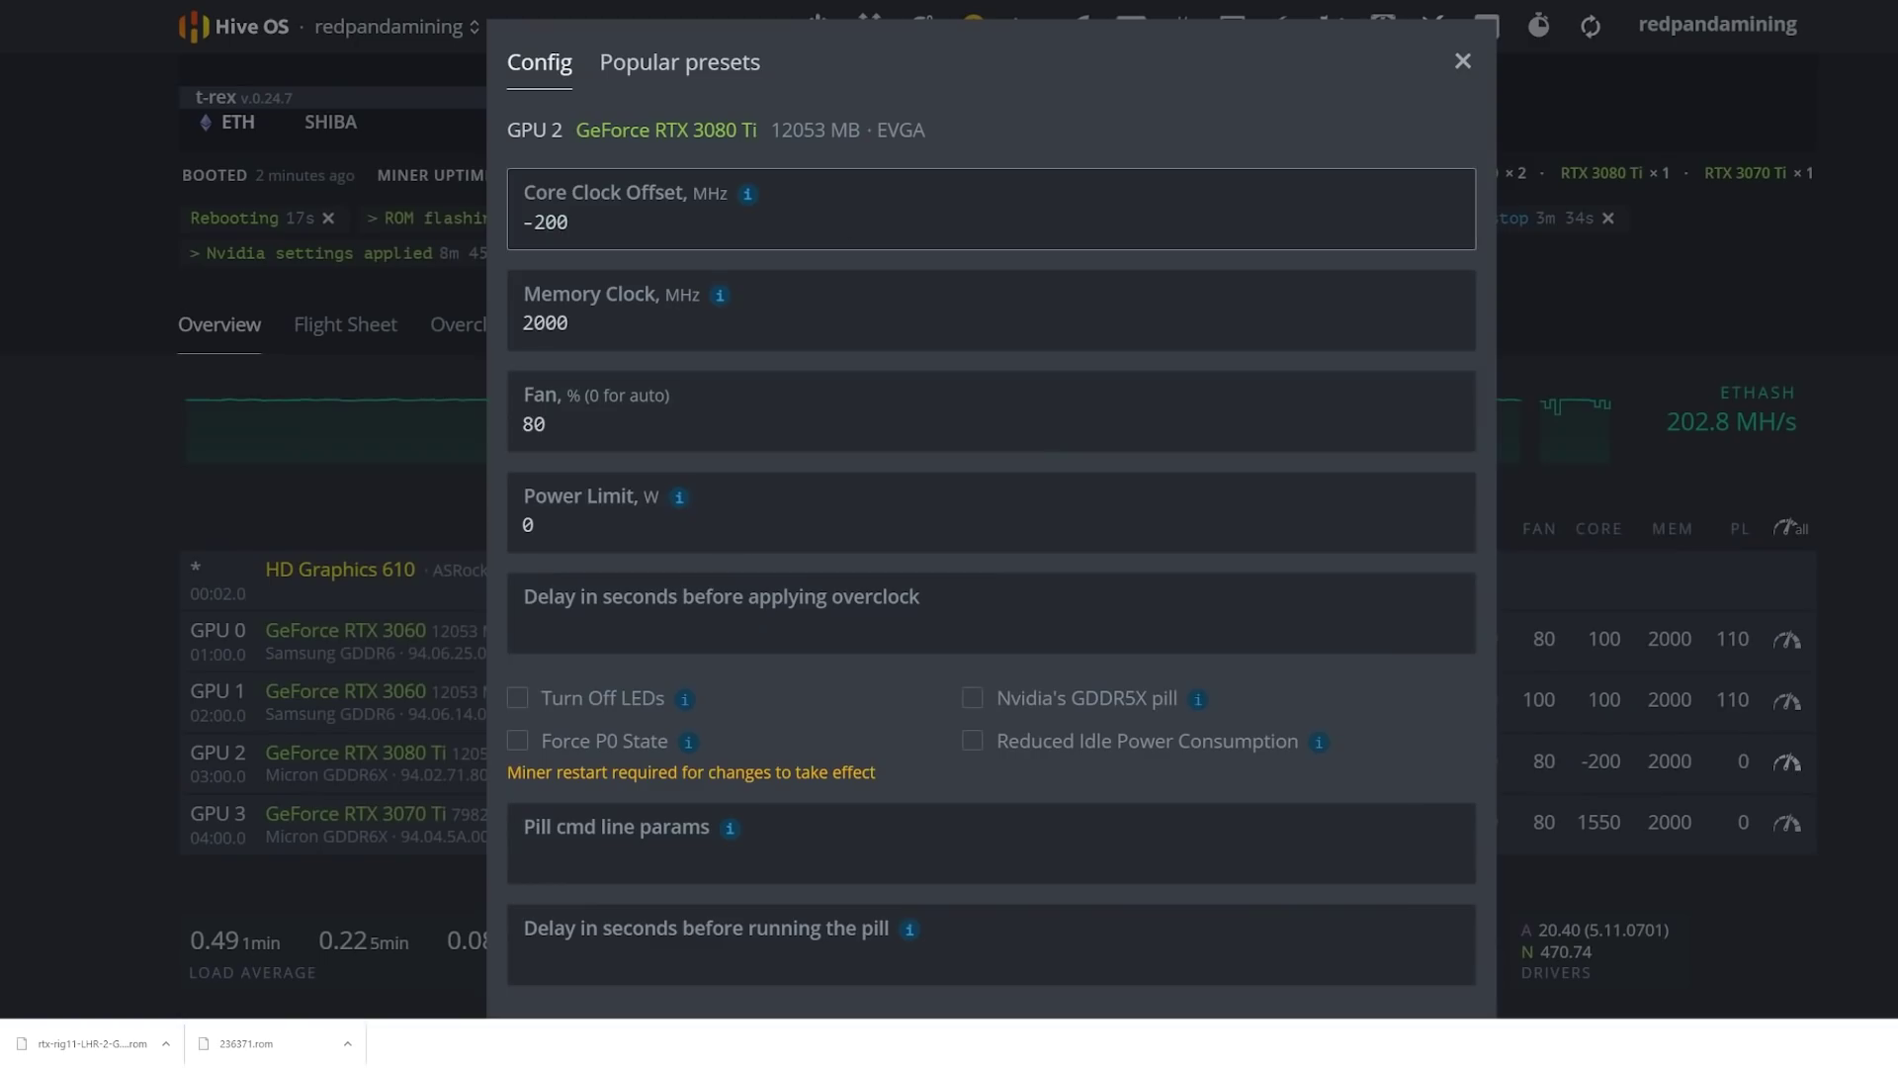
pyautogui.hotkey('ctrl', 'a')
pyautogui.write('1200')
pyautogui.press('Tab')
pyautogui.write('2600')
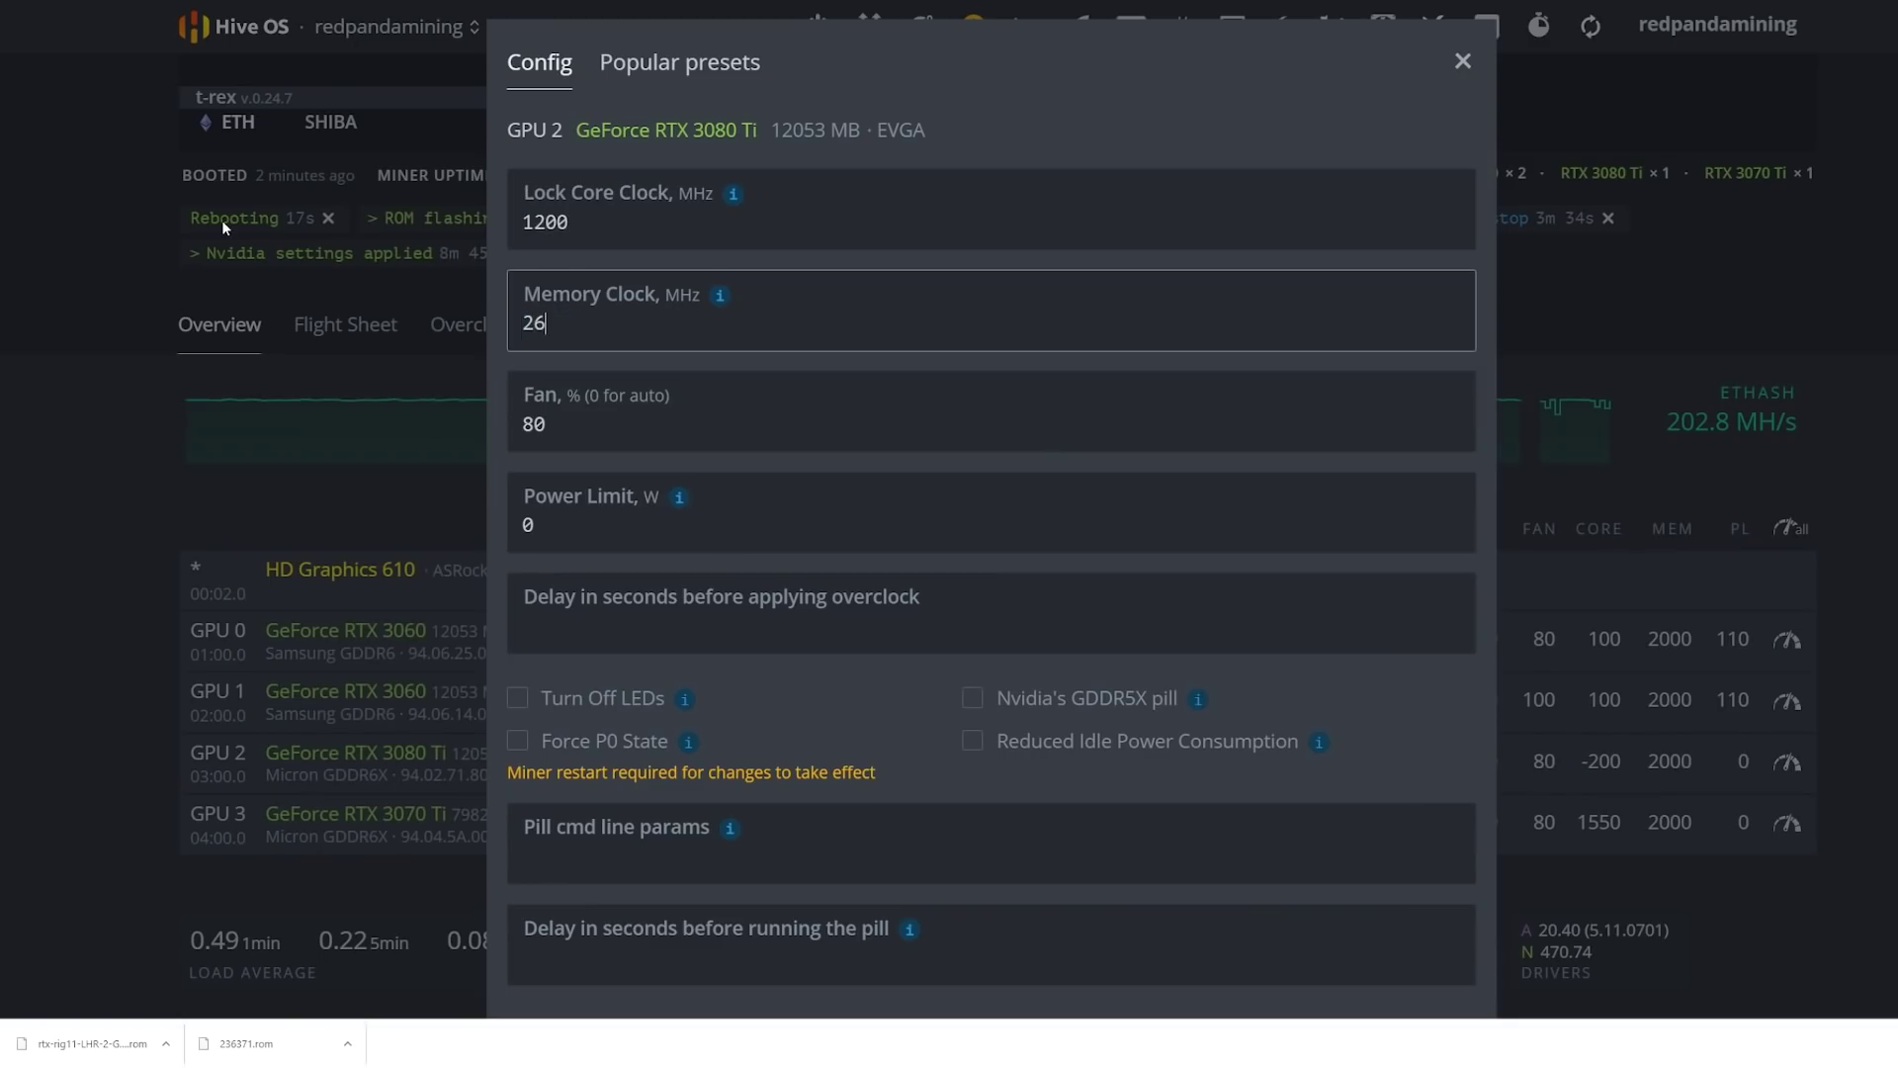
pyautogui.click(579, 511)
pyautogui.scroll(-2, 1376, 937)
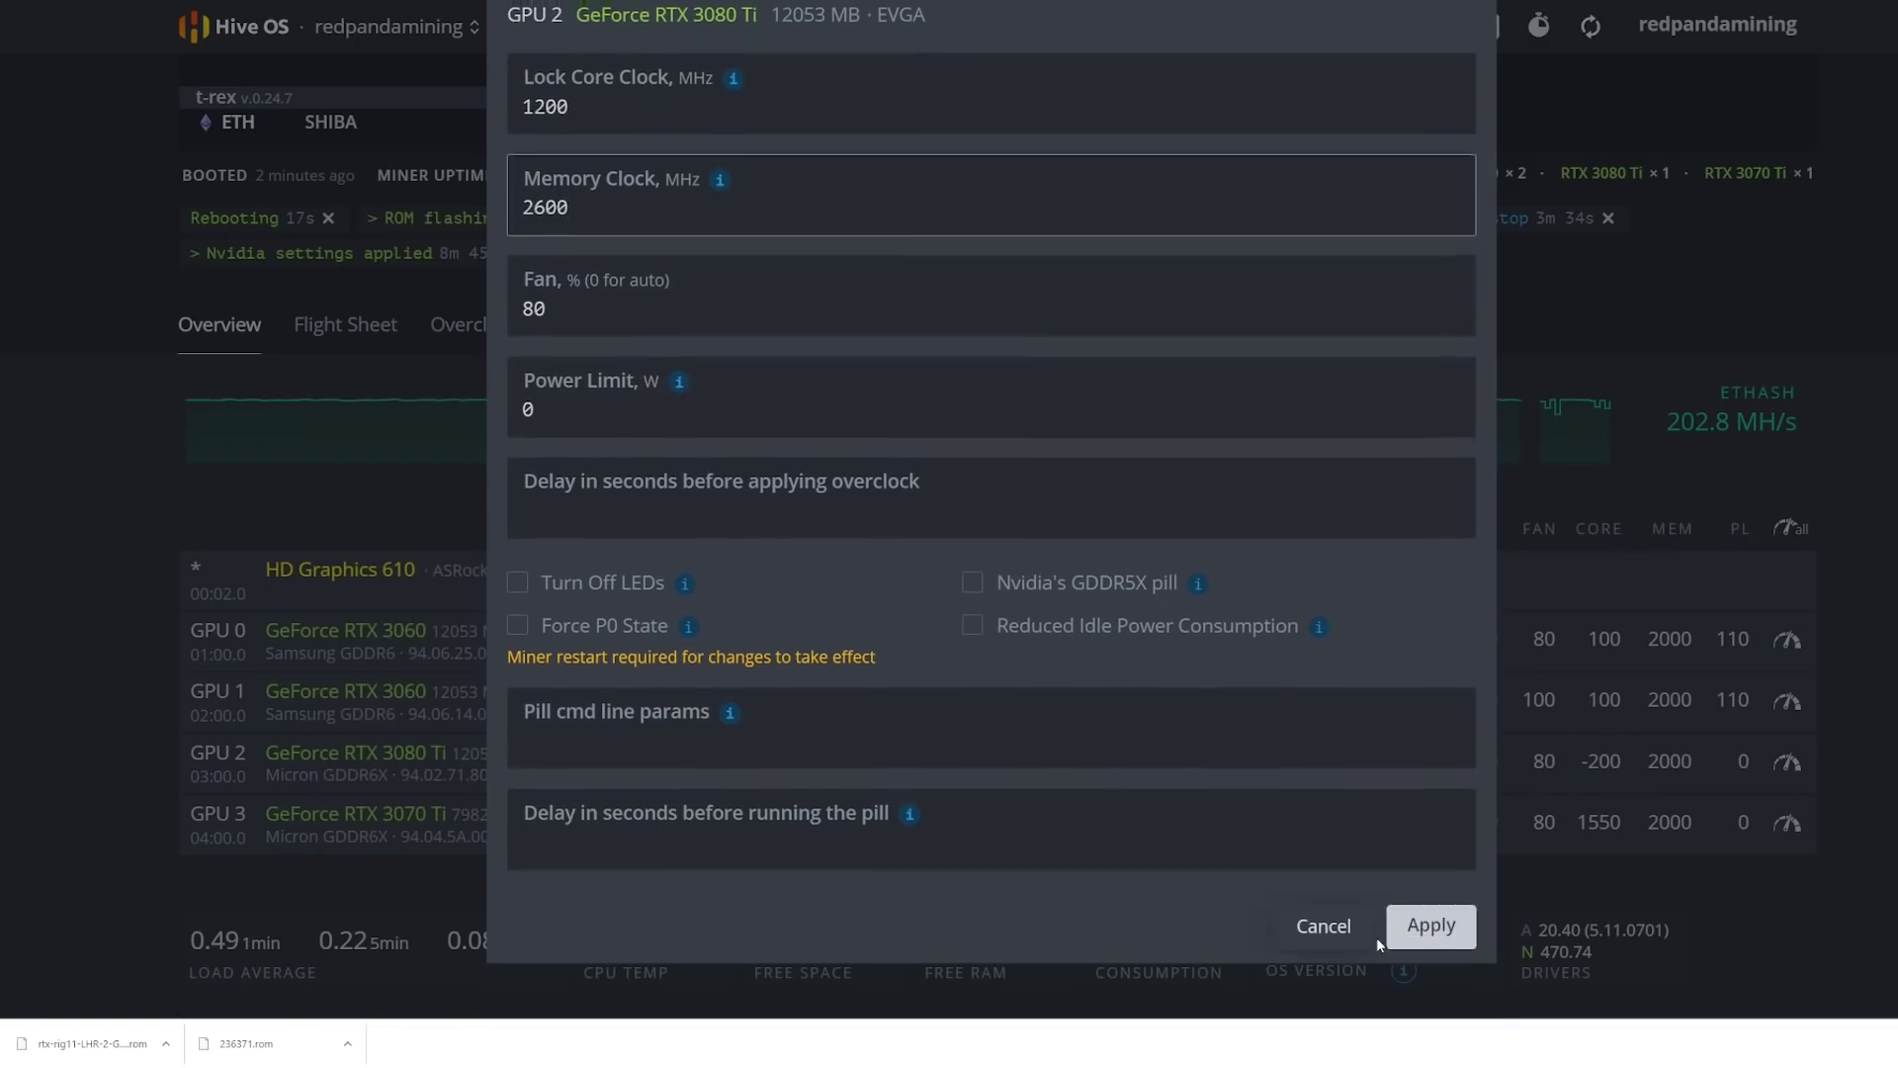
pyautogui.click(1430, 919)
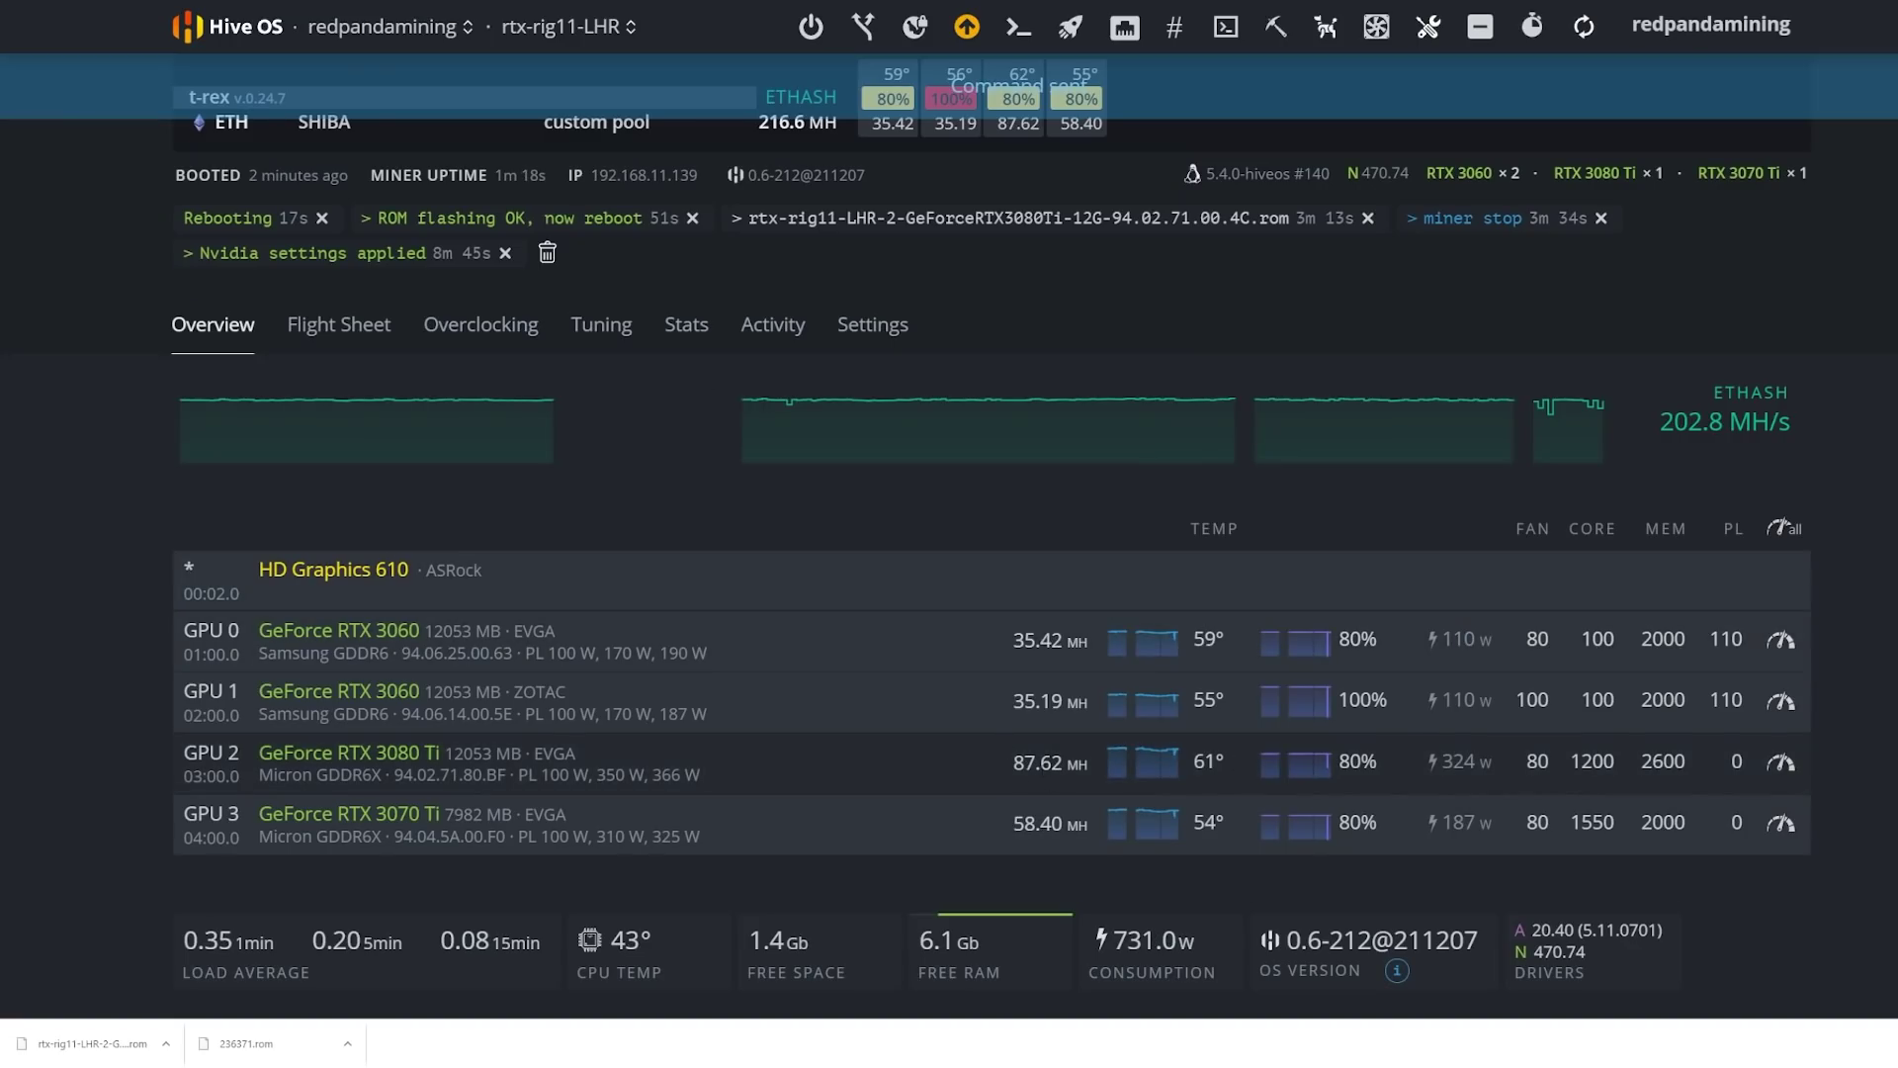
pyautogui.click(1583, 27)
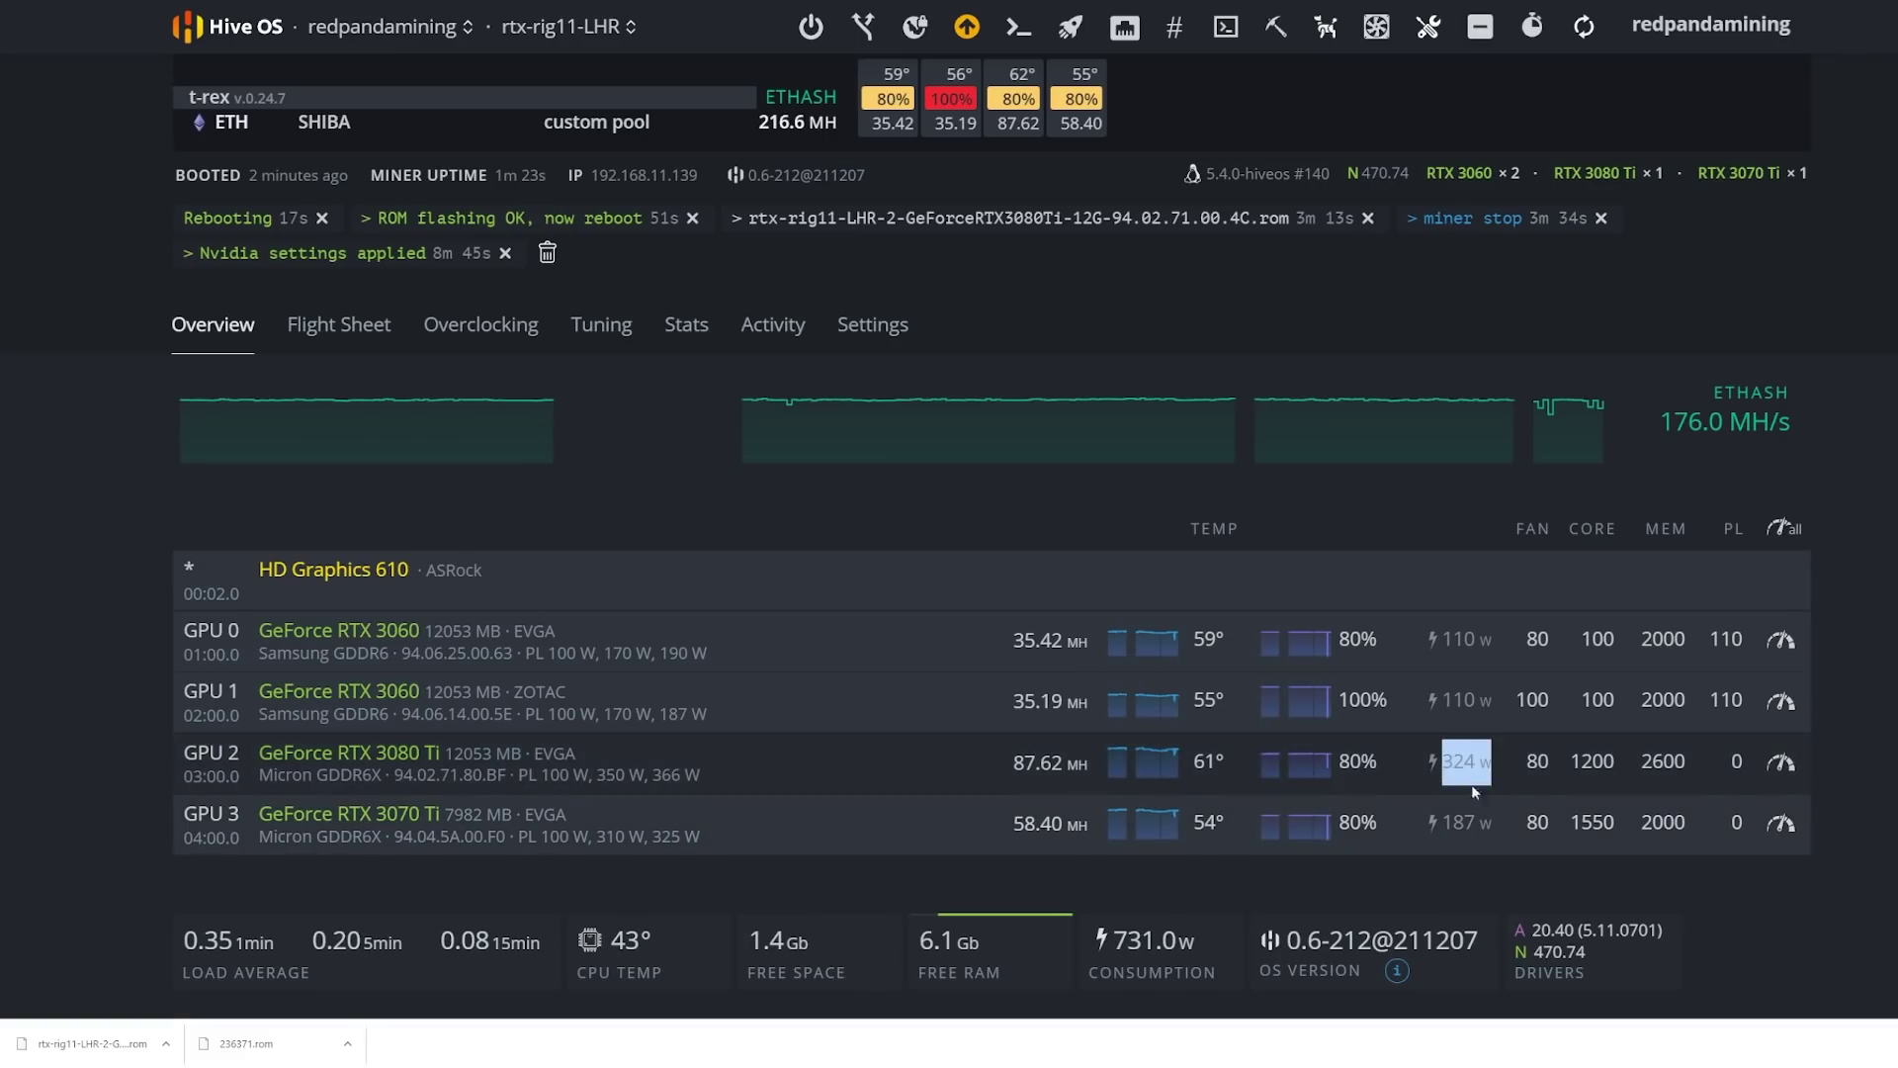
pyautogui.click(1508, 783)
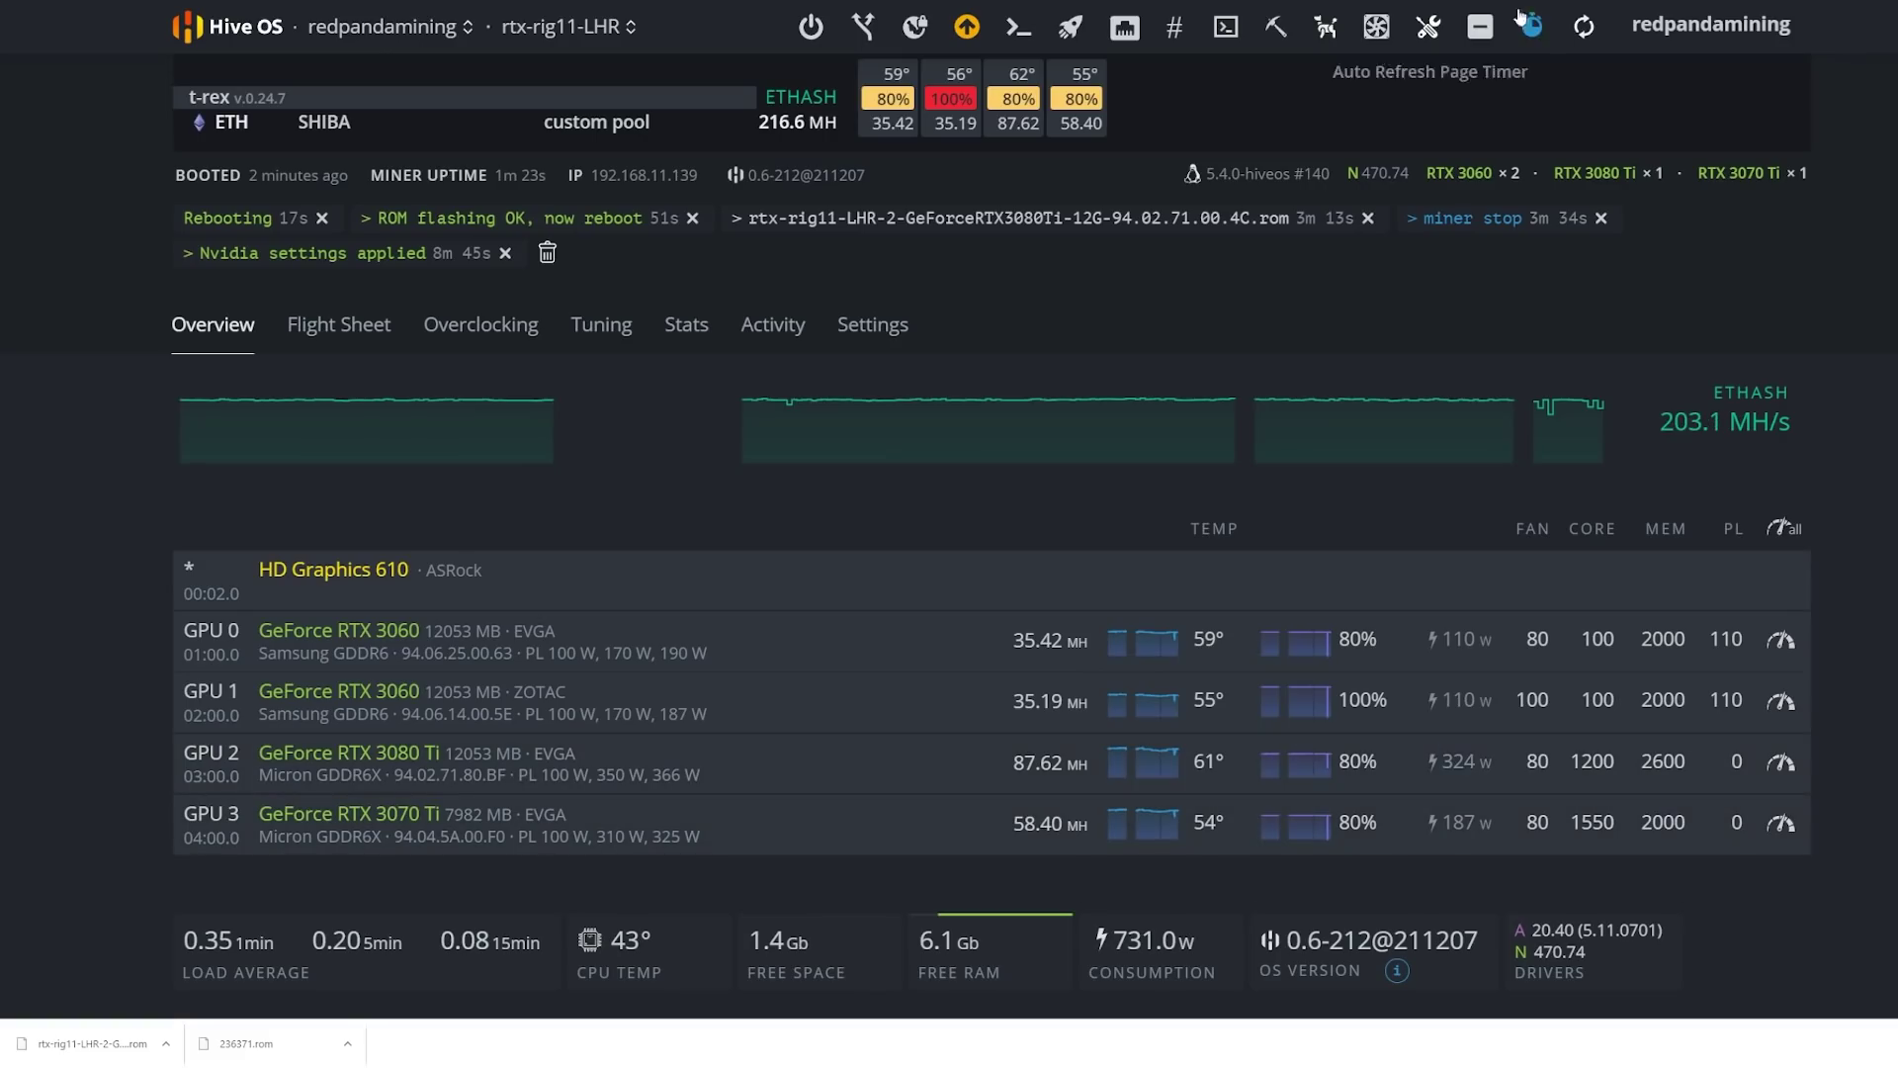
pyautogui.click(1586, 28)
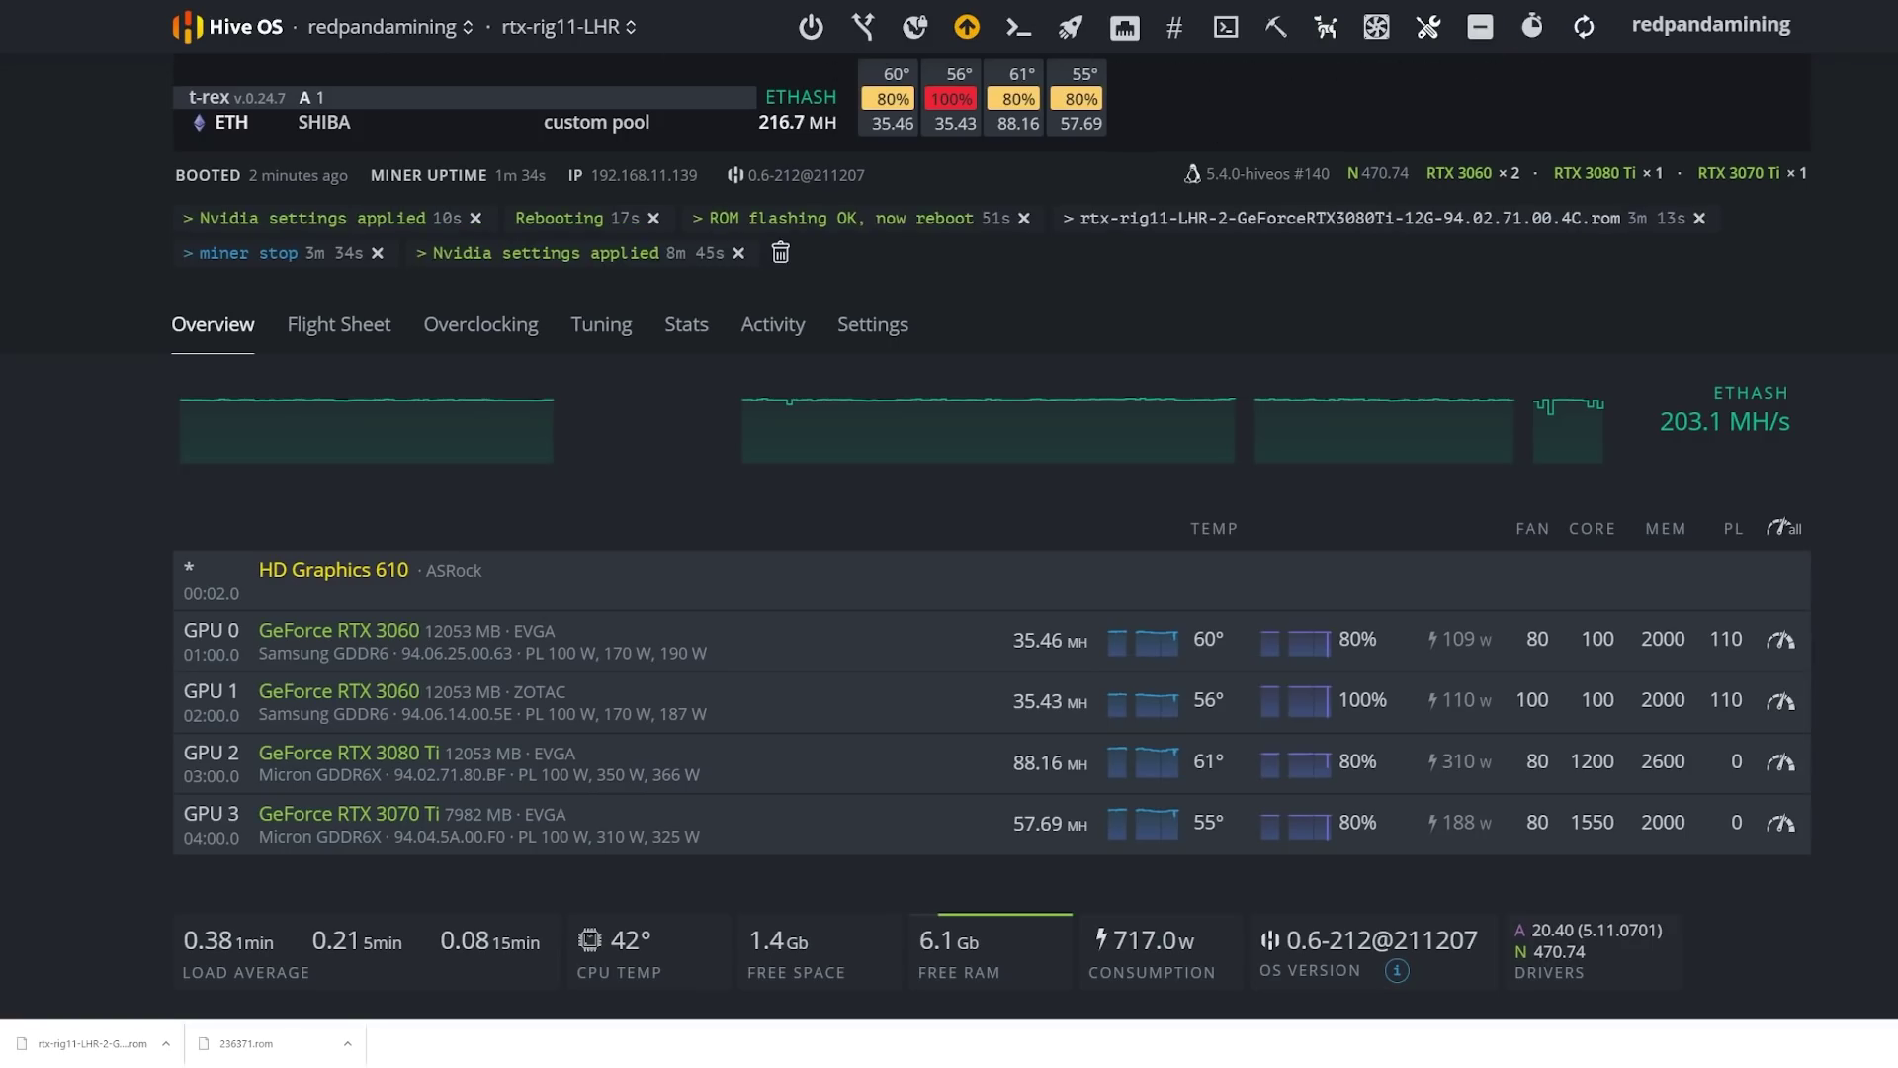
pyautogui.hotkey('ctrl', 'Tab')
pyautogui.hotkey('ctrl', 'Tab')
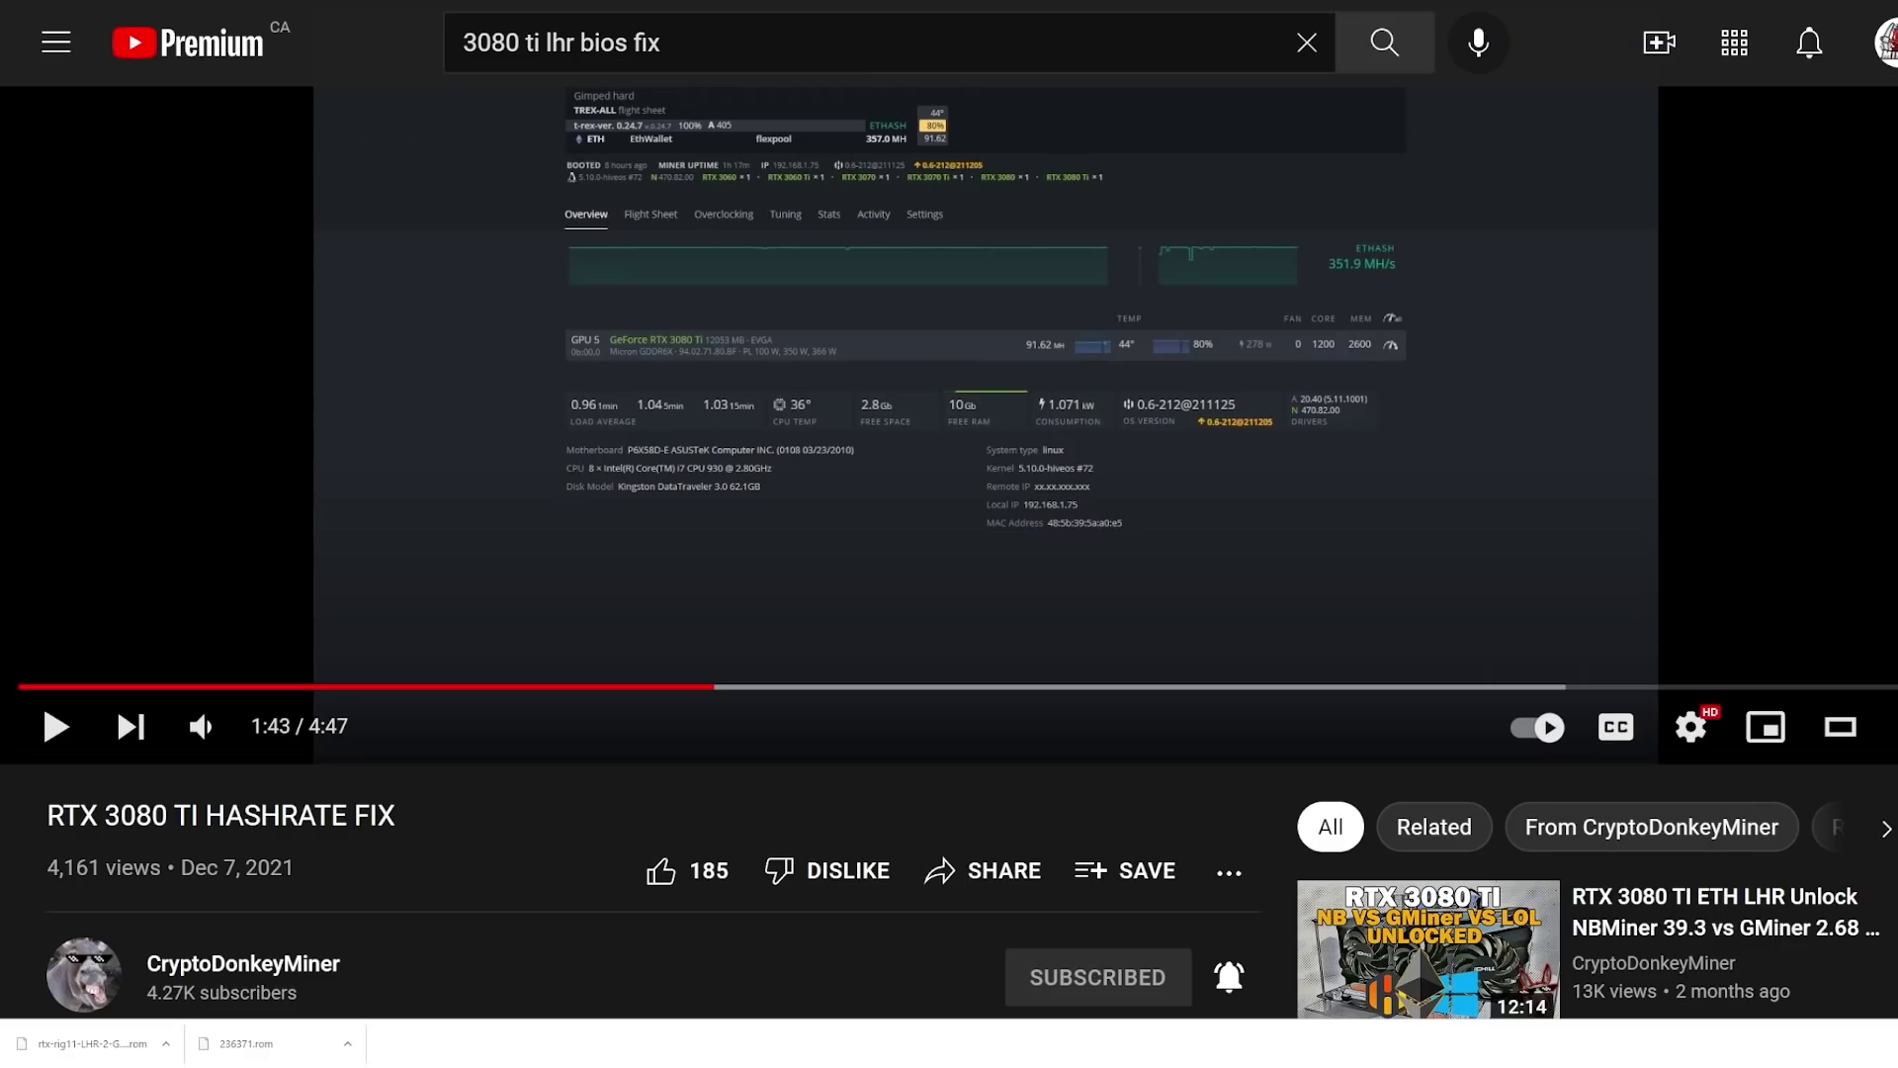
pyautogui.hotkey('ctrl', 'Tab')
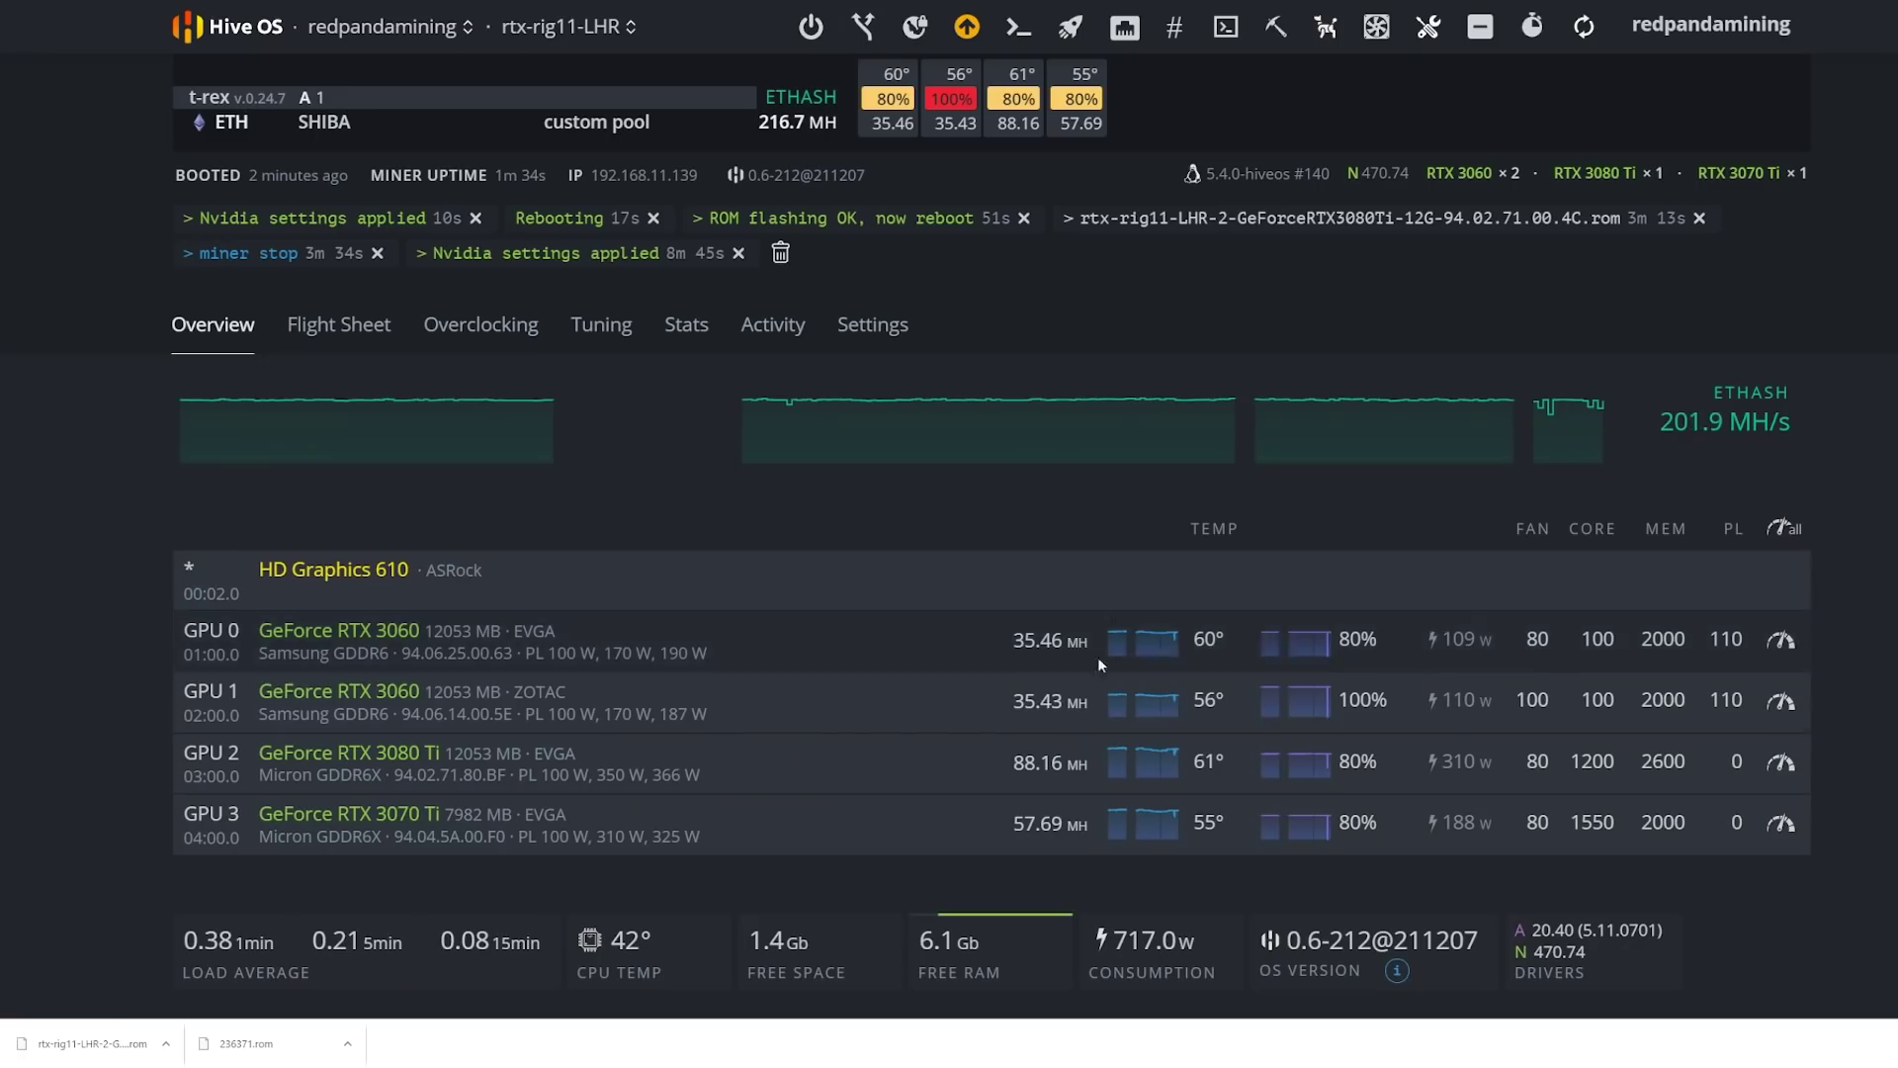
# - Refresh the rig stats until the 3080 Ti nears 91 MH/s, then switch to the next tab
pyautogui.click(1588, 30)
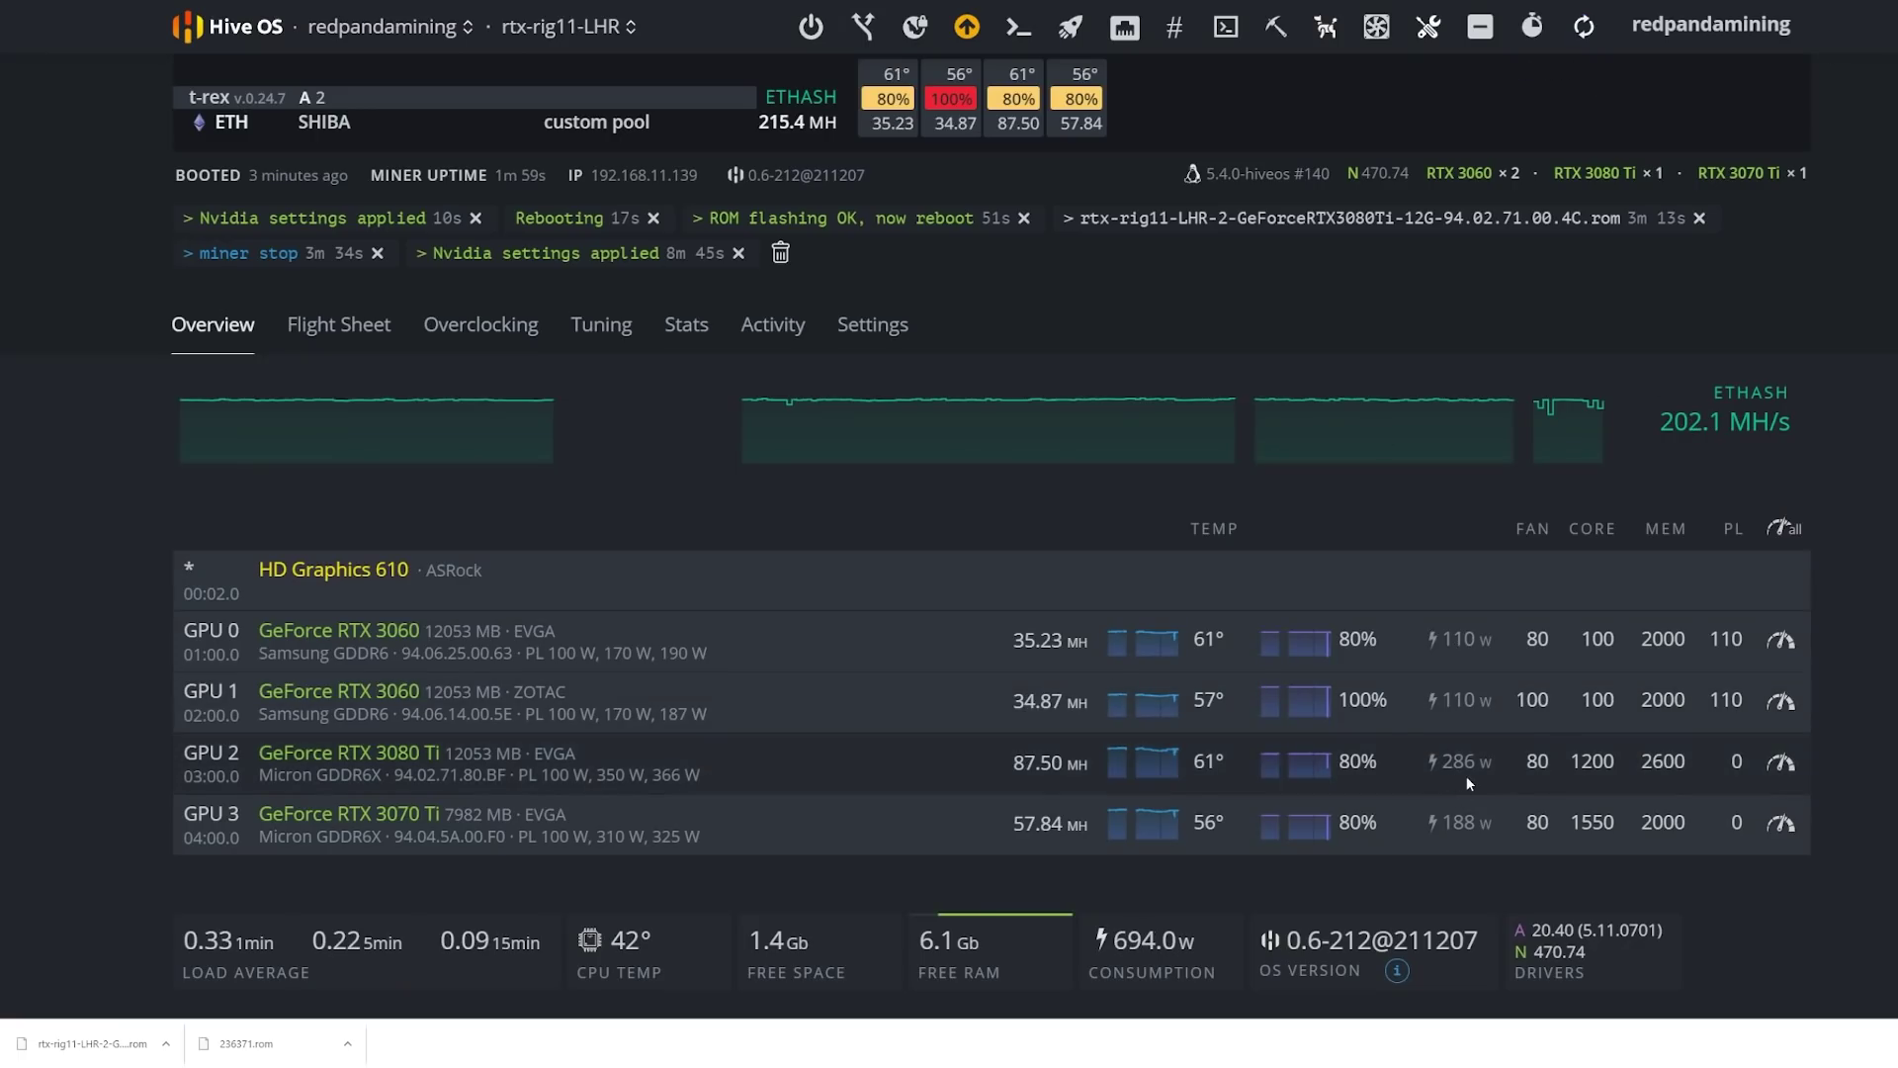
pyautogui.click(1589, 30)
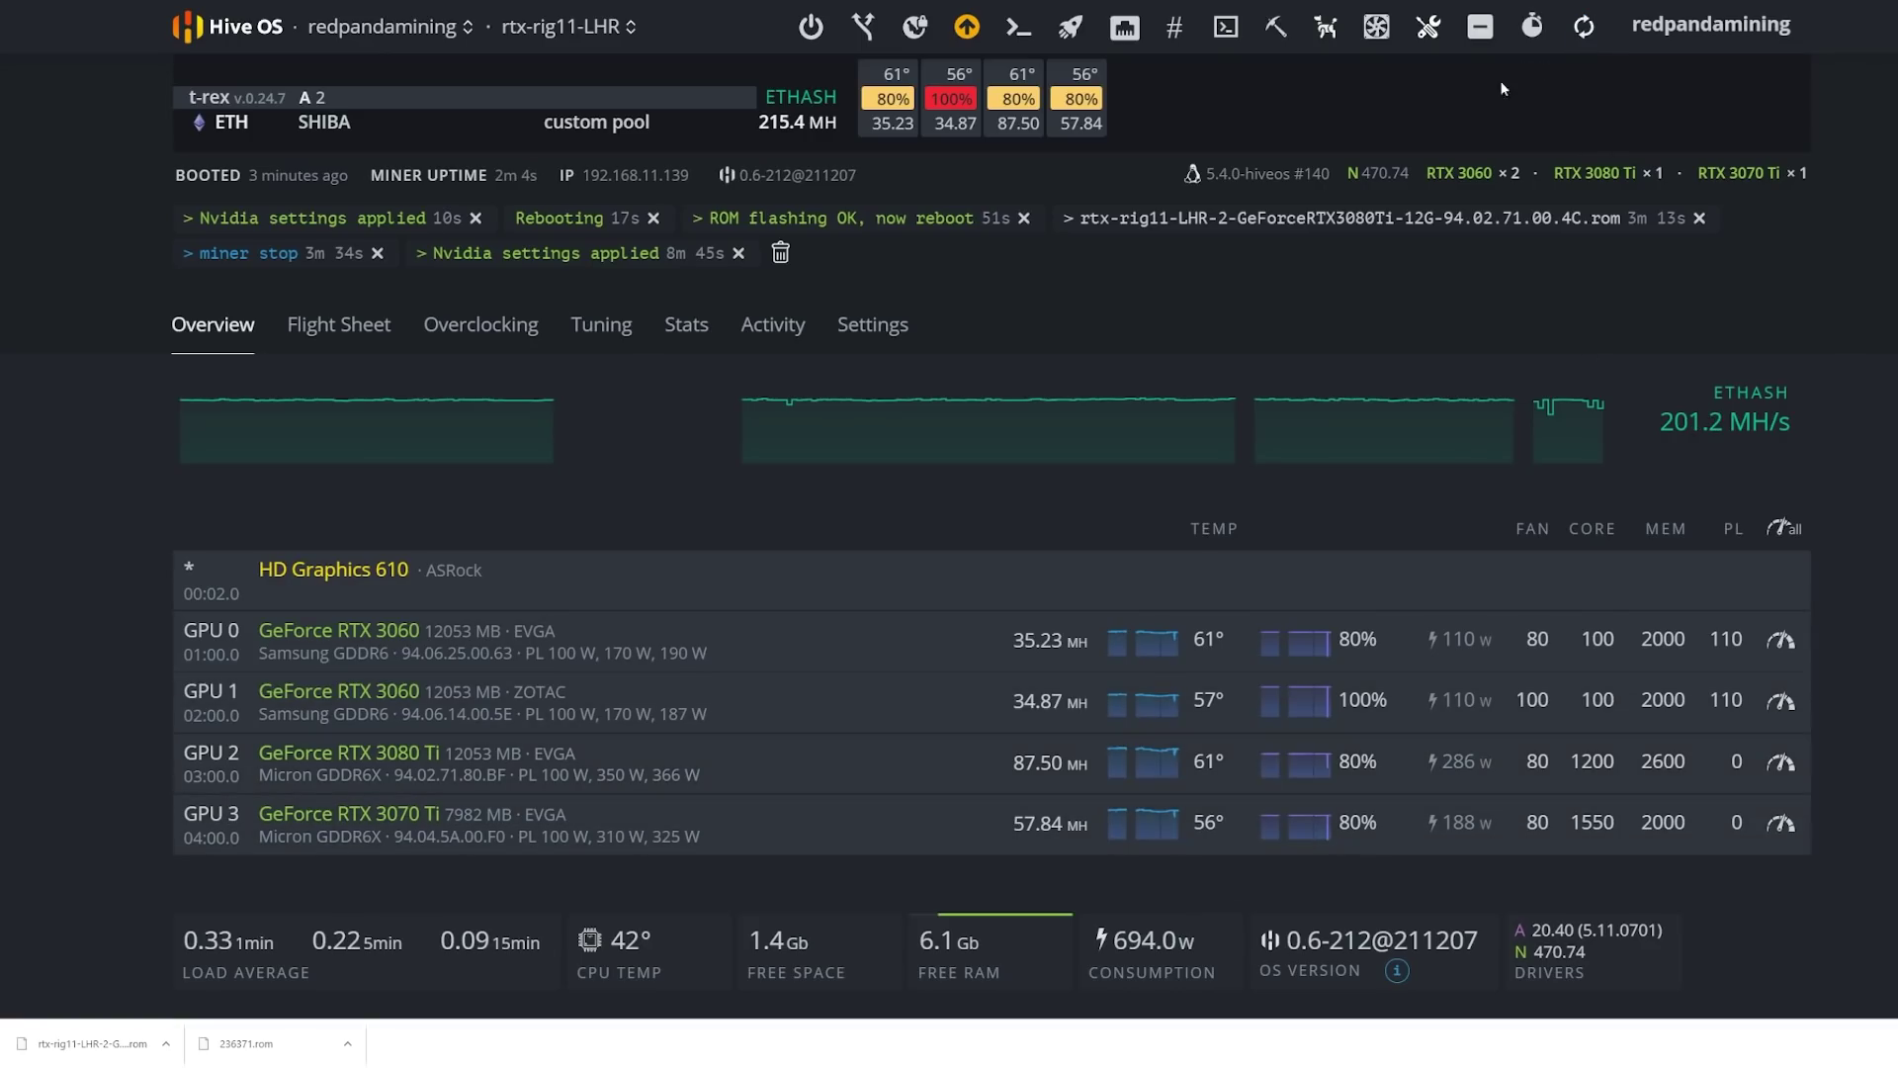
pyautogui.click(1585, 27)
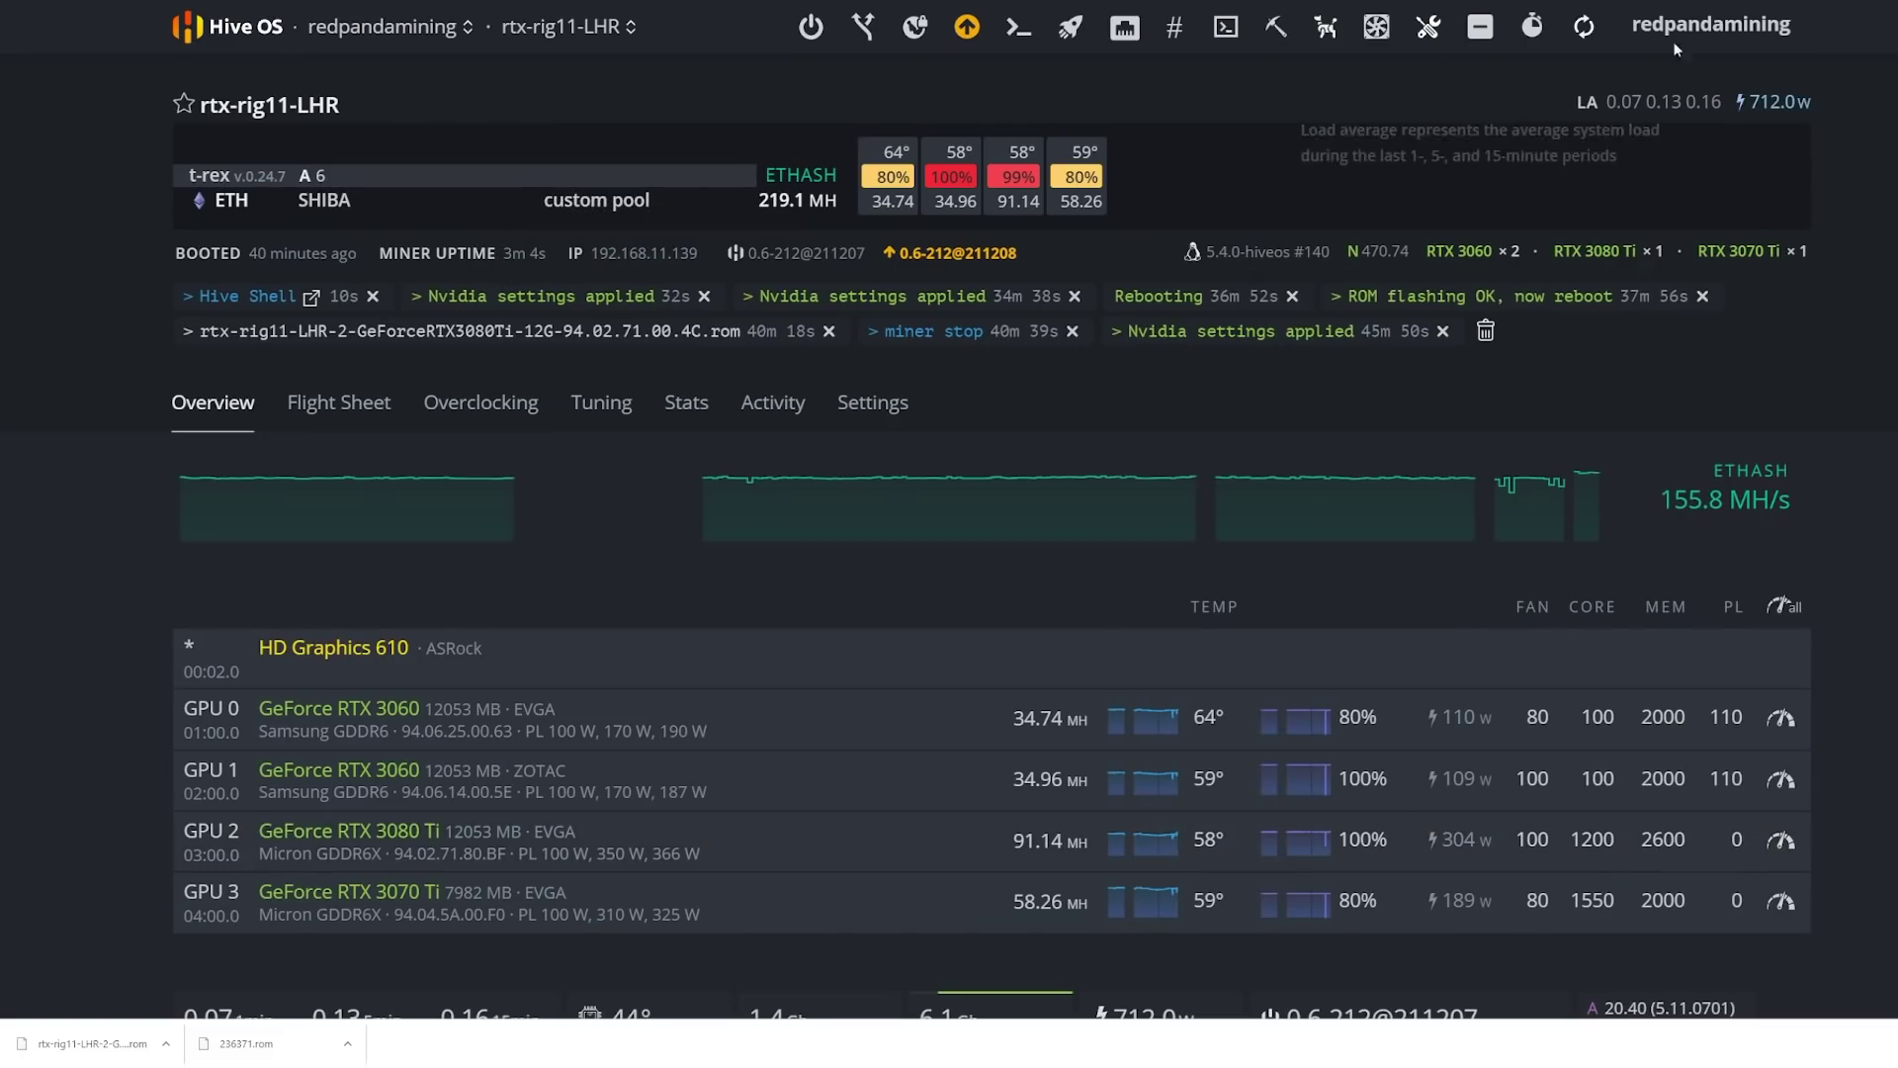
pyautogui.hotkey('ctrl', 'Tab')
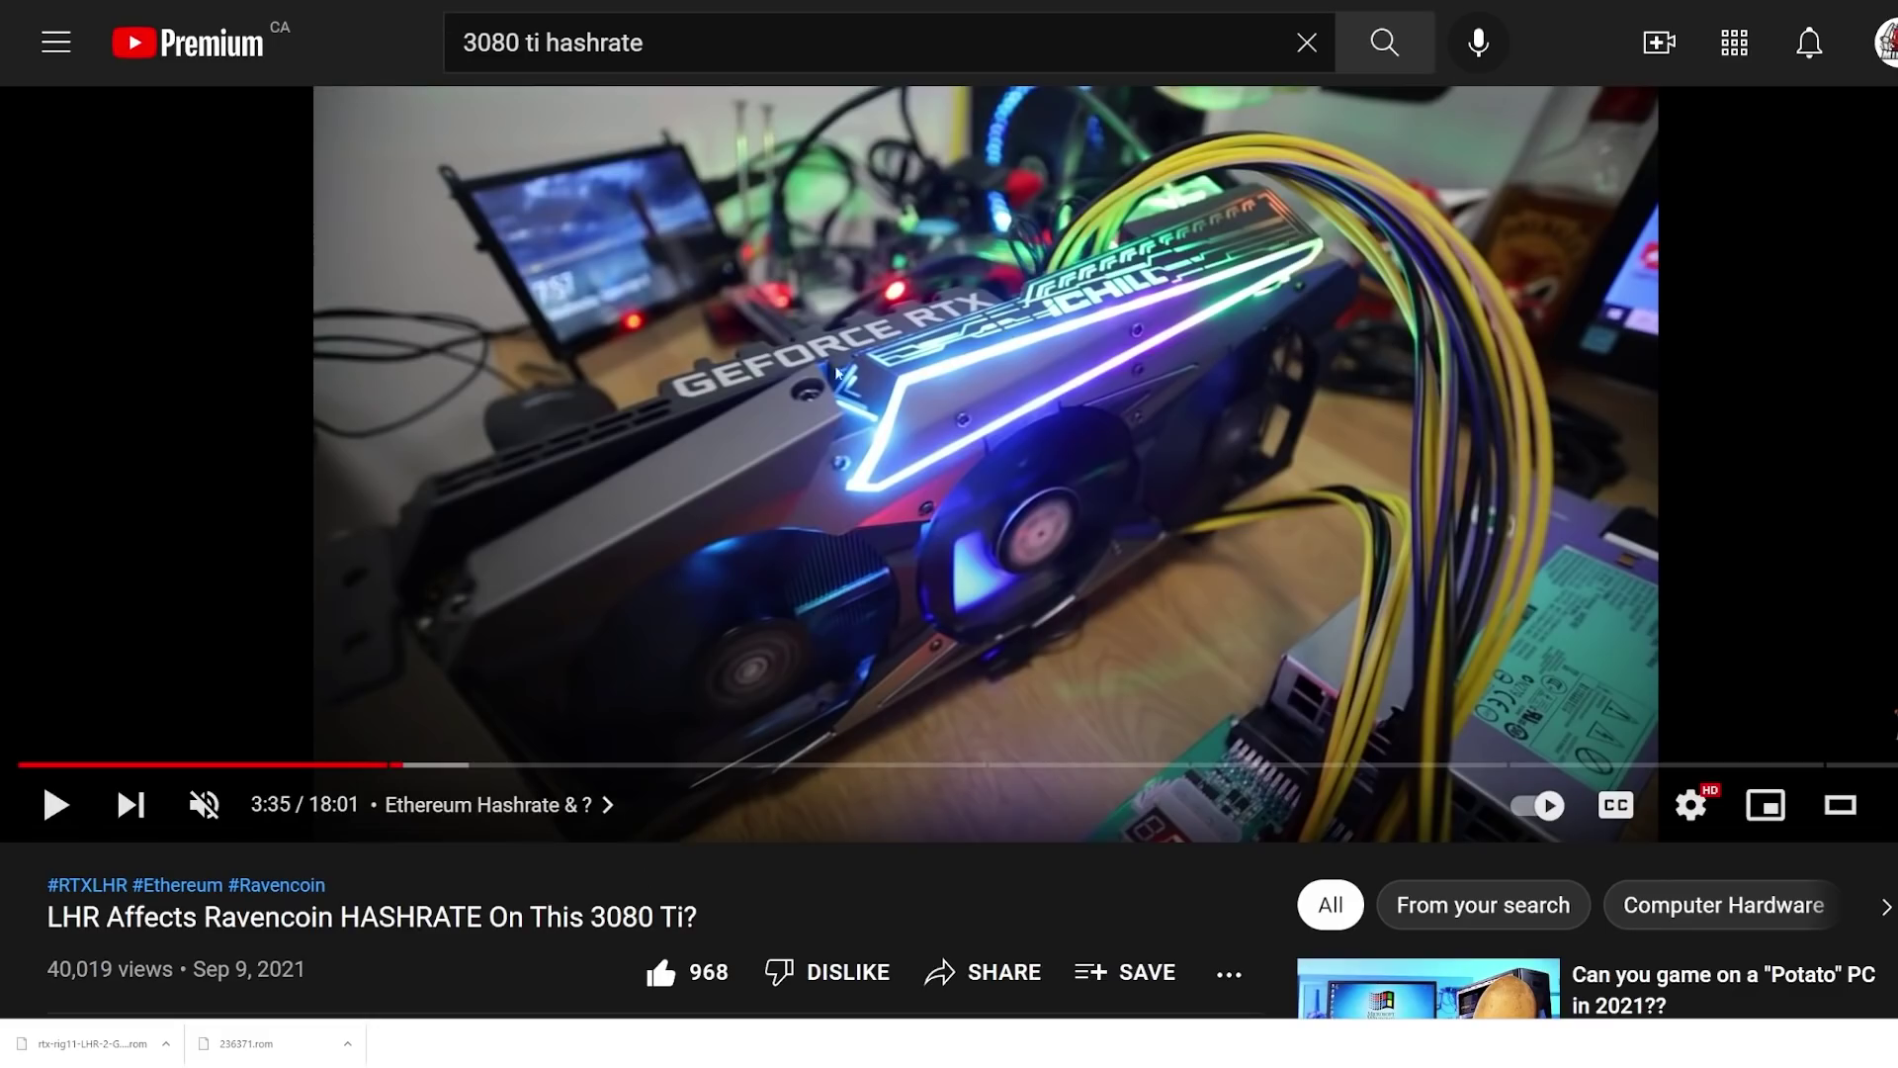
# - Highlight 'Ravencoin HASHRATE' in the video title, then return to the Hive Shell miner output
pyautogui.moveTo(204, 916); pyautogui.dragTo(489, 917)
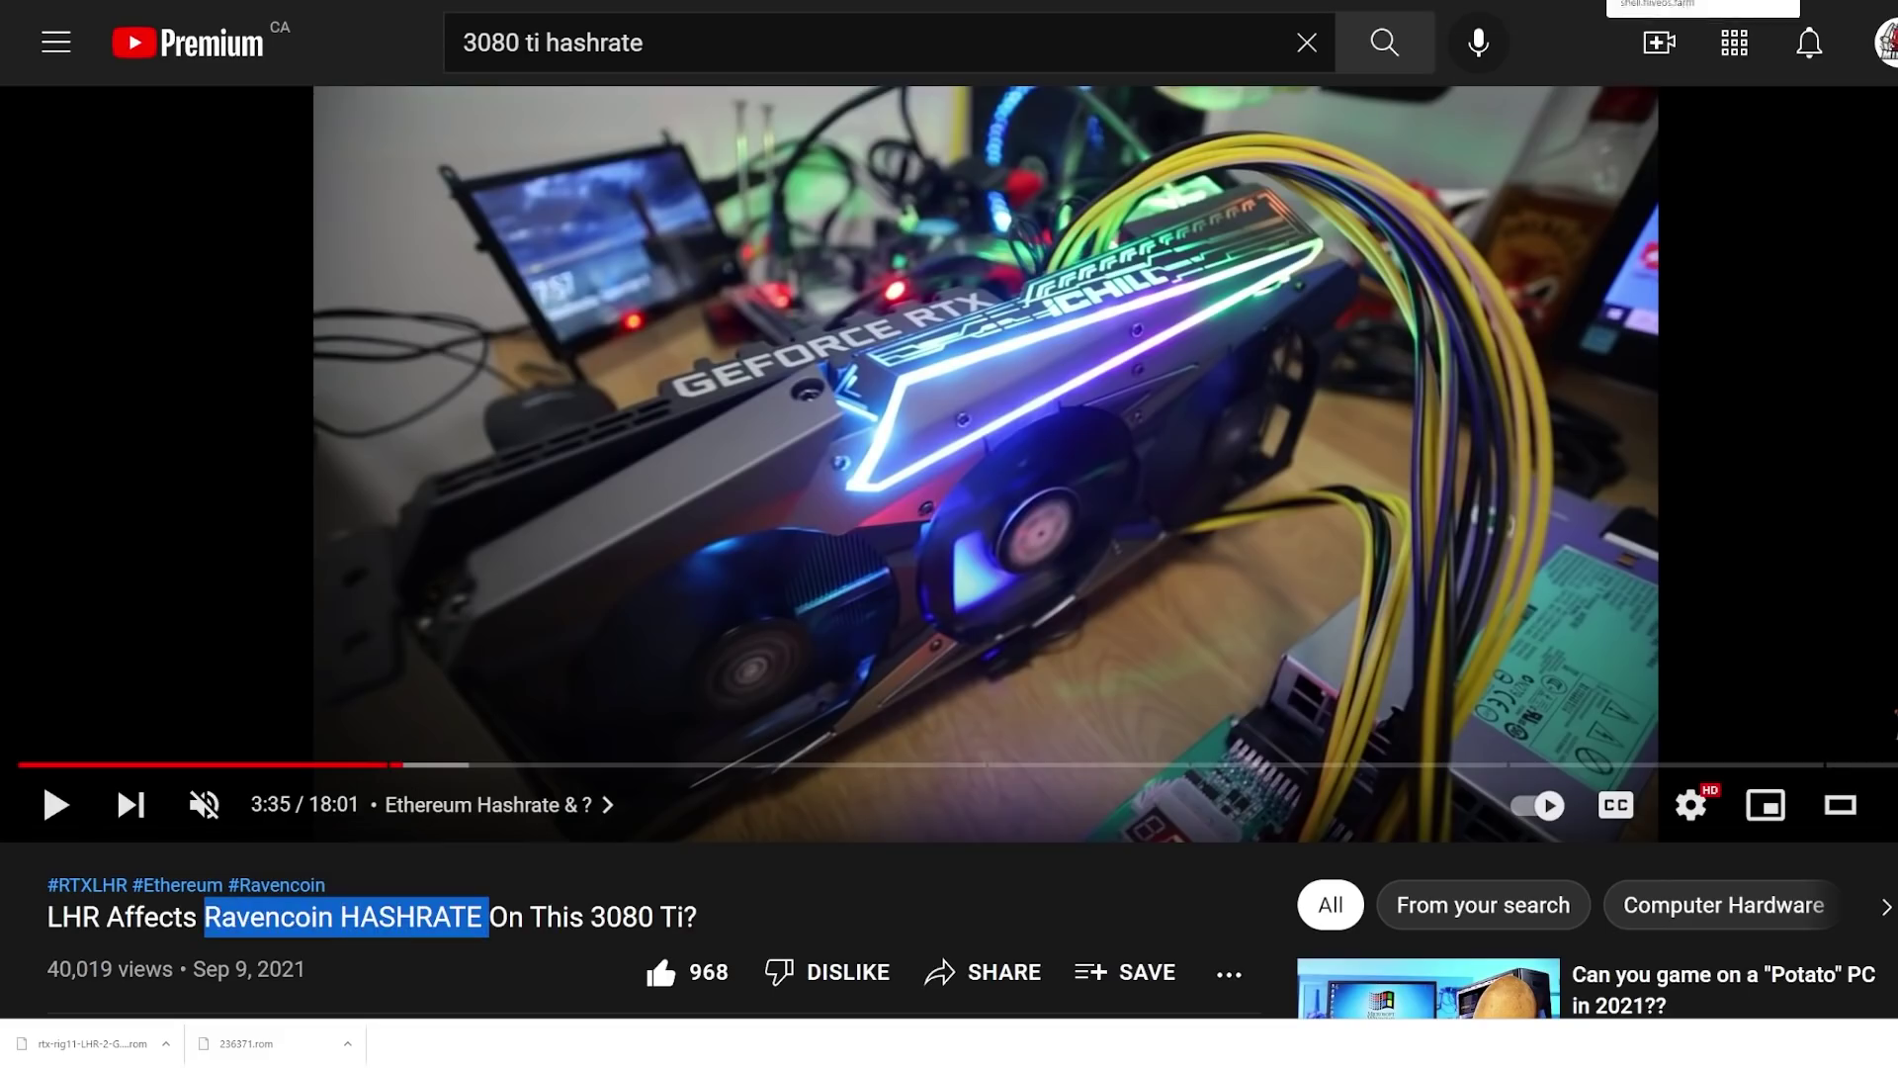
pyautogui.hotkey('ctrl', 'Tab')
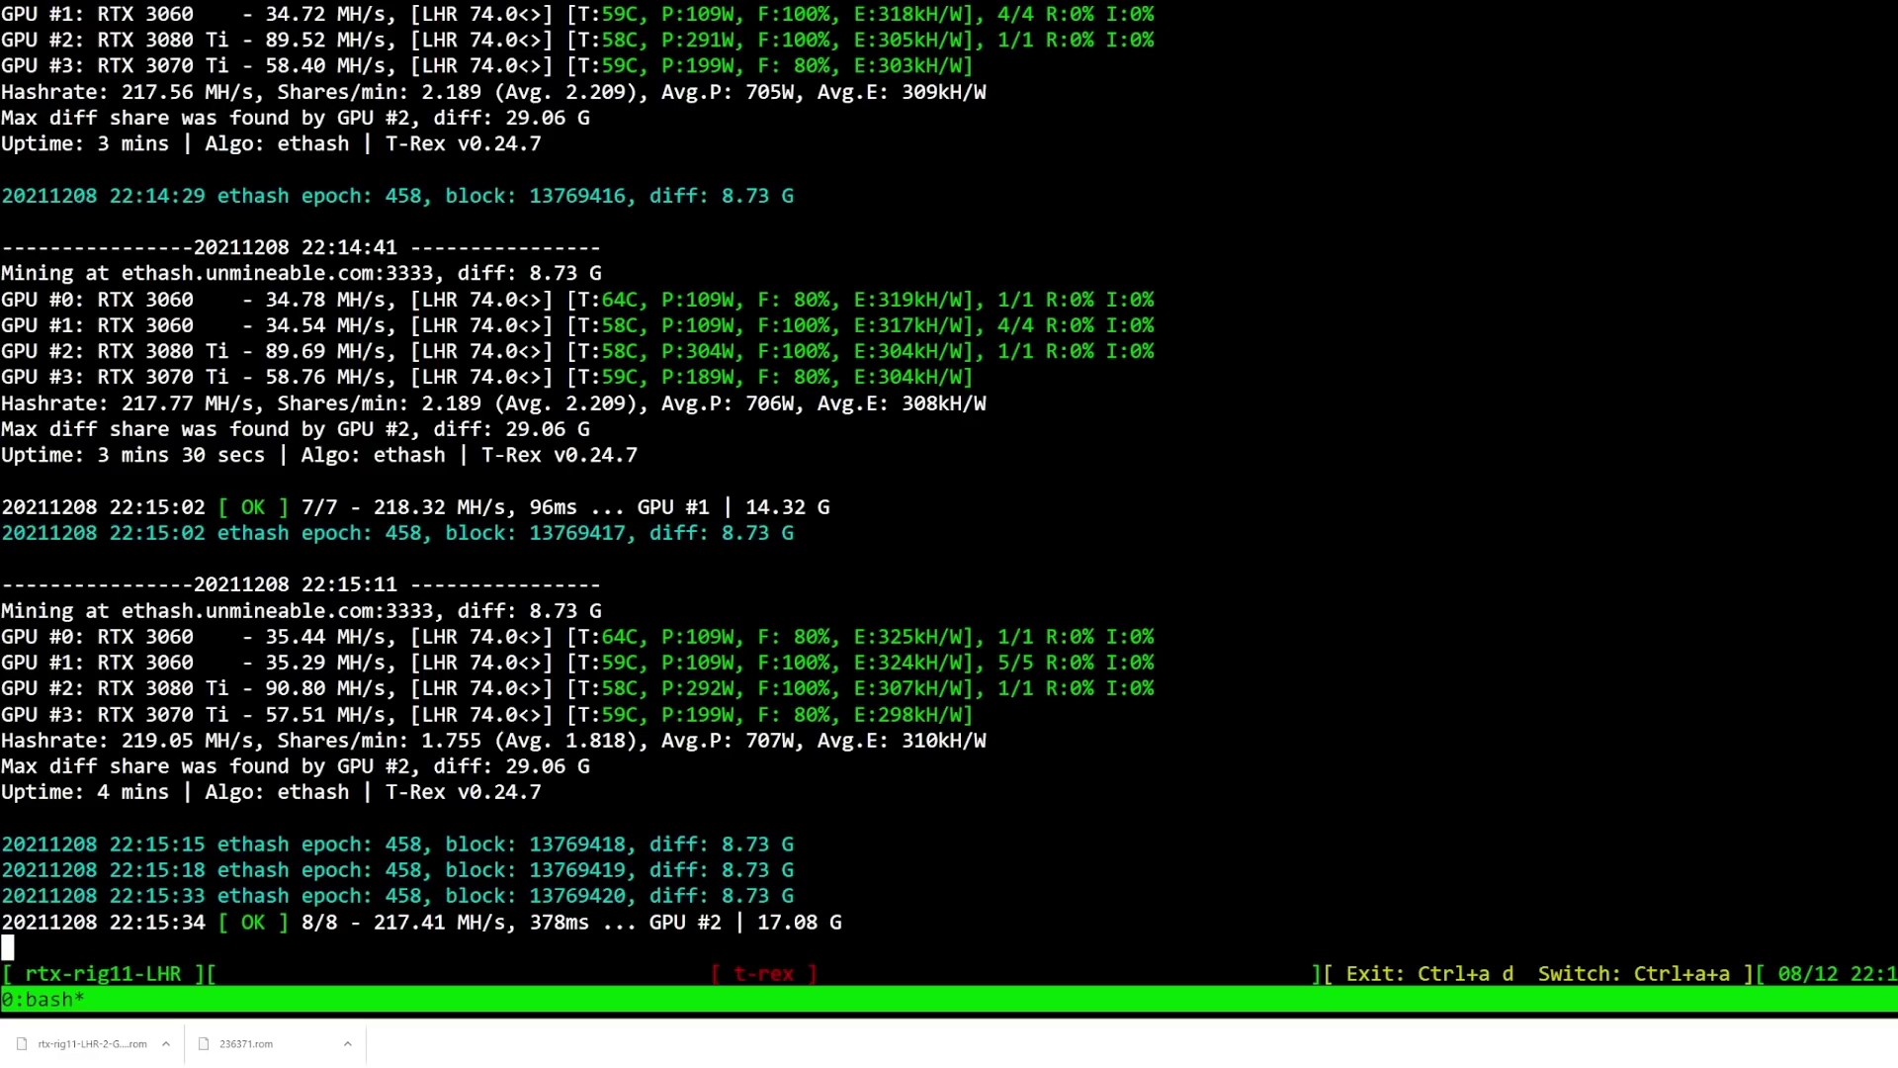
# - Highlight the ethash.unmineable.com pool line in the T-Rex output, then clear the selection
pyautogui.moveTo(122, 609); pyautogui.dragTo(432, 610)
pyautogui.hotkey('ctrl', 'c')
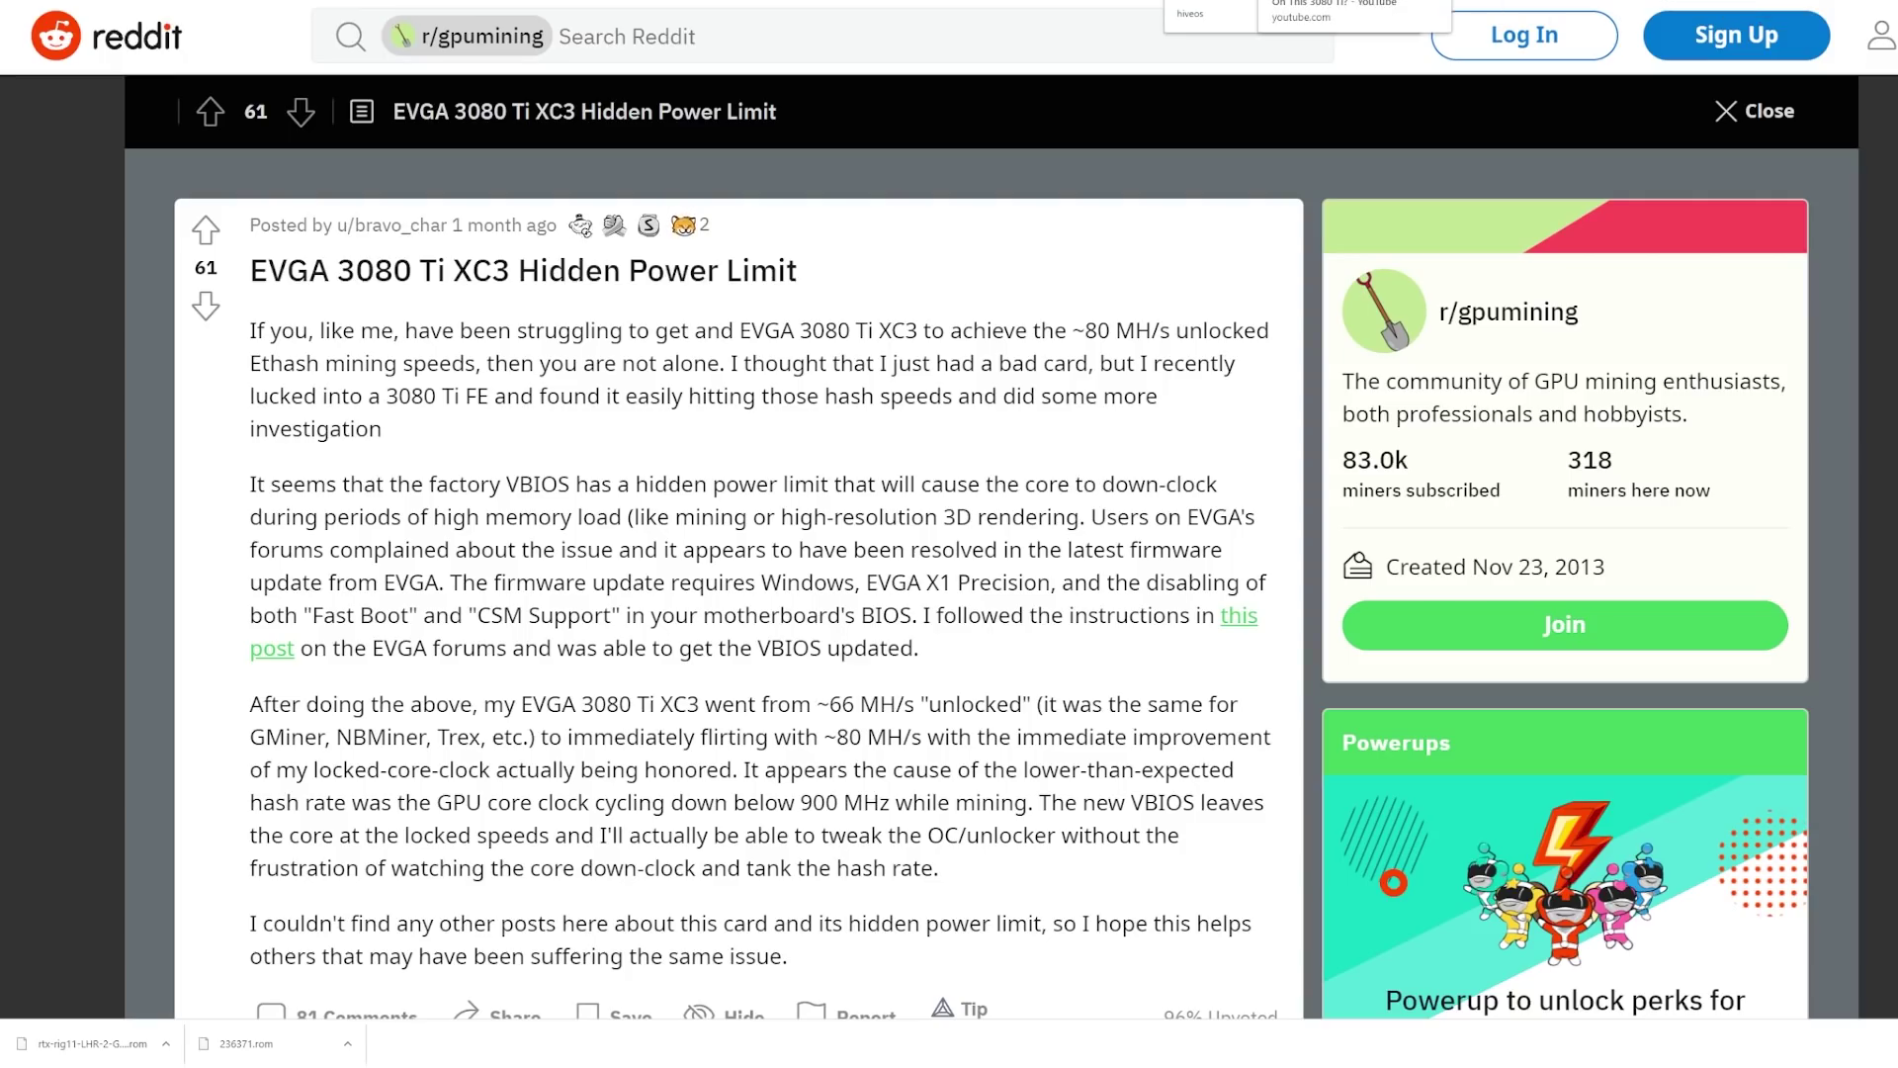
# - Cycle past the Hive OS dashboard to the Hive Shell T-Rex log showing 89.56 MH/s
pyautogui.hotkey('ctrl', 'Tab')
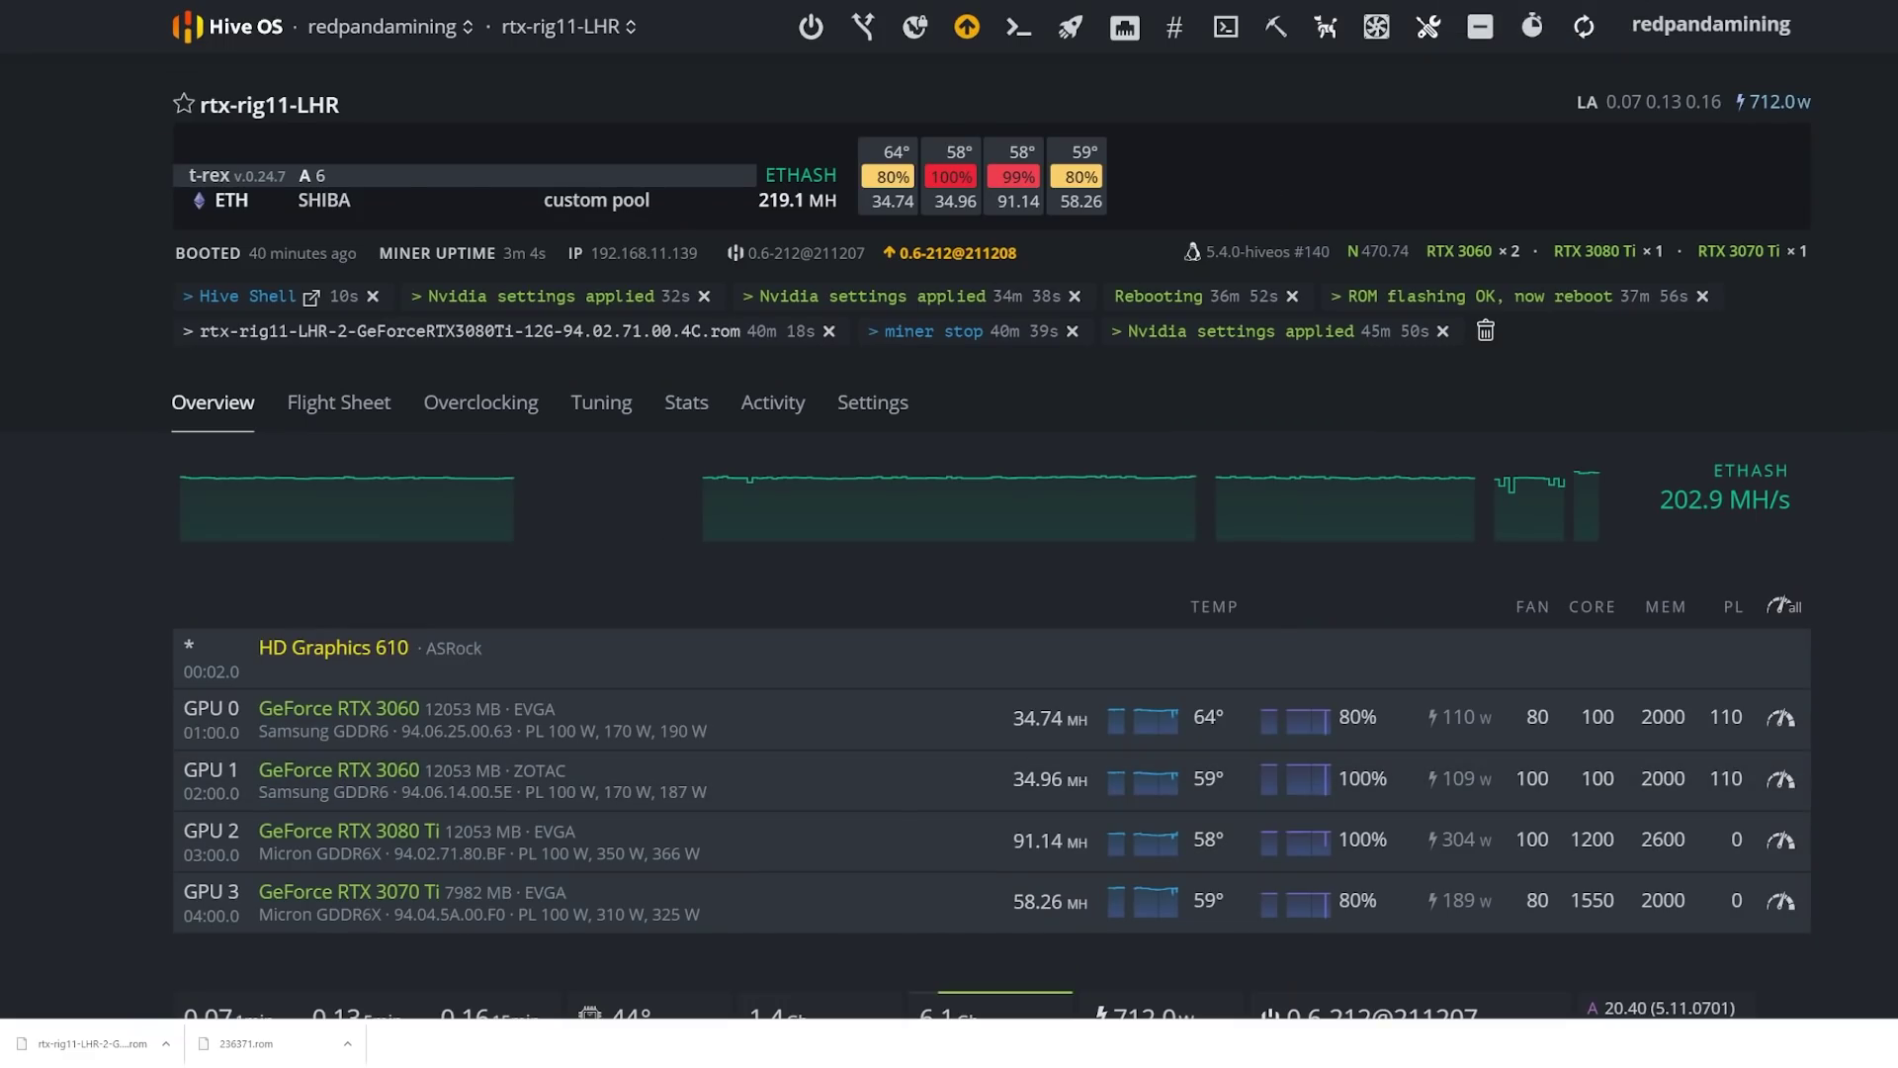
pyautogui.hotkey('ctrl', 'Tab')
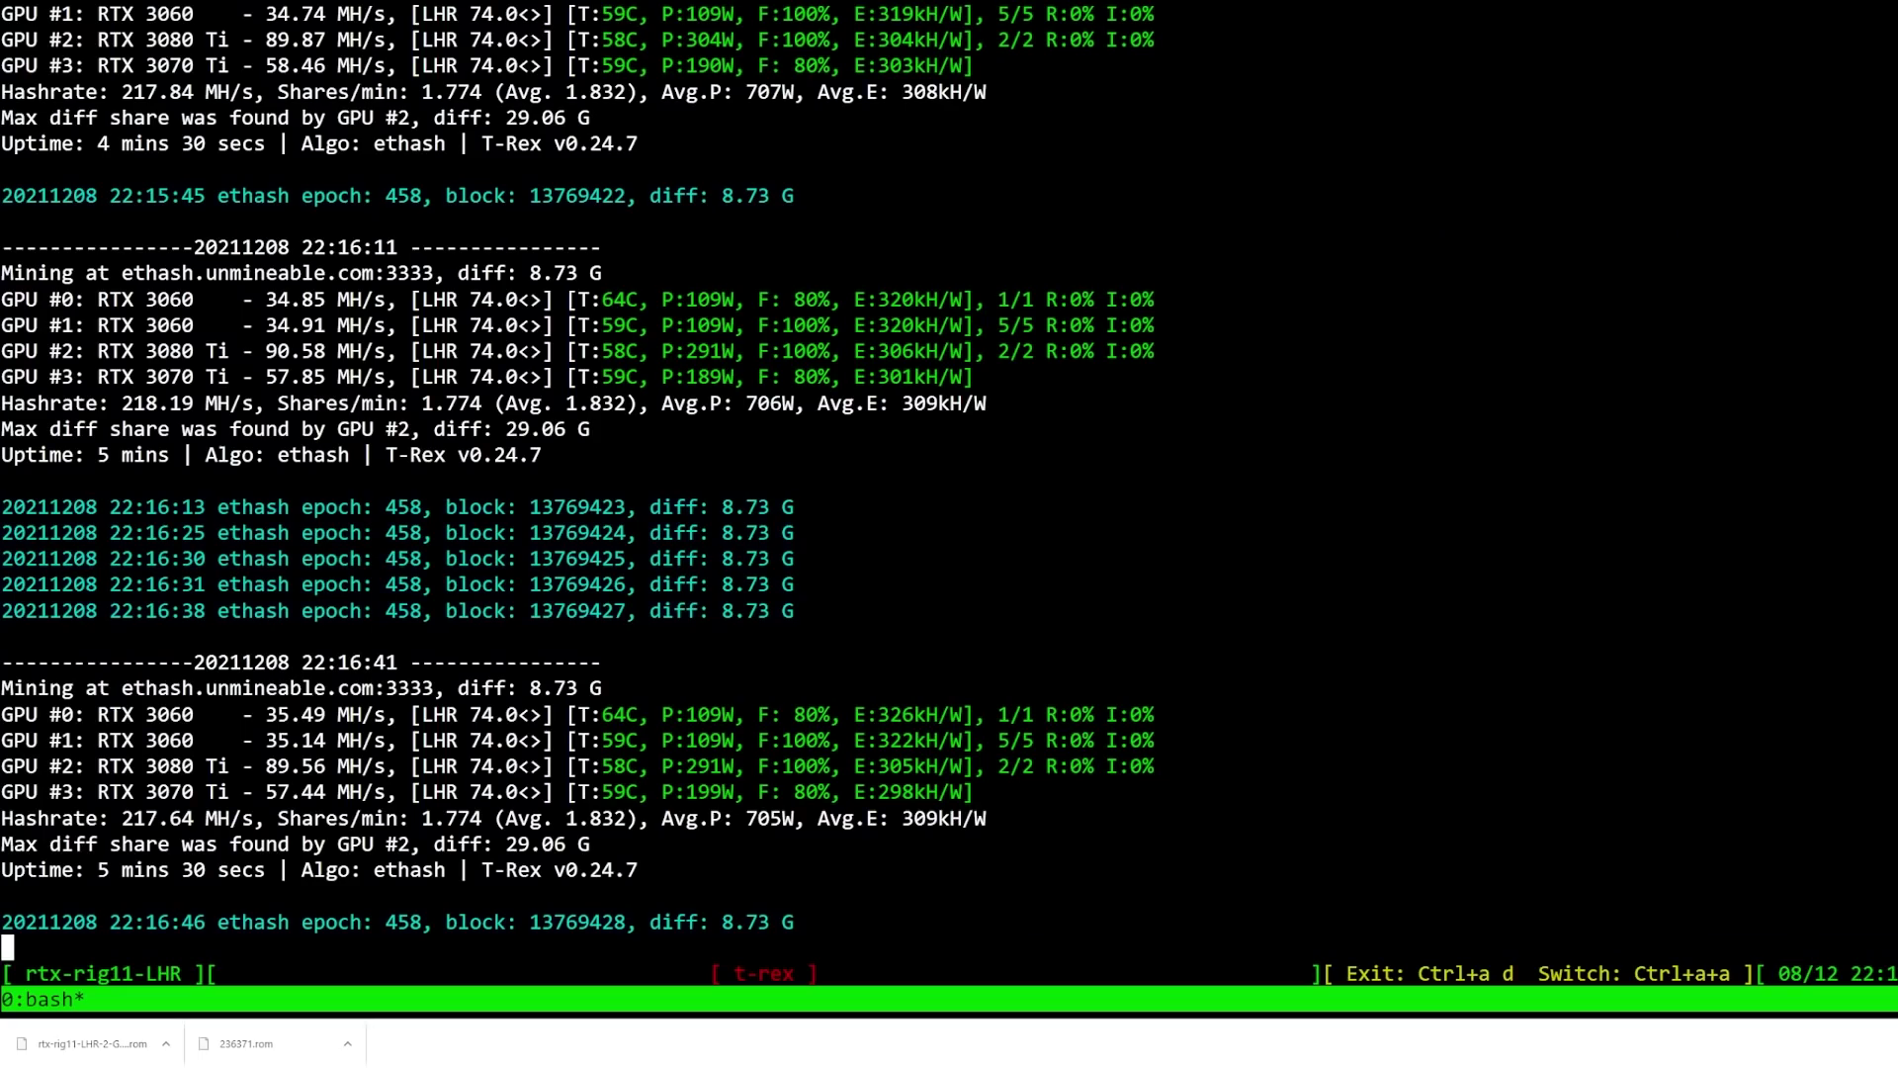